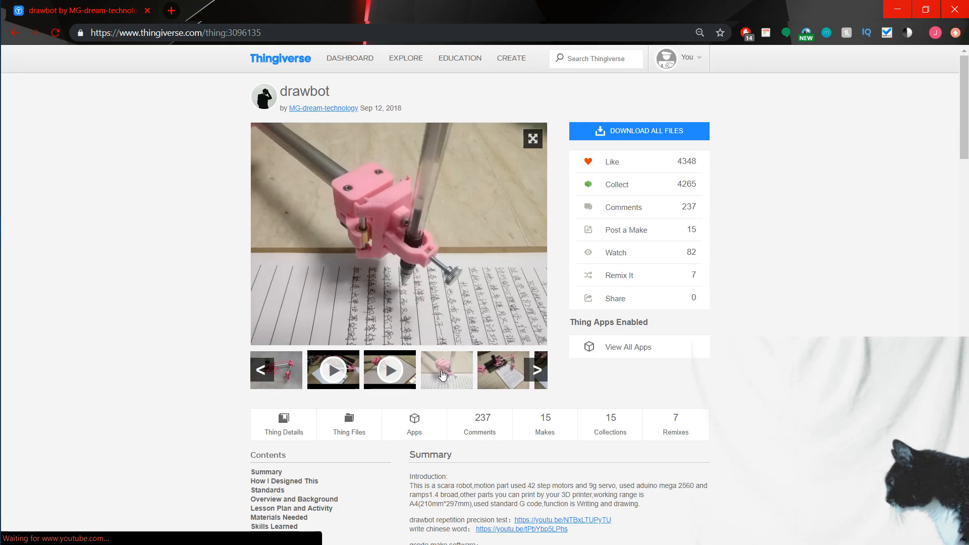
# Step: Look through the drawbot gallery, from the photo of the arm over the clipboard to the renders of the individual printed parts
pyautogui.click(512, 379)
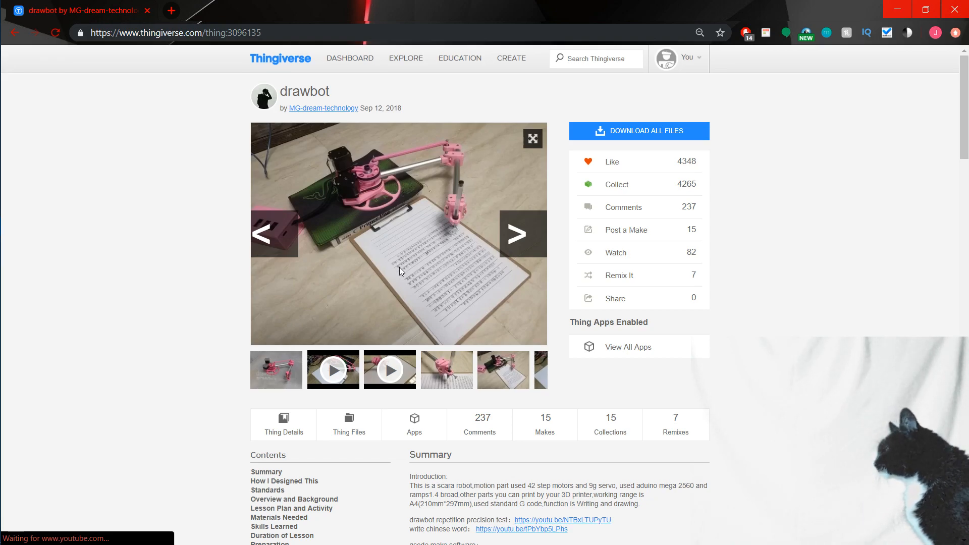
pyautogui.click(530, 236)
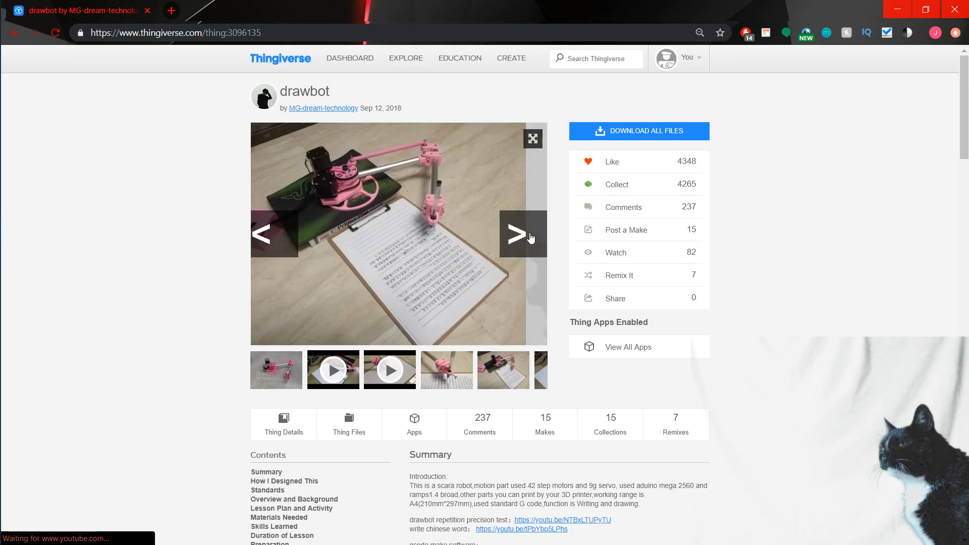
pyautogui.click(530, 236)
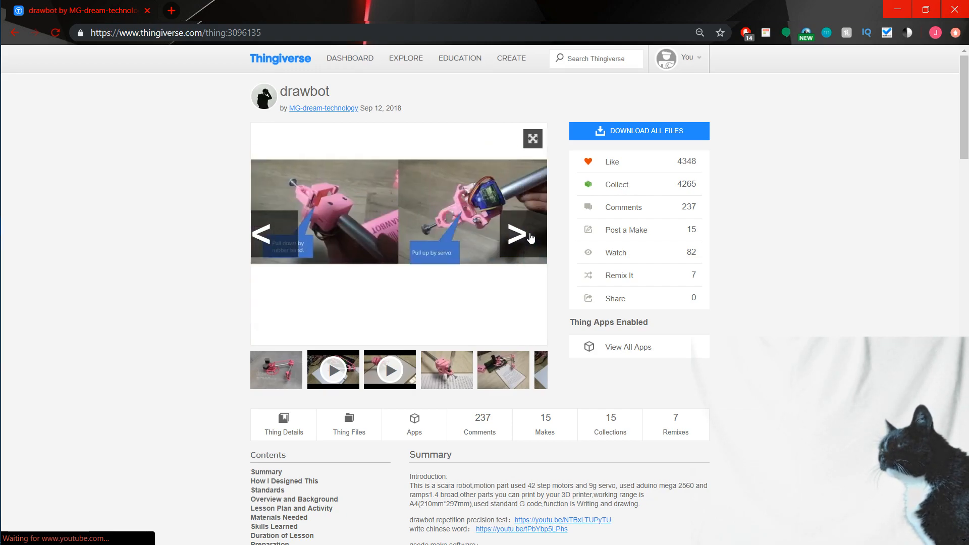
pyautogui.click(530, 236)
pyautogui.click(530, 236)
pyautogui.click(530, 236)
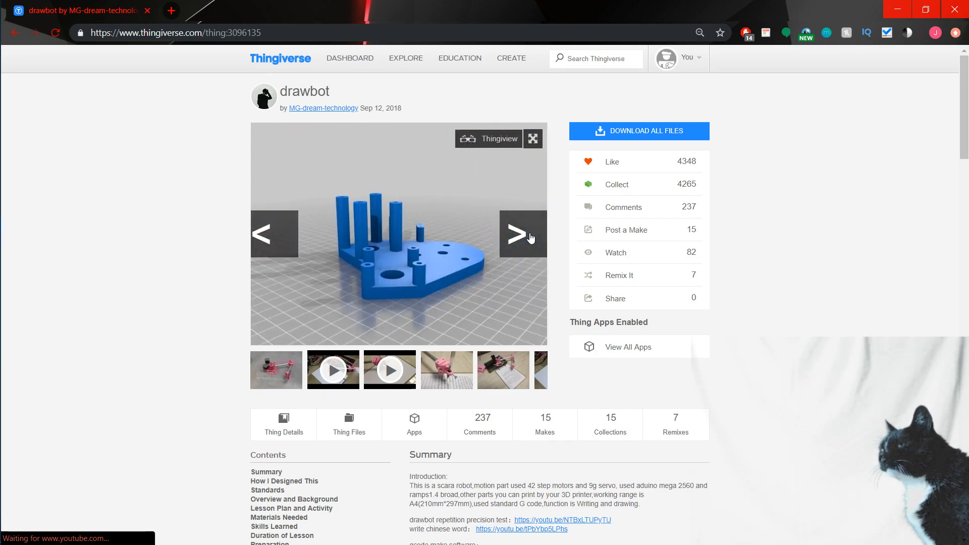
pyautogui.click(530, 236)
pyautogui.click(529, 236)
pyautogui.click(530, 236)
pyautogui.click(530, 236)
pyautogui.click(530, 236)
pyautogui.click(529, 236)
pyautogui.click(529, 236)
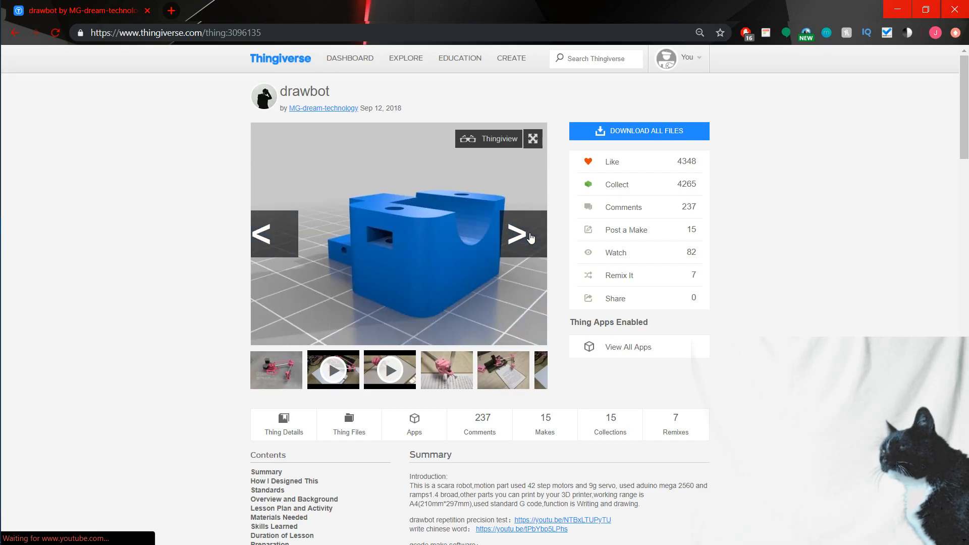
pyautogui.click(529, 236)
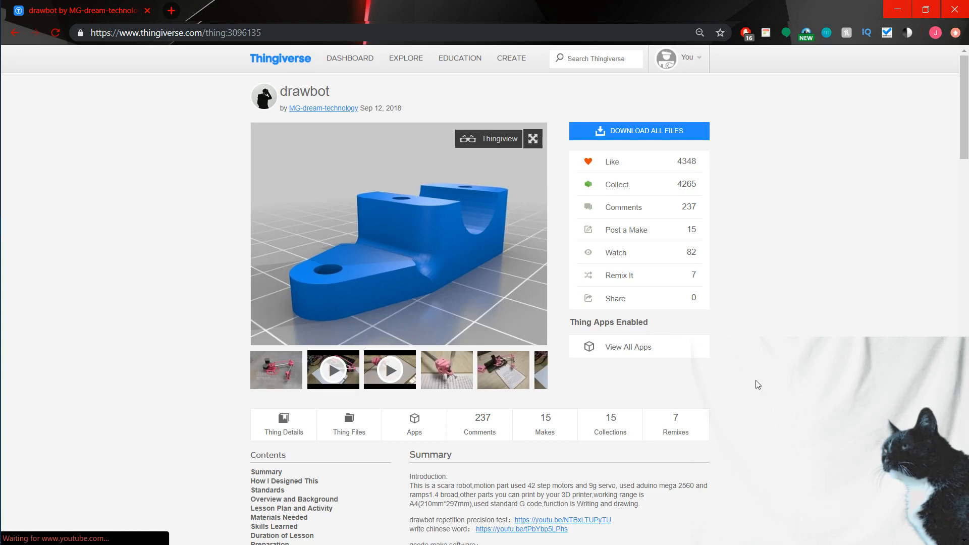
pyautogui.scroll(-3, 733, 384)
pyautogui.scroll(3, 757, 384)
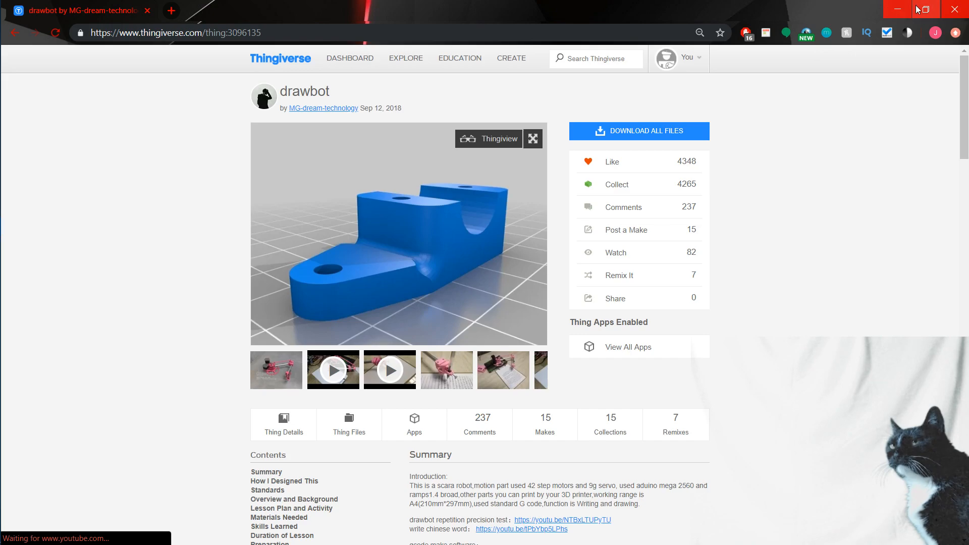
# Step: Show the drawbot's first gallery photo, the overview of the whole arm, in the enlarged viewer with the browser window maximized
pyautogui.moveTo(828, 15); pyautogui.dragTo(638, 50)
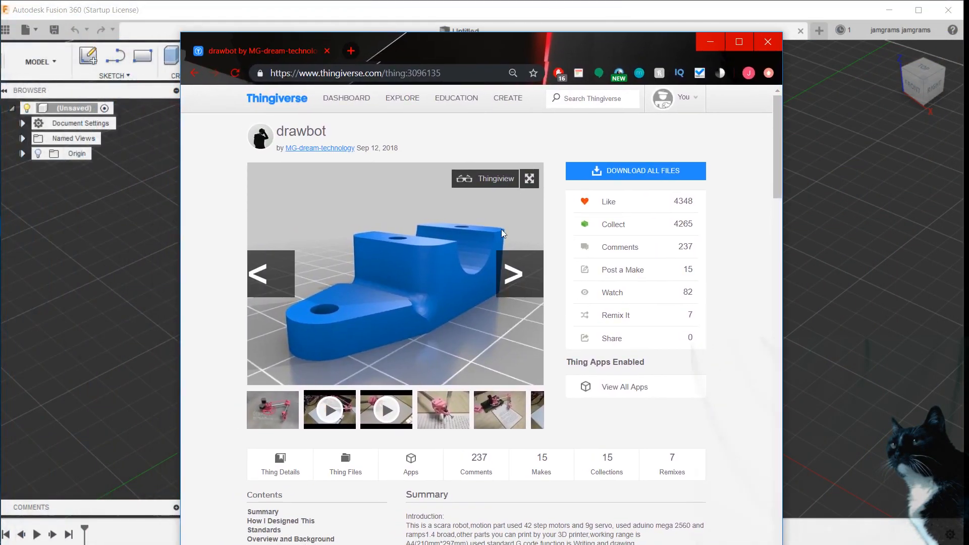
pyautogui.click(292, 418)
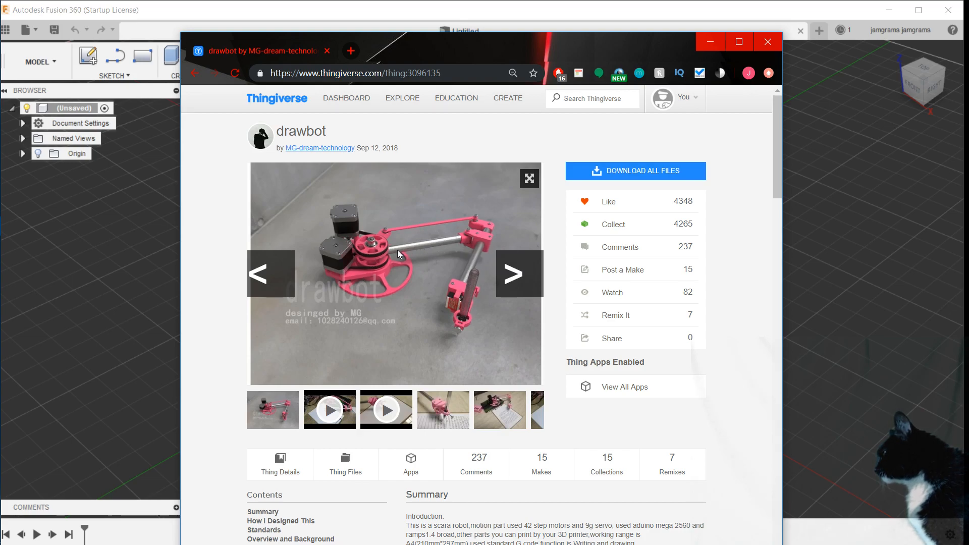
pyautogui.click(529, 178)
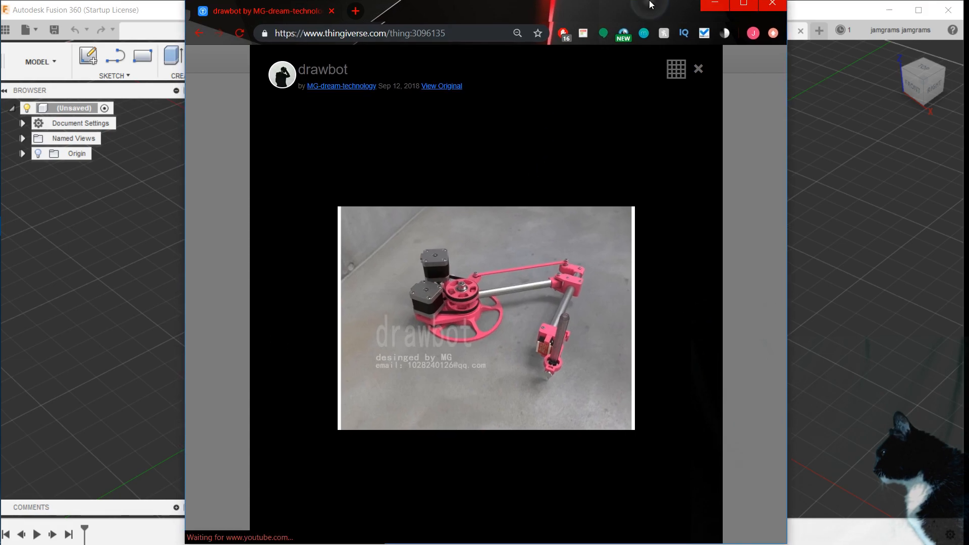
pyautogui.click(739, 41)
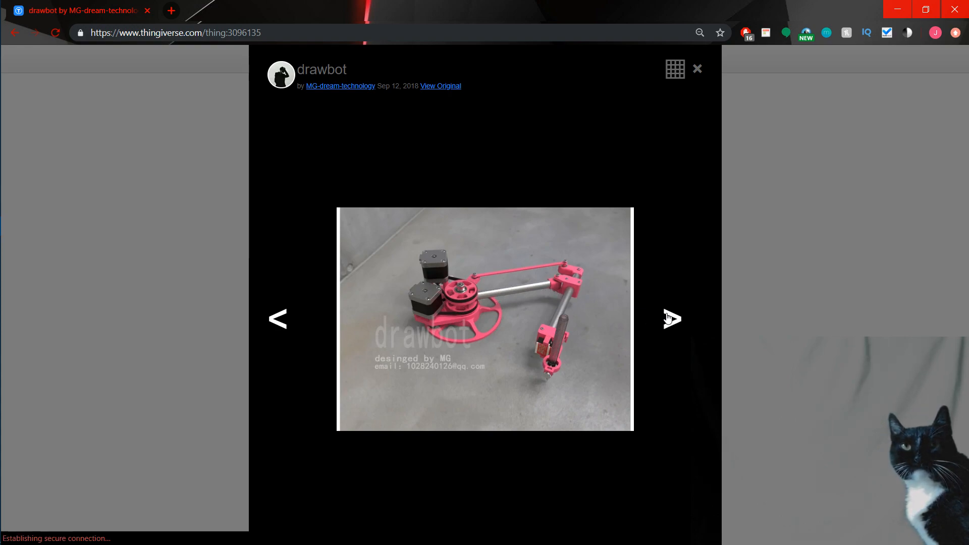
# Step: Watch the drawbot repetition precision test video without sound, pause it and close the enlarged viewer
pyautogui.click(668, 317)
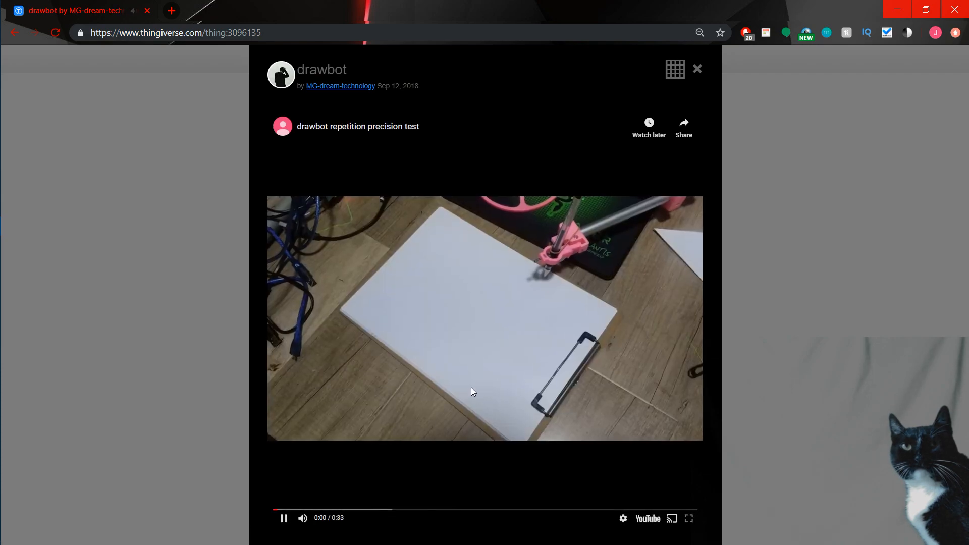
pyautogui.click(301, 518)
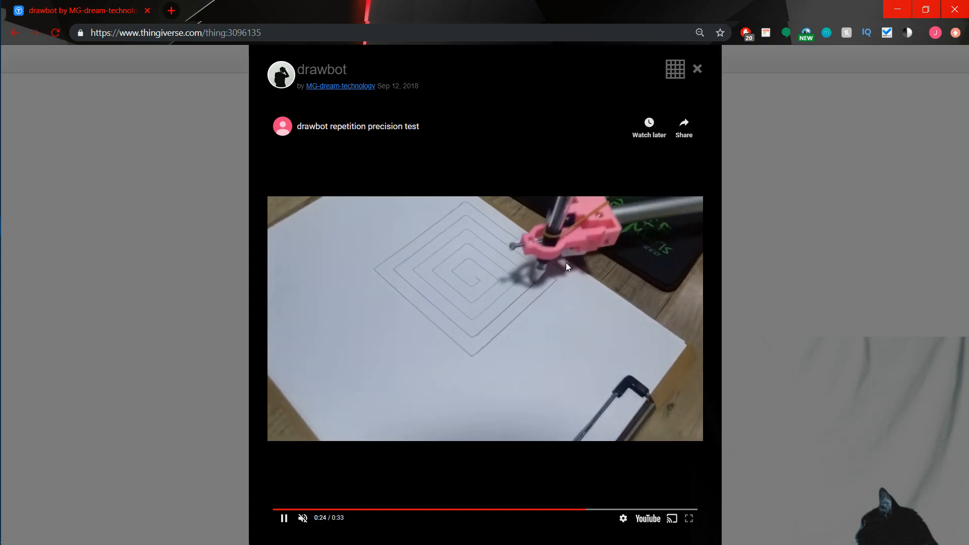
pyautogui.click(285, 518)
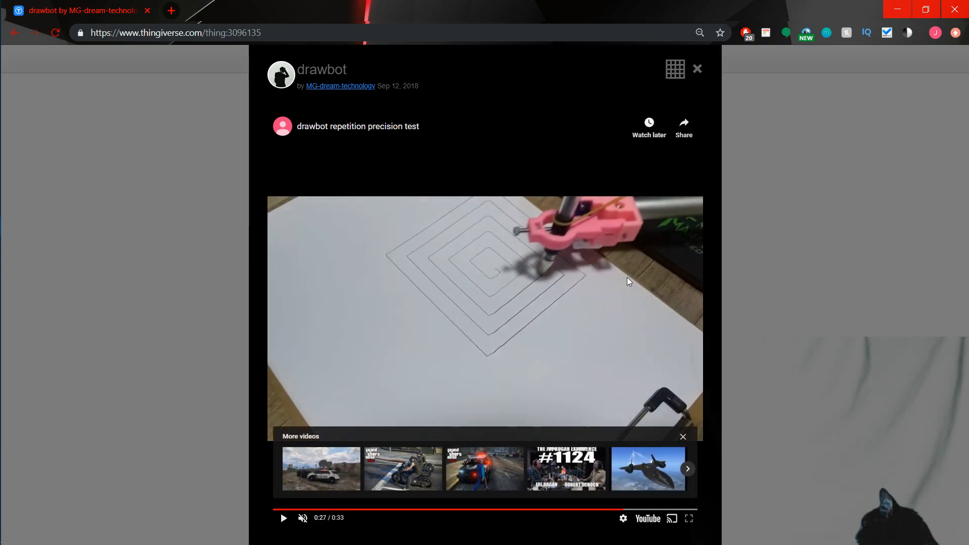
pyautogui.click(702, 70)
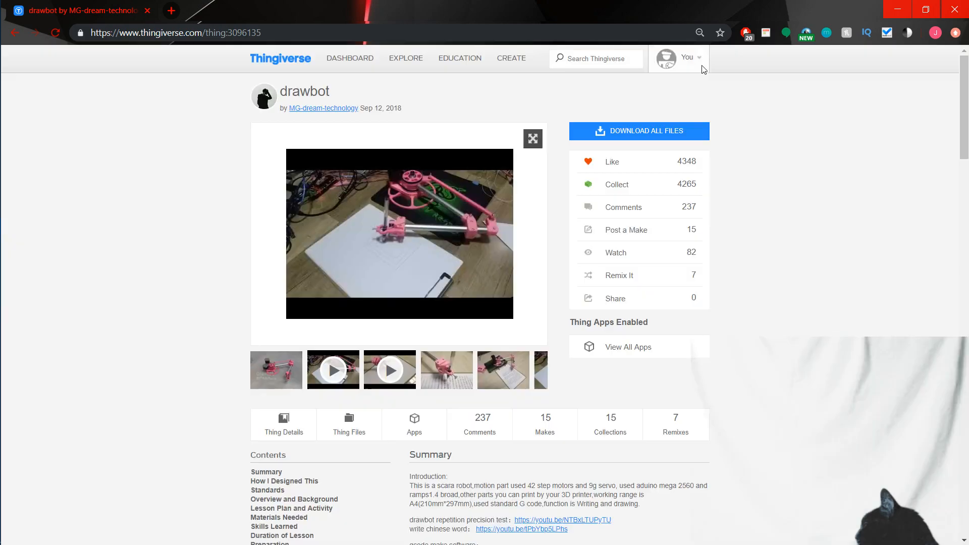
# Step: Examine the gallery photos of the pen holder, the arm over the clipboard and the arm drawing the square spiral
pyautogui.click(469, 372)
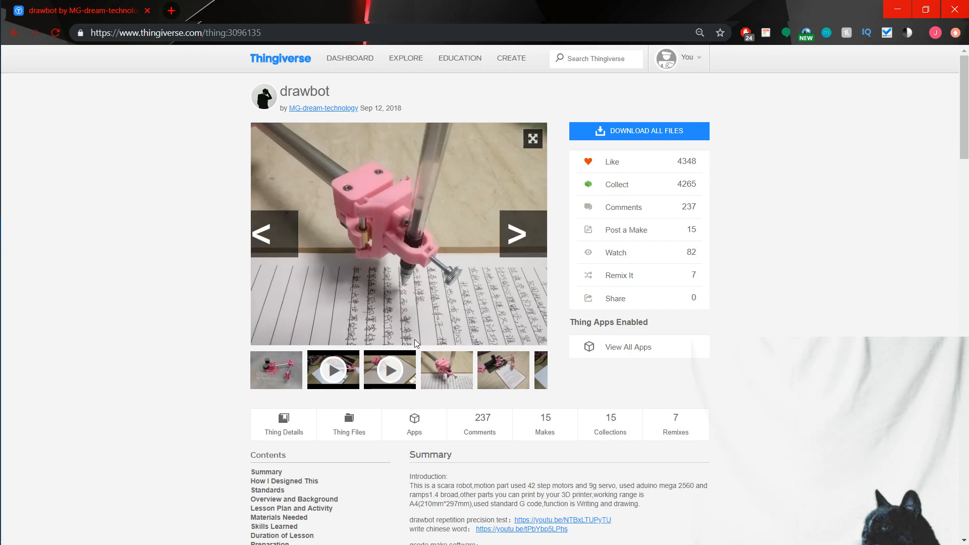
pyautogui.click(497, 376)
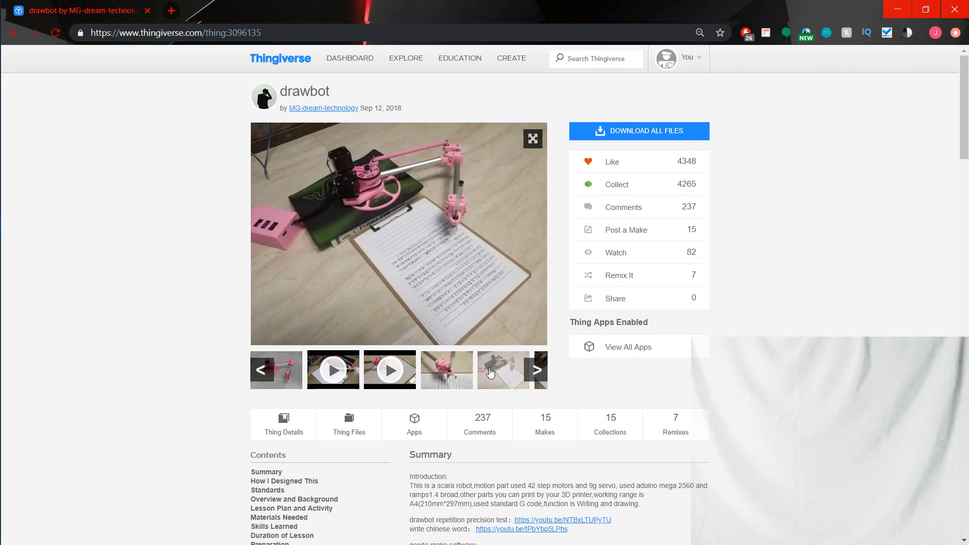
pyautogui.click(537, 370)
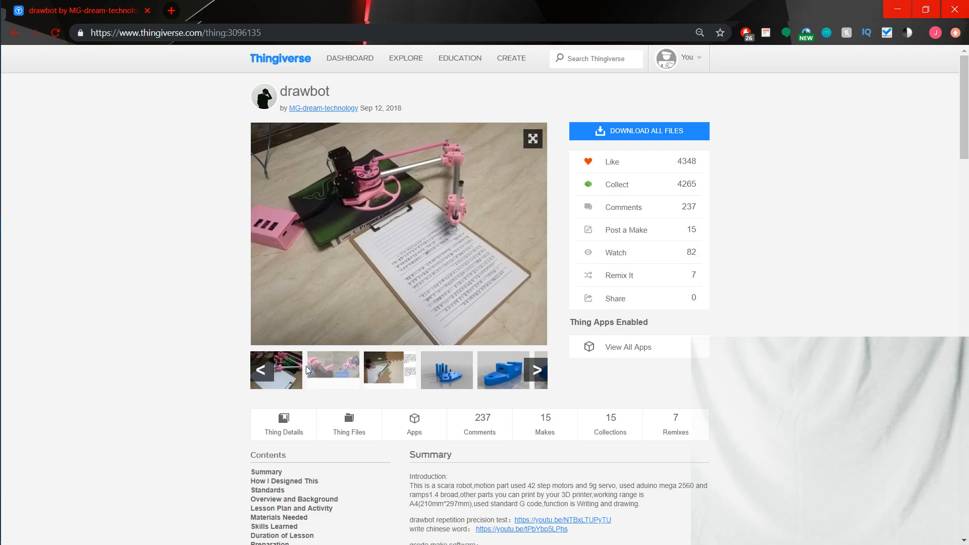
pyautogui.click(277, 370)
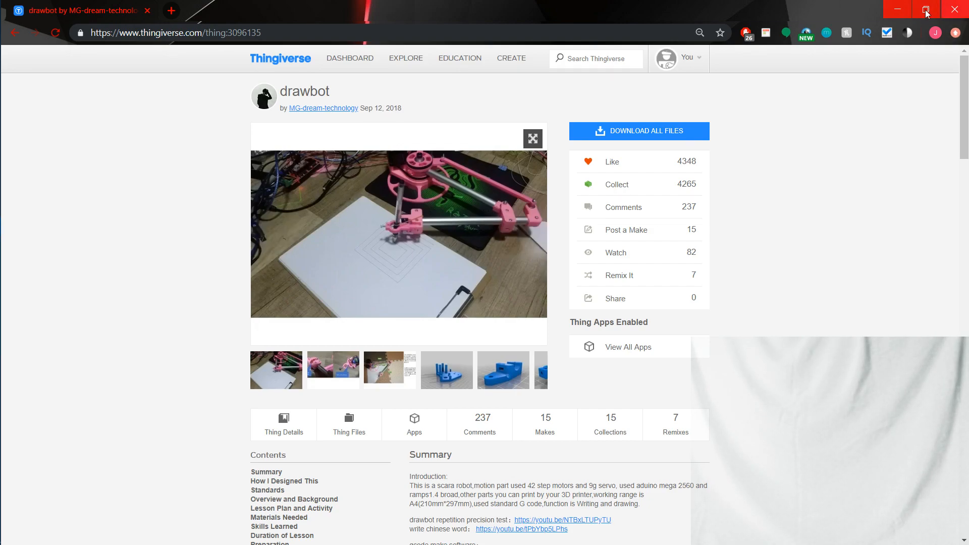
# Step: Switch to Autodesk Fusion 360, face the top view and start a new sketch on the horizontal XY plane
pyautogui.click(900, 11)
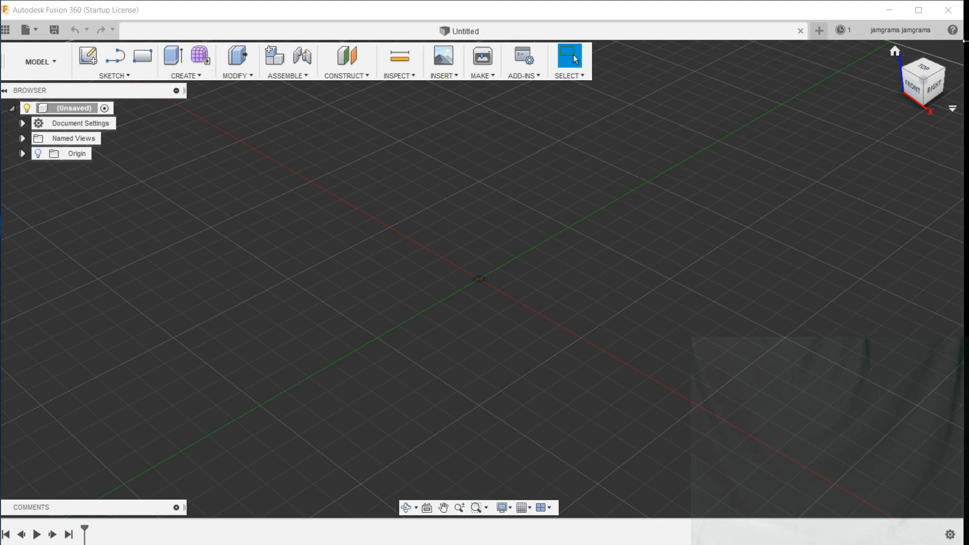
pyautogui.click(933, 69)
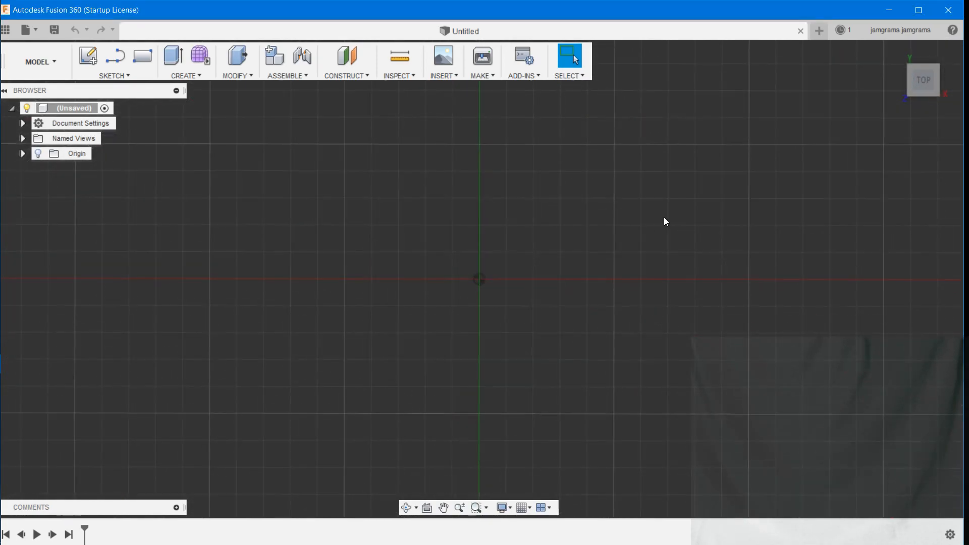
pyautogui.click(85, 62)
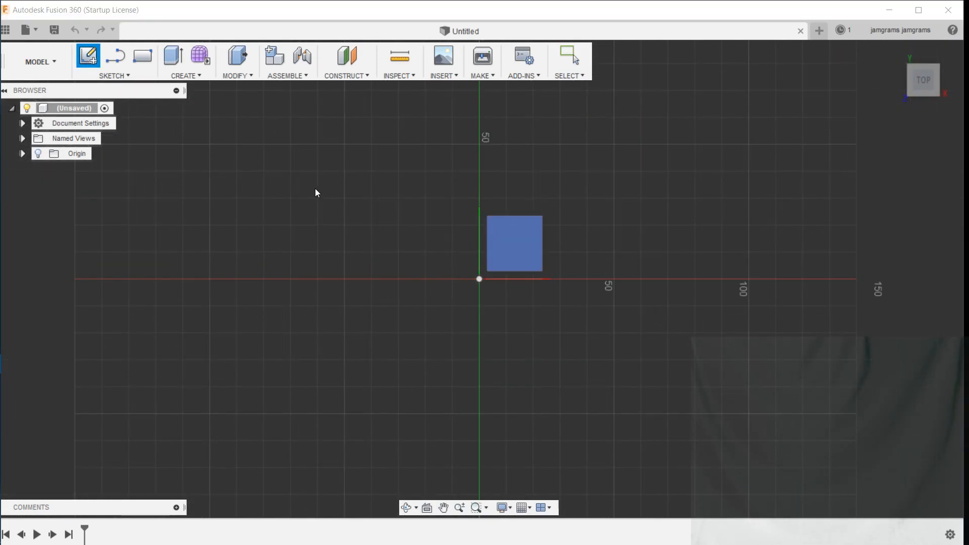
pyautogui.click(513, 233)
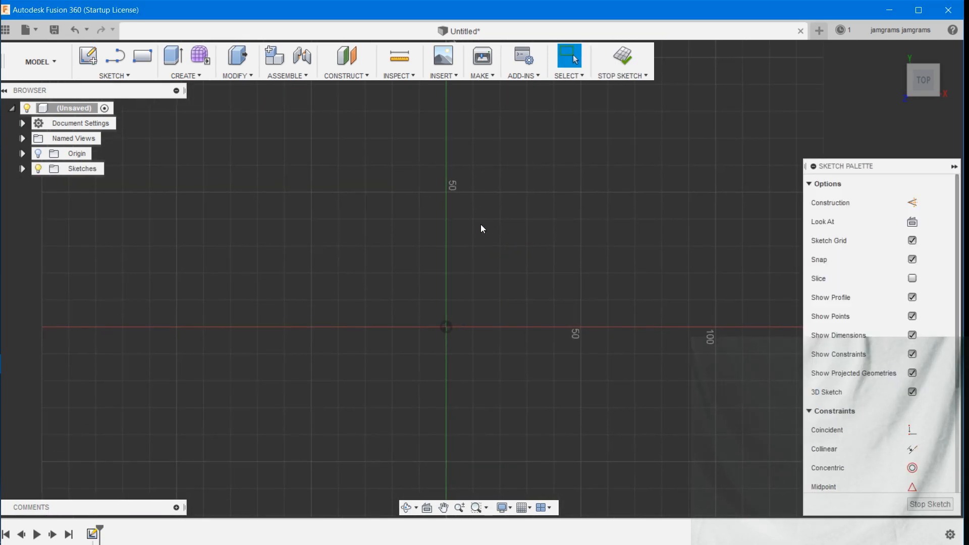
# Step: Sketch a 7.5 mm horizontal line from the origin in the negative X direction
pyautogui.click(362, 307)
pyautogui.rightClick(356, 287)
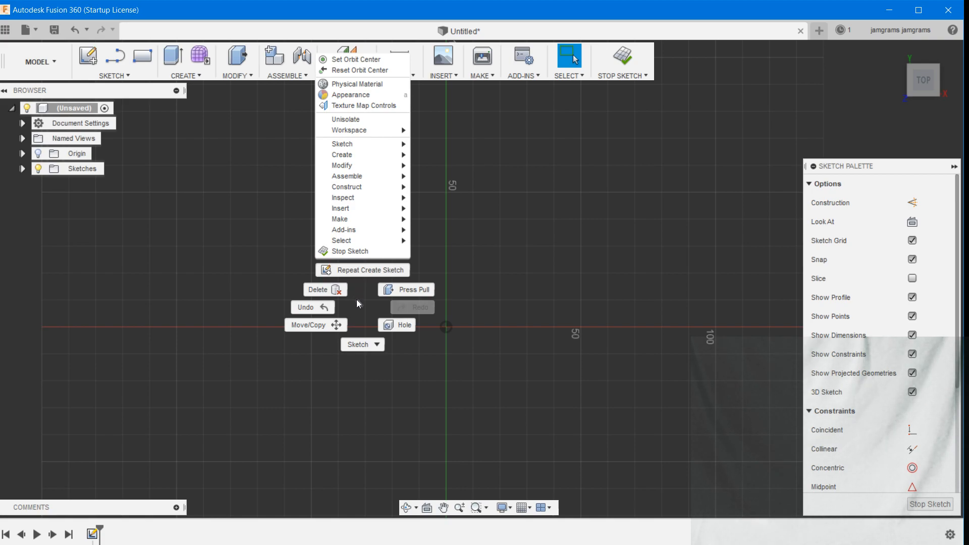
pyautogui.moveTo(359, 145)
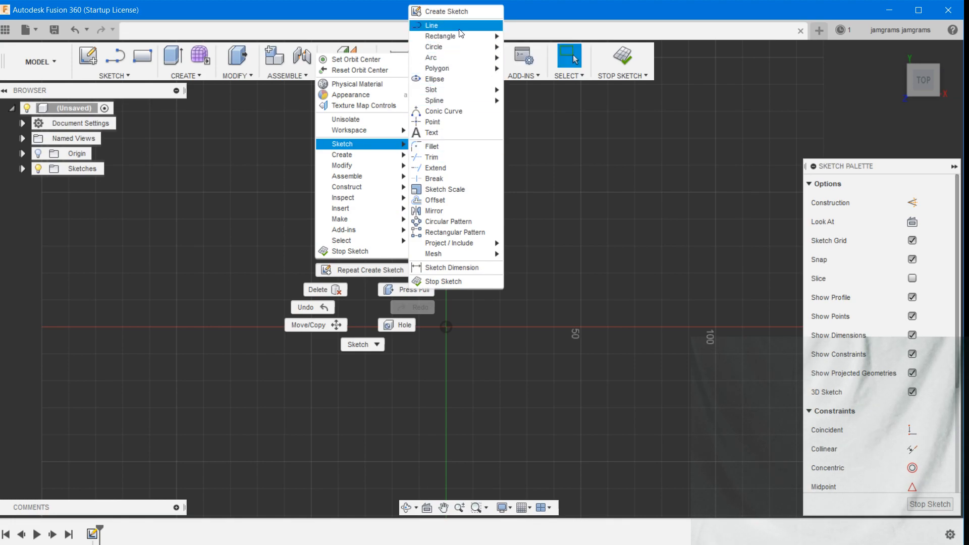
pyautogui.click(432, 25)
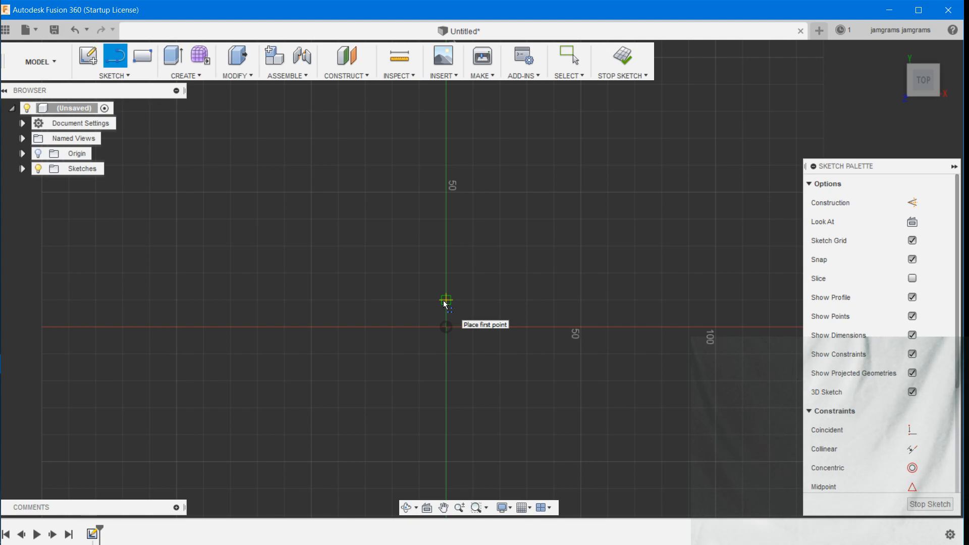
pyautogui.click(446, 328)
pyautogui.click(524, 327)
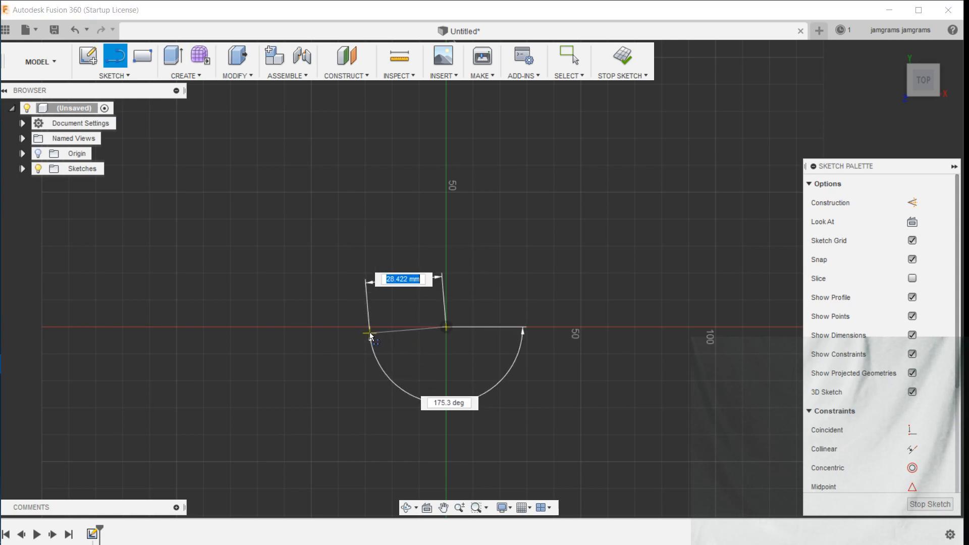
pyautogui.write('7.5')
pyautogui.press('Return')
pyautogui.press('Escape')
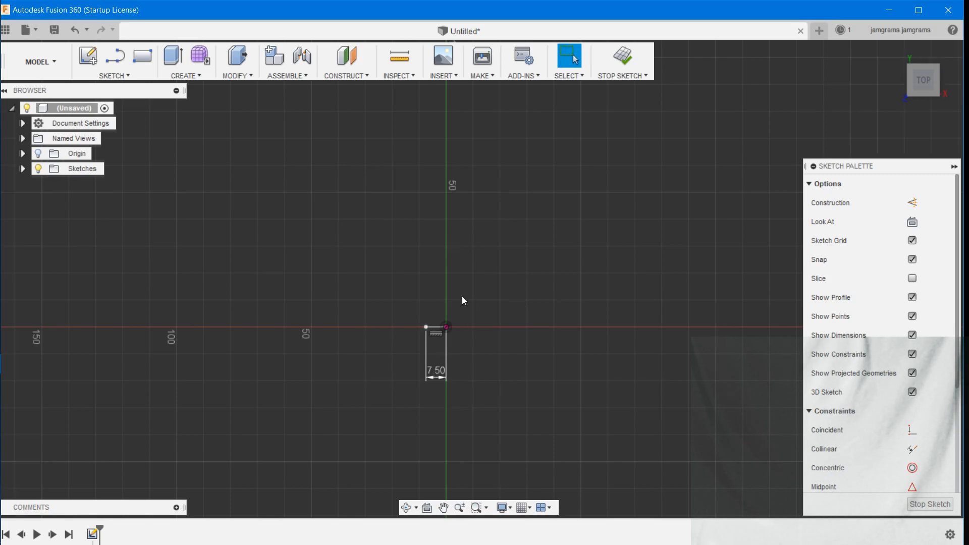
# Step: Sketch a 180 mm line straight up in Y from the outer end of the 7.5 mm line, at 90 degrees to it
pyautogui.scroll(8, 459, 296)
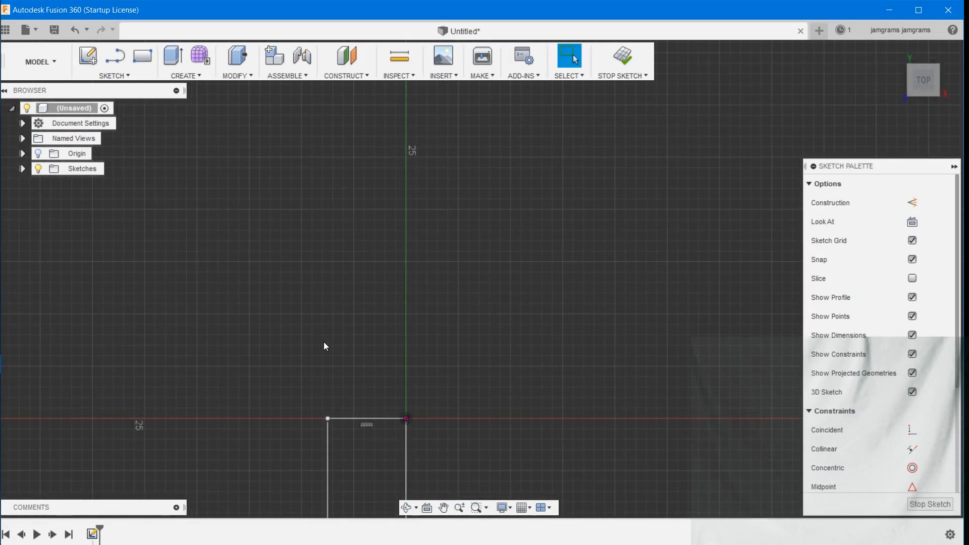
pyautogui.click(330, 418)
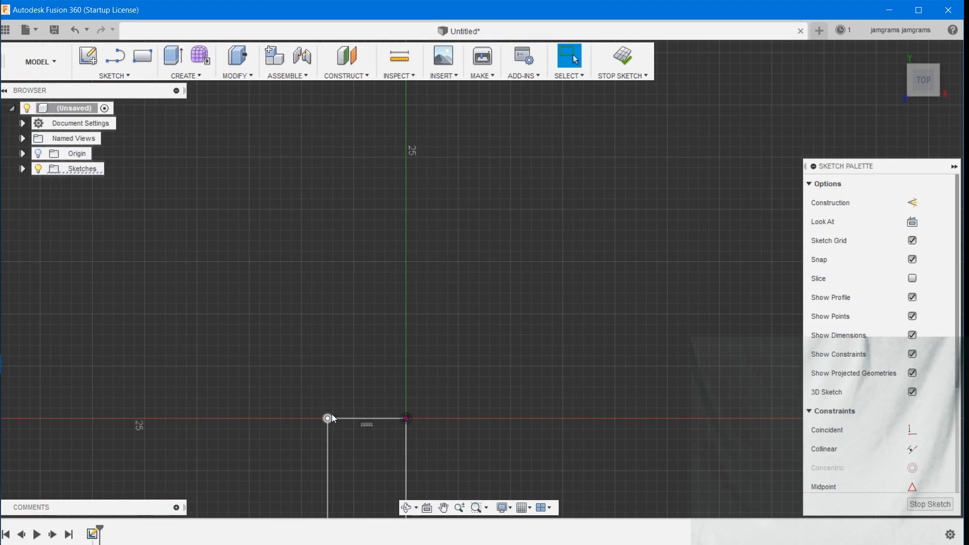
pyautogui.rightClick(307, 404)
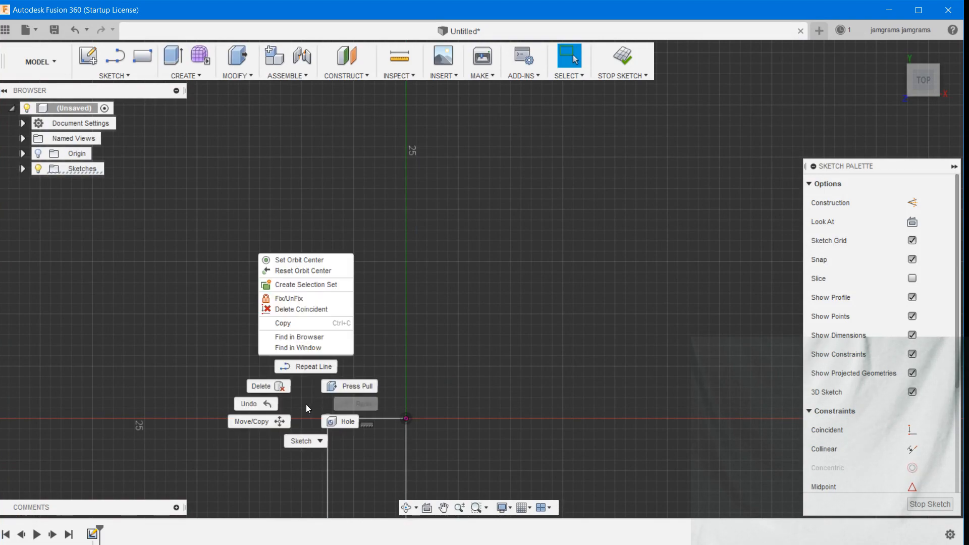
pyautogui.click(314, 369)
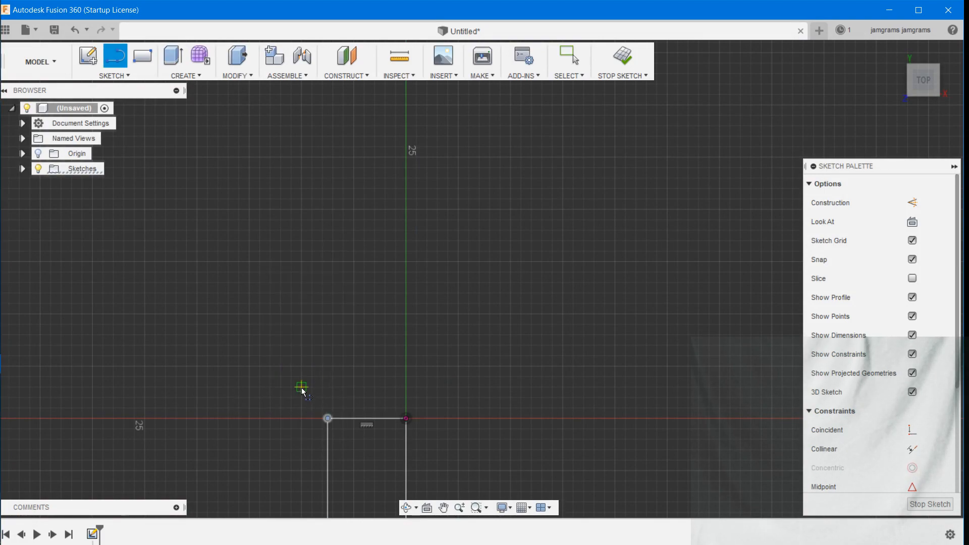
pyautogui.click(328, 419)
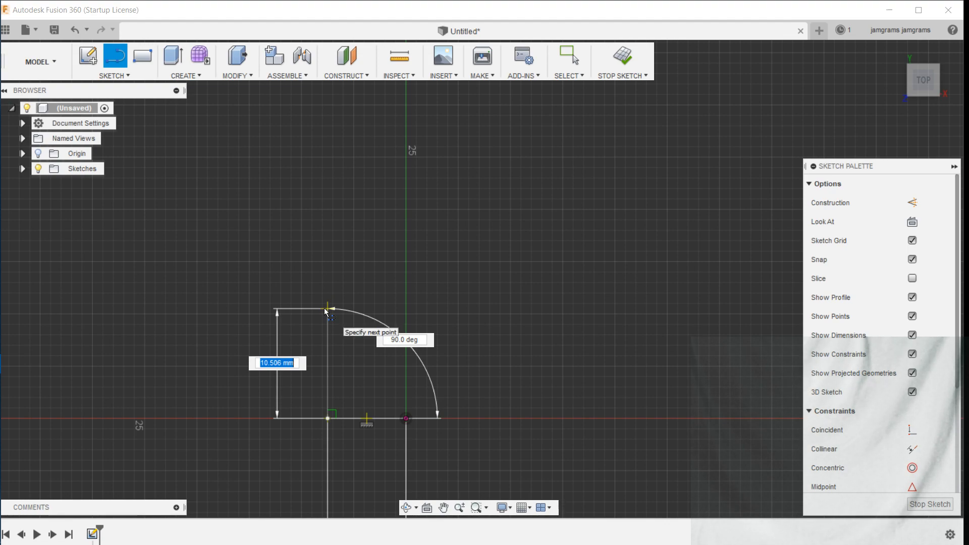
pyautogui.write('180')
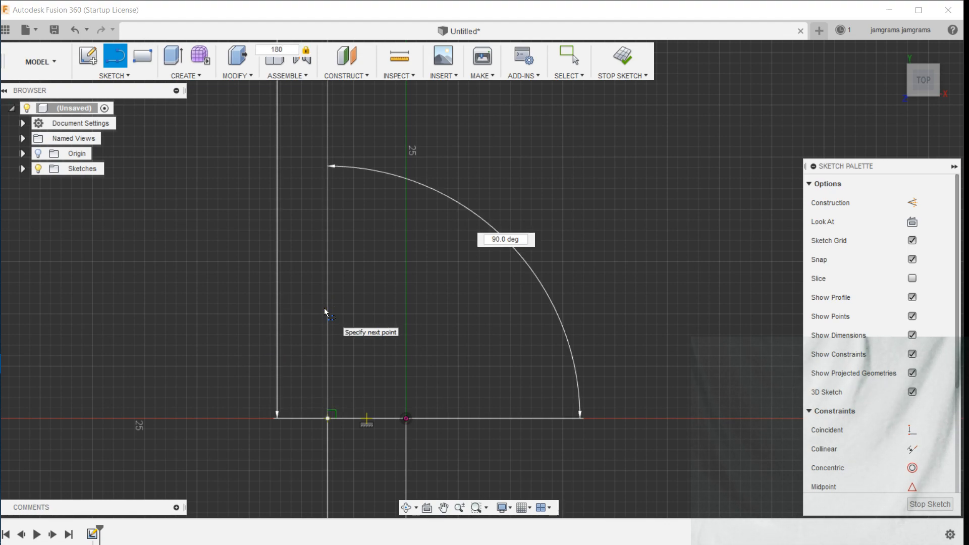
pyautogui.press('Return')
pyautogui.press('Escape')
pyautogui.scroll(-5, 406, 286)
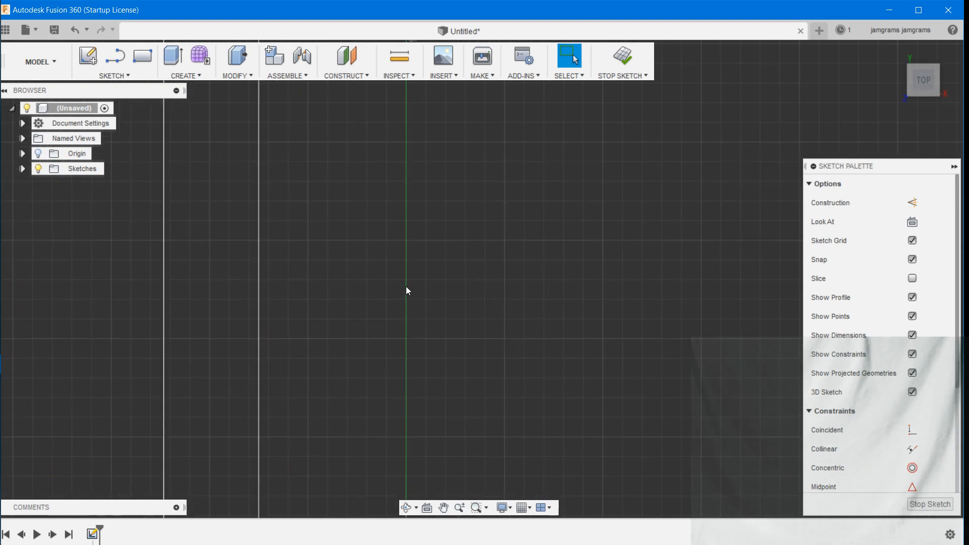
# Step: Sketch a 20 mm line straight up at 90 degrees from the upper end of the 180 mm line
pyautogui.scroll(-2, 406, 287)
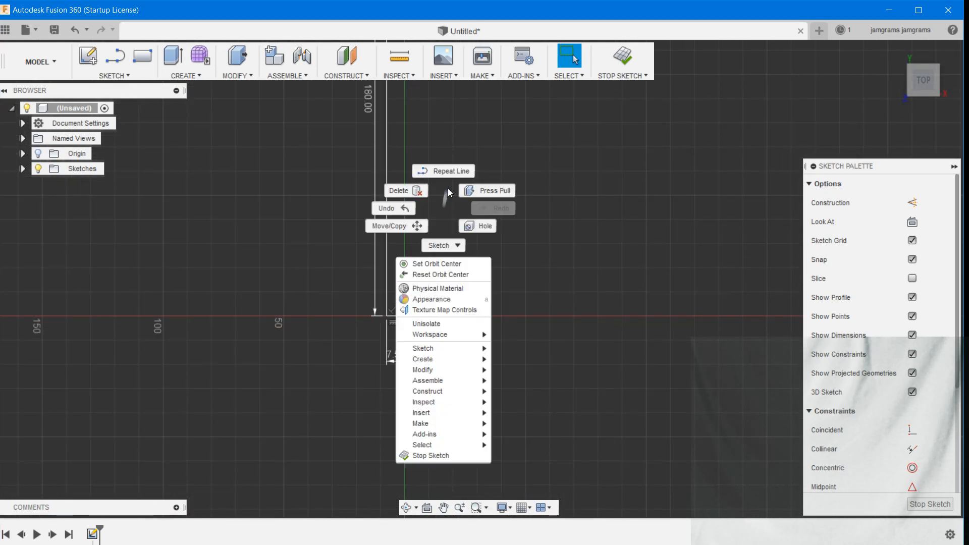
pyautogui.scroll(-3, 516, 268)
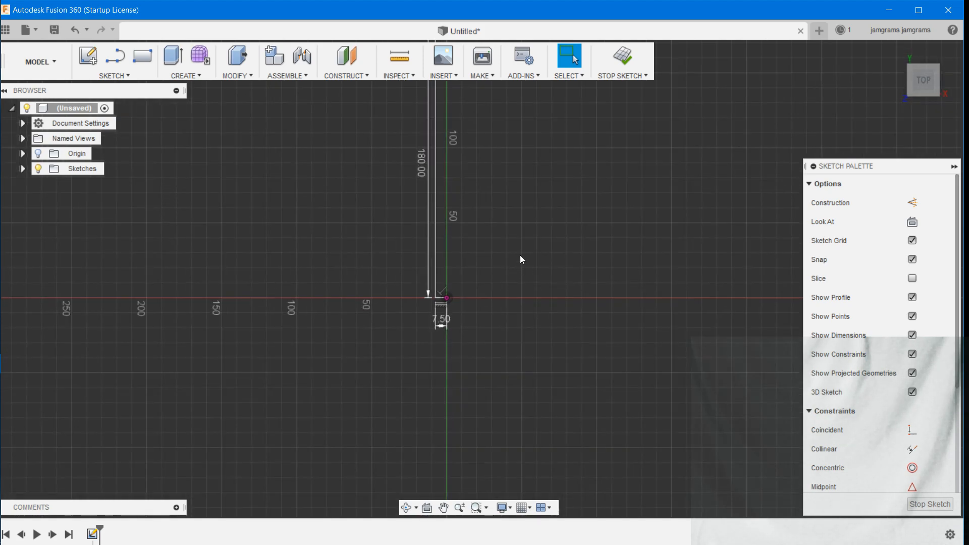
pyautogui.moveTo(515, 244); pyautogui.dragTo(457, 427, button='middle')
pyautogui.scroll(-2, 426, 354)
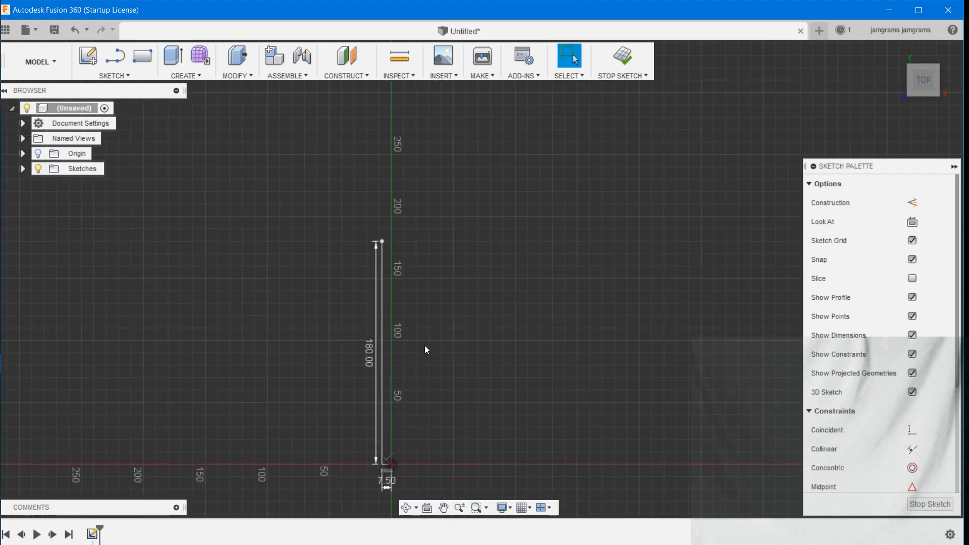
pyautogui.scroll(-2, 413, 240)
pyautogui.scroll(5, 413, 241)
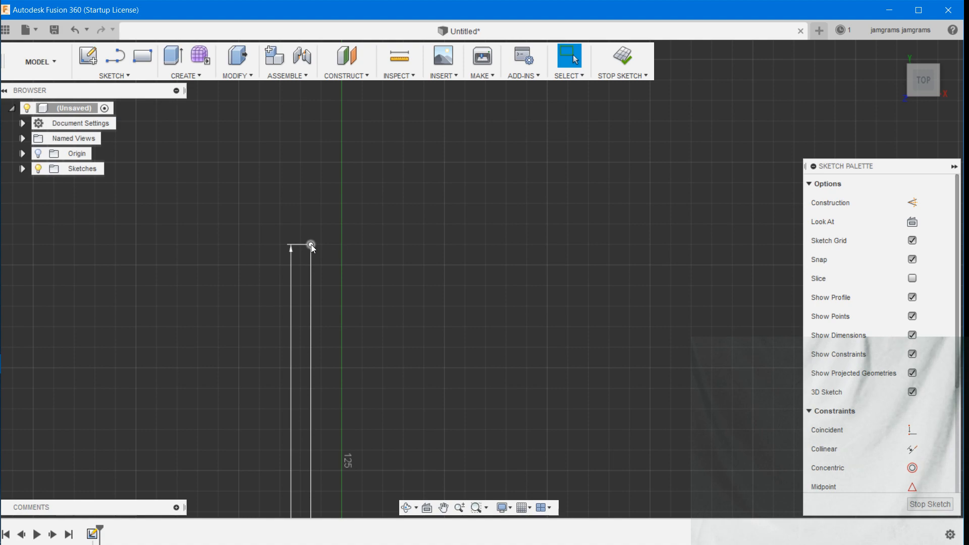
pyautogui.moveTo(311, 223)
pyautogui.mouseDown(button='right')
pyautogui.moveTo(313, 181)
pyautogui.moveTo(316, 195)
pyautogui.moveTo(307, 186)
pyautogui.mouseUp(button='right')
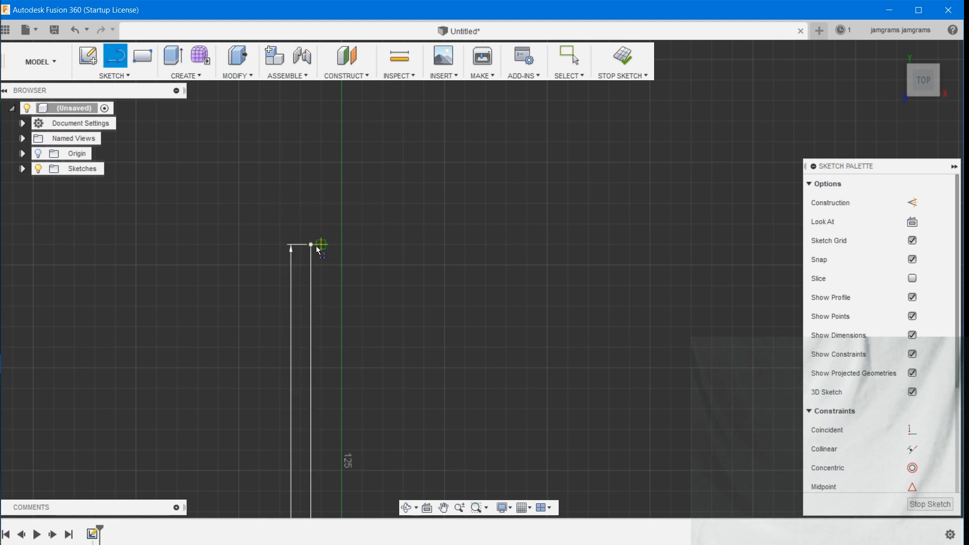
pyautogui.click(310, 244)
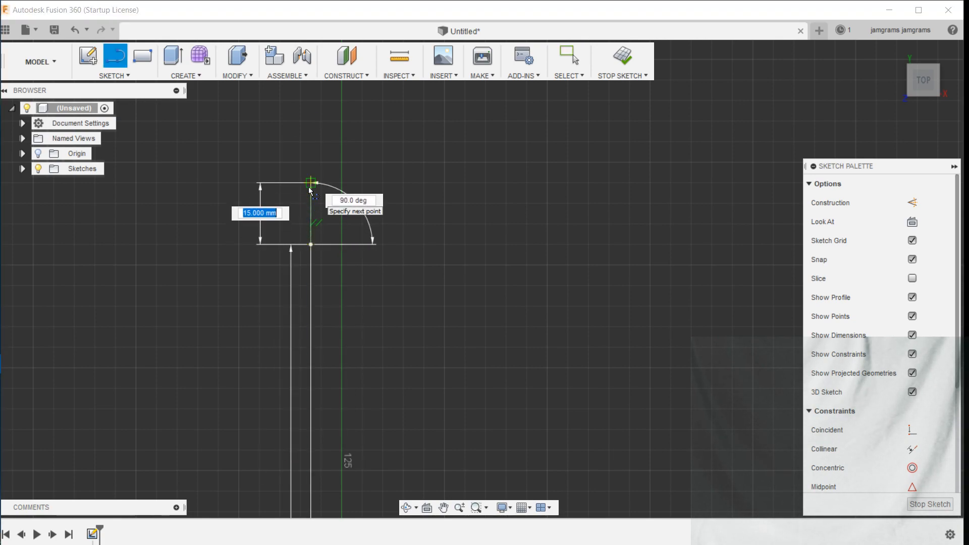
pyautogui.write('20')
pyautogui.press('Return')
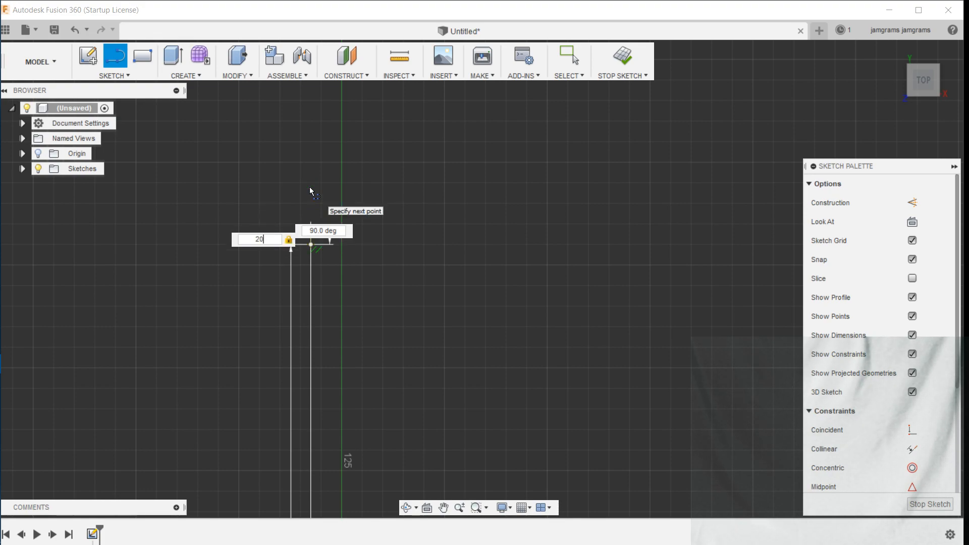
pyautogui.press('Escape')
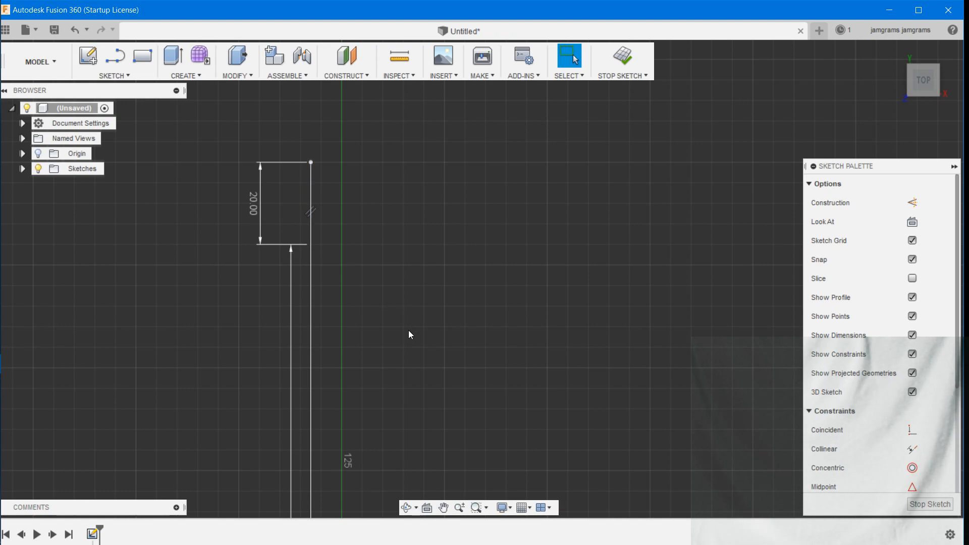
# Step: Sketch a 5 mm horizontal line from the origin in the negative X direction, over the 7.5 mm line
pyautogui.scroll(1, 409, 335)
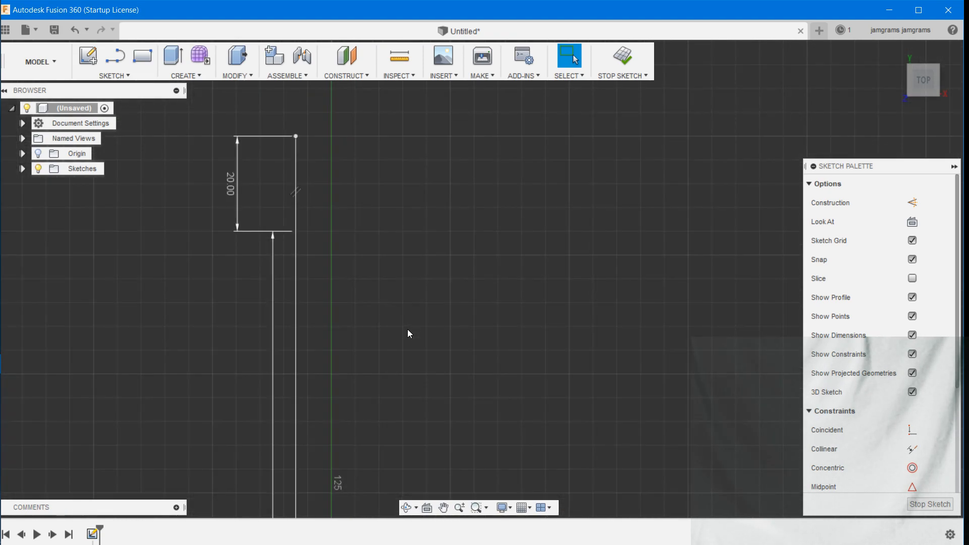
pyautogui.scroll(-1, 409, 333)
pyautogui.scroll(1, 409, 334)
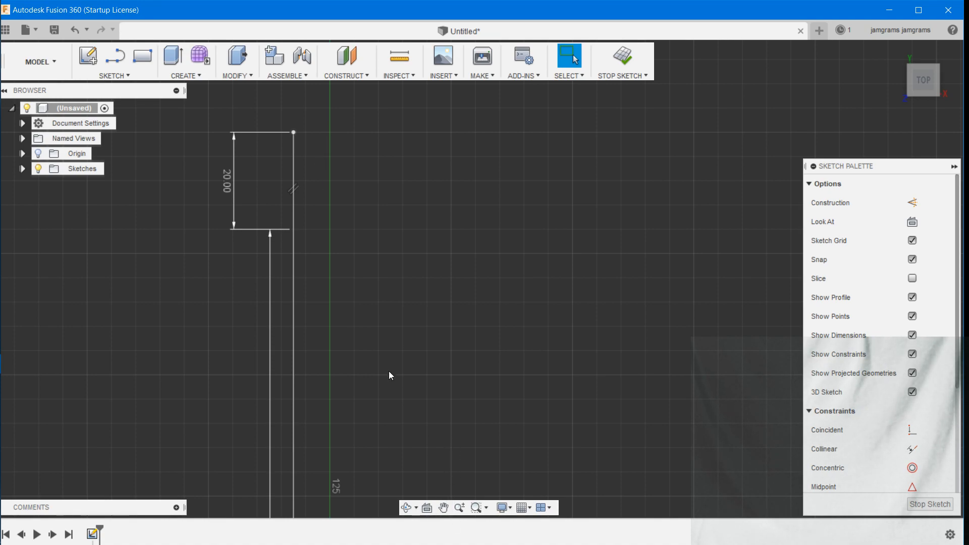
pyautogui.moveTo(370, 426); pyautogui.dragTo(389, 98, button='middle')
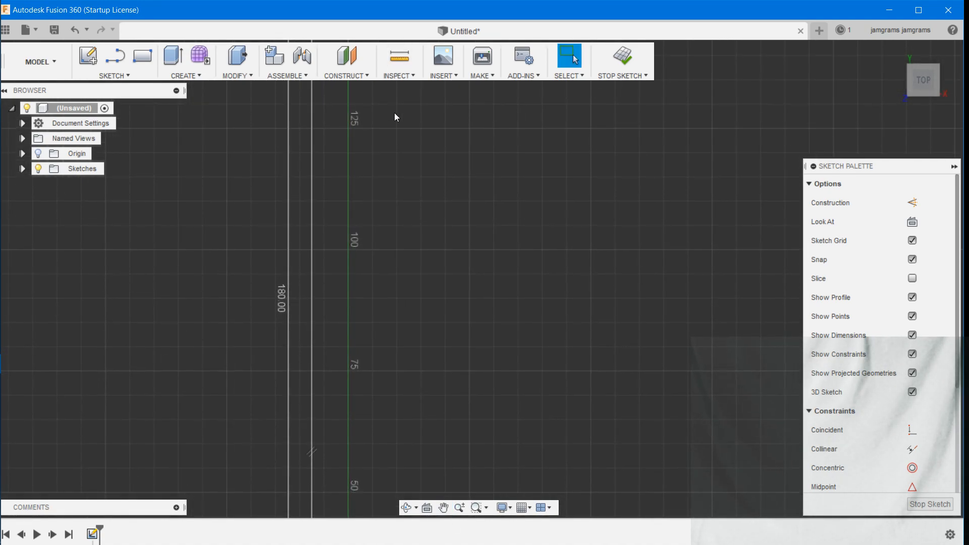
pyautogui.moveTo(392, 403); pyautogui.dragTo(348, 48, button='middle')
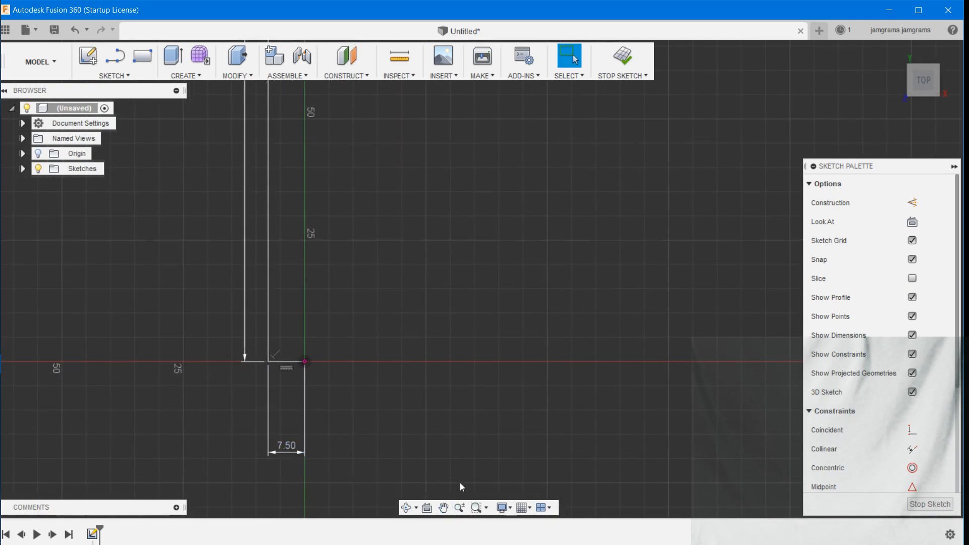
pyautogui.scroll(5, 336, 380)
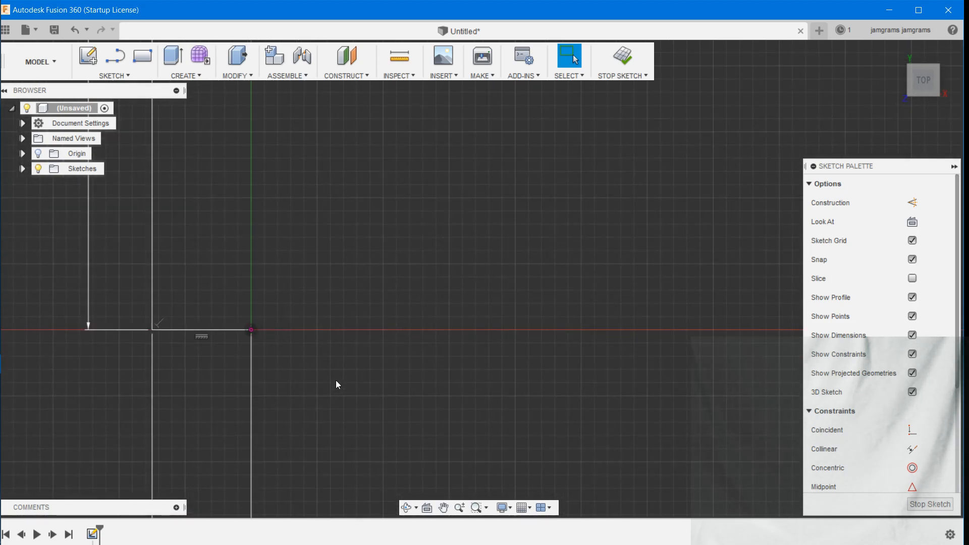
pyautogui.moveTo(339, 378); pyautogui.dragTo(342, 341, button='right')
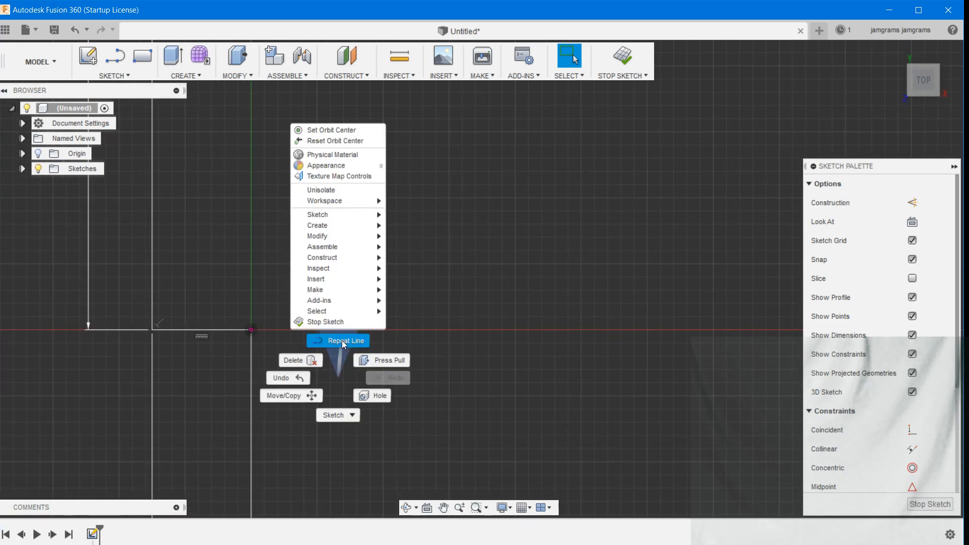
pyautogui.click(341, 341)
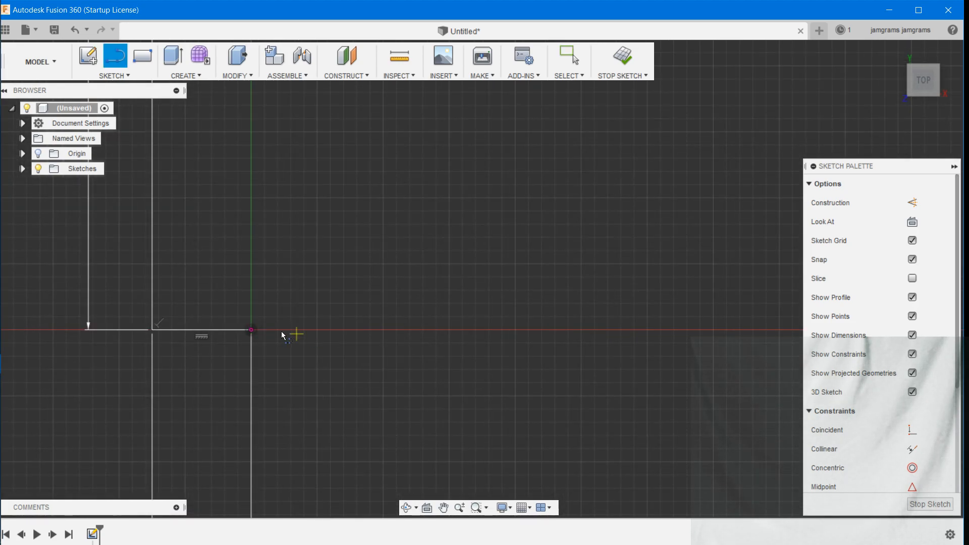
pyautogui.click(252, 330)
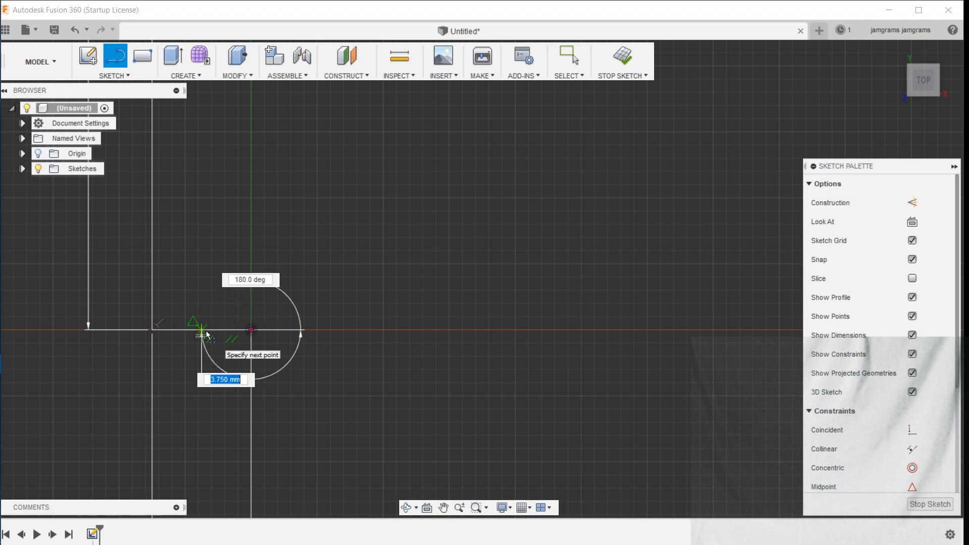
pyautogui.write('5')
pyautogui.press('Return')
pyautogui.press('Escape')
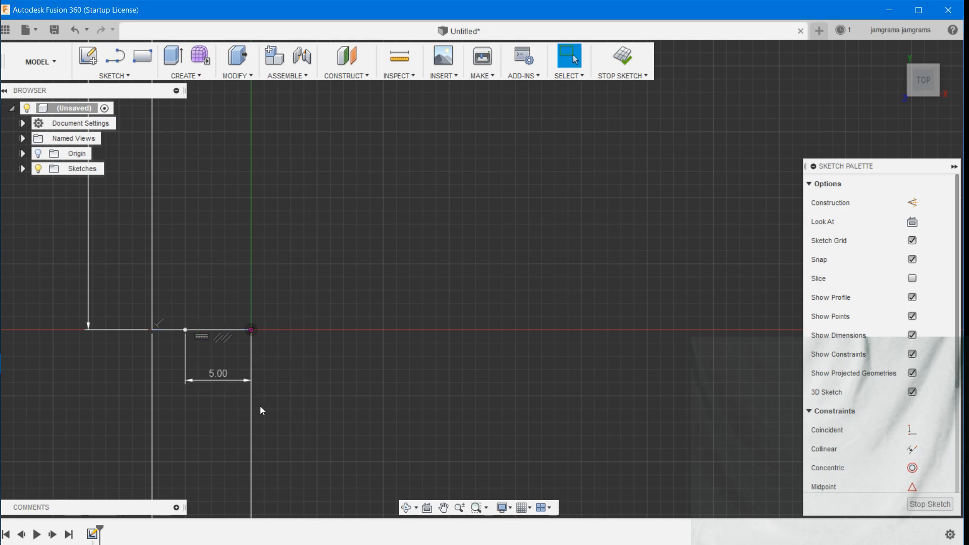
# Step: Sketch a 180 mm line straight up at 90 degrees from the outer end of the 5 mm line
pyautogui.moveTo(217, 277); pyautogui.dragTo(222, 244, button='right')
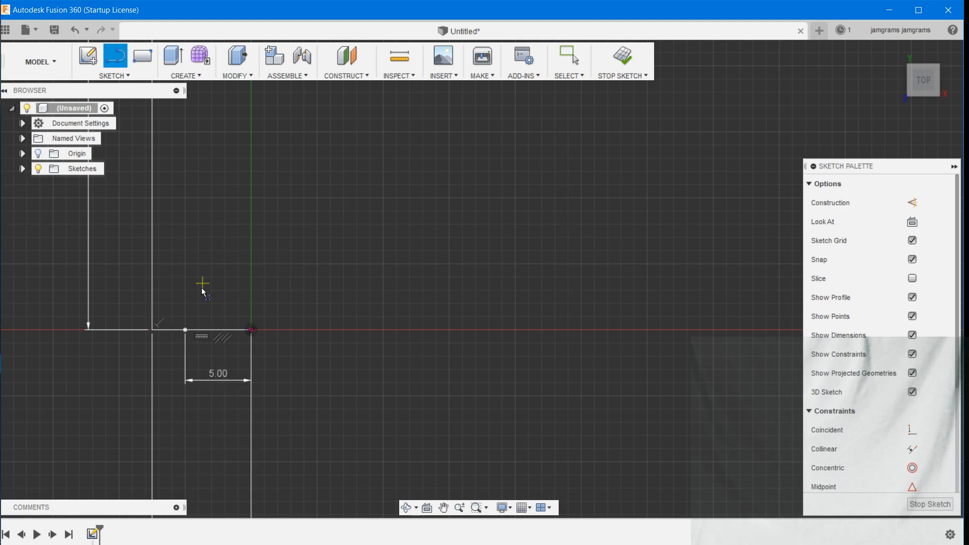
pyautogui.click(186, 330)
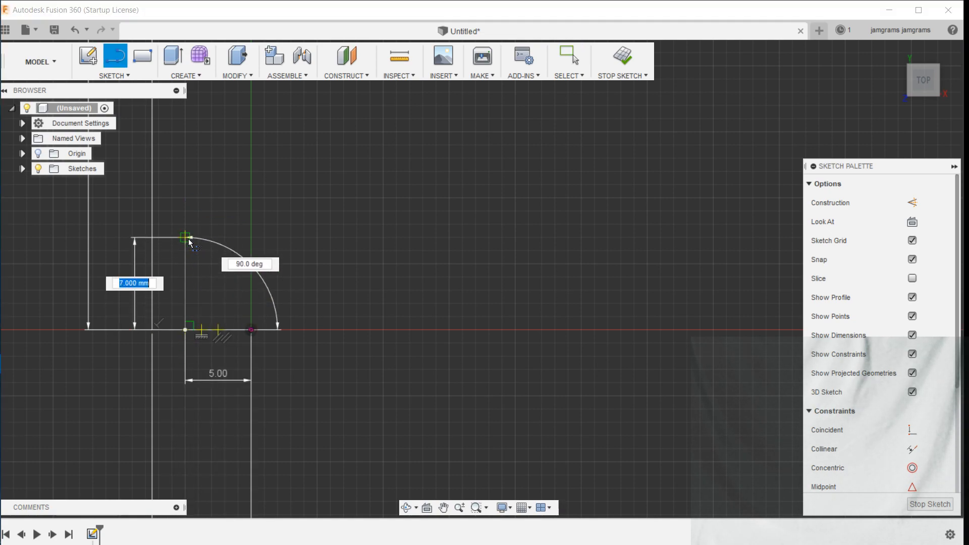
pyautogui.write('180')
pyautogui.press('Return')
pyautogui.press('Escape')
# Step: Hide the dimensions in the sketch
pyautogui.scroll(3, 241, 230)
pyautogui.scroll(3, 241, 231)
pyautogui.moveTo(265, 192); pyautogui.dragTo(313, 386, button='middle')
pyautogui.scroll(-3, 313, 386)
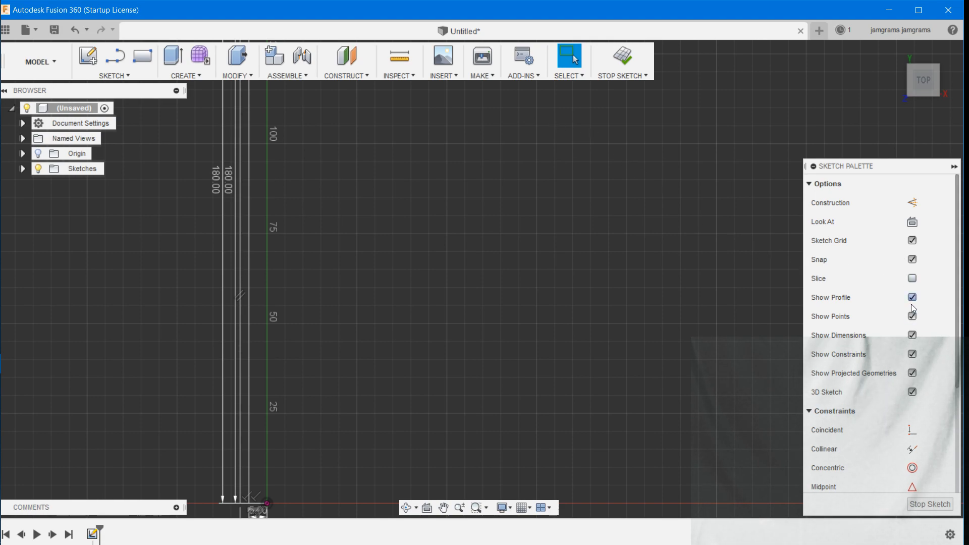
pyautogui.click(912, 335)
# Step: Examine the upper ends of the two vertical lines and the offset between them
pyautogui.scroll(-5, 297, 371)
pyautogui.scroll(-2, 302, 351)
pyautogui.scroll(3, 304, 192)
pyautogui.moveTo(297, 195)
pyautogui.mouseDown(button='right')
pyautogui.moveTo(316, 208)
pyautogui.moveTo(305, 205)
pyautogui.mouseUp(button='right')
pyautogui.scroll(3, 290, 221)
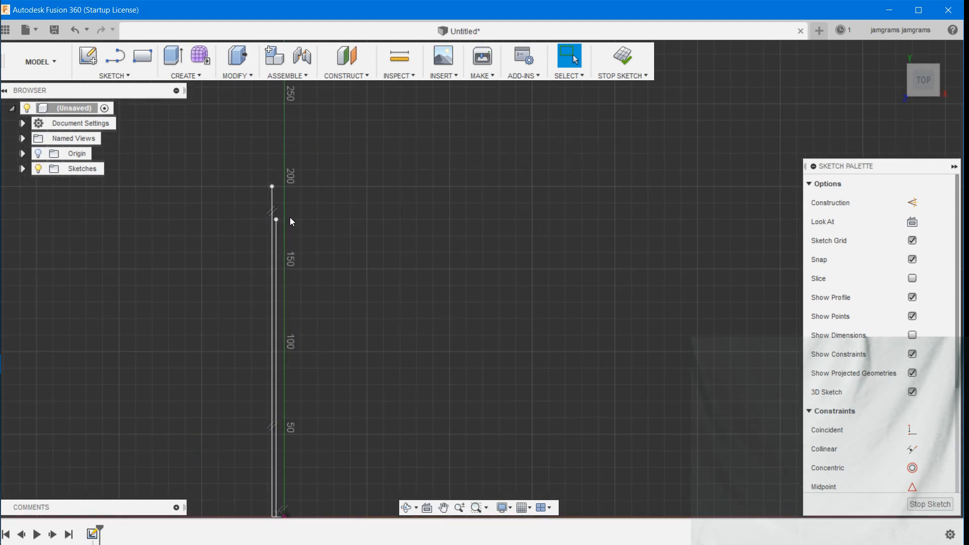
pyautogui.scroll(3, 290, 214)
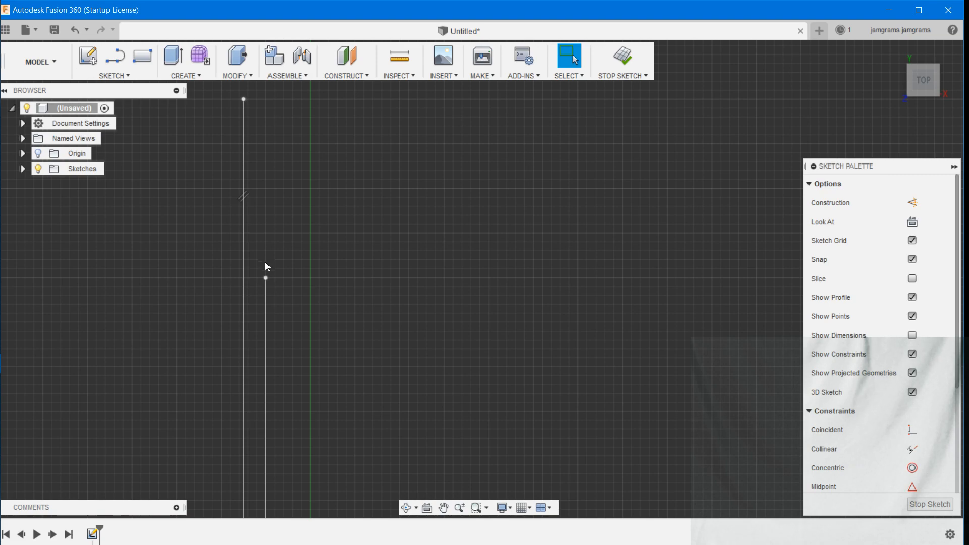
pyautogui.scroll(8, 271, 285)
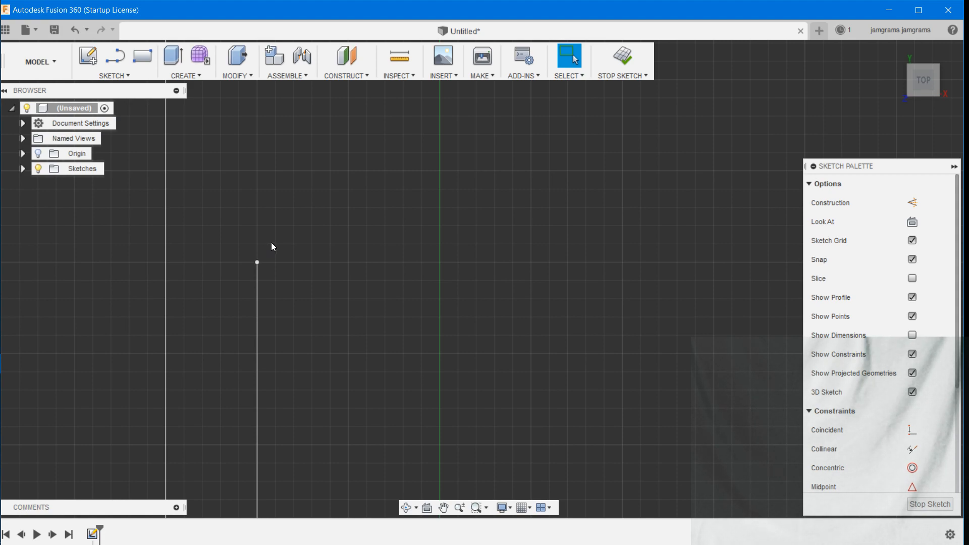
pyautogui.scroll(-5, 271, 247)
pyautogui.scroll(-3, 271, 247)
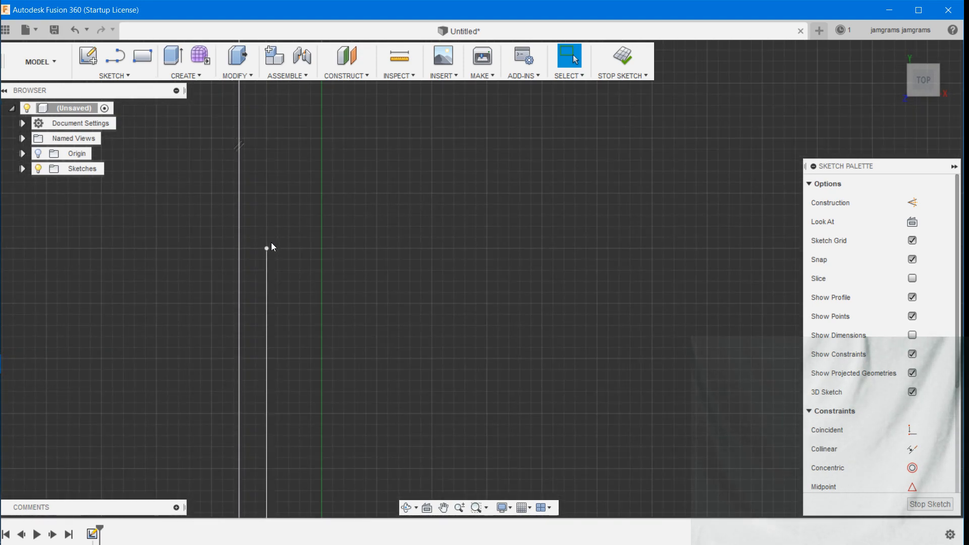
pyautogui.scroll(-3, 271, 247)
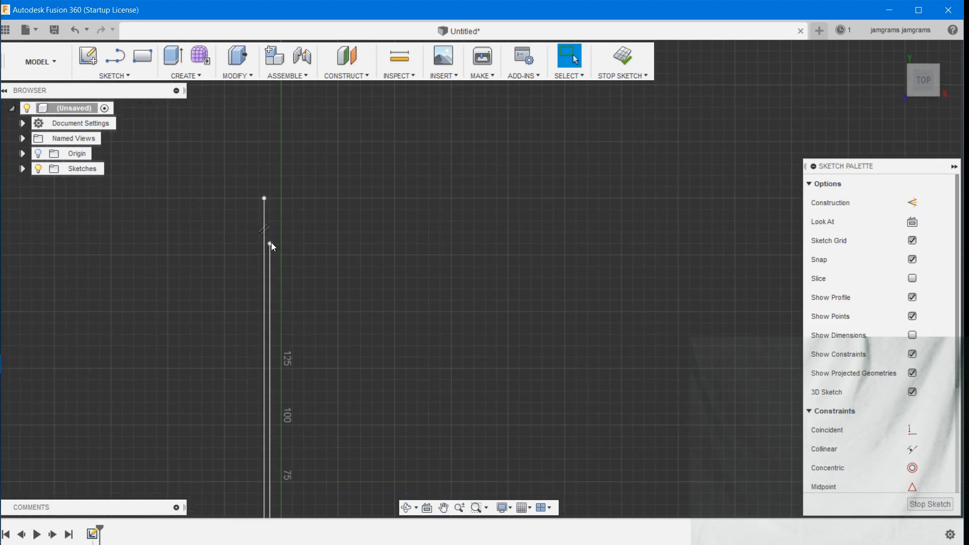
pyautogui.scroll(5, 271, 246)
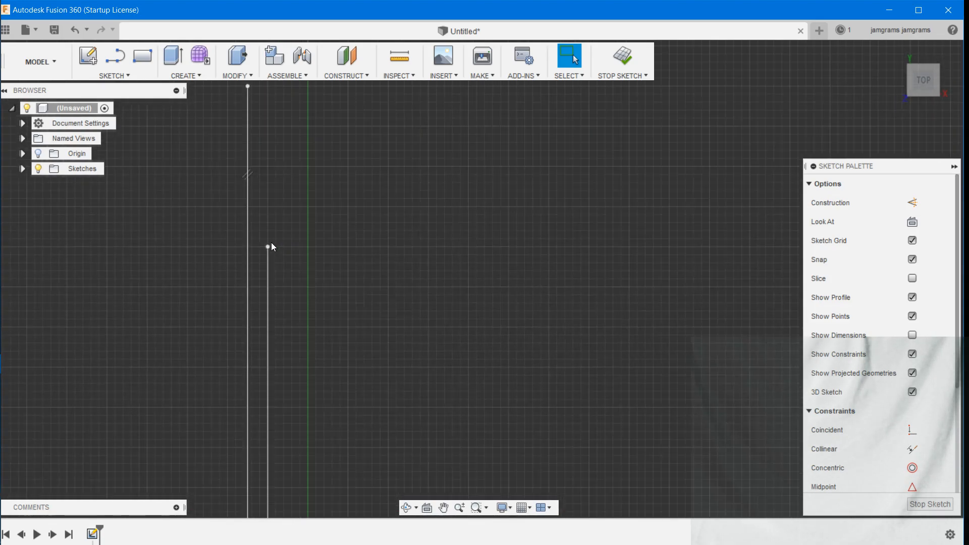
pyautogui.scroll(4, 271, 247)
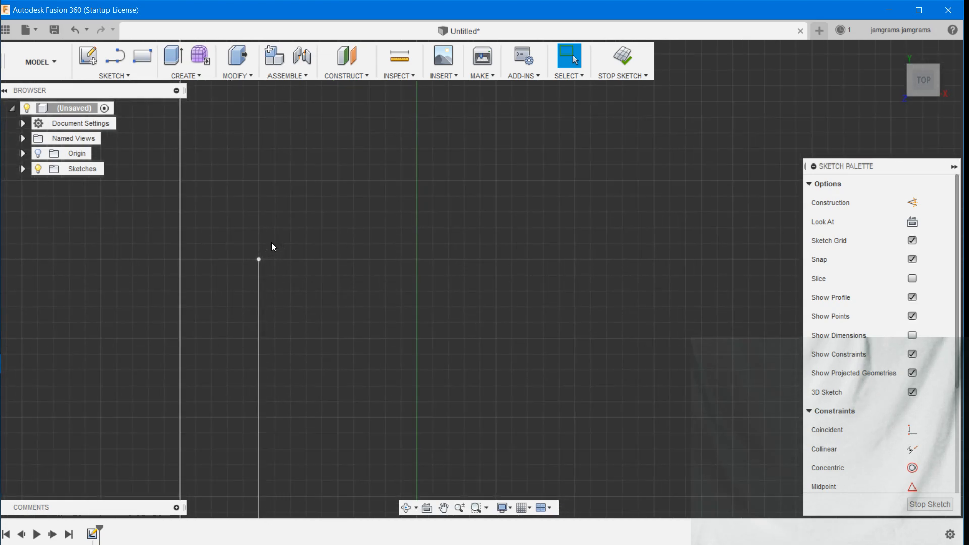
pyautogui.rightClick(313, 279)
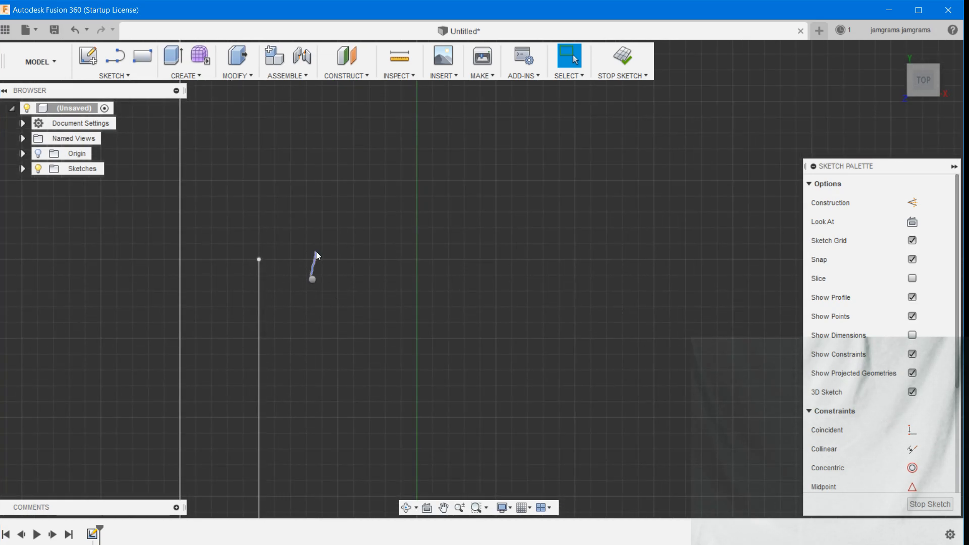
pyautogui.click(317, 259)
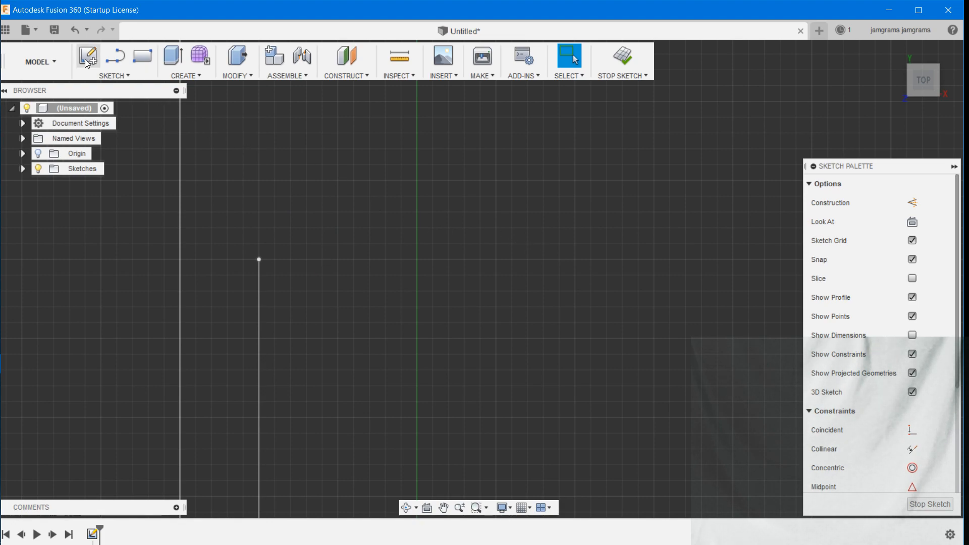
pyautogui.click(112, 60)
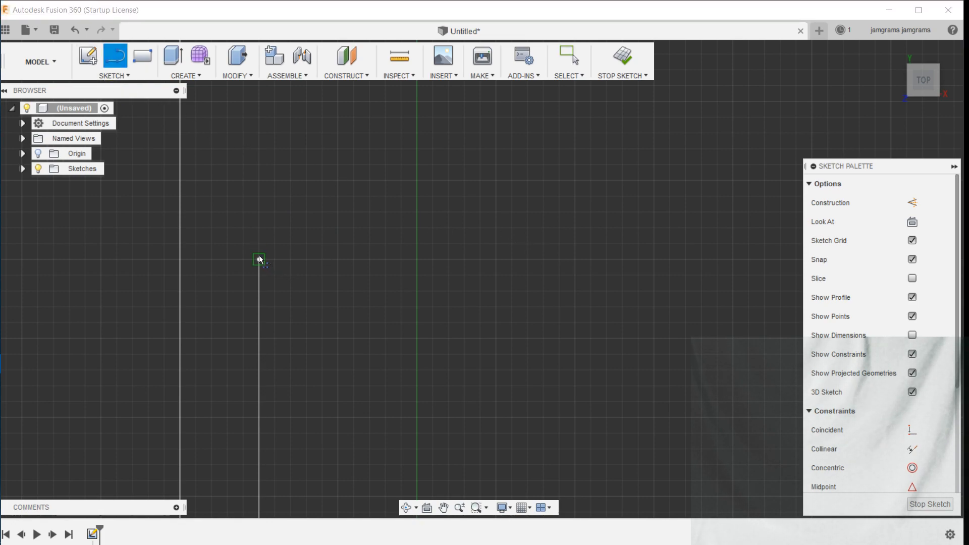
pyautogui.click(259, 260)
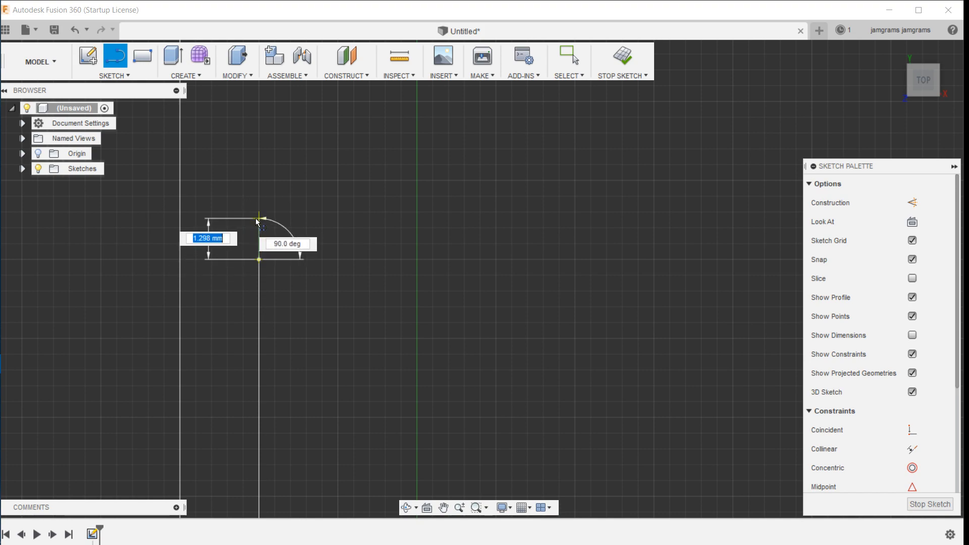
pyautogui.press('Escape')
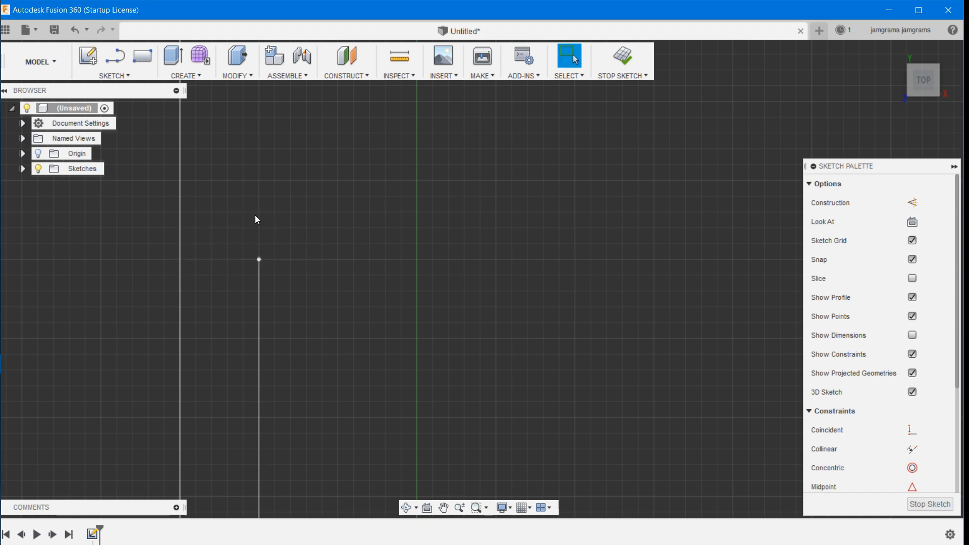
# Step: Inspect the two vertical lines from their upper ends down to their base at the origin
pyautogui.scroll(-5, 253, 298)
pyautogui.scroll(-3, 253, 315)
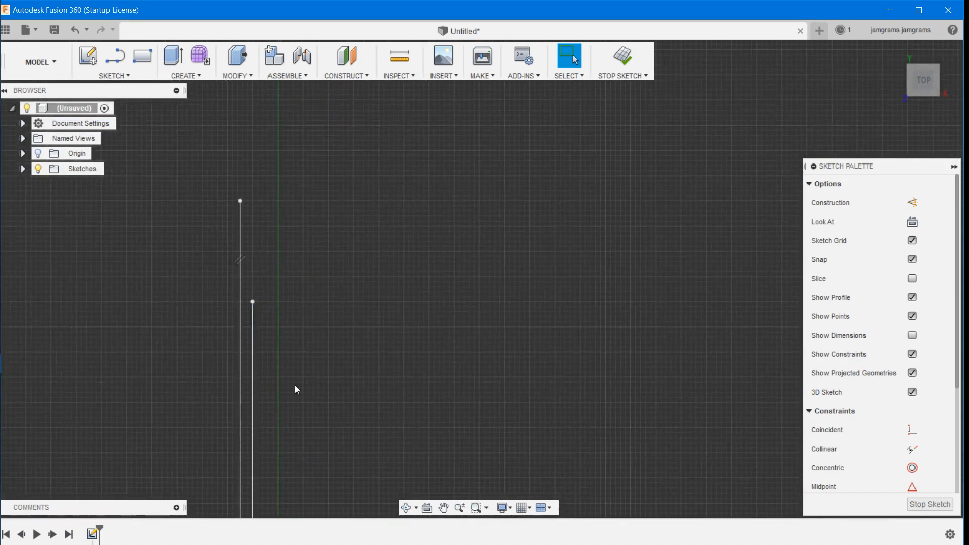
pyautogui.rightClick(356, 477)
pyautogui.click(298, 456)
pyautogui.moveTo(299, 456); pyautogui.dragTo(345, 123, button='middle')
pyautogui.scroll(3, 312, 312)
pyautogui.scroll(-6, 312, 318)
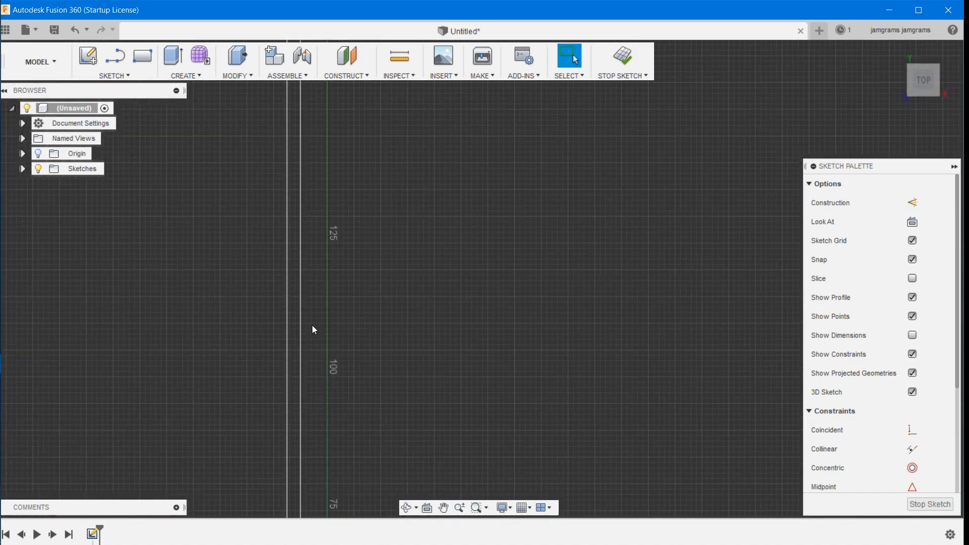
pyautogui.moveTo(345, 444); pyautogui.dragTo(351, 193, button='middle')
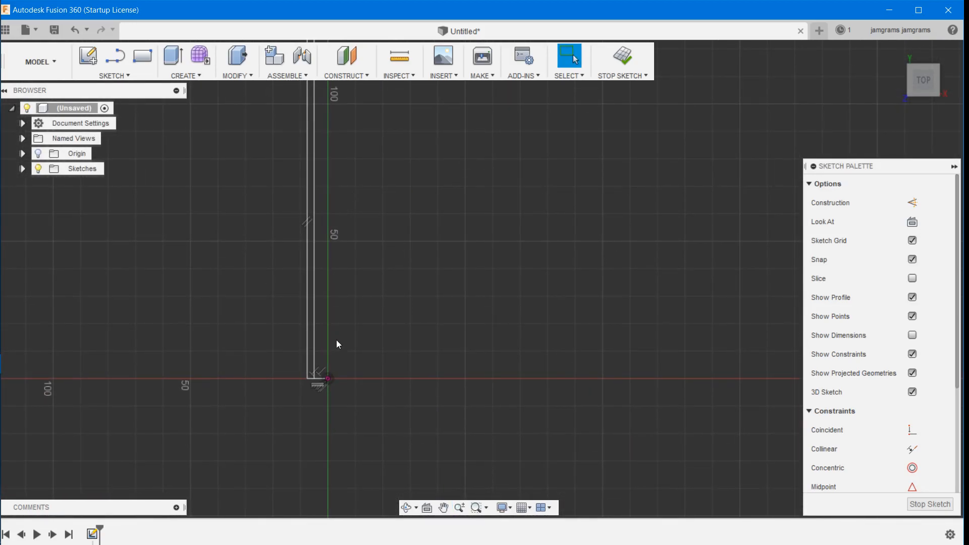
# Step: Show the dimensions in the sketch again
pyautogui.scroll(4, 340, 366)
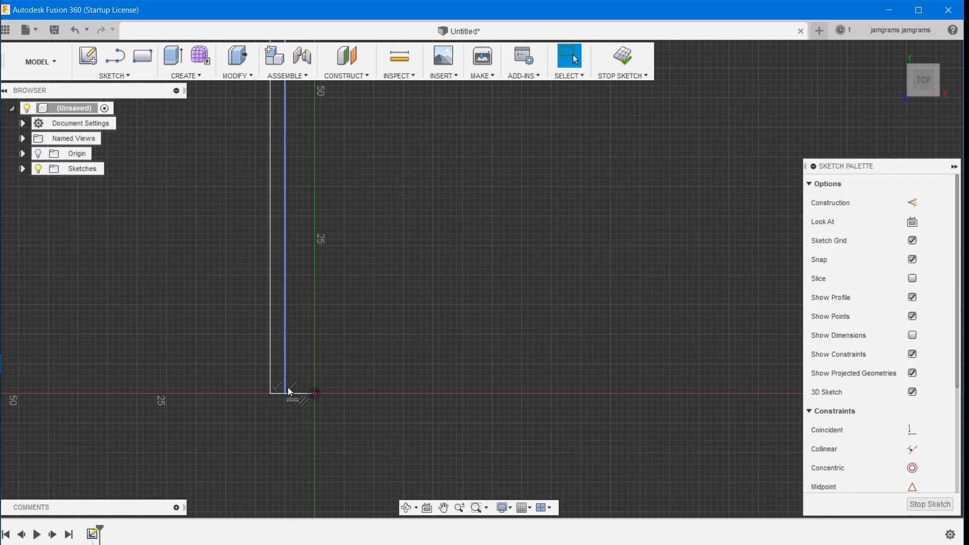
pyautogui.scroll(-2, 292, 362)
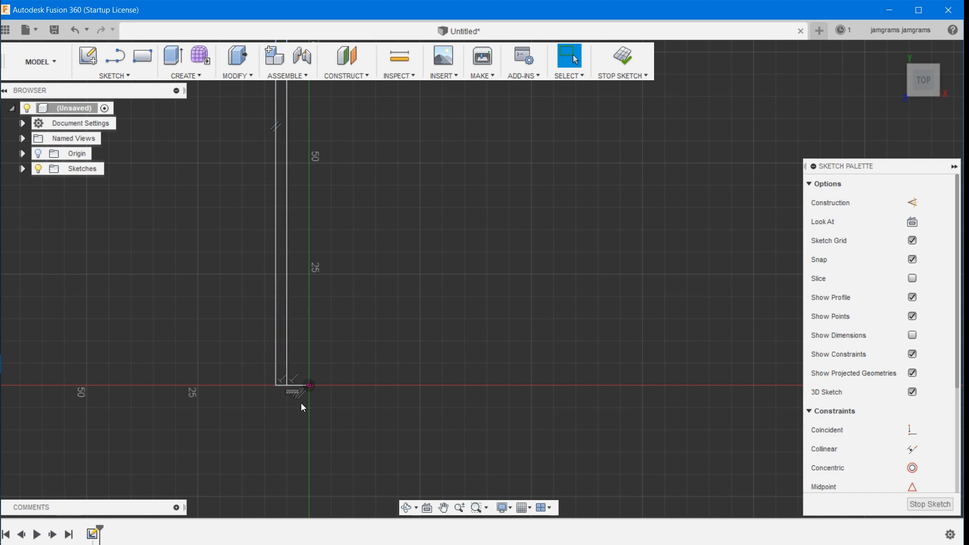
pyautogui.click(912, 335)
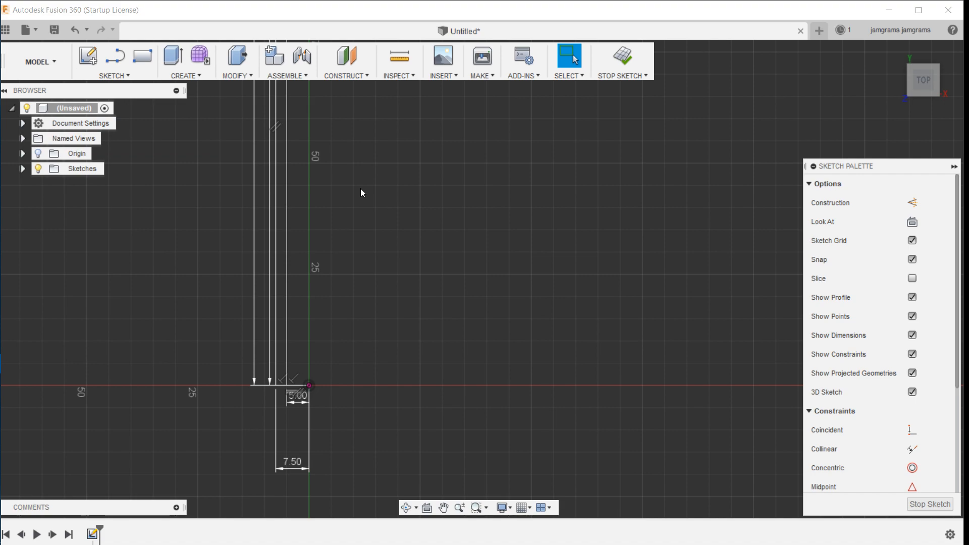
# Step: Offset the 20 mm upper segment of the longer vertical line by about 2.83 mm, away from the shorter line
pyautogui.moveTo(348, 158)
pyautogui.mouseDown(button='middle')
pyautogui.moveTo(328, 522)
pyautogui.moveTo(331, 214)
pyautogui.moveTo(359, 480)
pyautogui.mouseUp(button='middle')
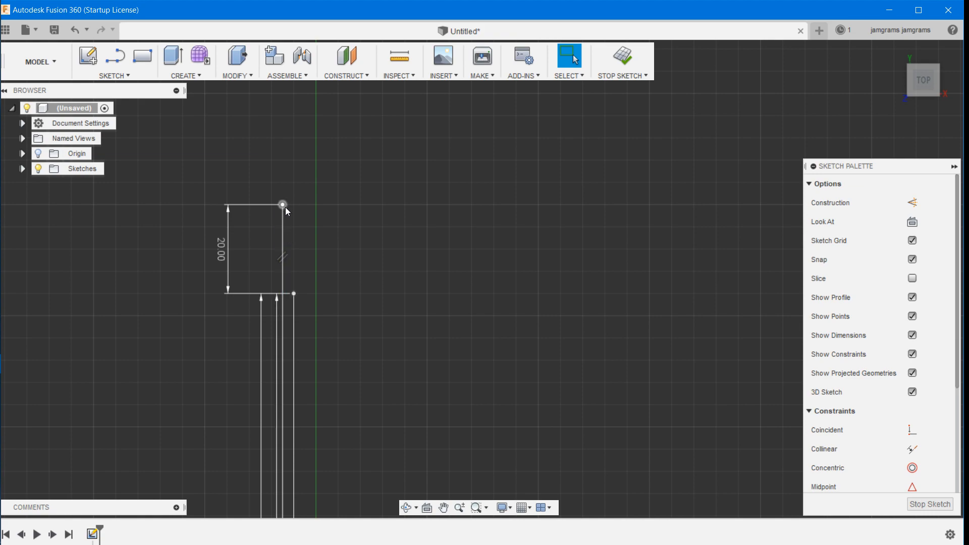
pyautogui.rightClick(282, 220)
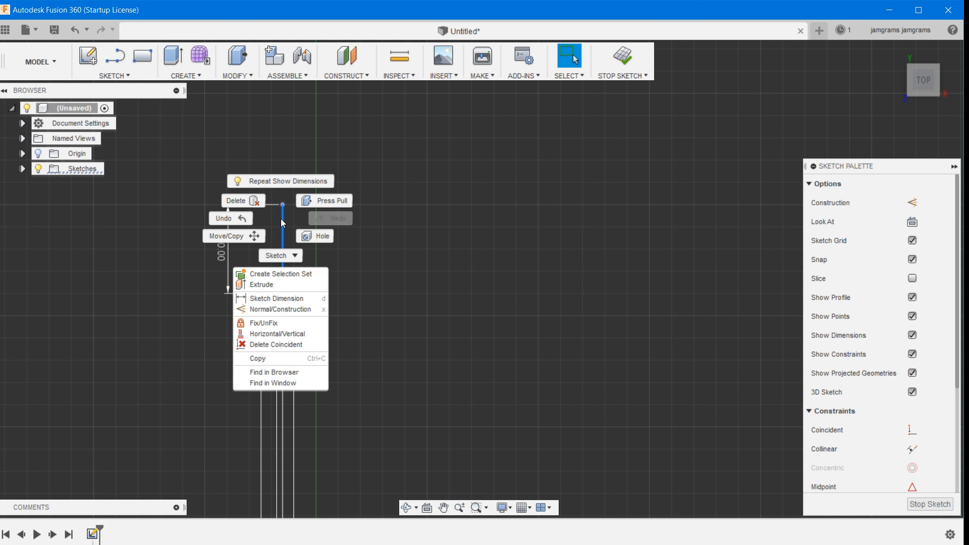
pyautogui.press('o')
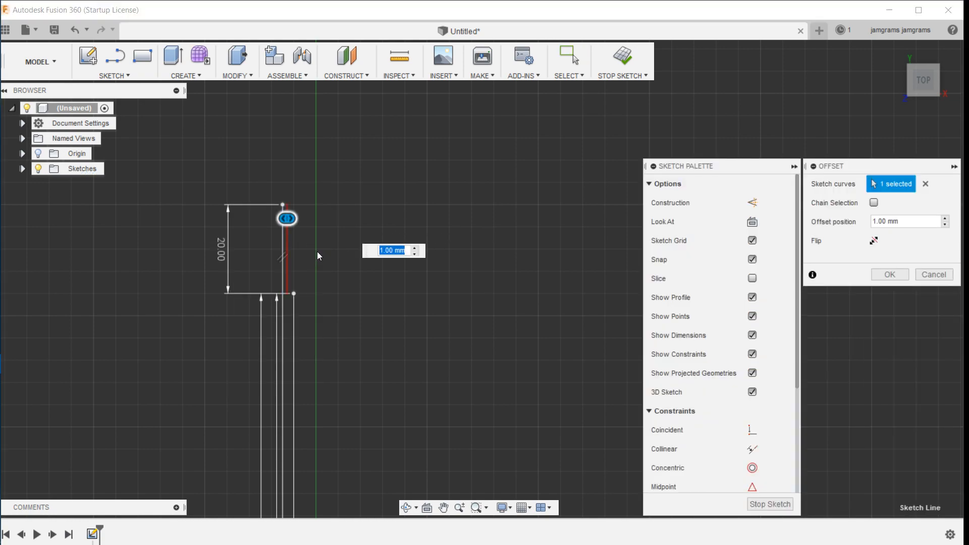
pyautogui.moveTo(286, 221); pyautogui.dragTo(263, 225)
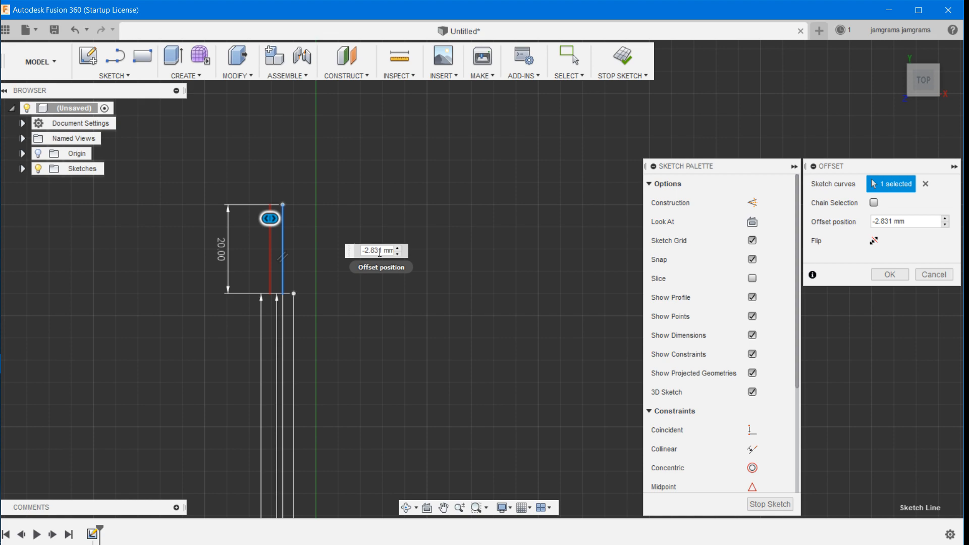
pyautogui.press('2')
pyautogui.press('Return')
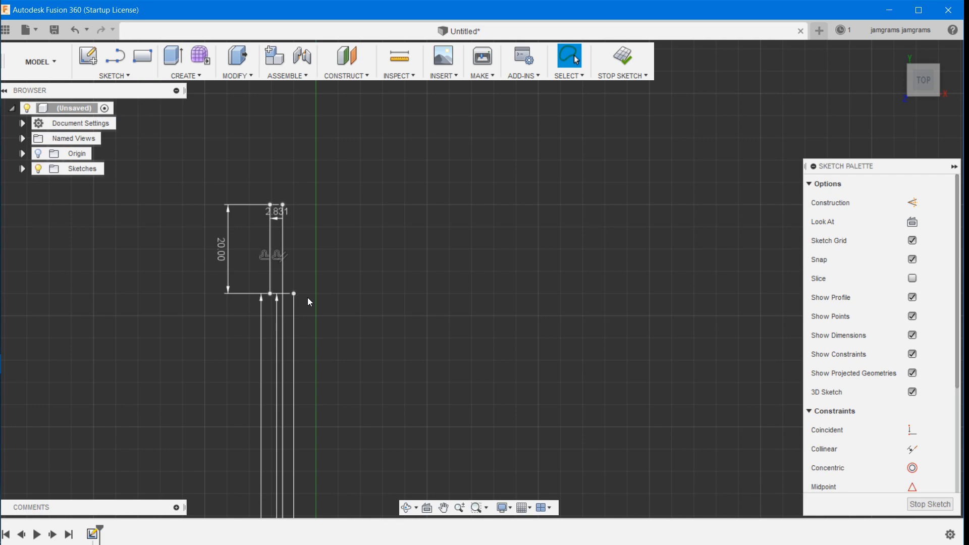
# Step: Sketch a diagonal line at 45 degrees from the offset segment's lower end down to the longer vertical line
pyautogui.scroll(3, 310, 301)
pyautogui.scroll(-1, 309, 302)
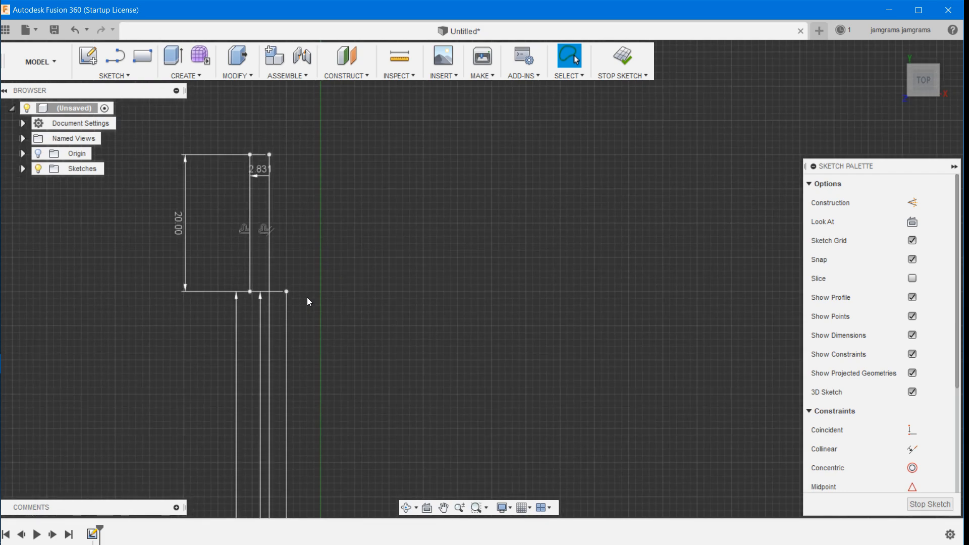
pyautogui.scroll(3, 290, 293)
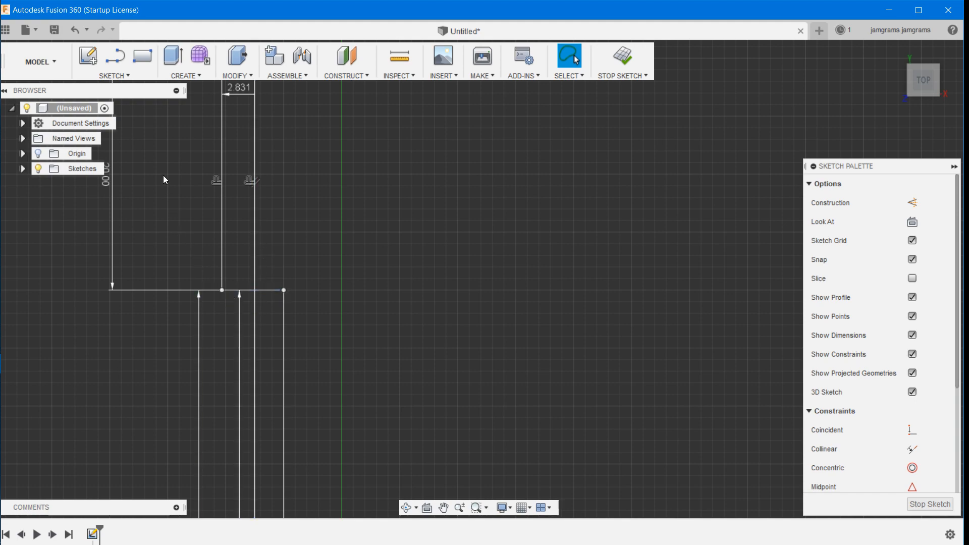
pyautogui.rightClick(236, 324)
pyautogui.press('Escape')
pyautogui.click(380, 245)
pyautogui.click(115, 60)
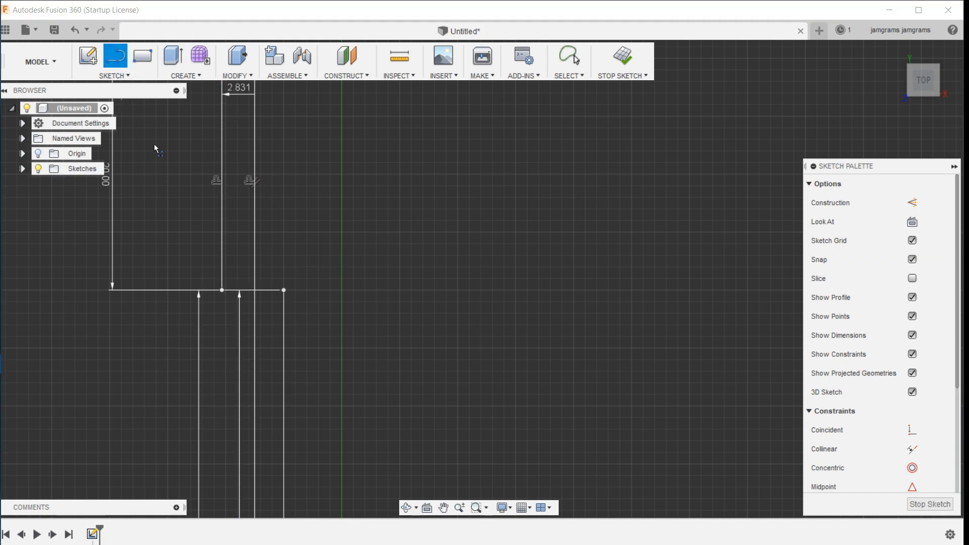
pyautogui.click(222, 290)
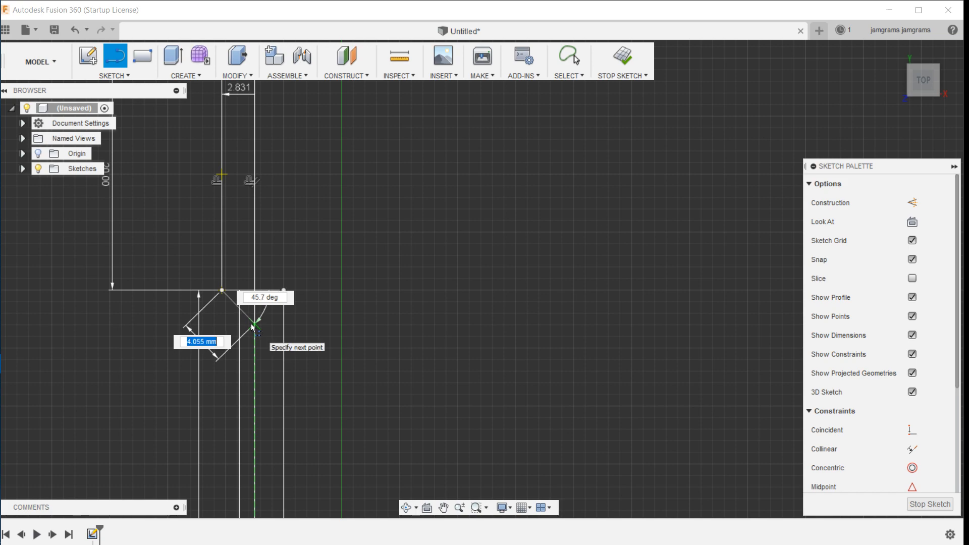
pyautogui.press('Tab')
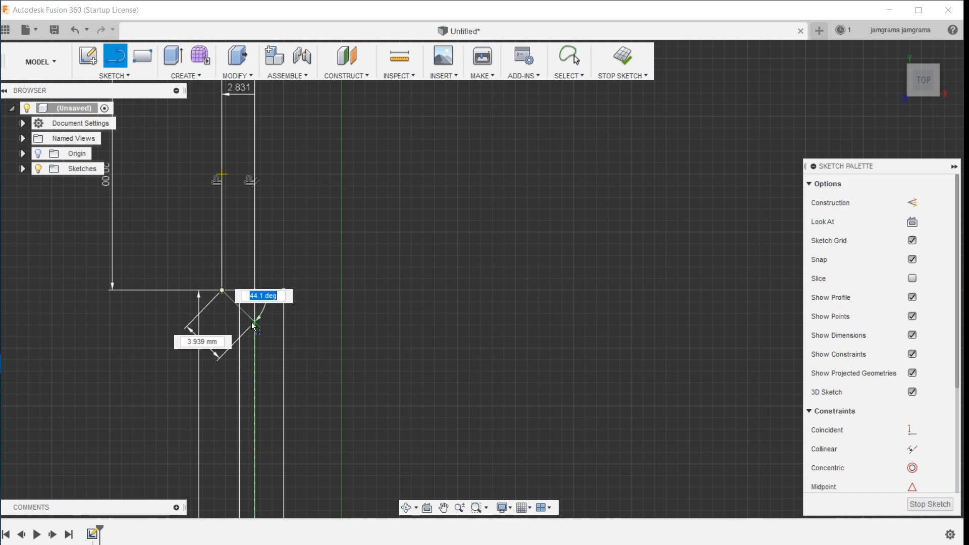
pyautogui.write('45')
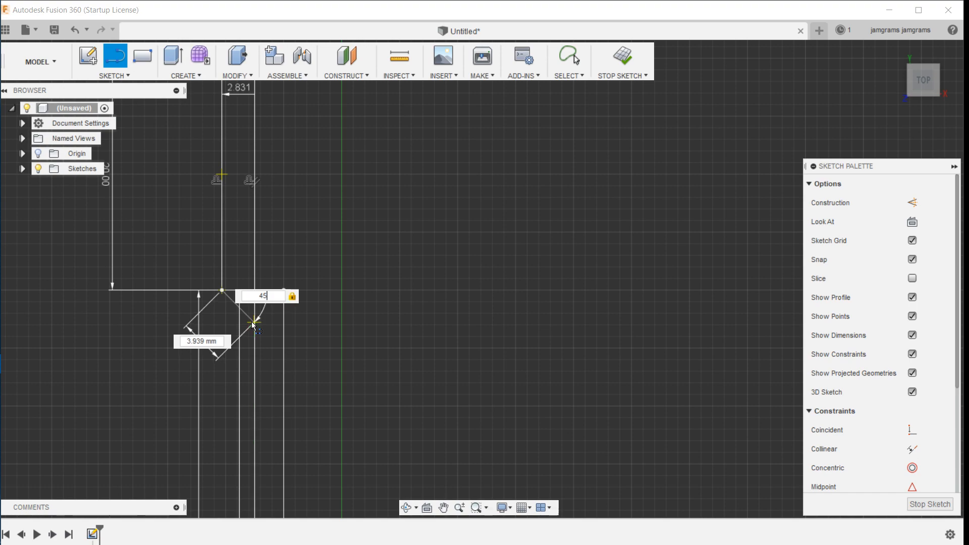
pyautogui.press('Return')
pyautogui.press('Escape')
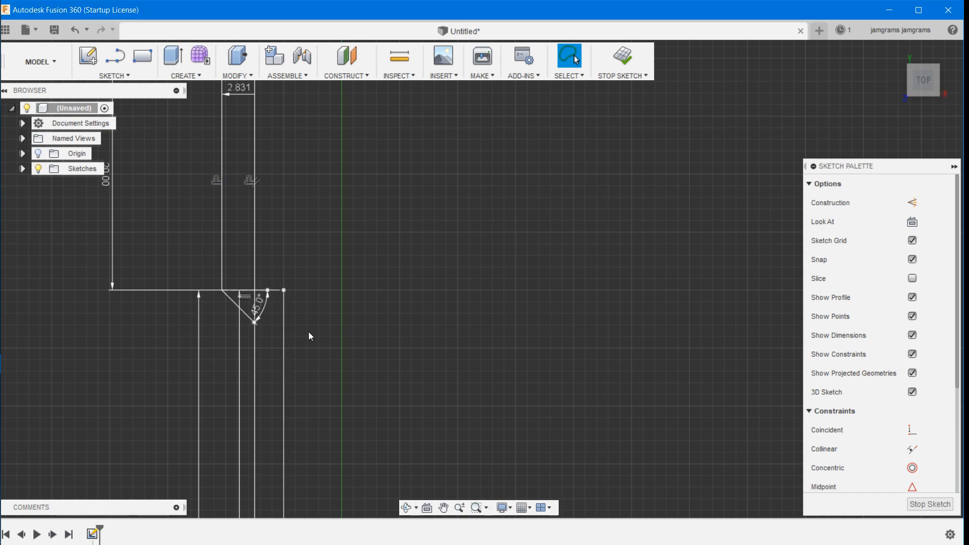
# Step: Hide the dimensions in the sketch
pyautogui.scroll(-3, 288, 331)
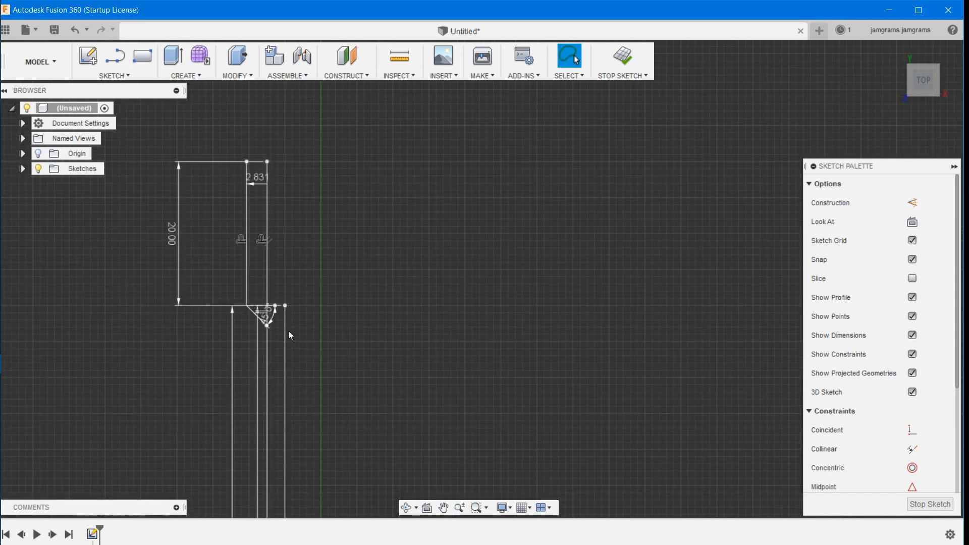
pyautogui.click(912, 335)
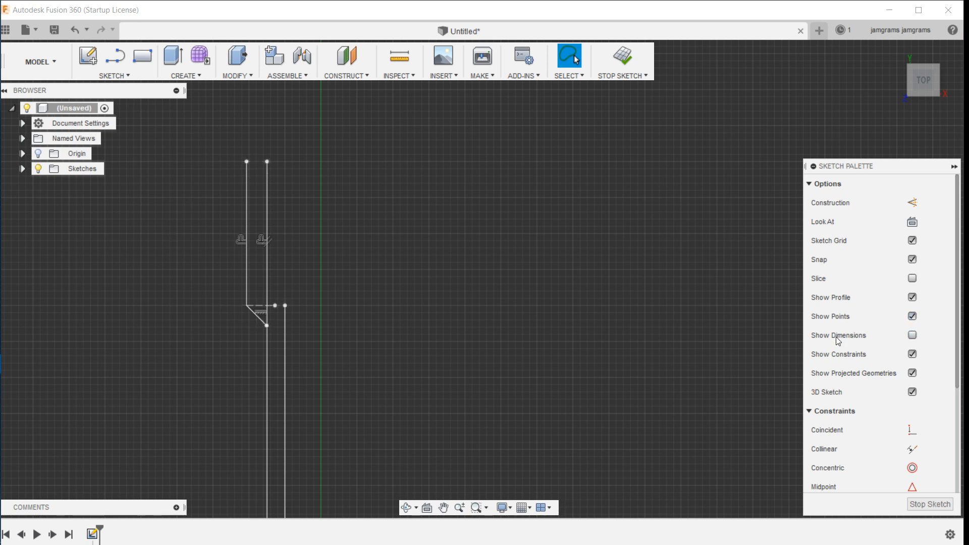
pyautogui.scroll(2, 304, 357)
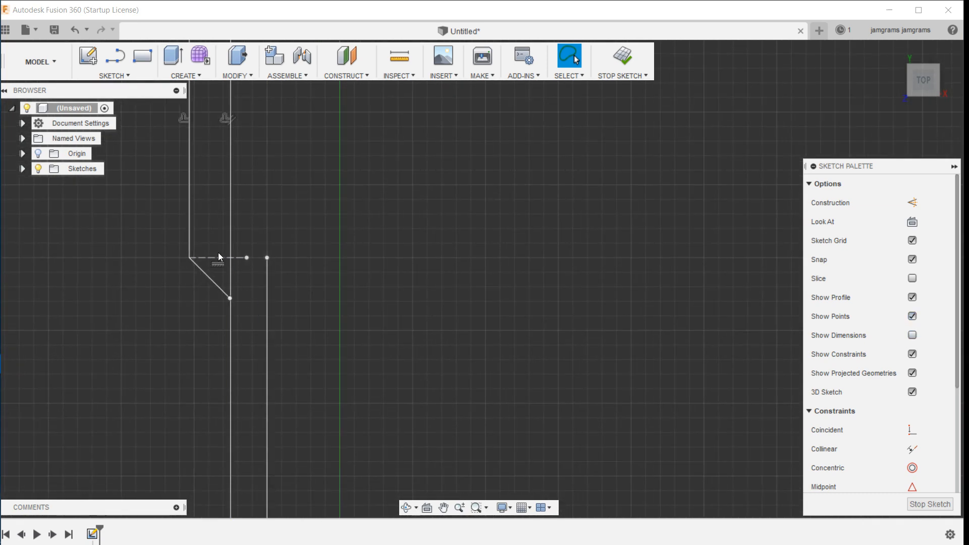
# Step: Try to offset the 45-degree diagonal line by 4 mm, and undo that offset
pyautogui.click(217, 282)
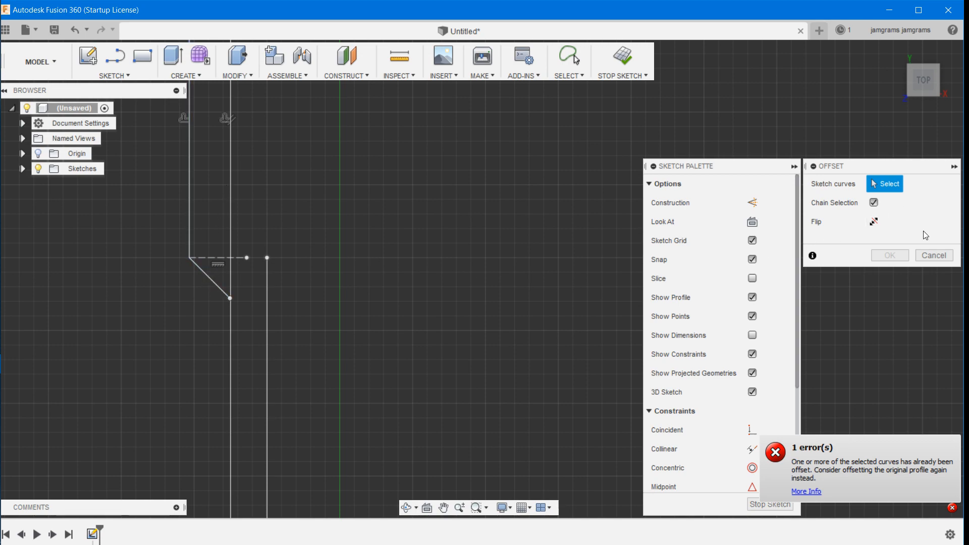
pyautogui.click(930, 257)
pyautogui.click(208, 277)
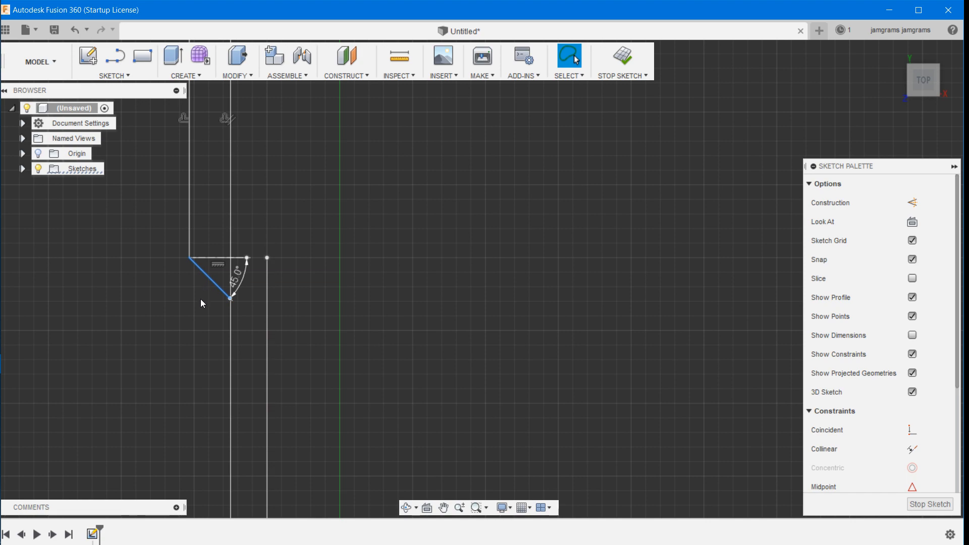
pyautogui.press('o')
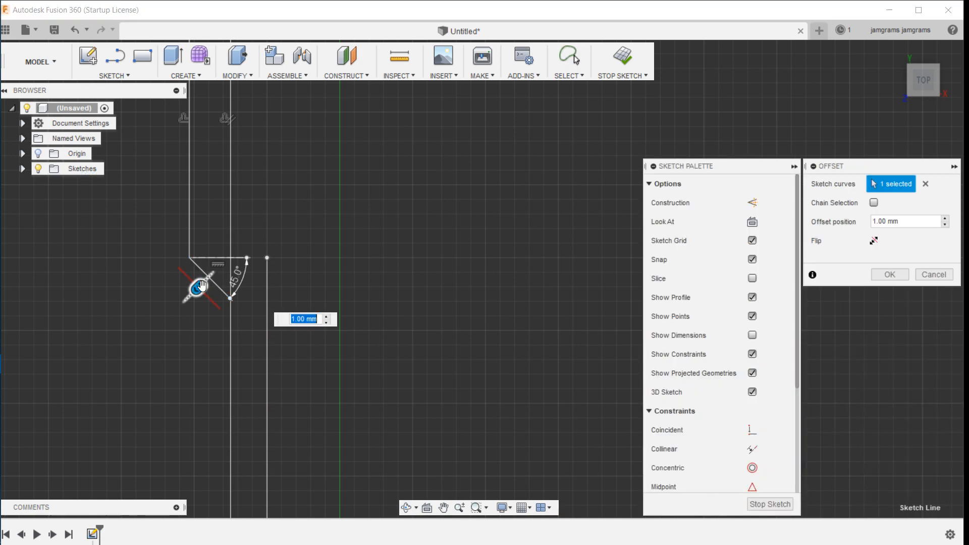
pyautogui.moveTo(202, 286); pyautogui.dragTo(274, 256)
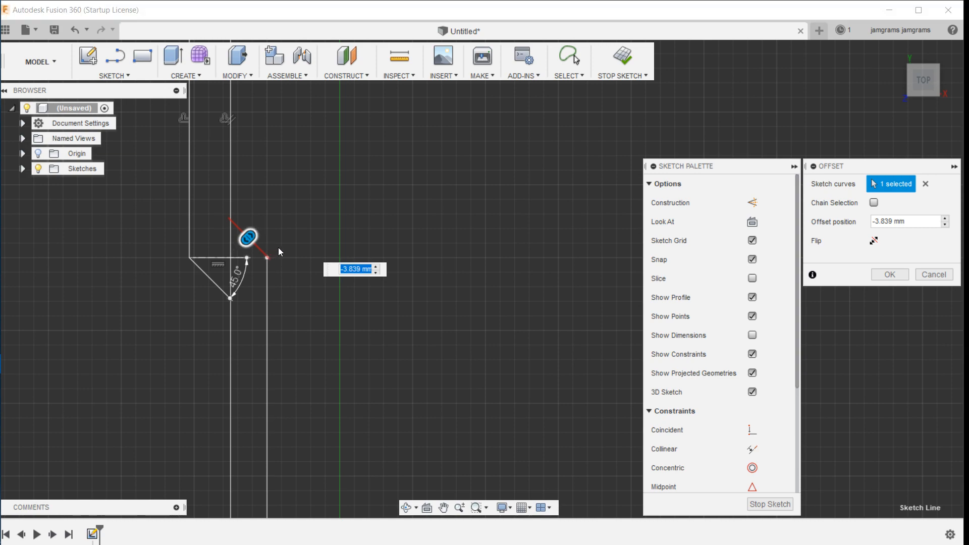
pyautogui.write('4')
pyautogui.press('Return')
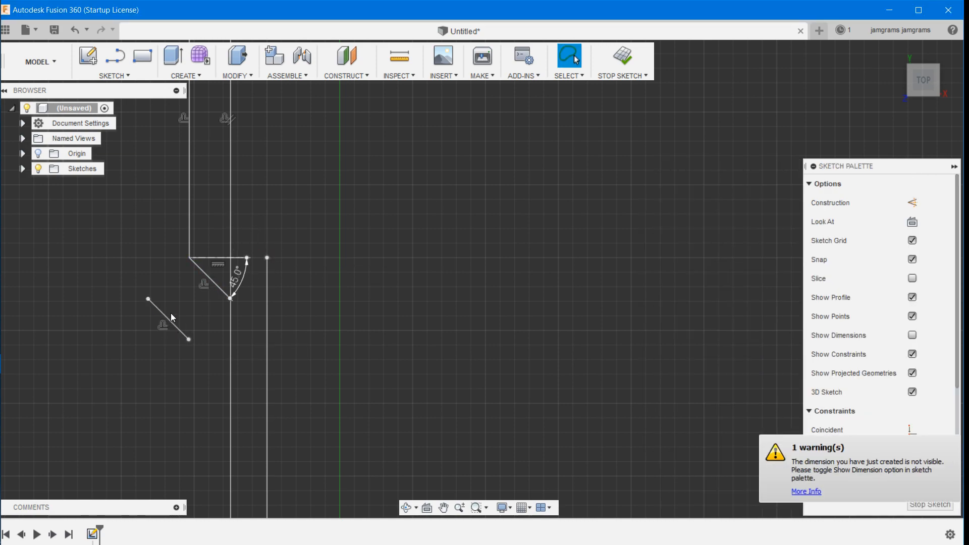
pyautogui.hotkey('ctrl', 'z')
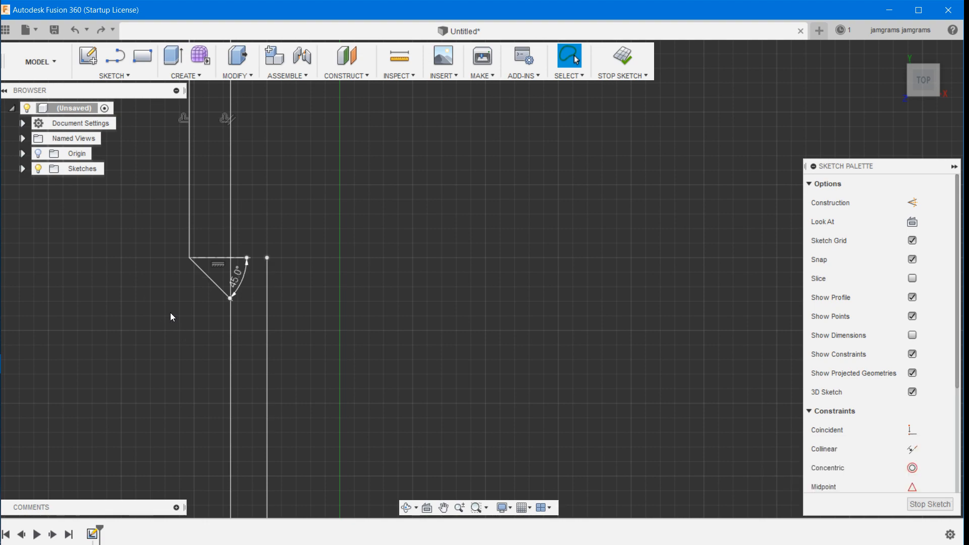
# Step: Offset the 45-degree diagonal line by -4 mm, towards the shorter vertical line's upper end
pyautogui.click(211, 281)
pyautogui.press('o')
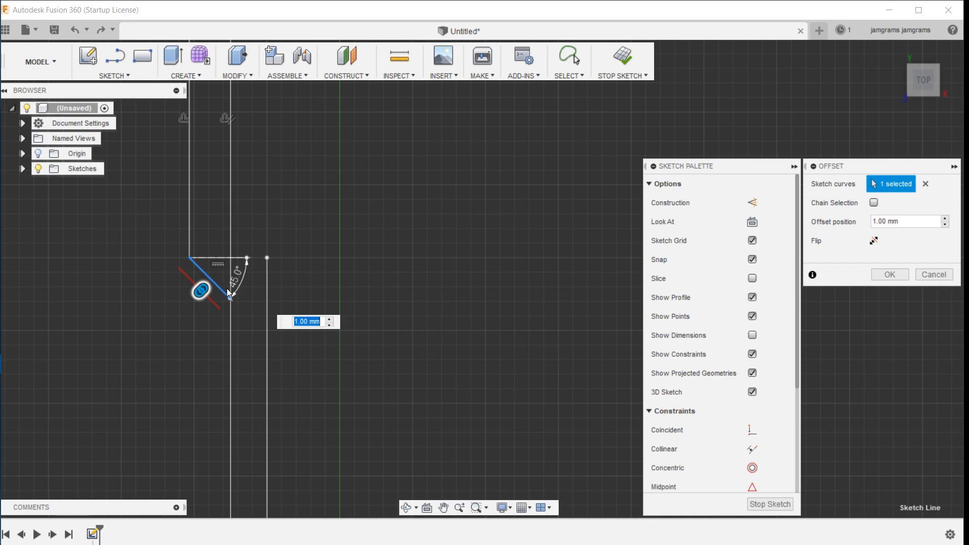
pyautogui.write('-4')
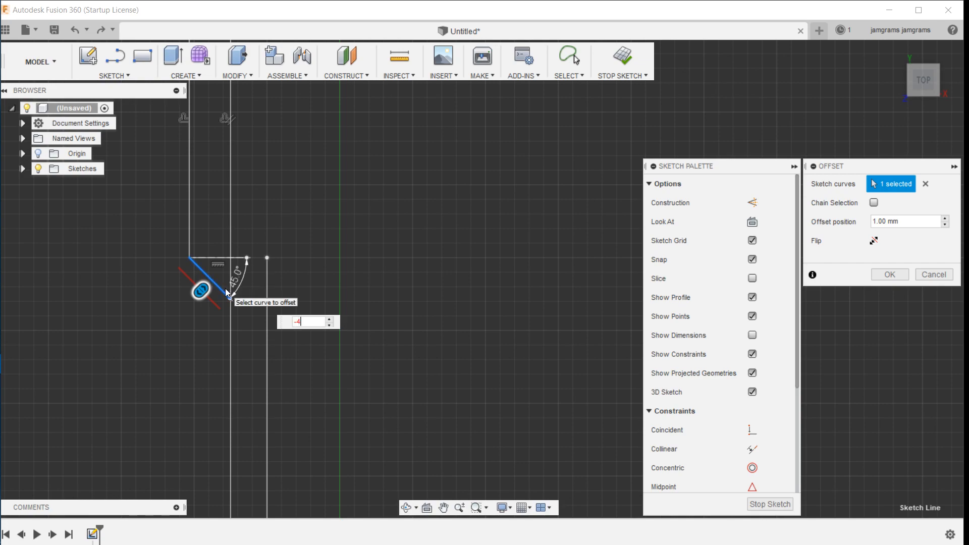
pyautogui.press('Return')
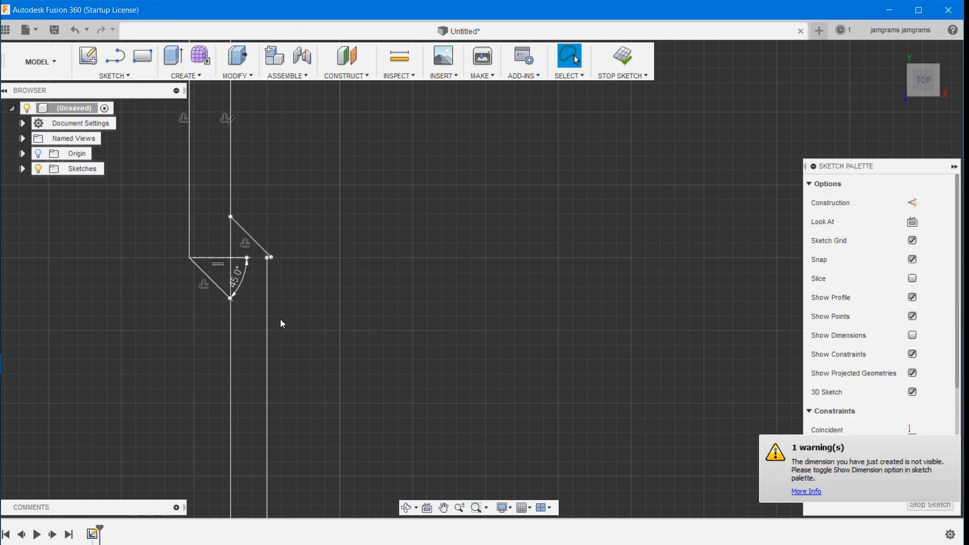
# Step: Delete the offset copy of the diagonal line near the shorter vertical line's upper end
pyautogui.scroll(3, 311, 315)
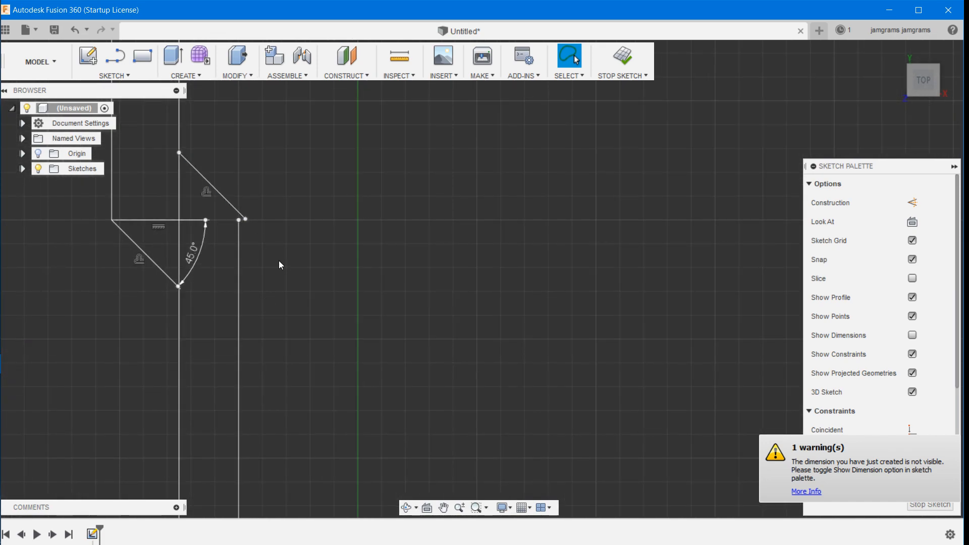
pyautogui.click(165, 272)
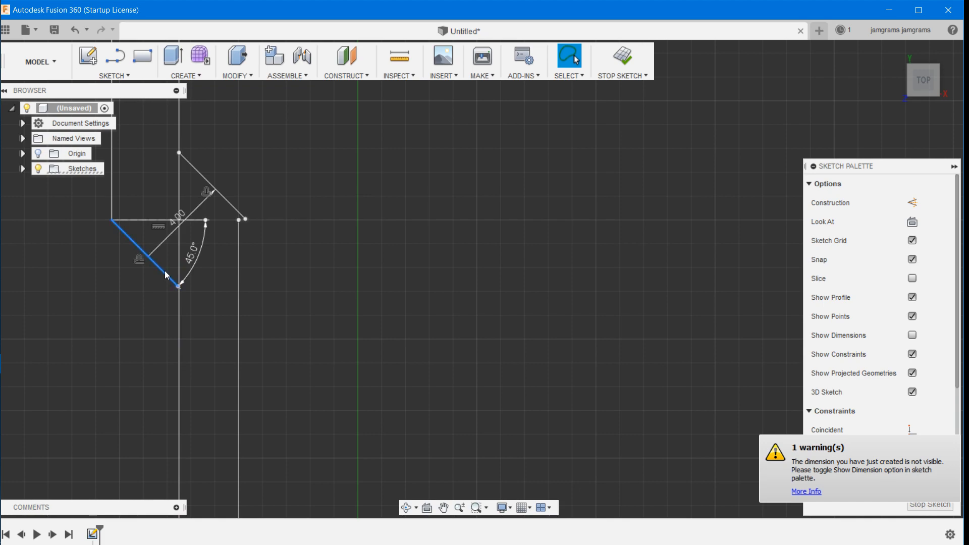
pyautogui.click(225, 197)
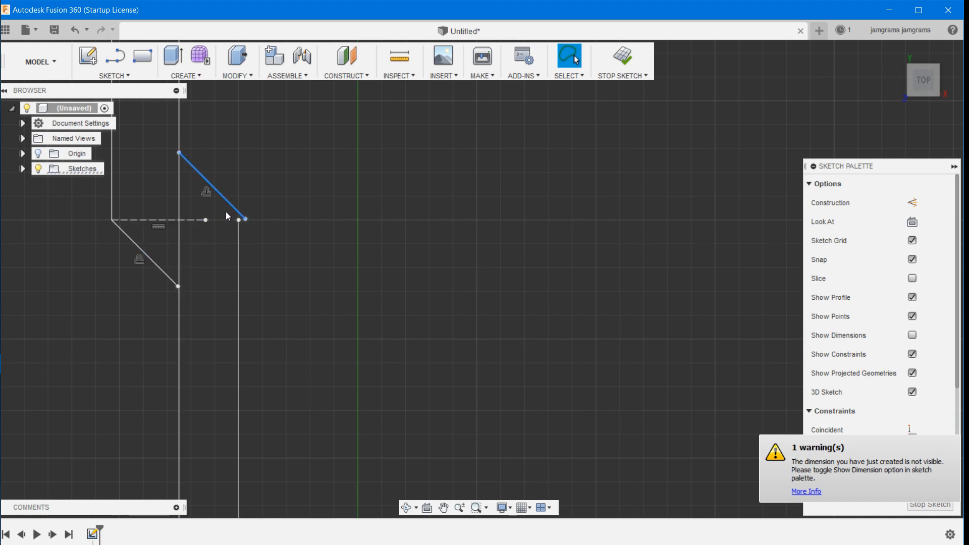
pyautogui.moveTo(243, 218); pyautogui.dragTo(239, 219)
pyautogui.click(228, 204)
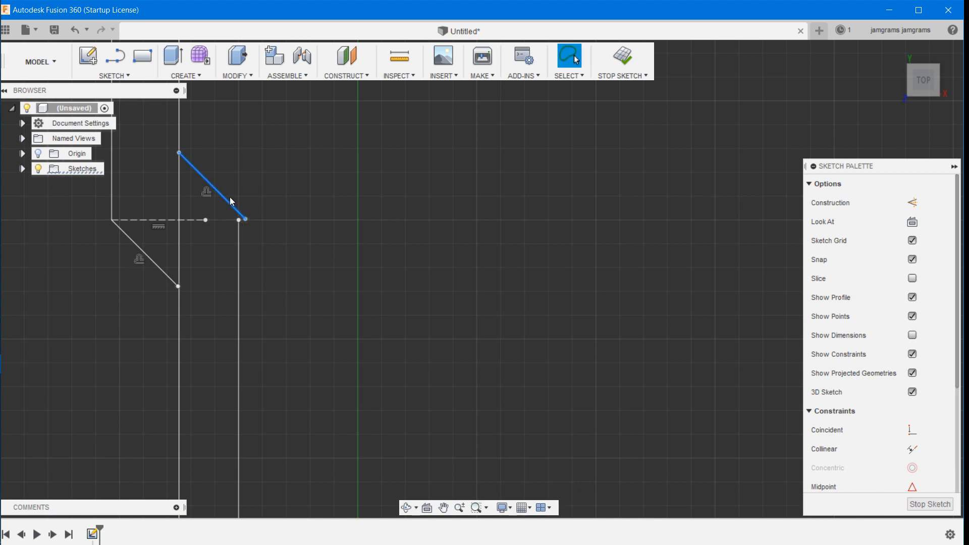
pyautogui.press('Delete')
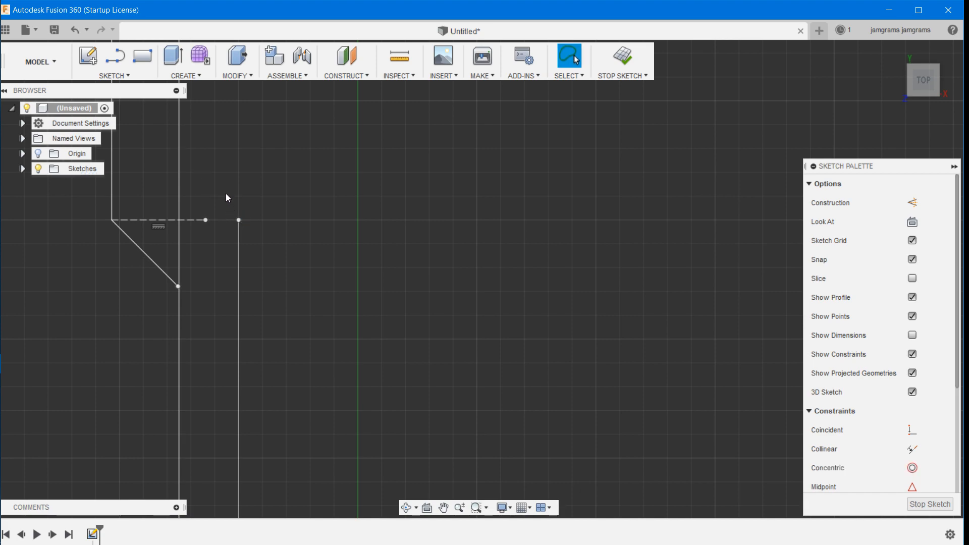
# Step: Draw a diagonal line at 135 degrees from the shorter vertical line's upper end to the middle vertical line
pyautogui.click(115, 57)
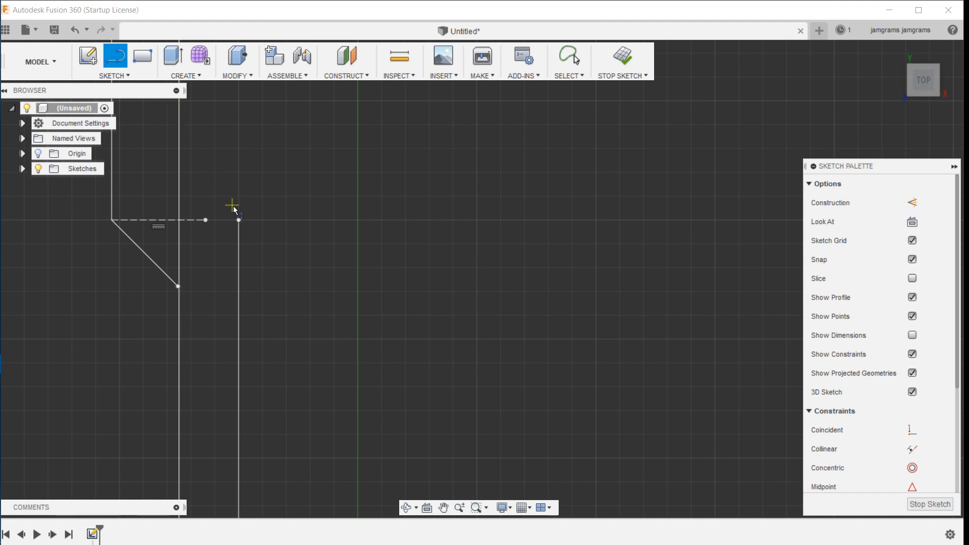
pyautogui.click(239, 220)
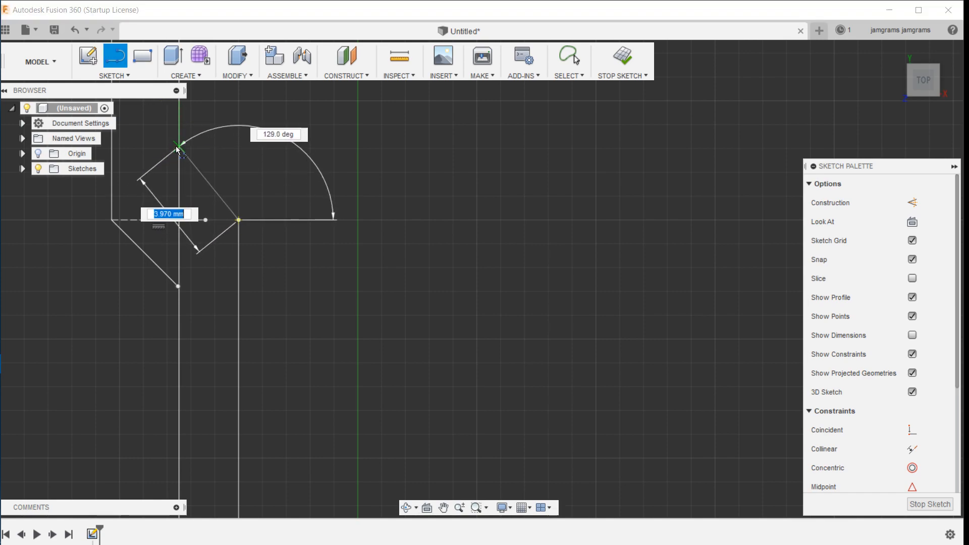
pyautogui.press('Tab')
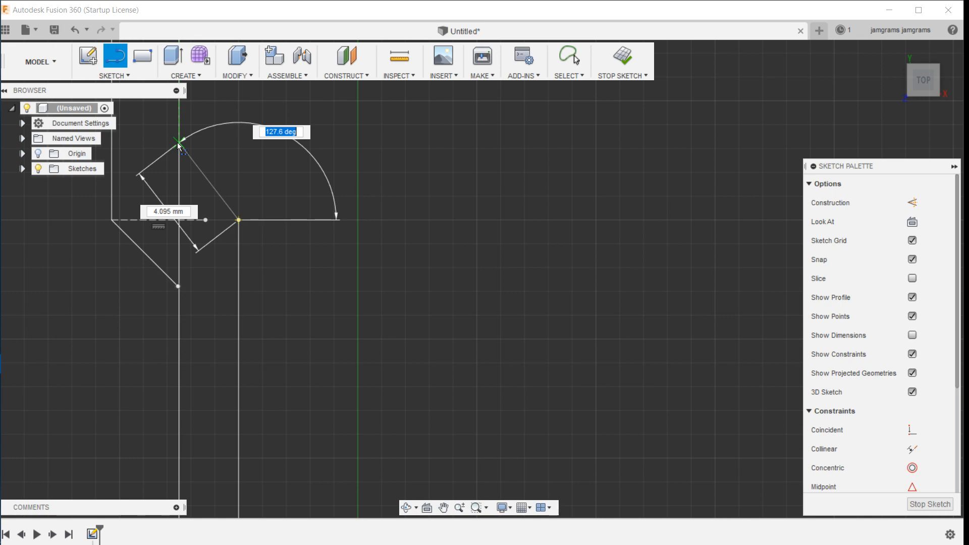
pyautogui.write('1')
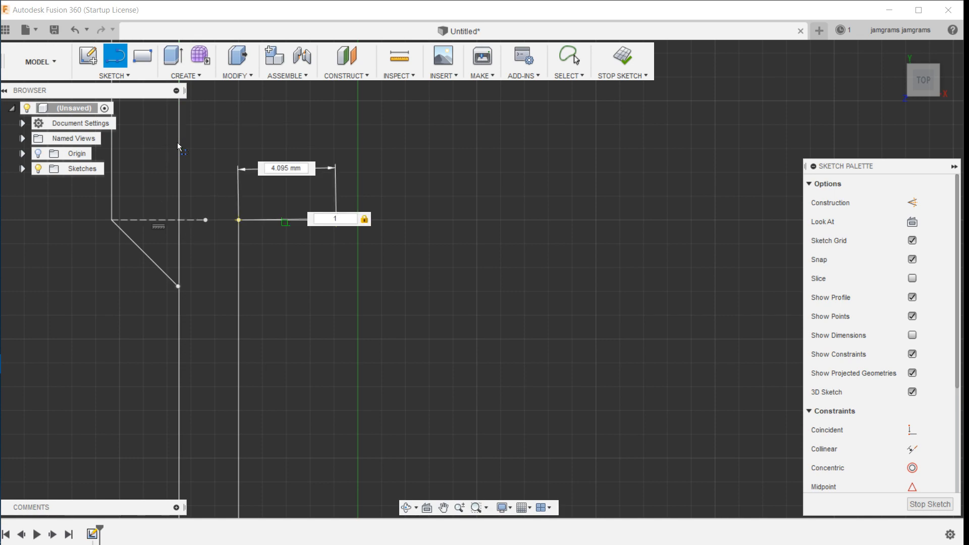
pyautogui.write('45')
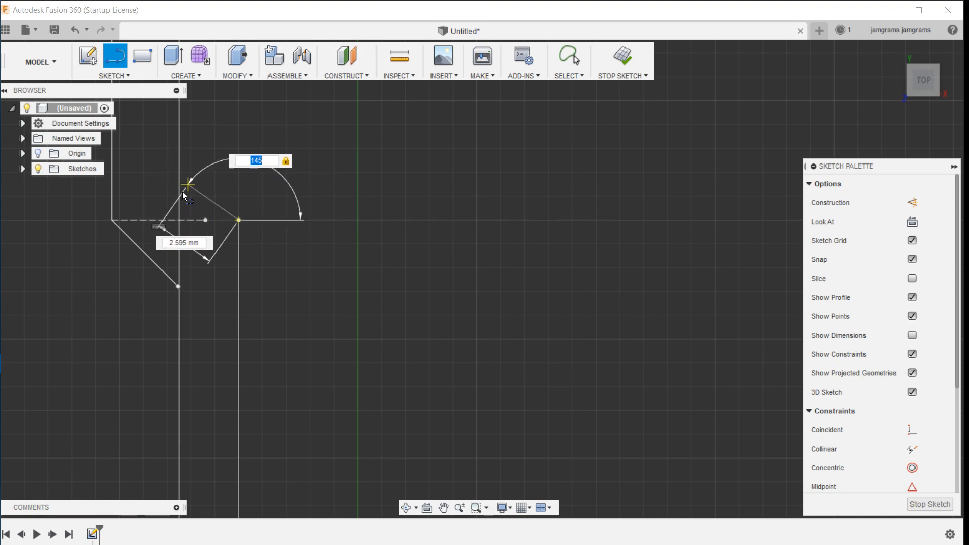
pyautogui.write('135')
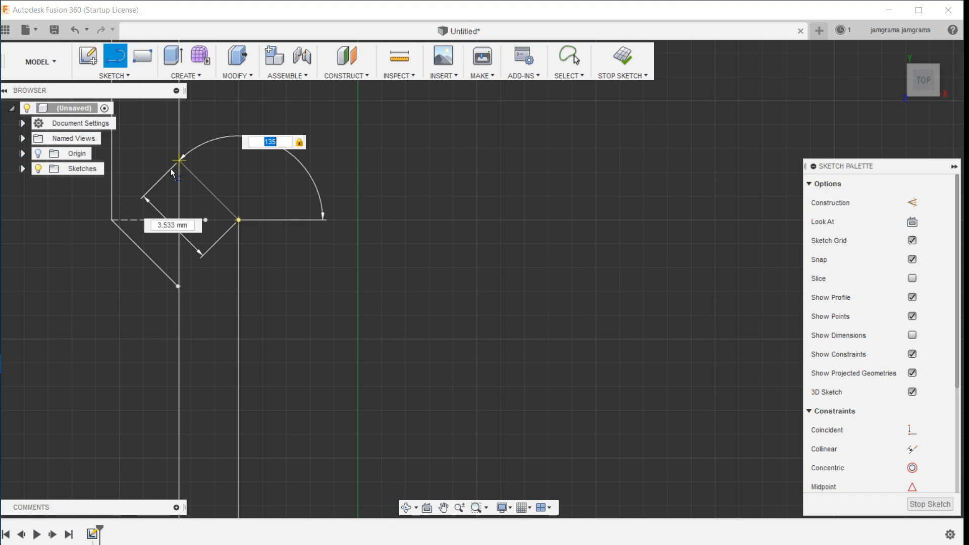
pyautogui.doubleClick(171, 170)
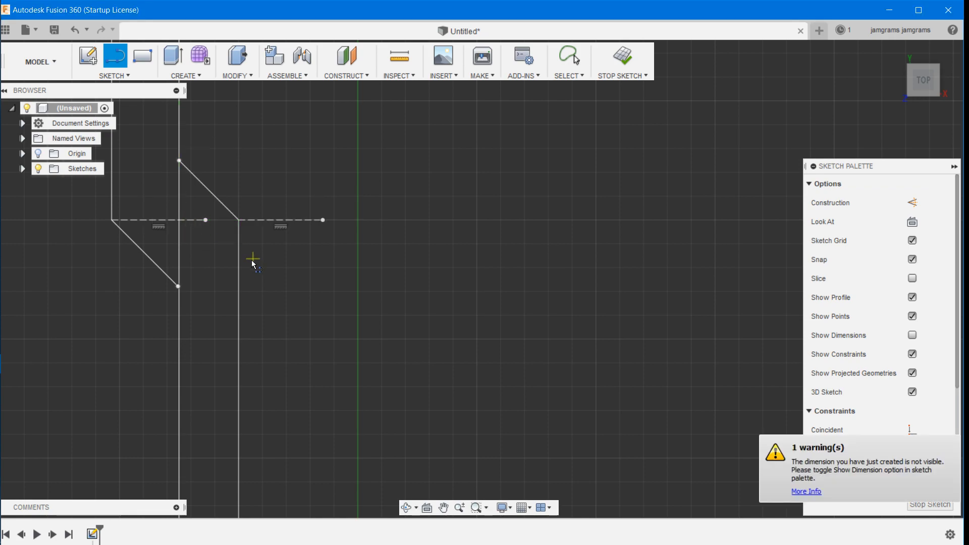
pyautogui.click(367, 168)
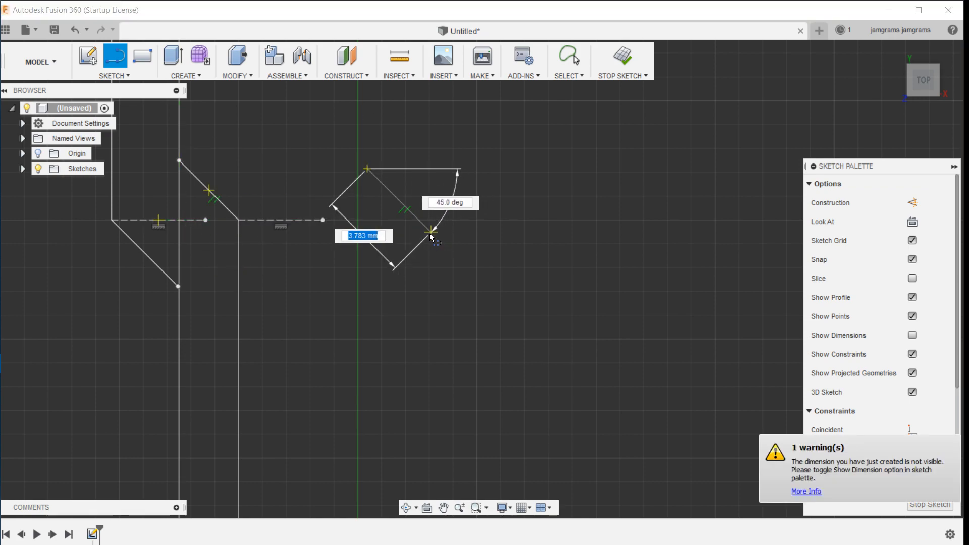
pyautogui.press('Escape')
# Step: Close the arm's top with a line joining the upper ends of the two short vertical lines
pyautogui.scroll(-2, 260, 249)
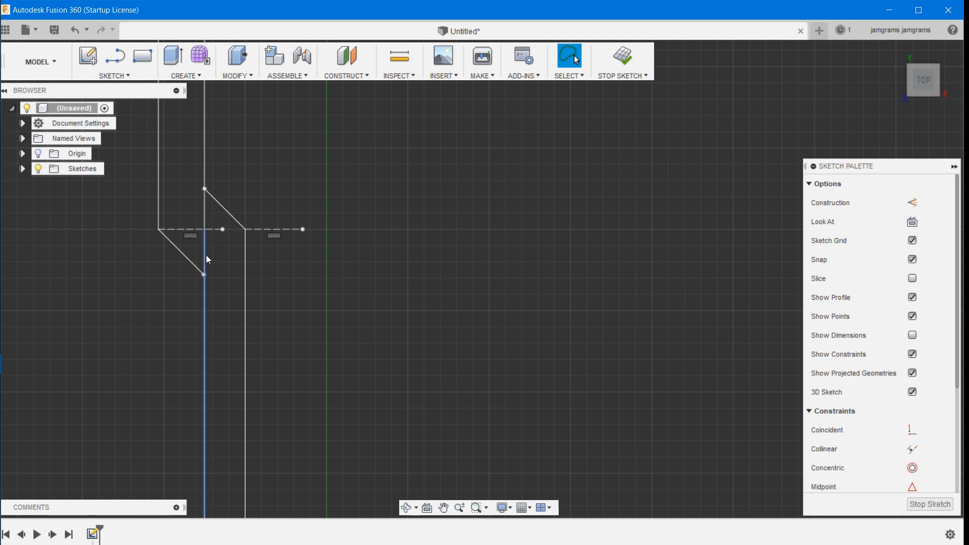
pyautogui.click(204, 275)
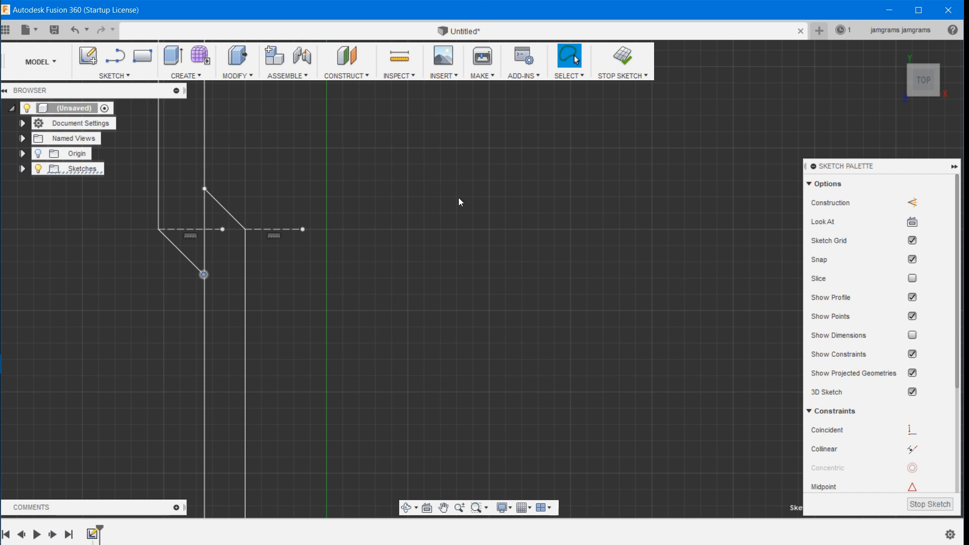
pyautogui.scroll(-8, 219, 255)
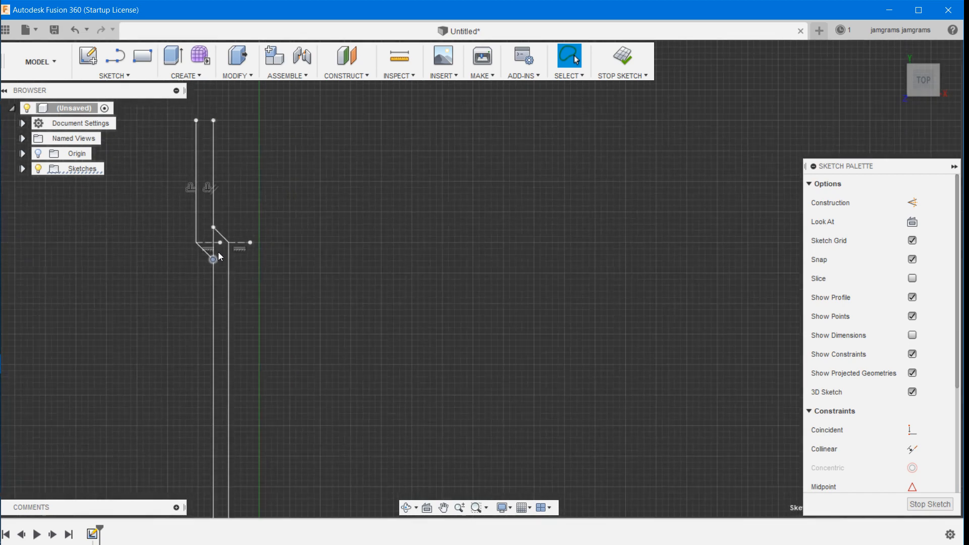
pyautogui.scroll(3, 219, 252)
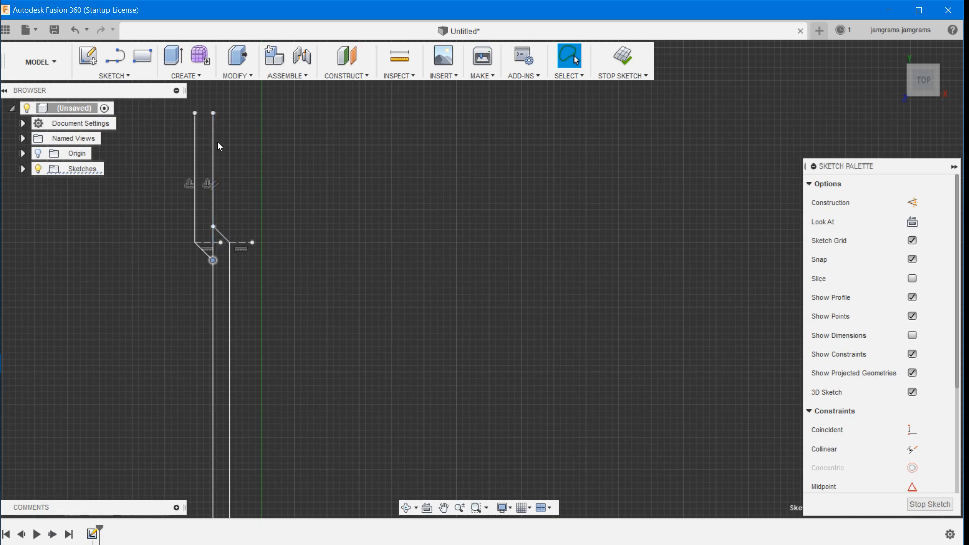
pyautogui.press('l')
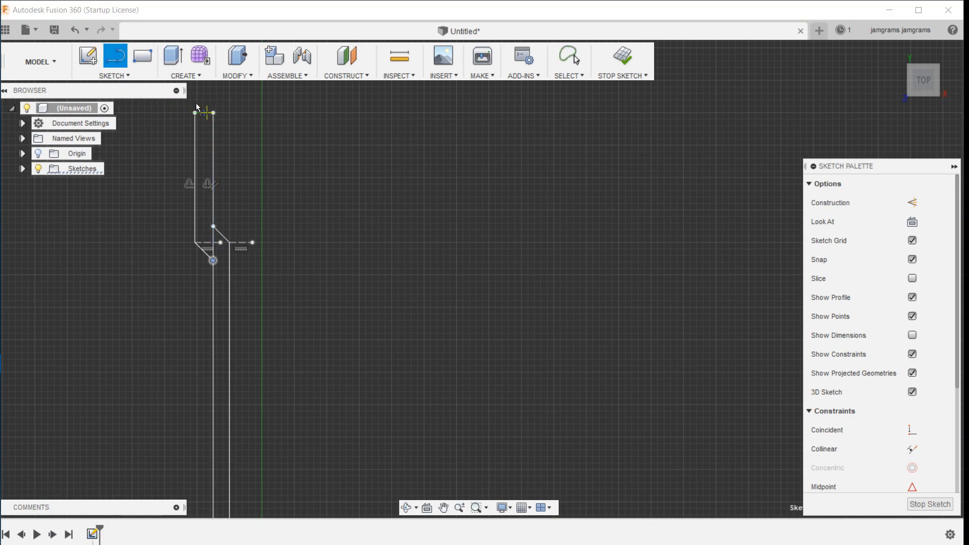
pyautogui.click(194, 112)
pyautogui.click(213, 112)
pyautogui.click(319, 223)
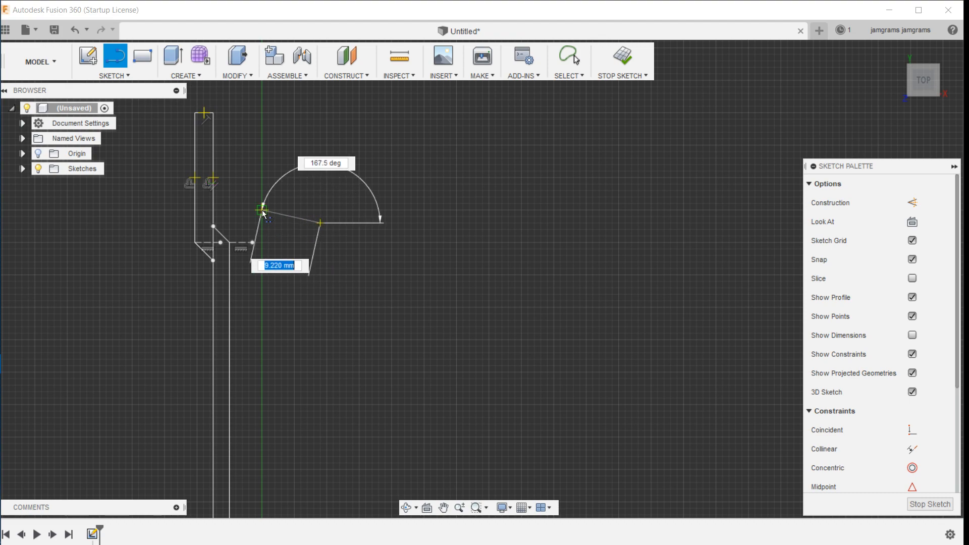
pyautogui.press('Escape')
# Step: Delete the overlapping horizontal base lines running from the origin to the lower ends of the vertical lines
pyautogui.scroll(-4, 261, 208)
pyautogui.scroll(-5, 262, 209)
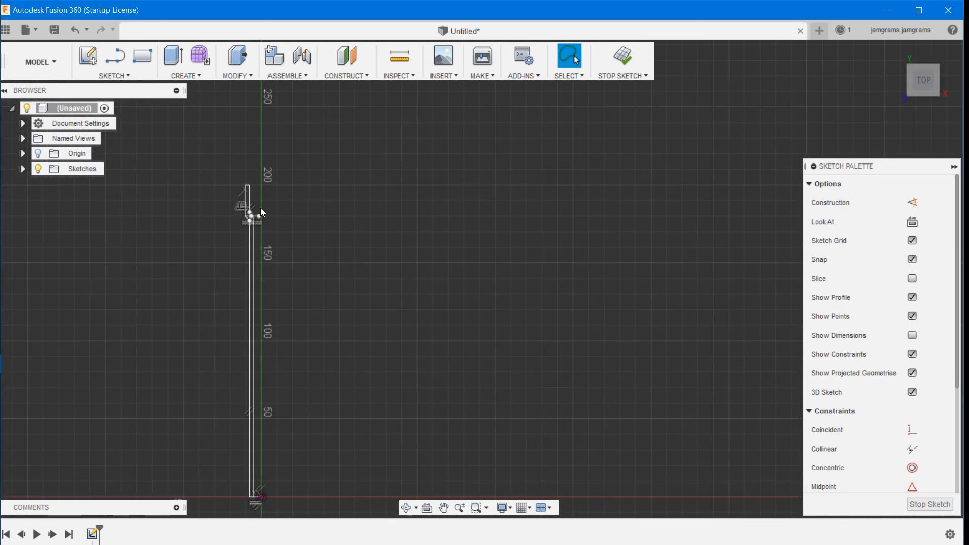
pyautogui.click(255, 494)
pyautogui.moveTo(266, 486); pyautogui.dragTo(320, 275, button='middle')
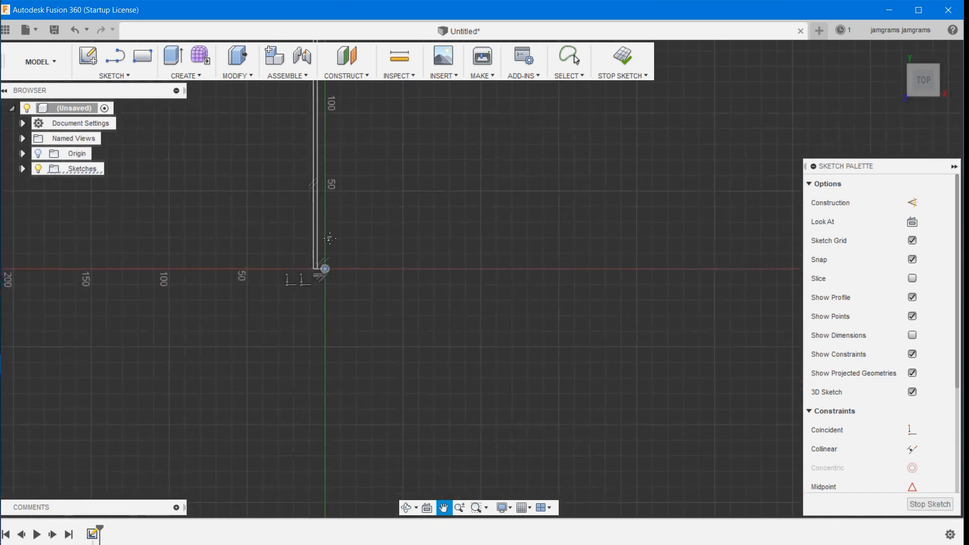
pyautogui.scroll(-4, 329, 242)
pyautogui.scroll(5, 329, 237)
pyautogui.moveTo(329, 234)
pyautogui.mouseDown(button='middle')
pyautogui.moveTo(331, 199)
pyautogui.moveTo(331, 347)
pyautogui.mouseUp(button='middle')
pyautogui.scroll(3, 329, 323)
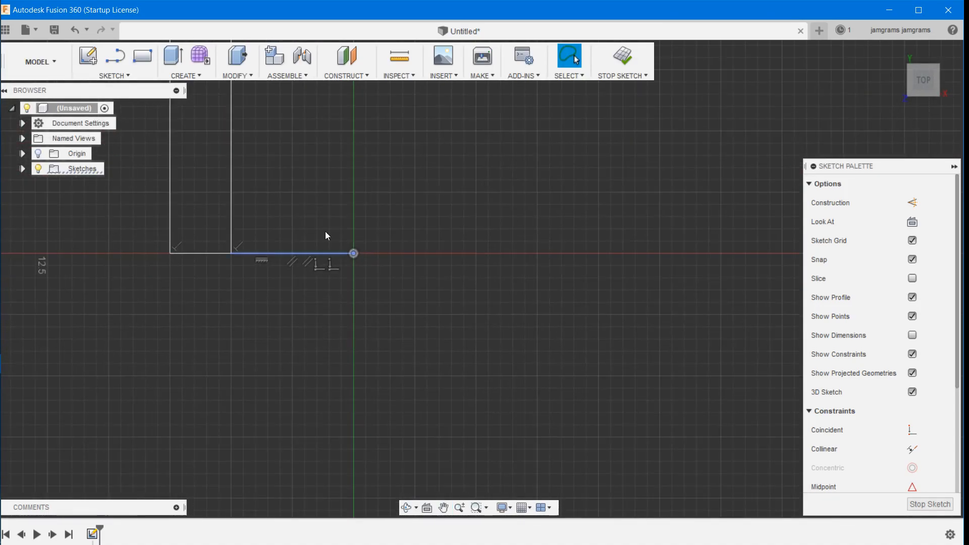
pyautogui.moveTo(323, 219); pyautogui.dragTo(307, 326, button='middle')
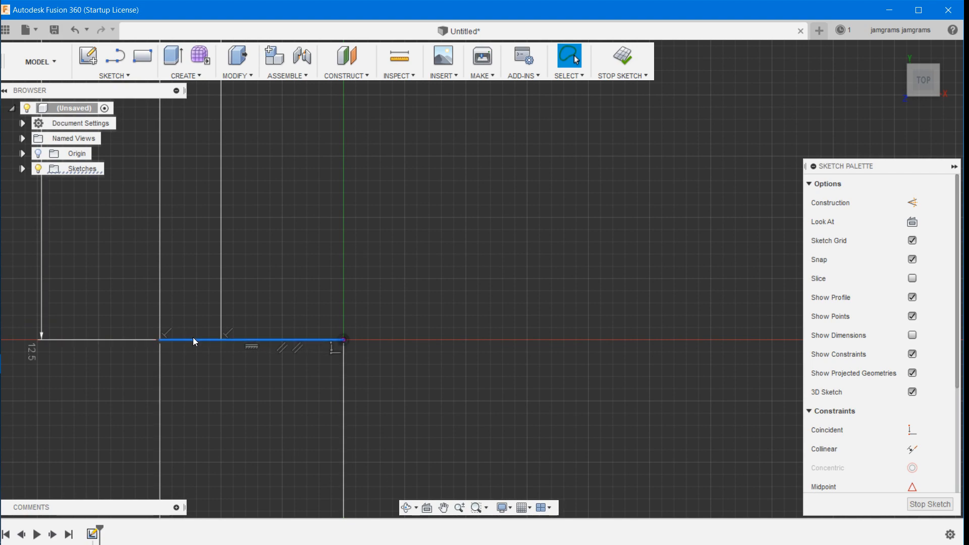
pyautogui.press('Delete')
pyautogui.click(256, 339)
pyautogui.press('Delete')
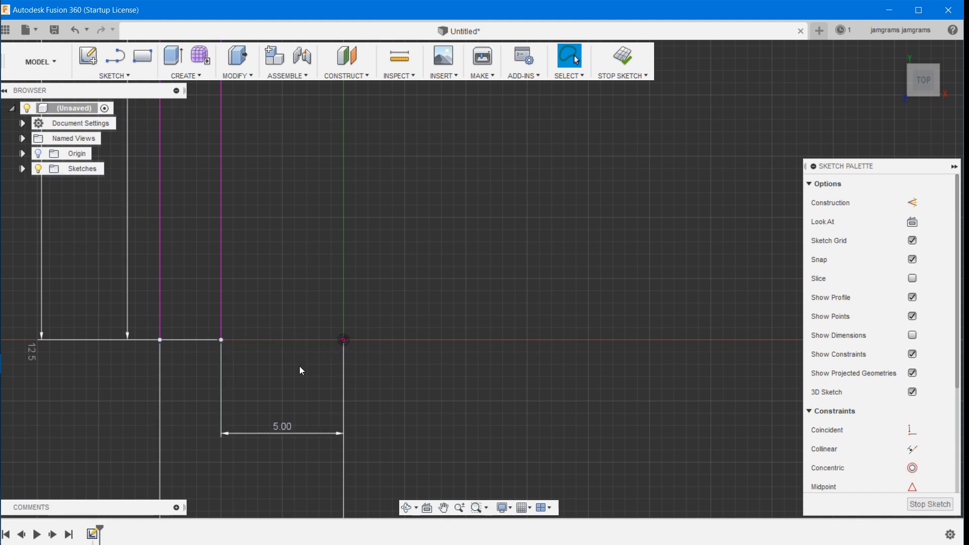
# Step: Draw a horizontal line joining the lower ends of the two long vertical lines, with sketch dimensions kept hidden
pyautogui.doubleClick(159, 348)
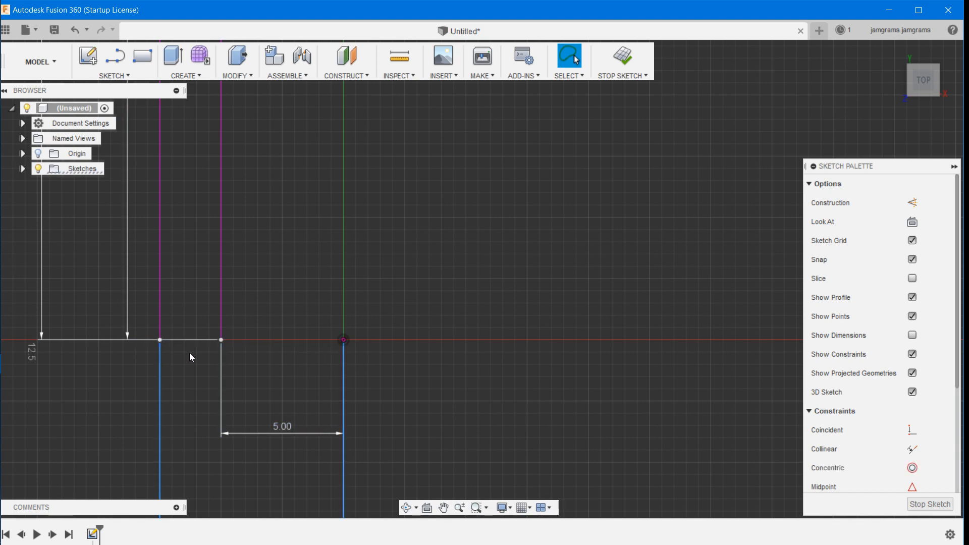
pyautogui.click(912, 336)
pyautogui.click(913, 336)
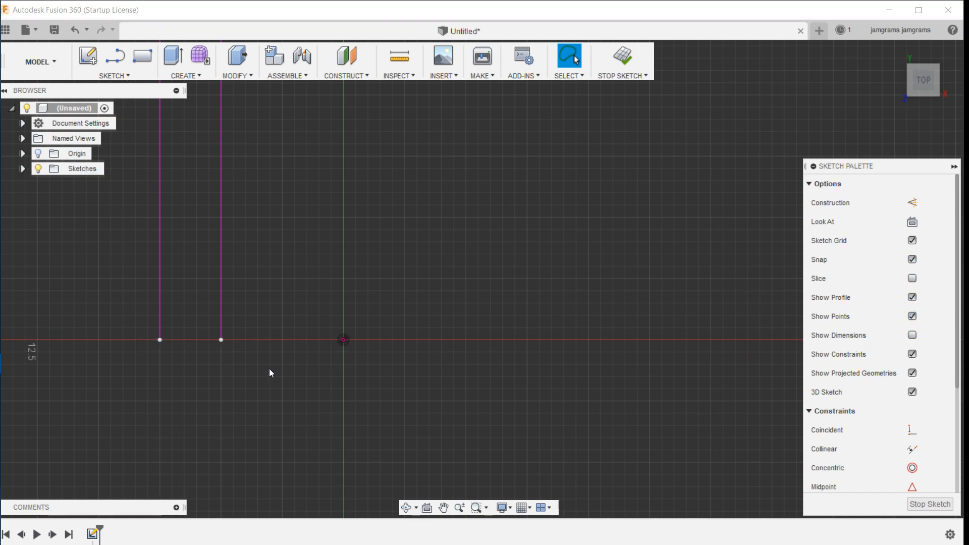
pyautogui.click(115, 57)
pyautogui.click(160, 340)
pyautogui.doubleClick(221, 339)
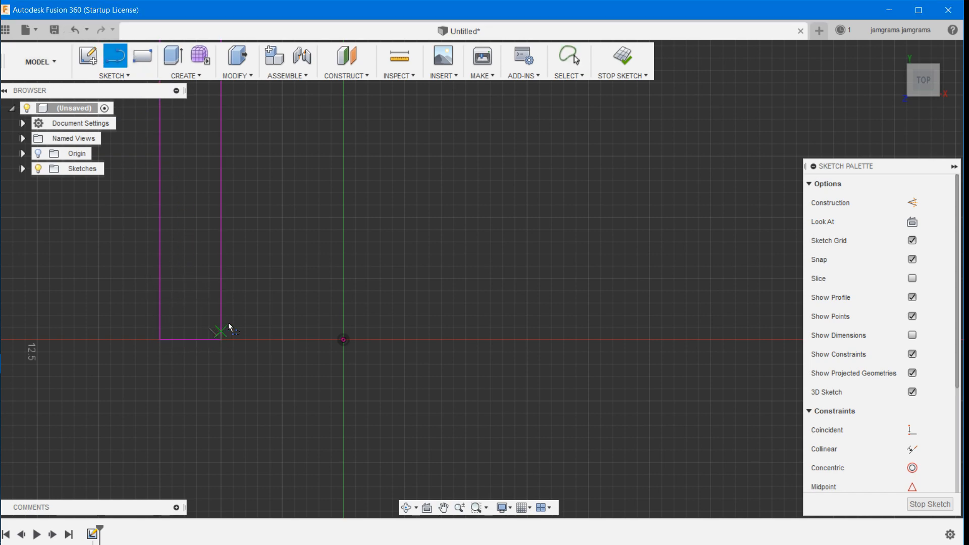
# Step: Delete the dashed horizontal construction lines at the ends of the two diagonal lines
pyautogui.scroll(3, 271, 240)
pyautogui.scroll(-5, 272, 242)
pyautogui.moveTo(271, 242)
pyautogui.mouseDown(button='middle')
pyautogui.moveTo(303, 186)
pyautogui.moveTo(273, 277)
pyautogui.moveTo(258, 433)
pyautogui.mouseUp(button='middle')
pyautogui.scroll(-5, 268, 327)
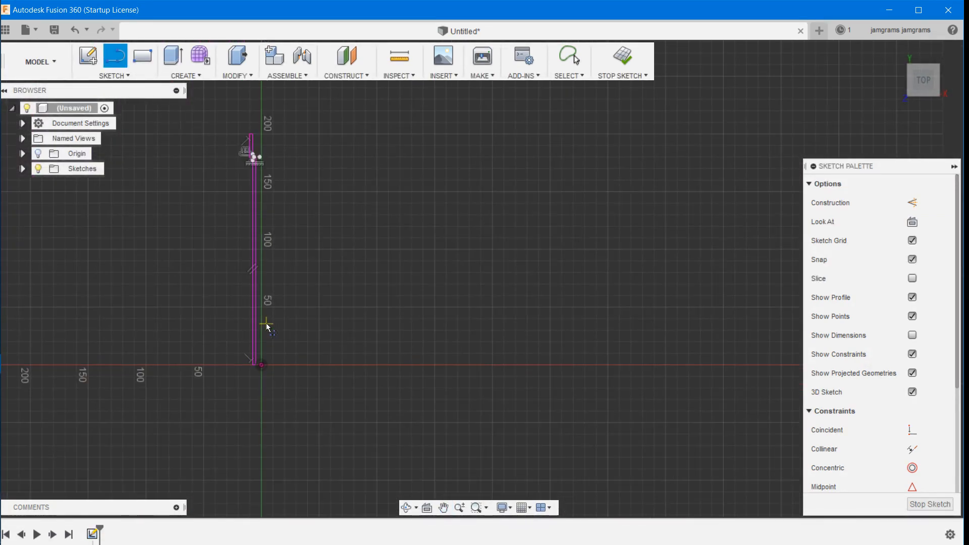
pyautogui.moveTo(297, 215); pyautogui.dragTo(317, 276, button='middle')
pyautogui.press('l')
pyautogui.scroll(3, 313, 281)
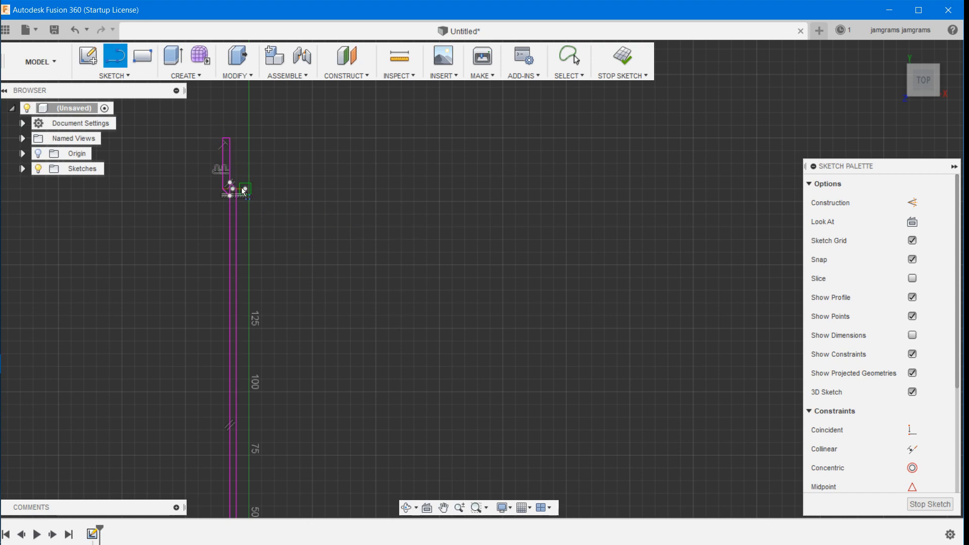
pyautogui.scroll(-2, 241, 190)
pyautogui.scroll(8, 242, 192)
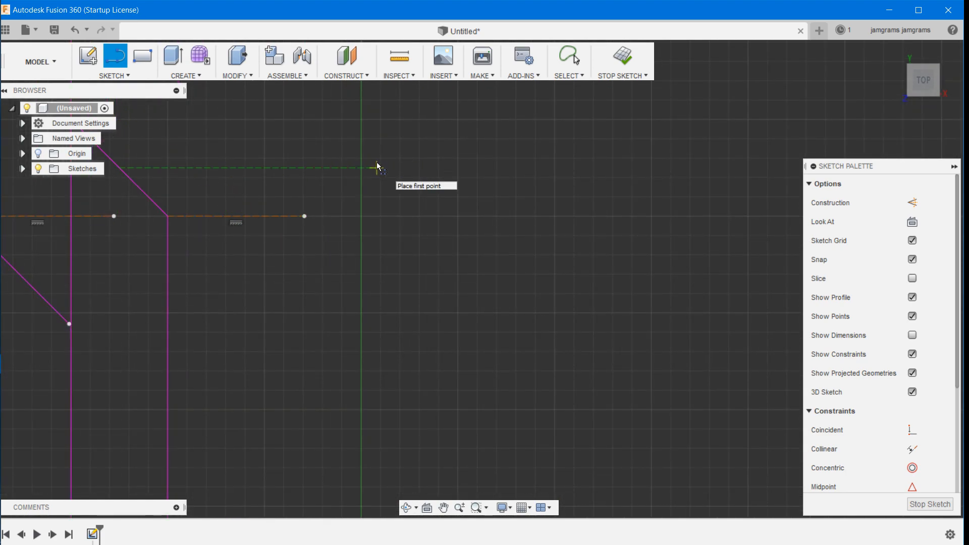
pyautogui.press('Escape')
pyautogui.click(279, 216)
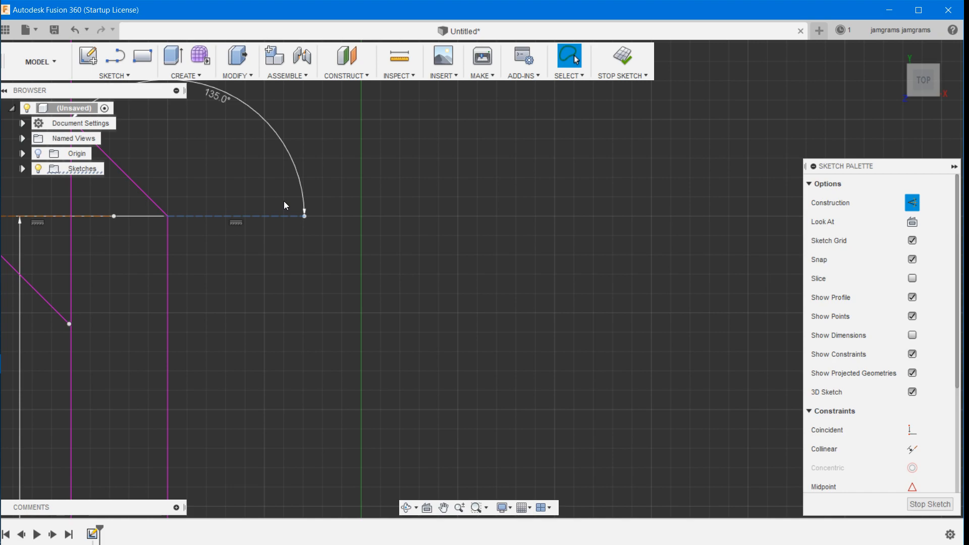
pyautogui.press('Delete')
pyautogui.scroll(-5, 176, 226)
pyautogui.scroll(-3, 174, 224)
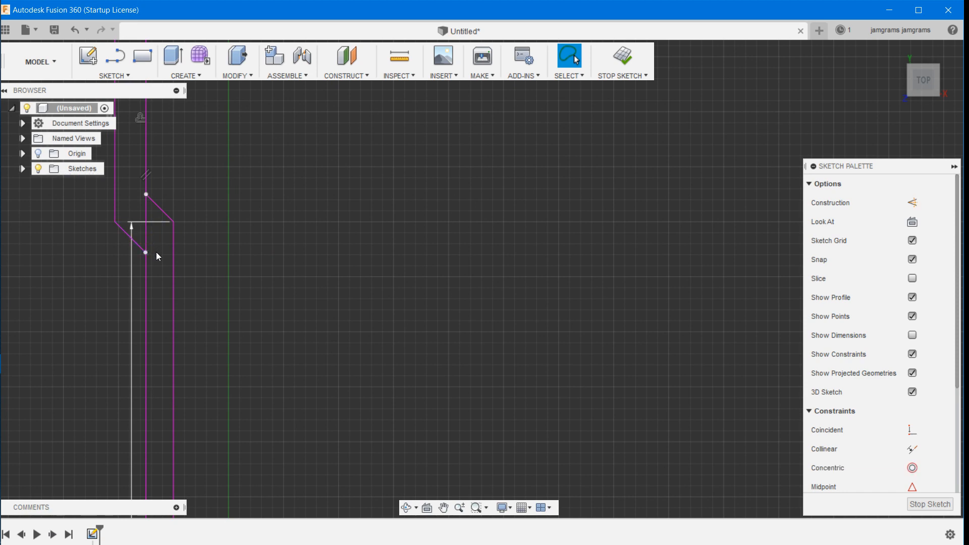
# Step: Try to remove the long middle vertical line that passes between the two diagonals, and undo the change
pyautogui.scroll(3, 177, 257)
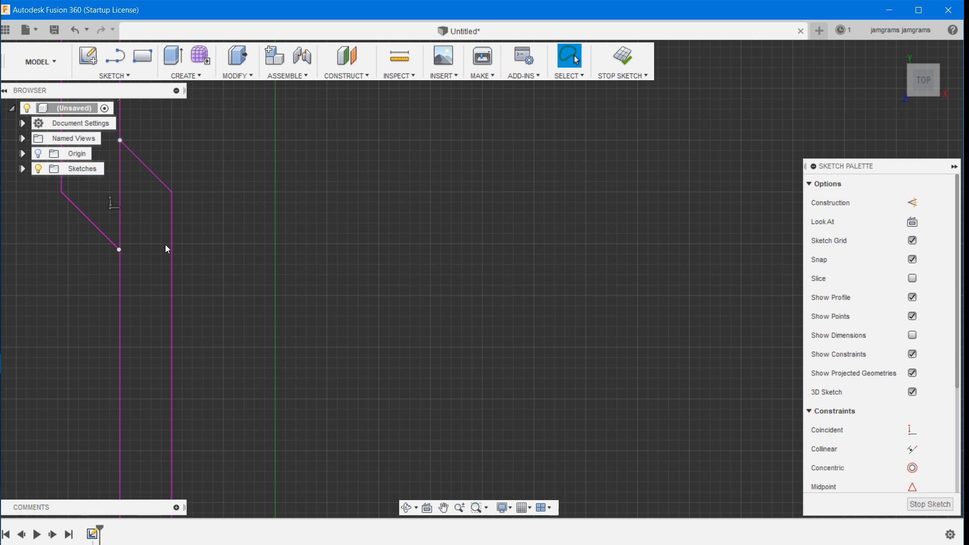
pyautogui.click(120, 222)
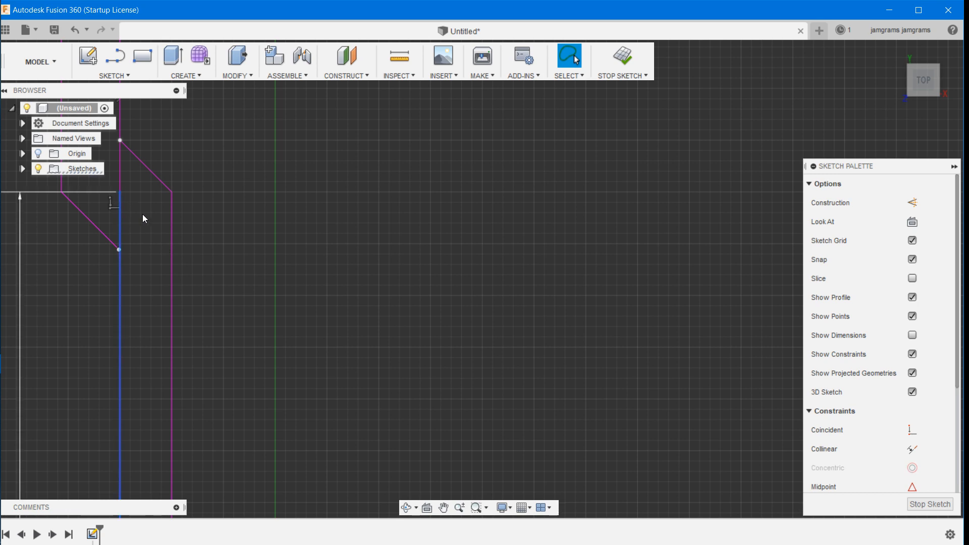
pyautogui.hotkey('ctrl', 'z')
pyautogui.scroll(3, 140, 213)
pyautogui.scroll(-8, 140, 212)
pyautogui.scroll(-2, 141, 212)
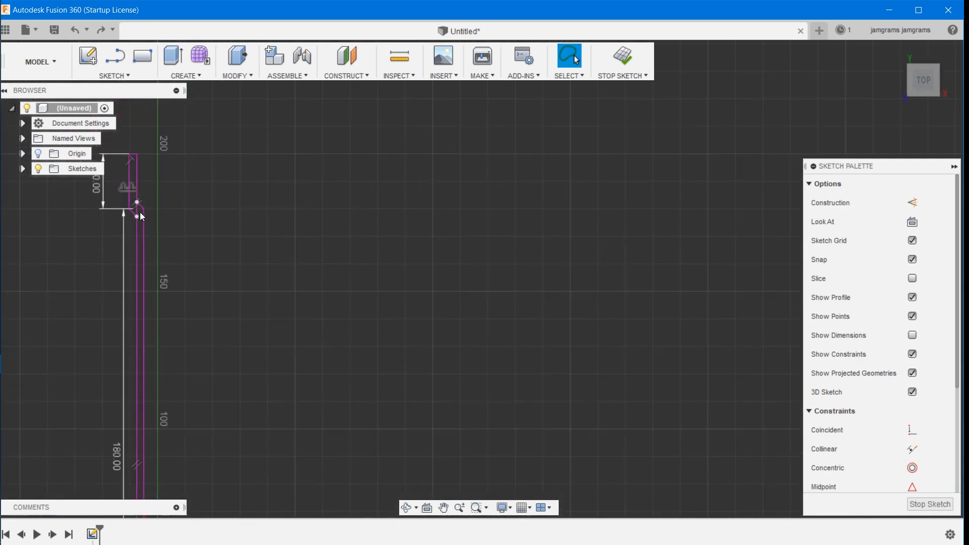
pyautogui.scroll(2, 141, 217)
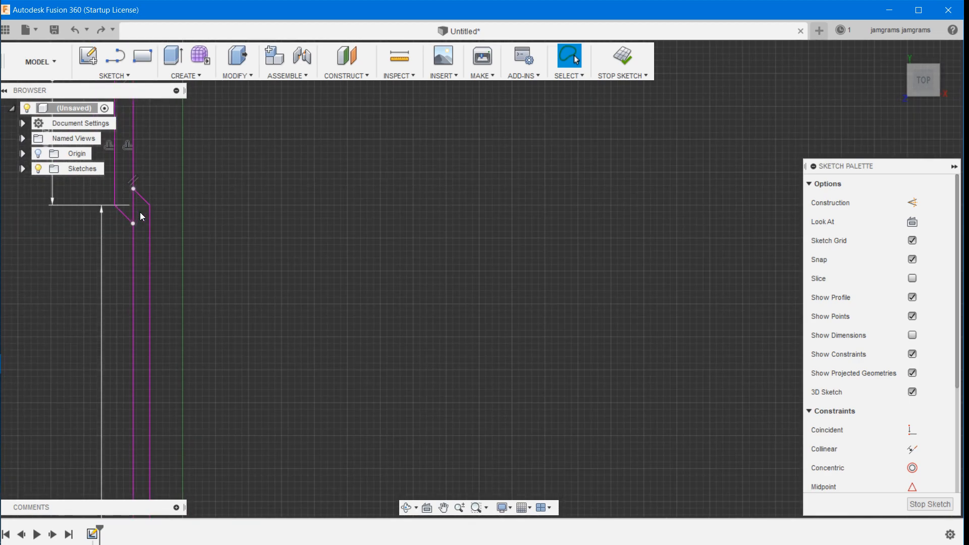
pyautogui.scroll(-5, 140, 212)
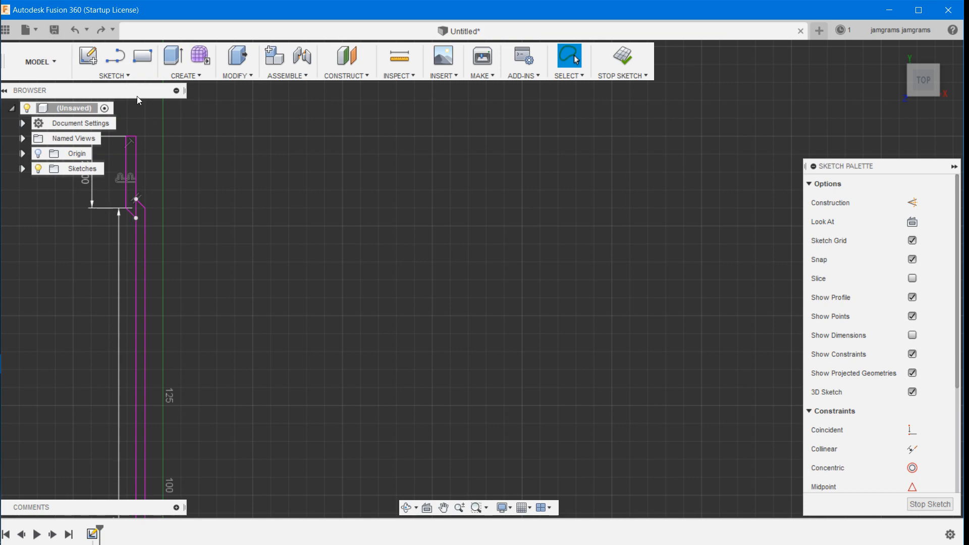
# Step: Save the design as "200 mm robot arm pipe" in the Demo Project
pyautogui.click(54, 29)
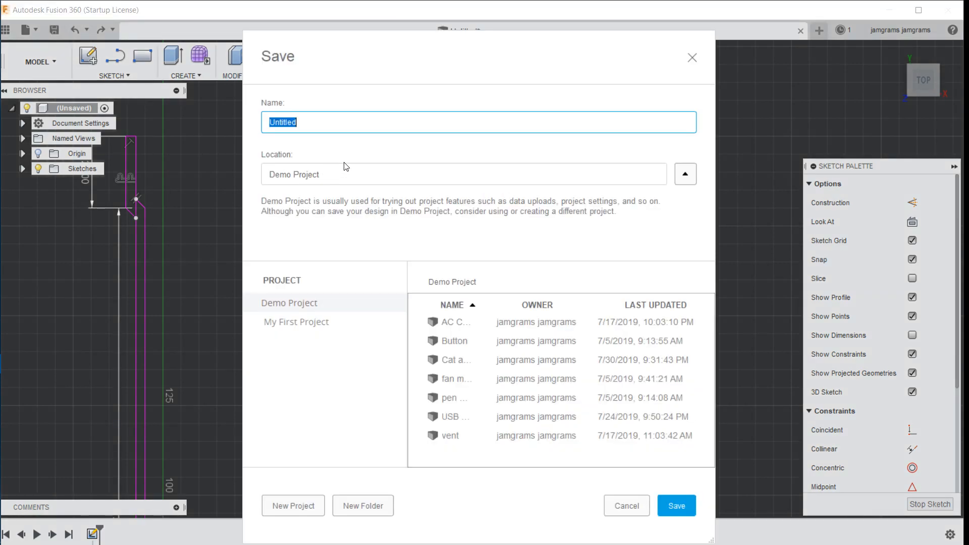
pyautogui.press('BackSpace')
pyautogui.write('200 mm robot arm pipe')
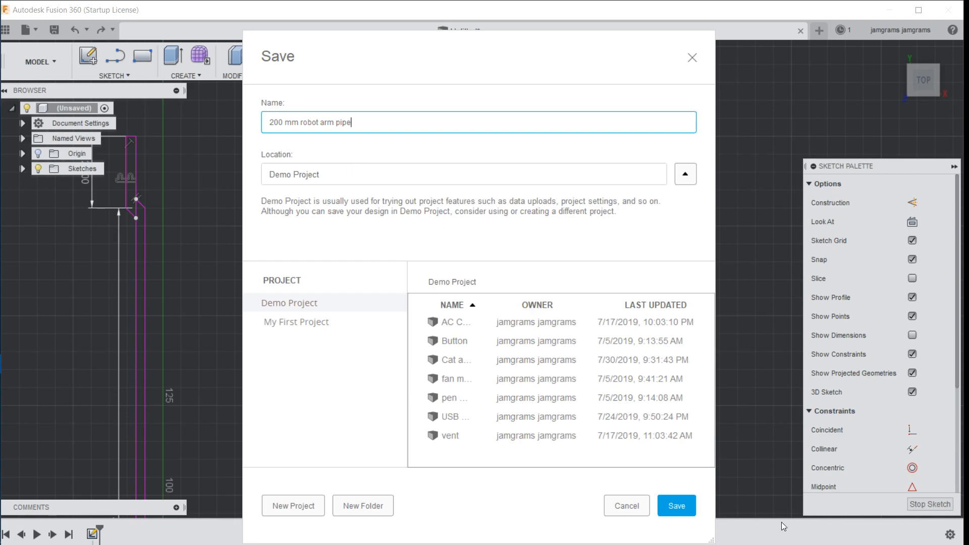
pyautogui.click(677, 505)
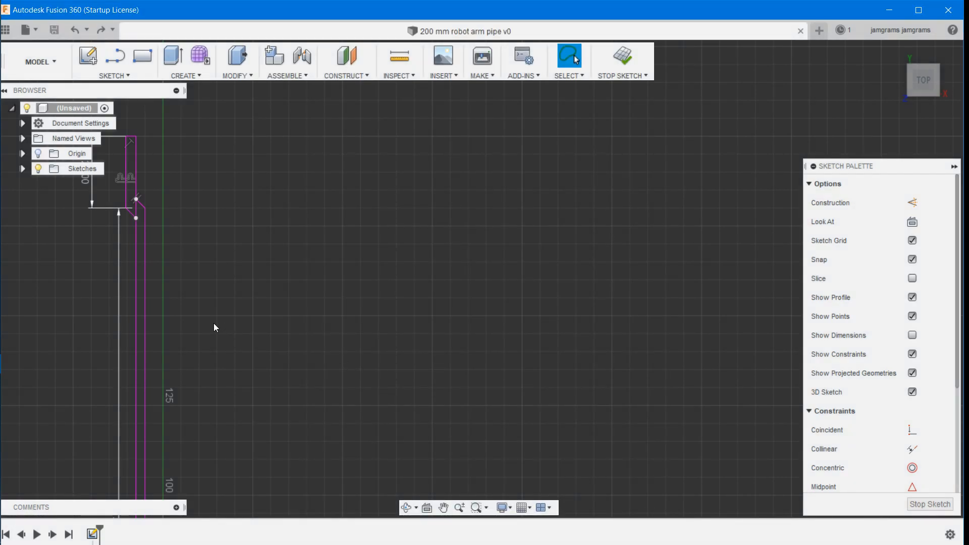
# Step: Check the recent data list for the saved design, and inspect the arm outline from the upper offset down to the origin
pyautogui.click(7, 31)
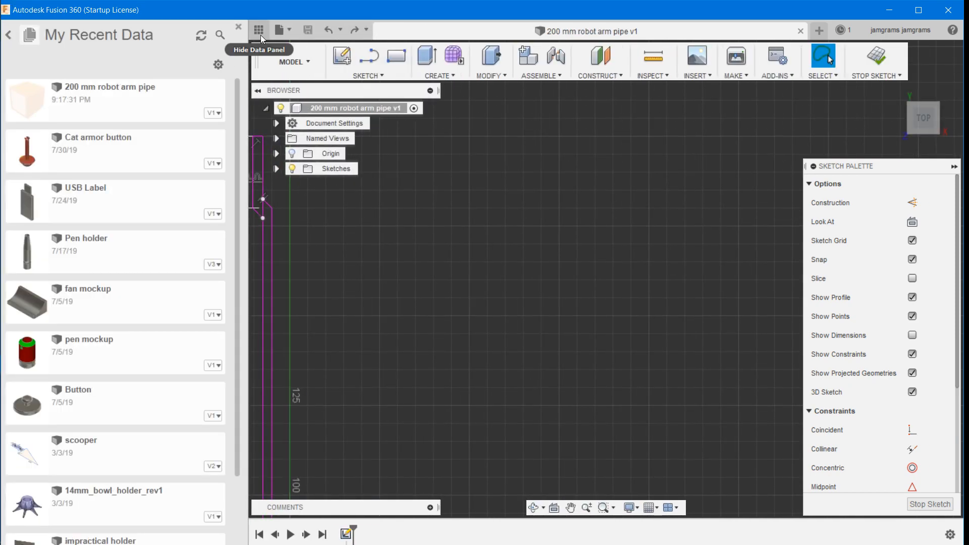
pyautogui.click(261, 35)
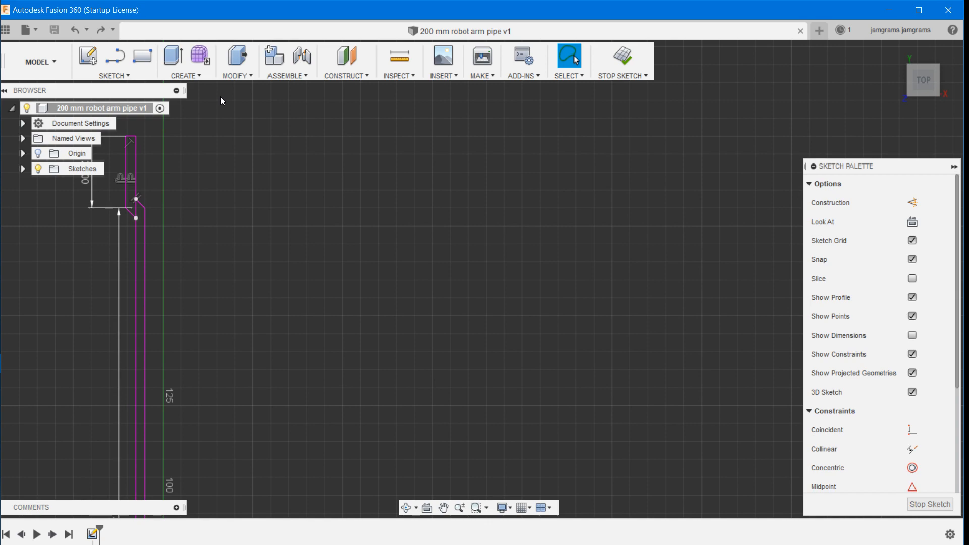
pyautogui.scroll(-2, 134, 323)
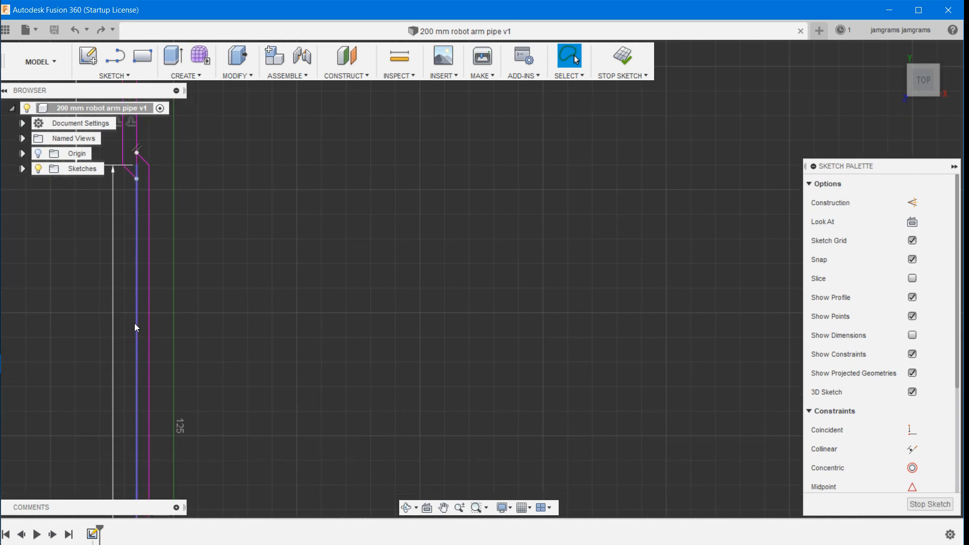
pyautogui.scroll(-2, 134, 323)
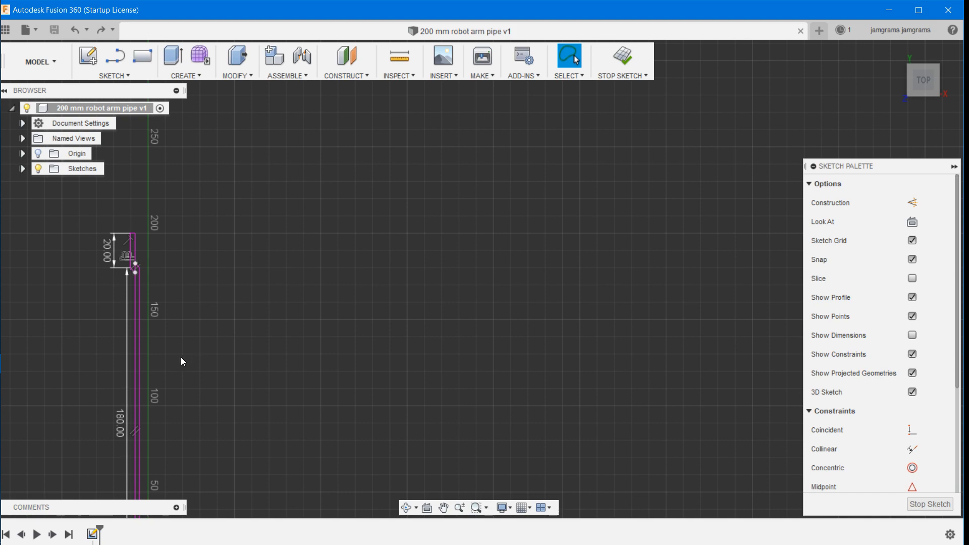
pyautogui.scroll(-2, 176, 371)
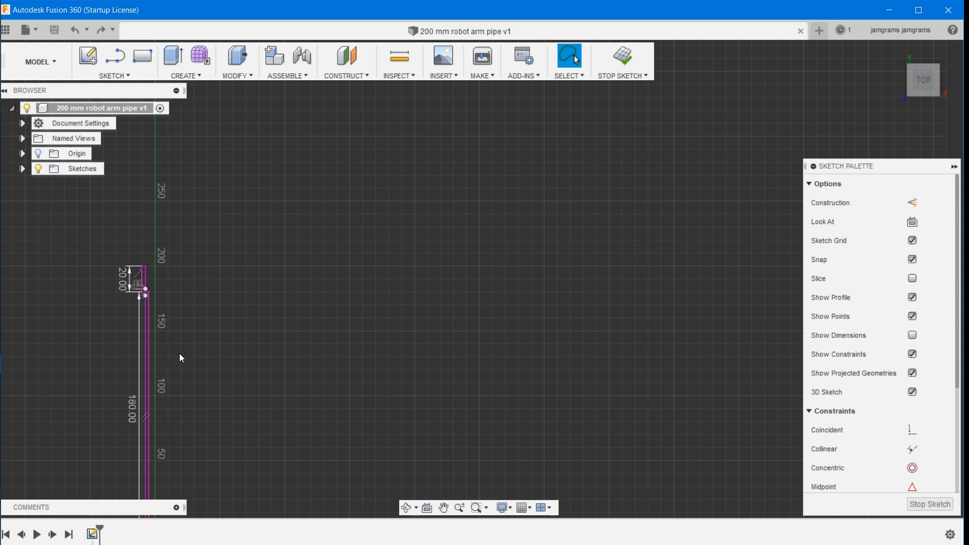
pyautogui.scroll(2, 185, 349)
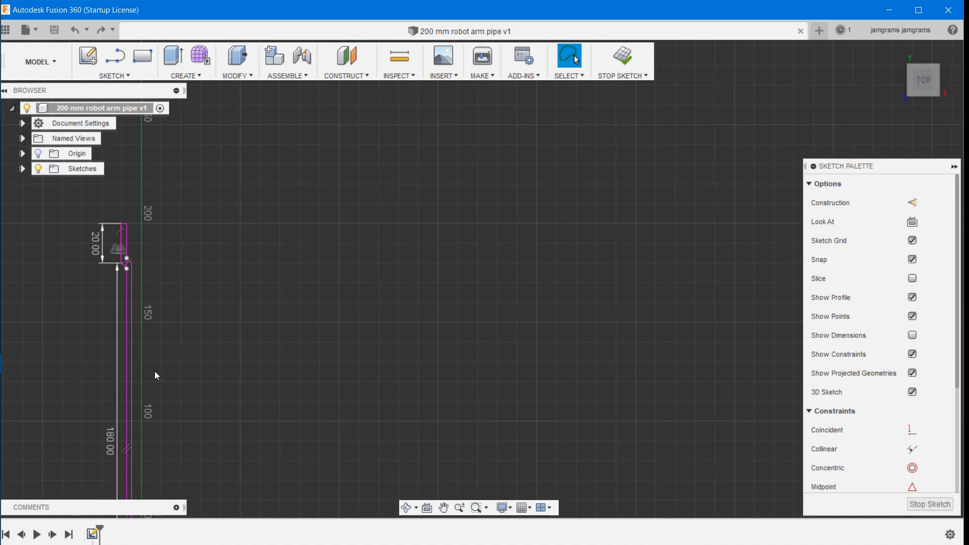
pyautogui.moveTo(195, 452); pyautogui.dragTo(65, 320)
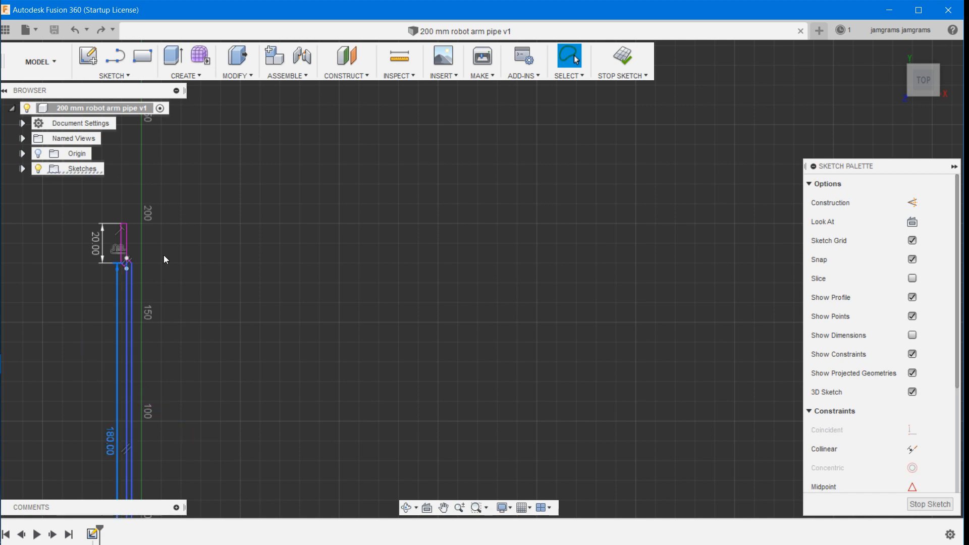
pyautogui.press('Delete')
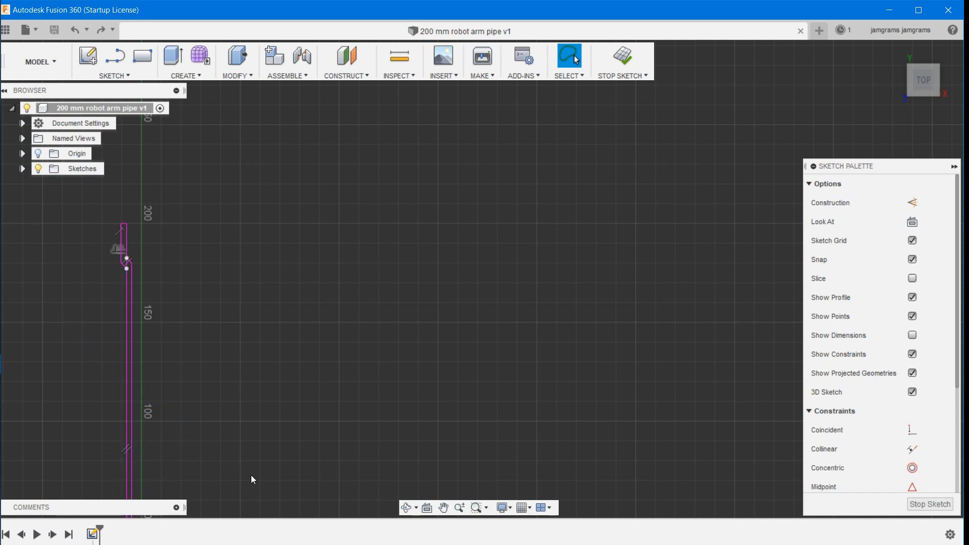
pyautogui.scroll(-2, 245, 465)
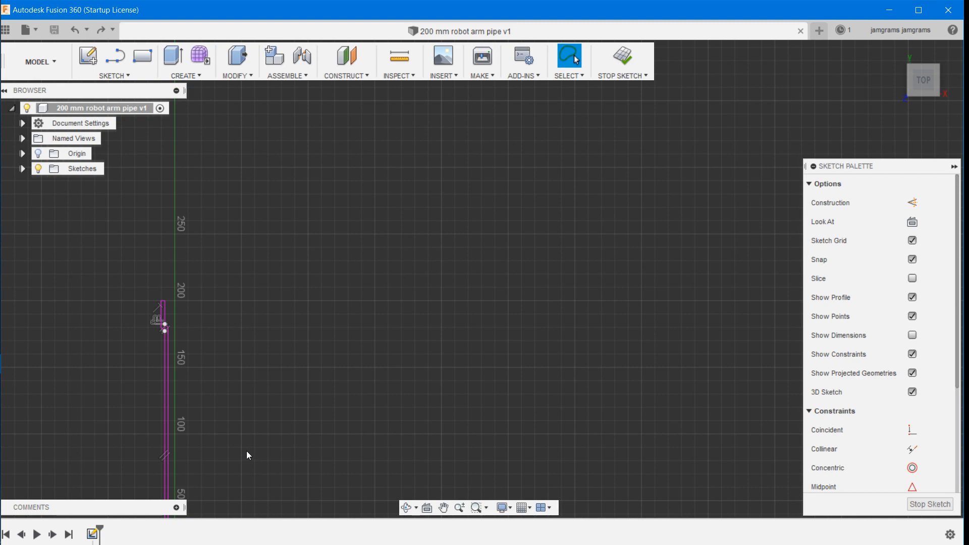
pyautogui.scroll(3, 242, 460)
pyautogui.moveTo(209, 440); pyautogui.dragTo(322, 233, button='middle')
pyautogui.scroll(3, 320, 235)
pyautogui.scroll(-5, 320, 235)
pyautogui.scroll(-2, 323, 241)
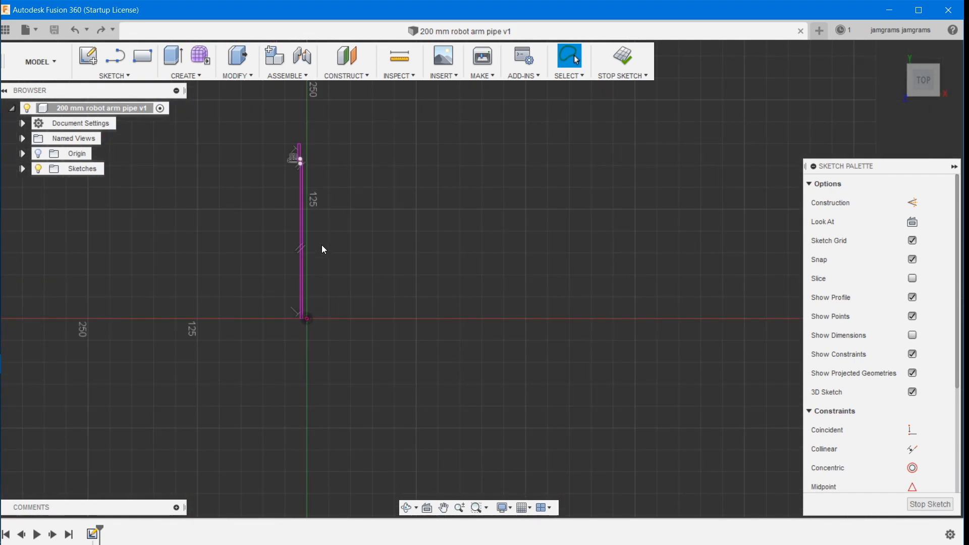
# Step: Select the whole arm sketch and start a Revolve as a new body with the type set to Full
pyautogui.moveTo(278, 91); pyautogui.dragTo(294, 90)
pyautogui.moveTo(234, 133); pyautogui.dragTo(235, 137)
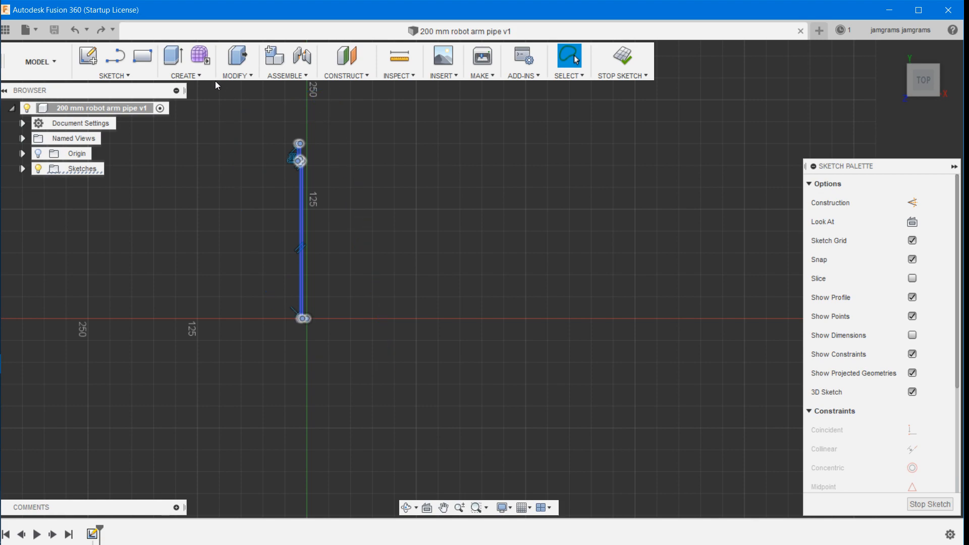
pyautogui.click(229, 76)
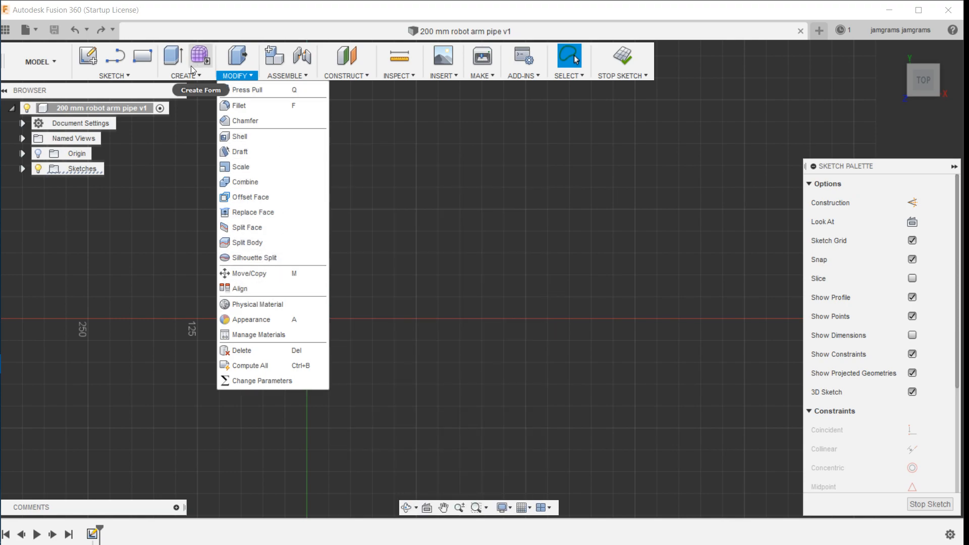
pyautogui.click(180, 75)
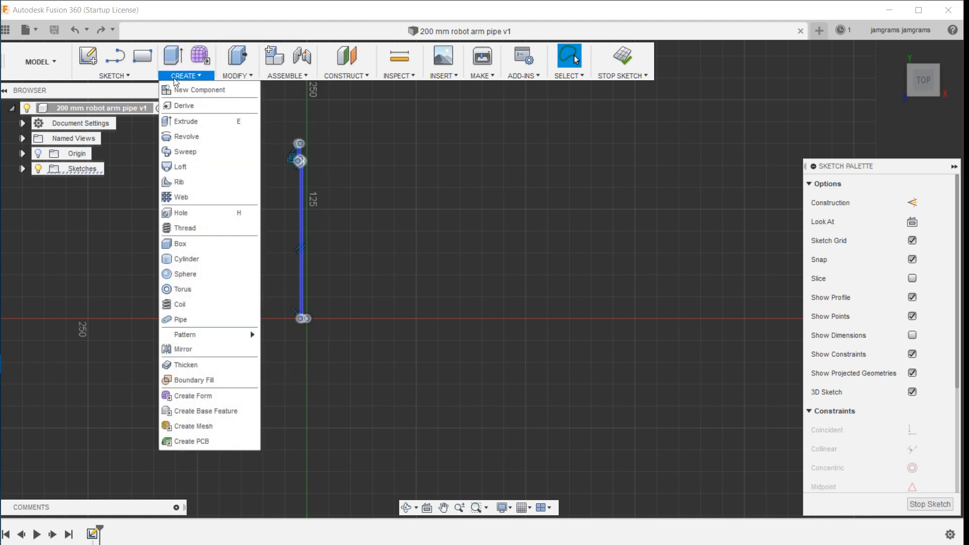
pyautogui.click(198, 137)
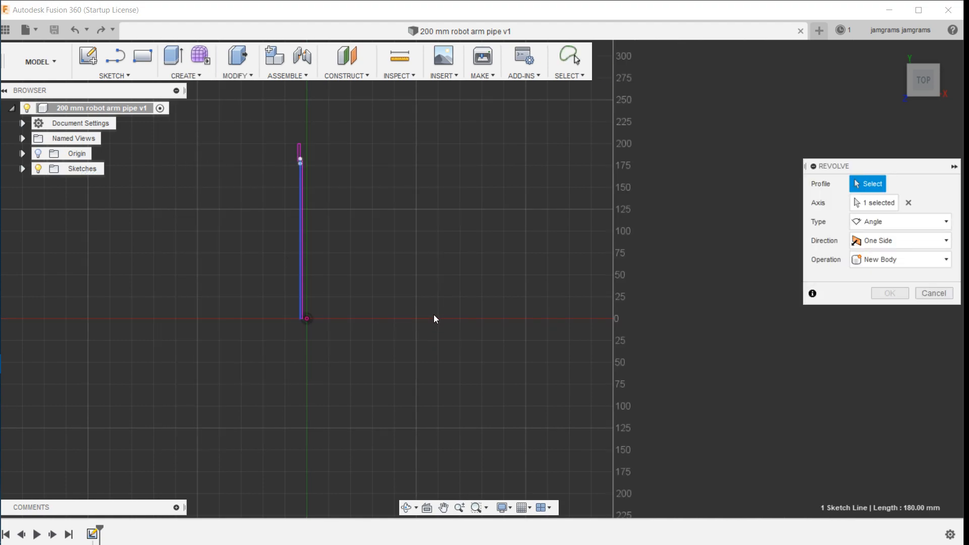
pyautogui.scroll(-4, 356, 278)
pyautogui.scroll(6, 355, 277)
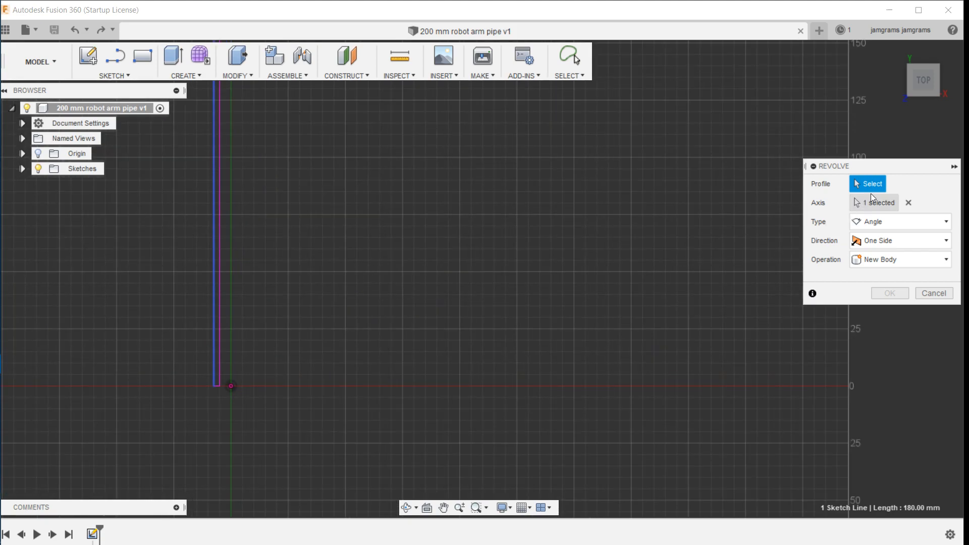
pyautogui.click(896, 223)
pyautogui.click(873, 270)
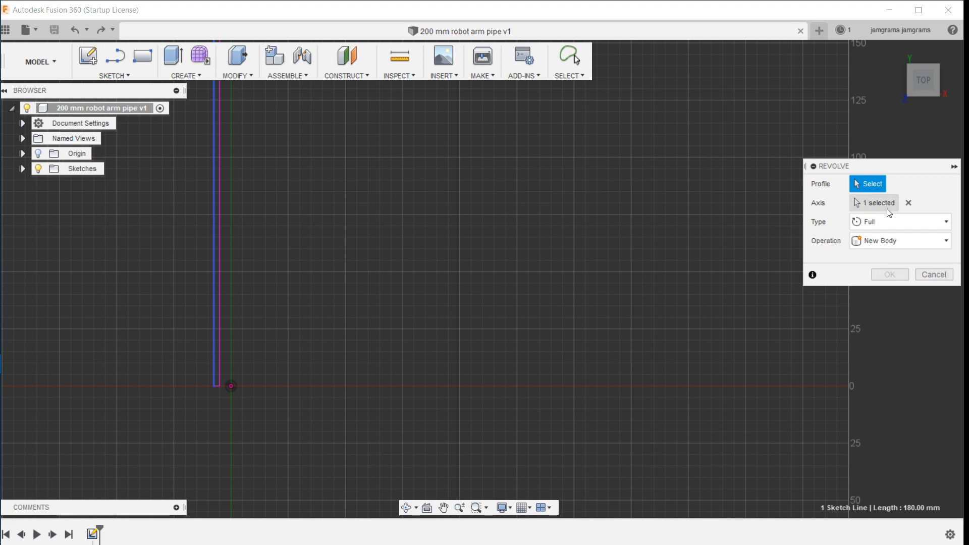
pyautogui.scroll(3, 314, 280)
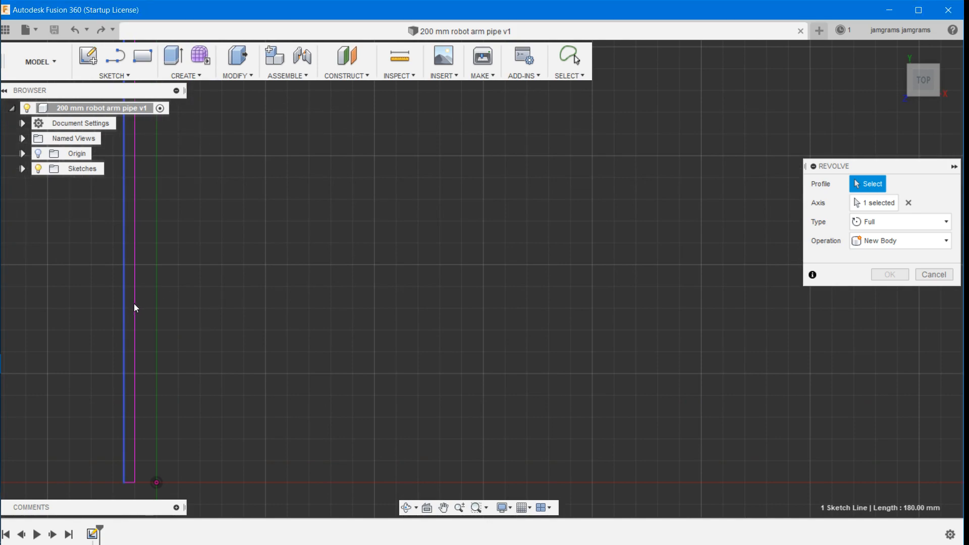
# Step: Set the Y axis as the revolve axis, and try to pick the arm outline as the profile
pyautogui.click(875, 202)
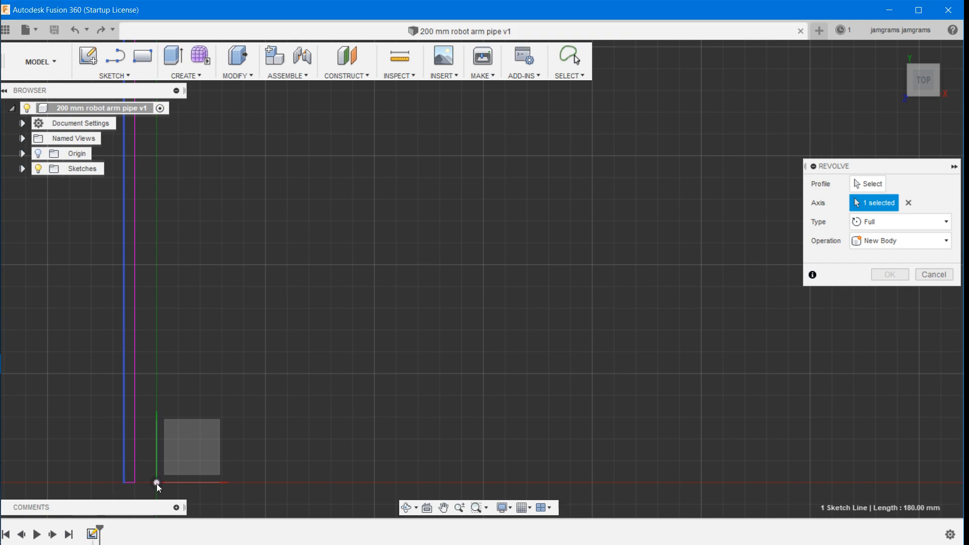
pyautogui.click(157, 467)
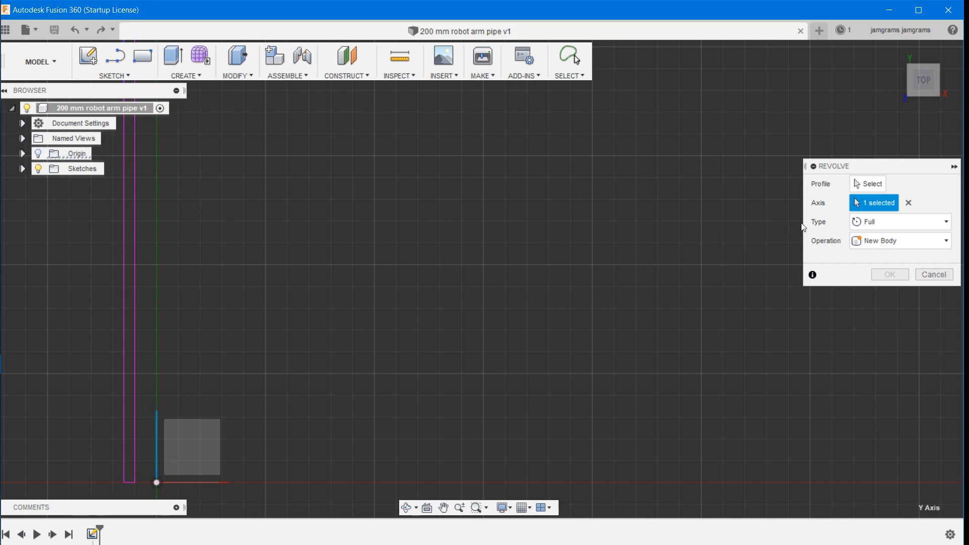
pyautogui.click(859, 185)
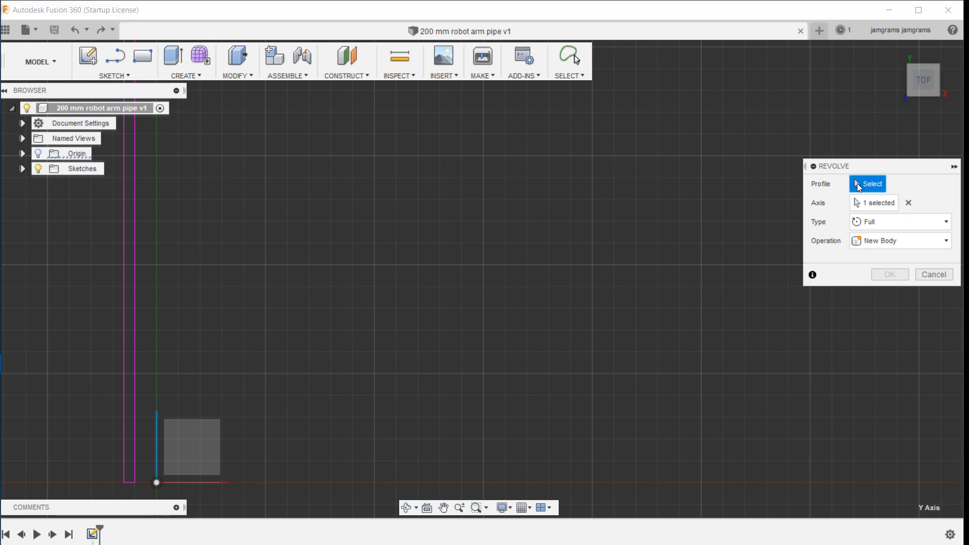
pyautogui.scroll(3, 206, 373)
pyautogui.scroll(-5, 206, 373)
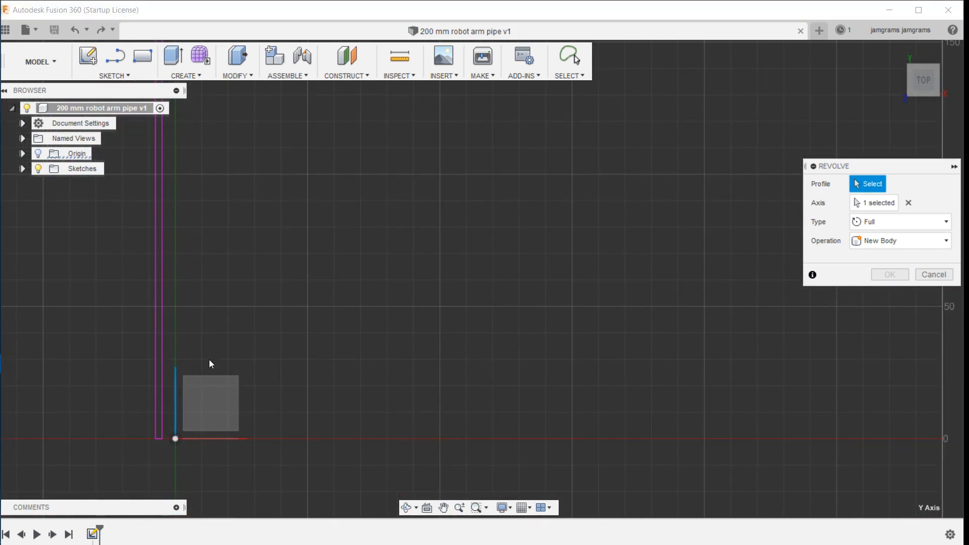
pyautogui.scroll(-2, 222, 346)
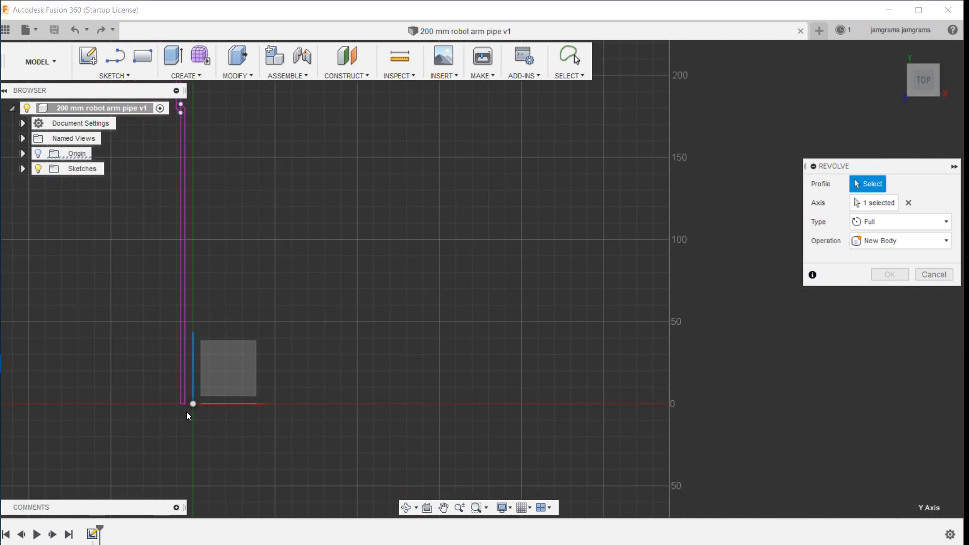
pyautogui.moveTo(162, 363); pyautogui.dragTo(161, 267)
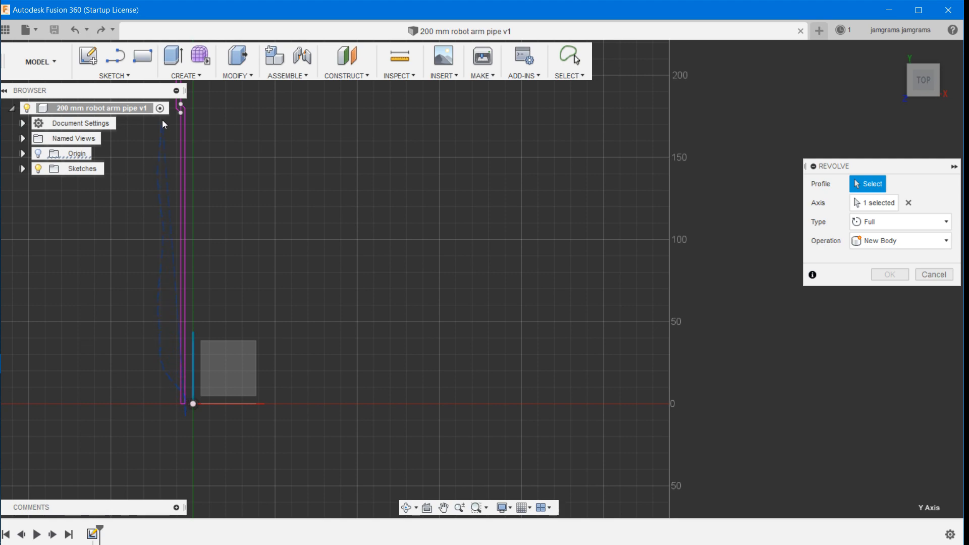
pyautogui.moveTo(182, 133); pyautogui.dragTo(183, 132)
pyautogui.scroll(-3, 236, 171)
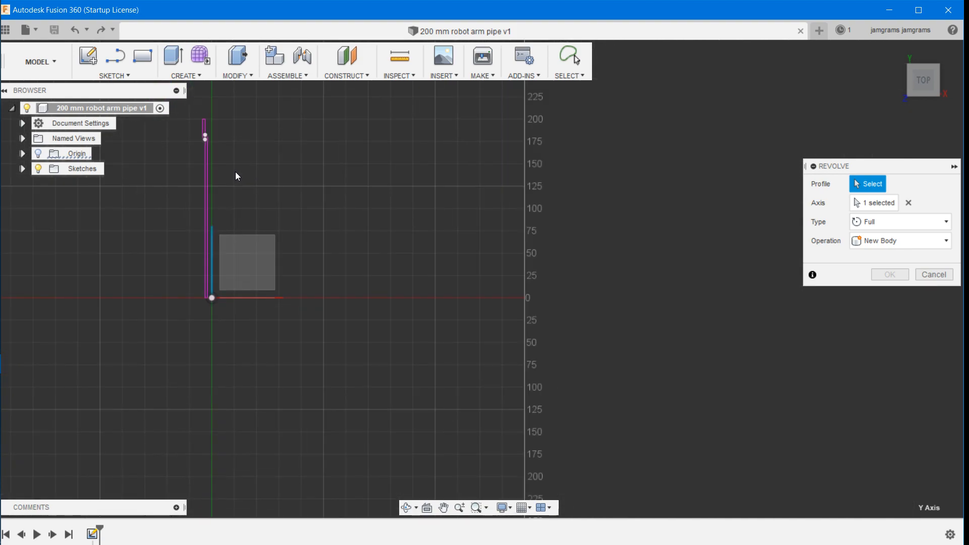
pyautogui.scroll(-1, 235, 172)
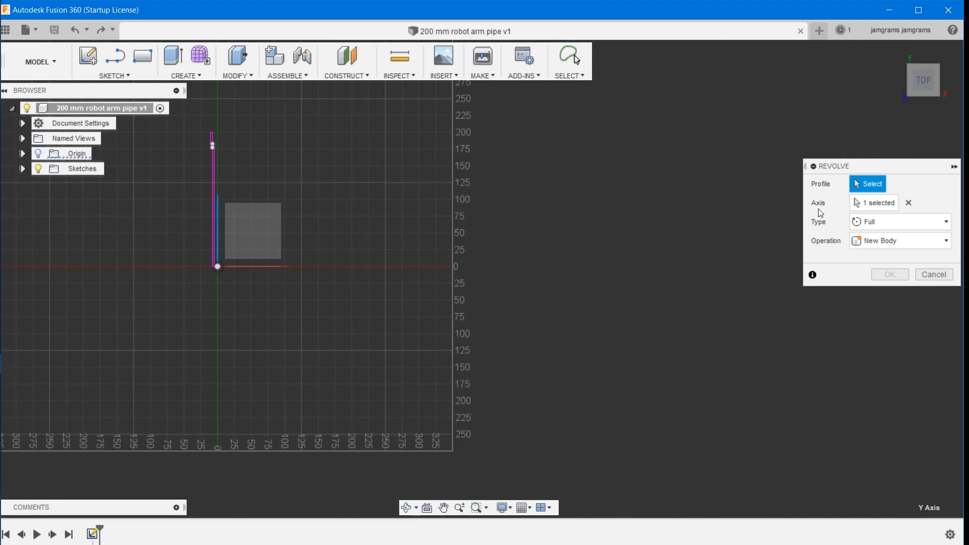
# Step: Look at the revolve operation options, examine the outline around the diagonal offset for a selectable profile, and cancel the Revolve
pyautogui.click(872, 245)
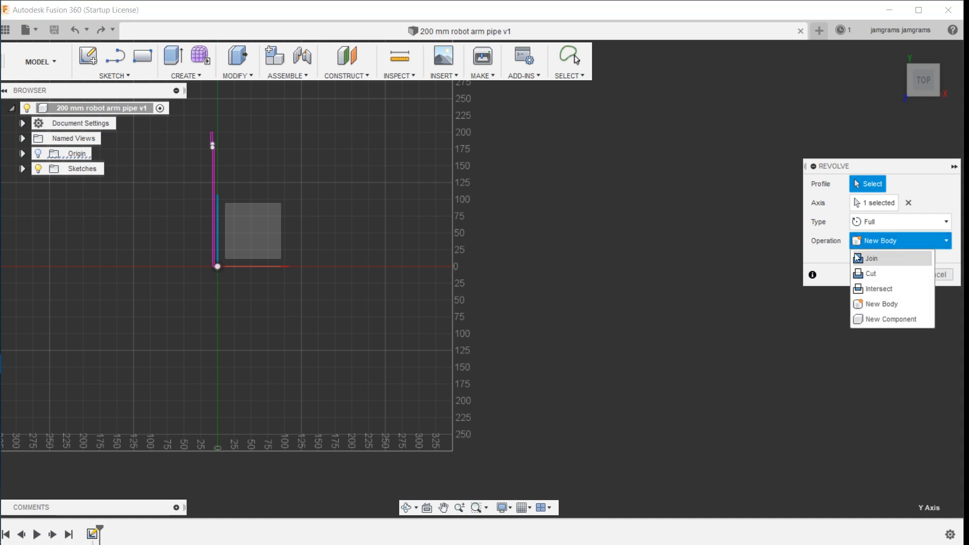
pyautogui.click(839, 261)
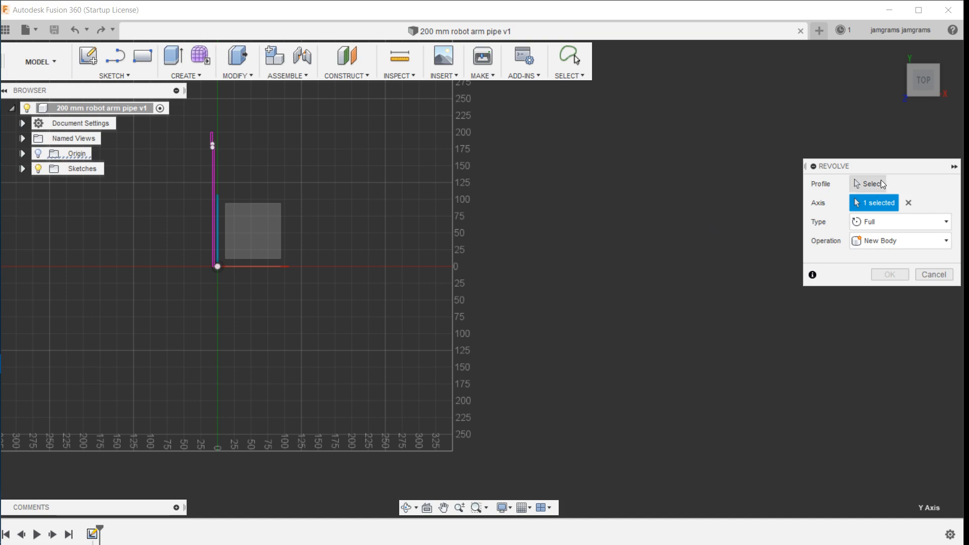
pyautogui.scroll(-3, 377, 298)
pyautogui.scroll(5, 313, 285)
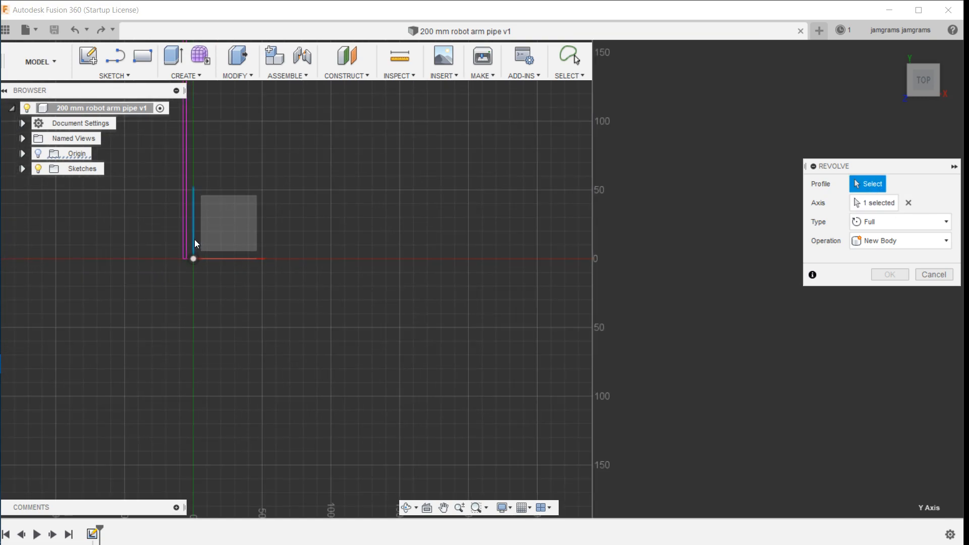
pyautogui.moveTo(141, 237)
pyautogui.mouseDown(button='middle')
pyautogui.moveTo(195, 346)
pyautogui.moveTo(292, 396)
pyautogui.mouseUp(button='middle')
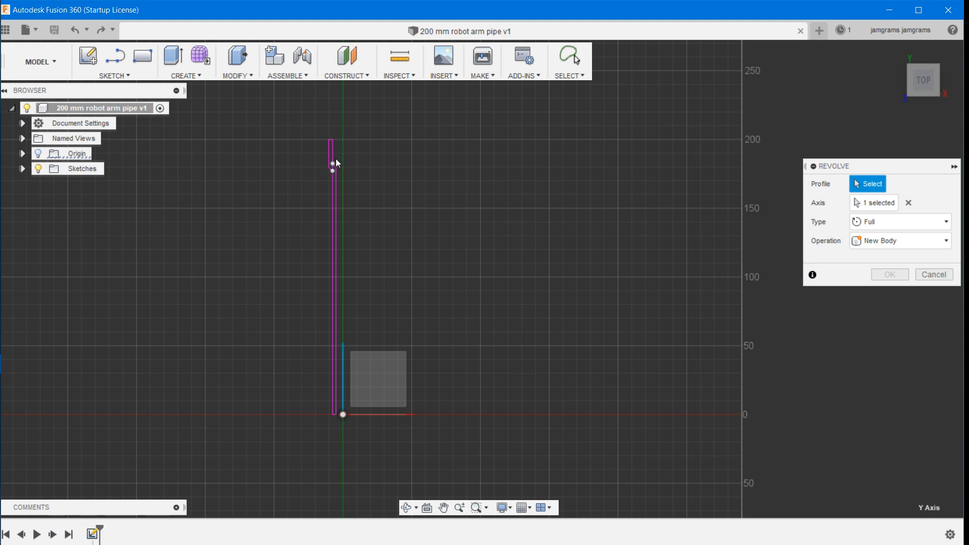
pyautogui.scroll(-2, 331, 165)
pyautogui.scroll(3, 330, 165)
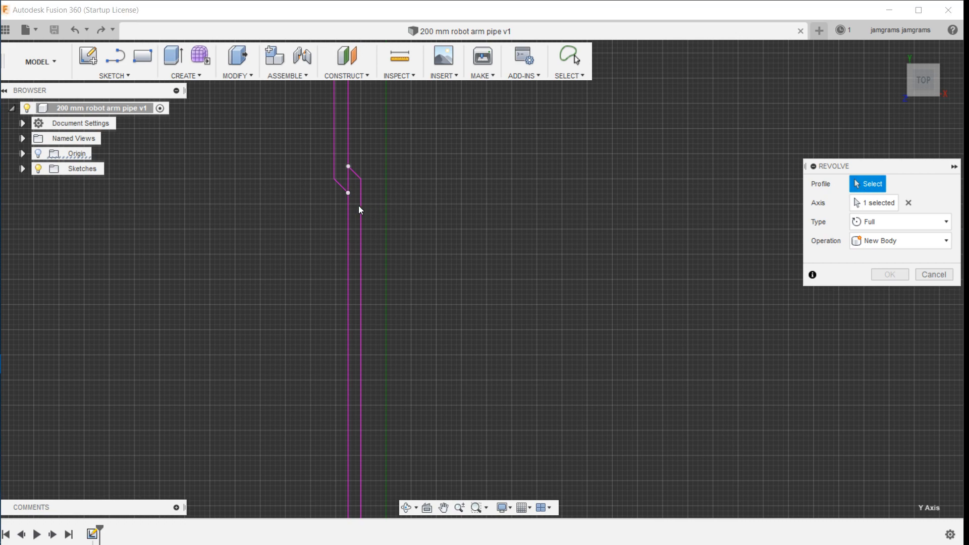
pyautogui.scroll(3, 319, 194)
pyautogui.click(934, 274)
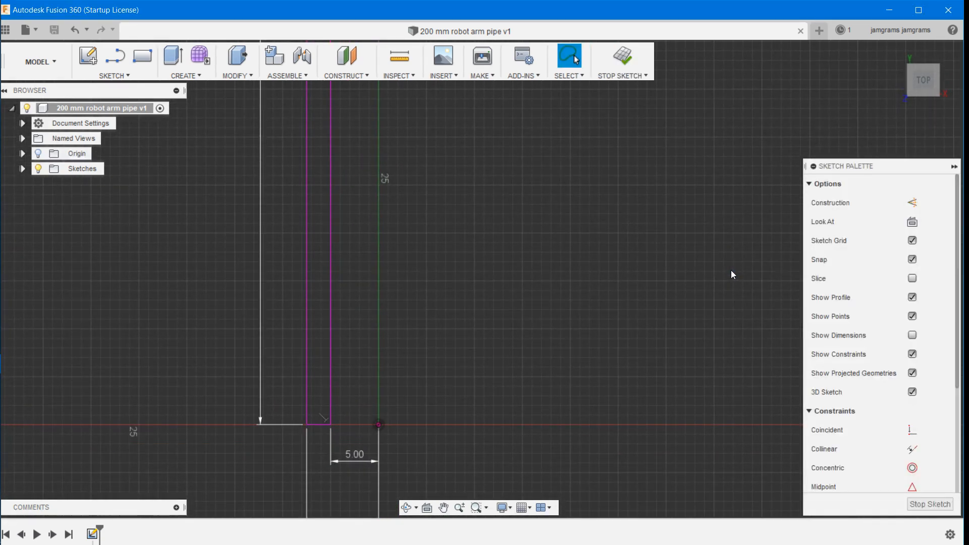
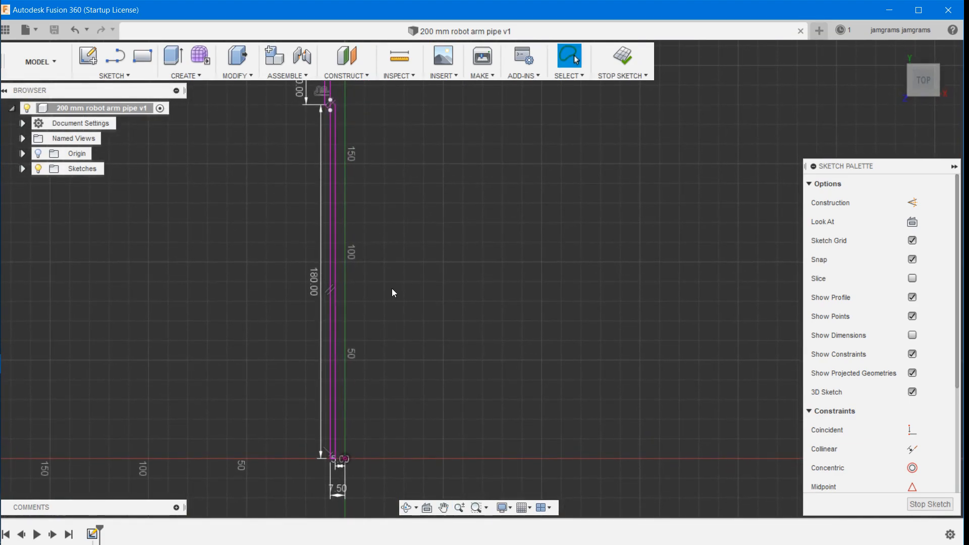
# Step: Try to move the sketch point on the middle vertical line between the ends of the two diagonals
pyautogui.scroll(4, 394, 289)
pyautogui.scroll(-6, 394, 289)
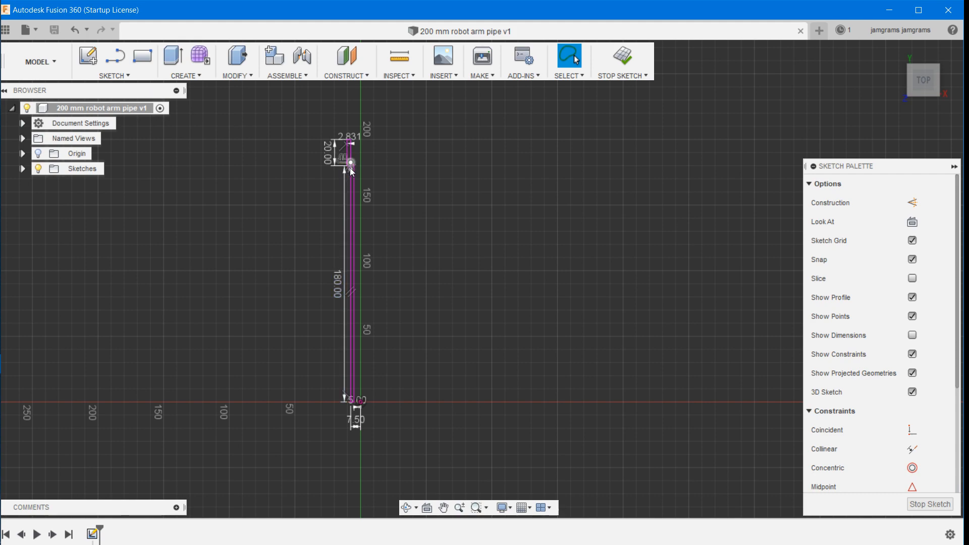
pyautogui.scroll(8, 336, 180)
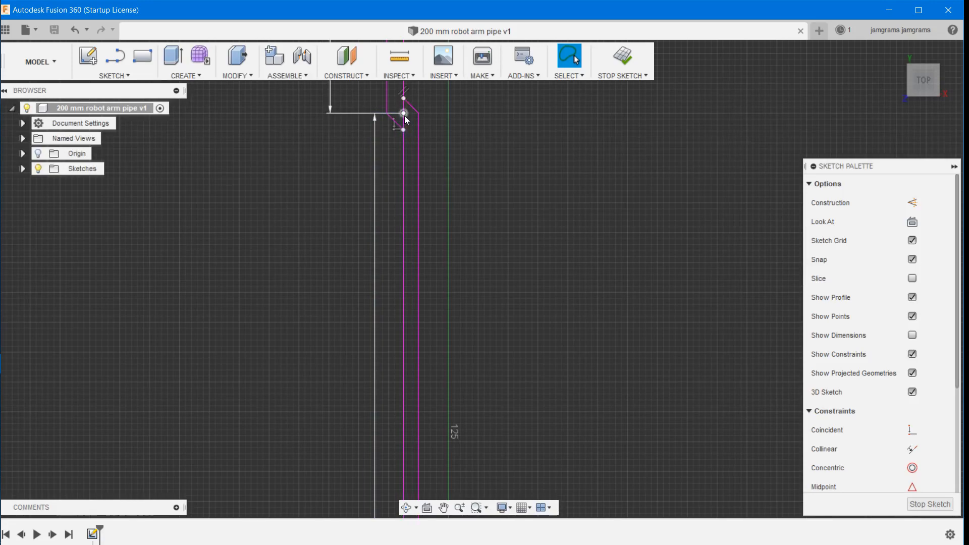
pyautogui.moveTo(404, 116); pyautogui.dragTo(407, 123)
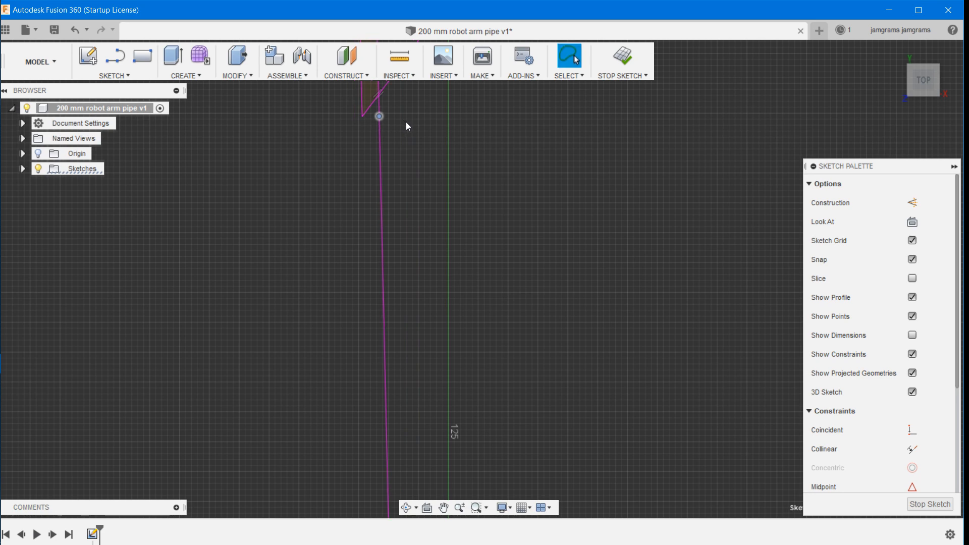
# Step: Undo the sketch point move, then try shifting the right diagonal upward along the outline and undo that as well
pyautogui.hotkey('ctrl', 'z')
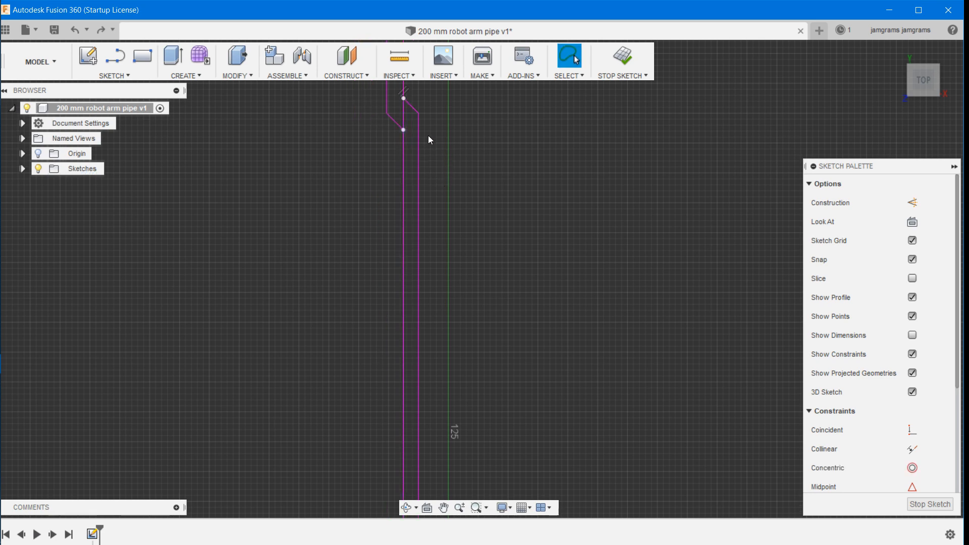
pyautogui.scroll(-2, 419, 138)
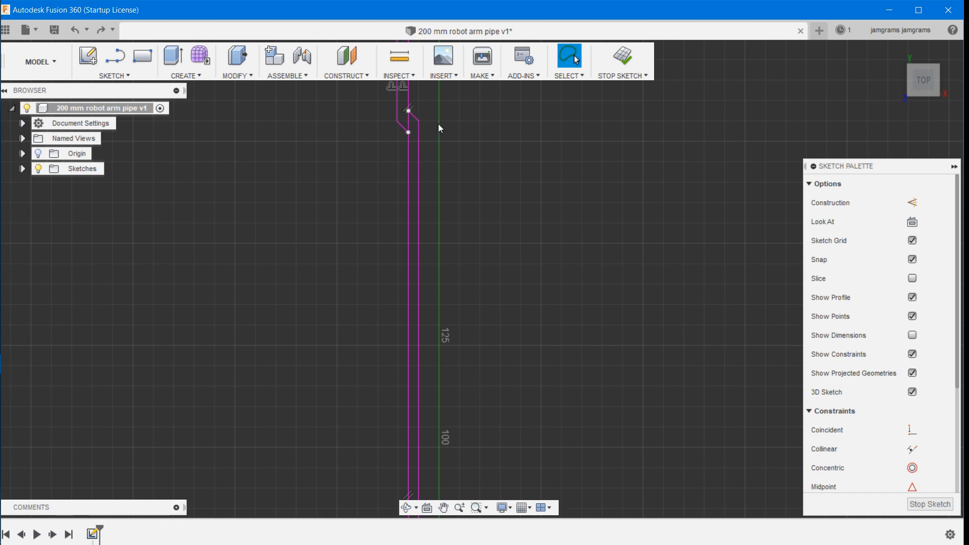
pyautogui.scroll(-1, 438, 125)
pyautogui.moveTo(465, 129)
pyautogui.mouseDown(button='middle')
pyautogui.moveTo(438, 147)
pyautogui.moveTo(411, 287)
pyautogui.mouseUp(button='middle')
pyautogui.scroll(4, 376, 270)
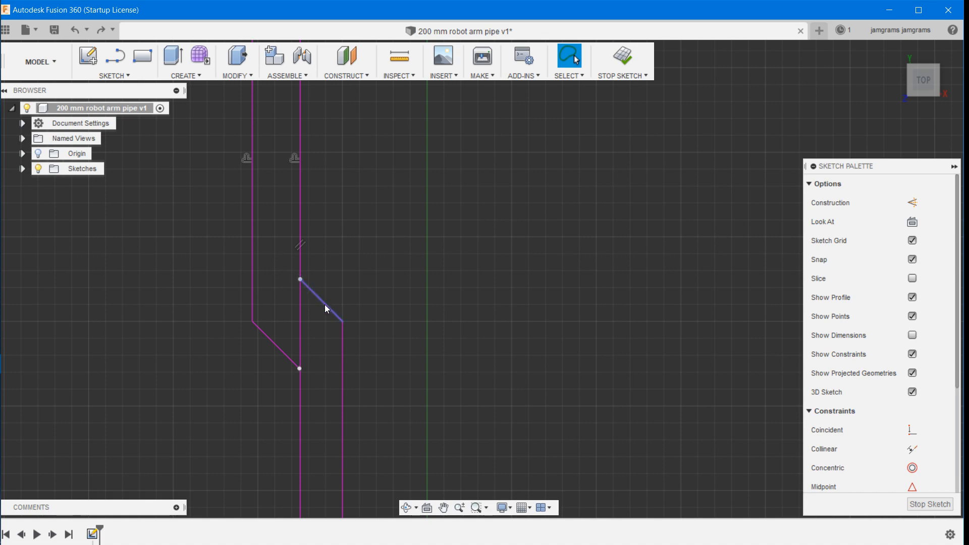
pyautogui.moveTo(325, 306)
pyautogui.mouseDown()
pyautogui.moveTo(326, 249)
pyautogui.moveTo(327, 271)
pyautogui.mouseUp()
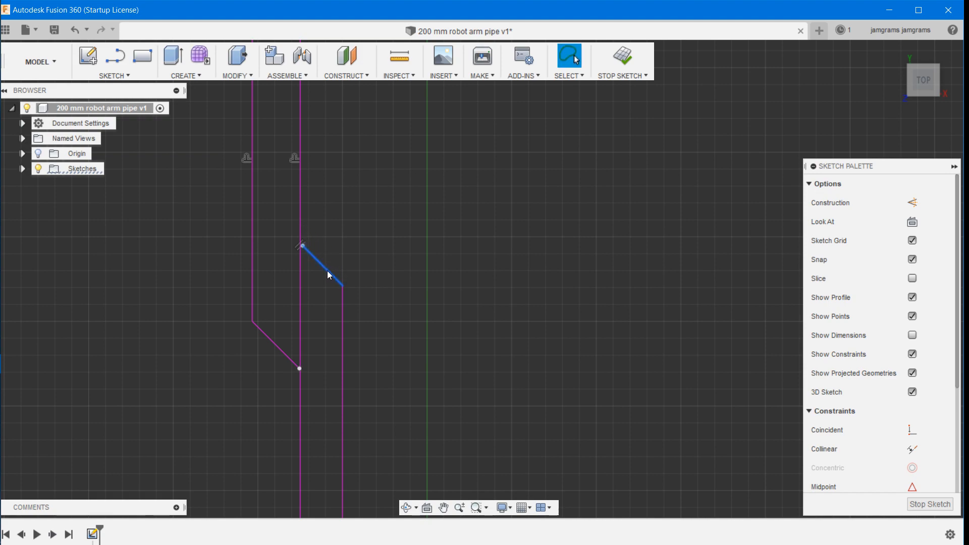
pyautogui.hotkey('ctrl', 'z')
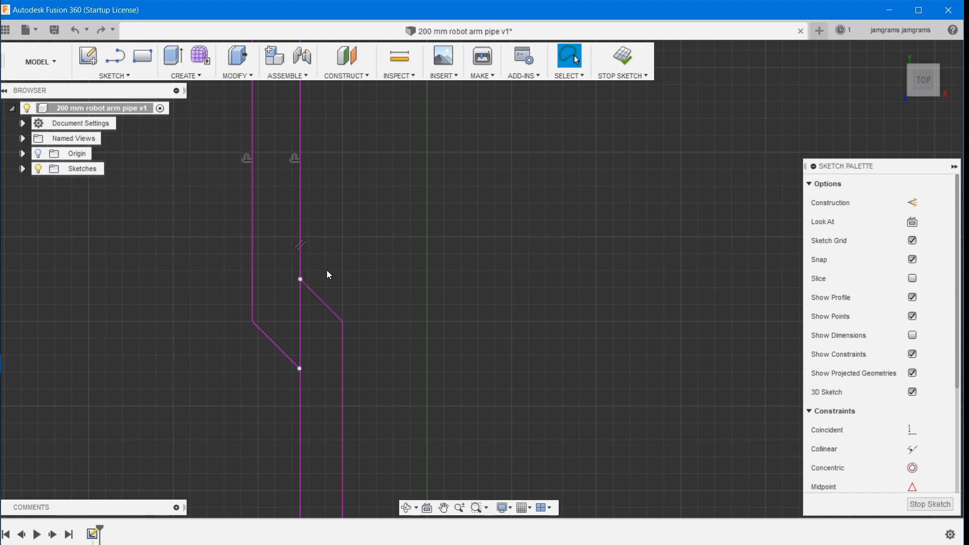
pyautogui.click(314, 300)
pyautogui.press('o')
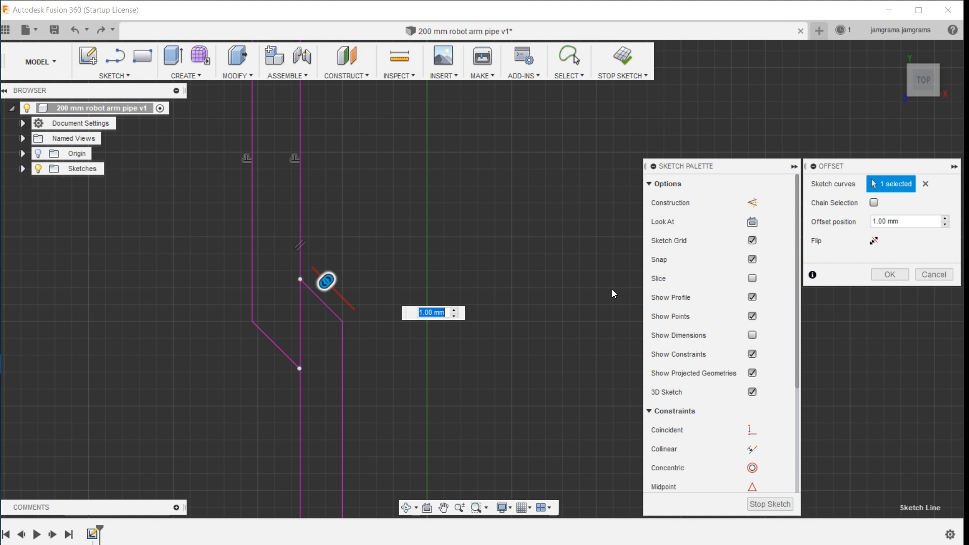
pyautogui.click(874, 242)
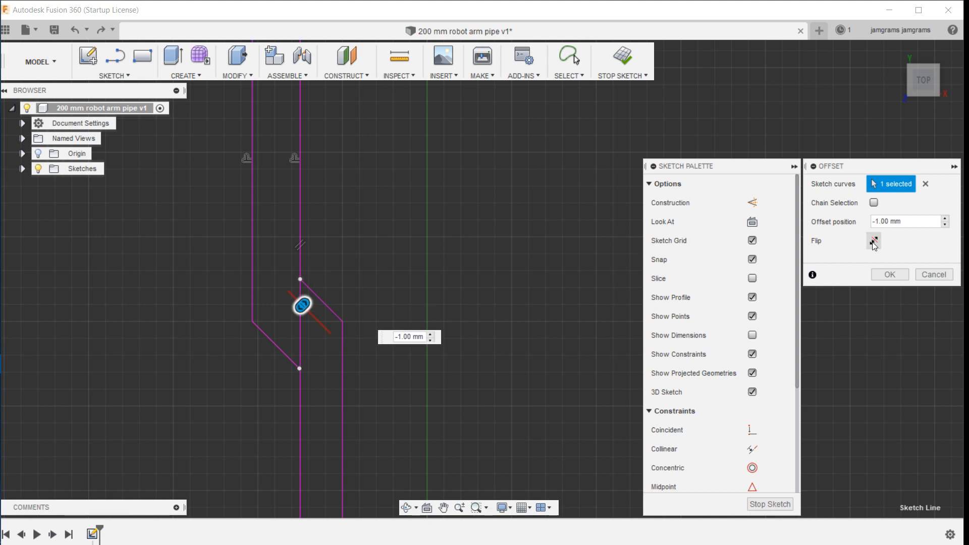
pyautogui.click(934, 275)
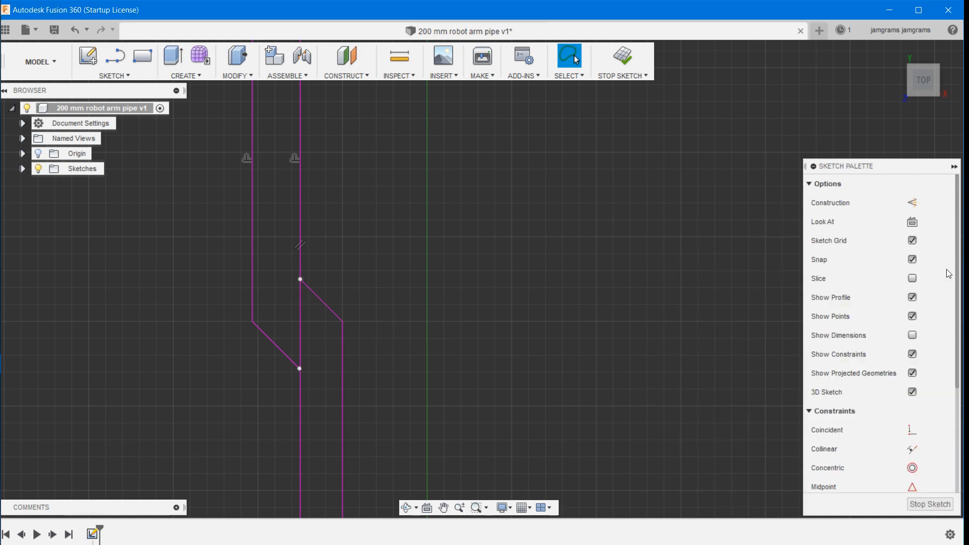
pyautogui.scroll(1, 407, 298)
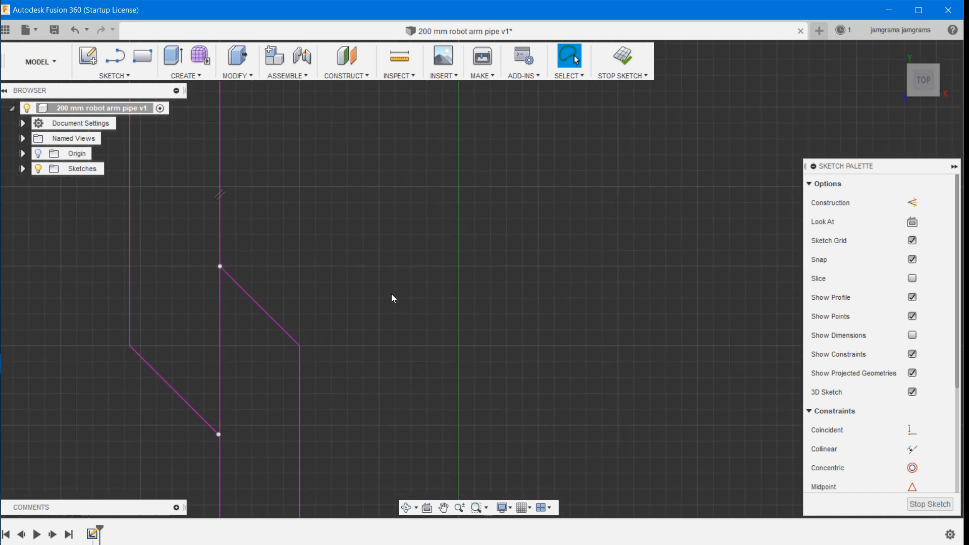
pyautogui.scroll(-5, 392, 298)
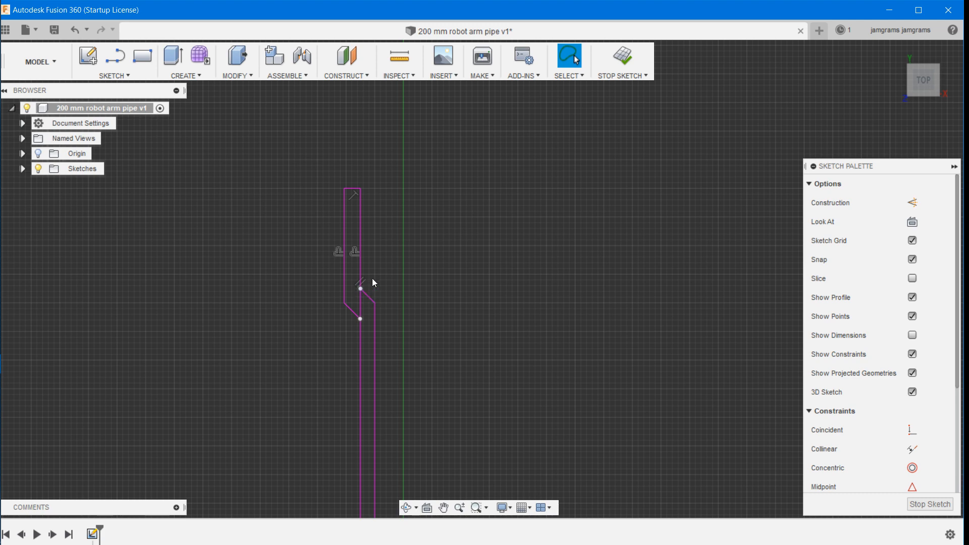
pyautogui.scroll(5, 373, 282)
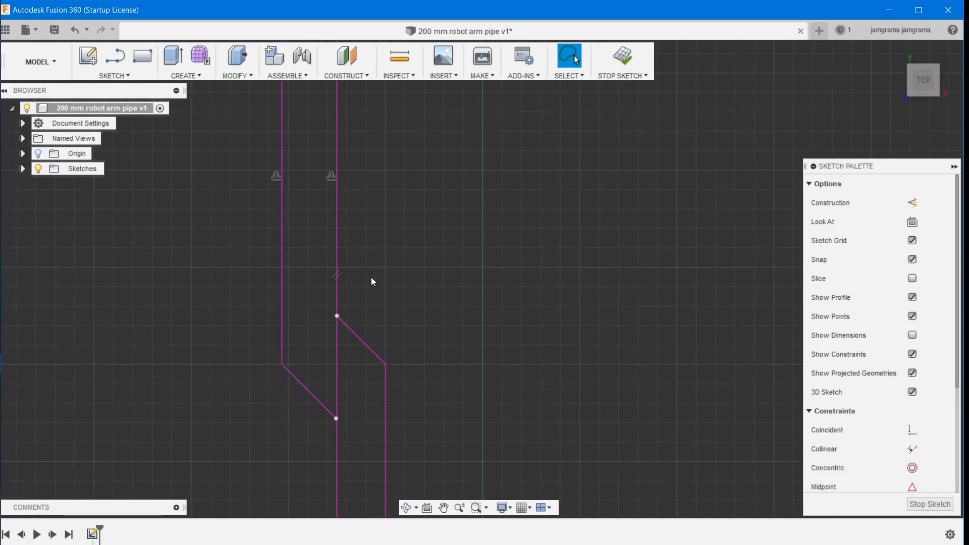
pyautogui.scroll(-2, 373, 282)
pyautogui.scroll(-2, 373, 282)
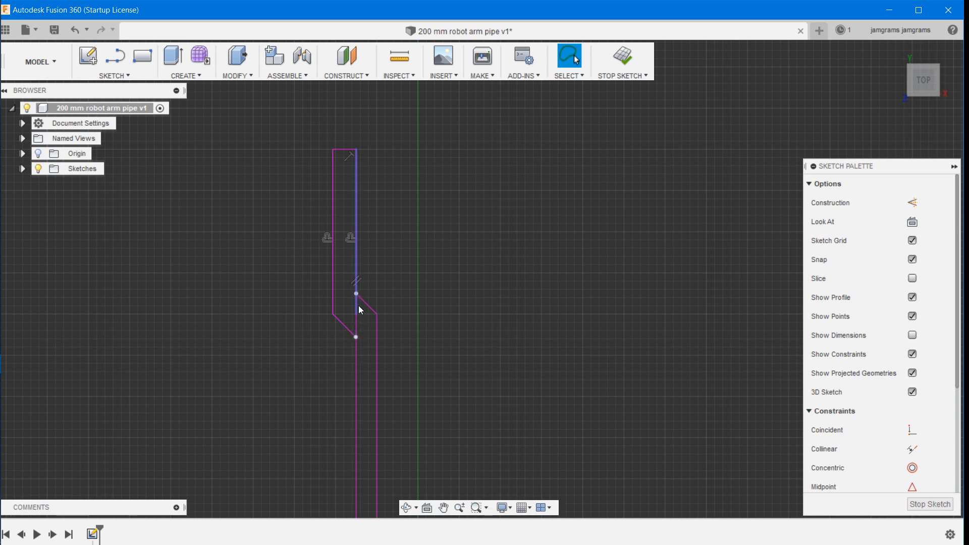
# Step: Undo the recent sketch edits back through the closing top edge and both diagonals, leaving only the vertical lines of the arm outline
pyautogui.moveTo(354, 316)
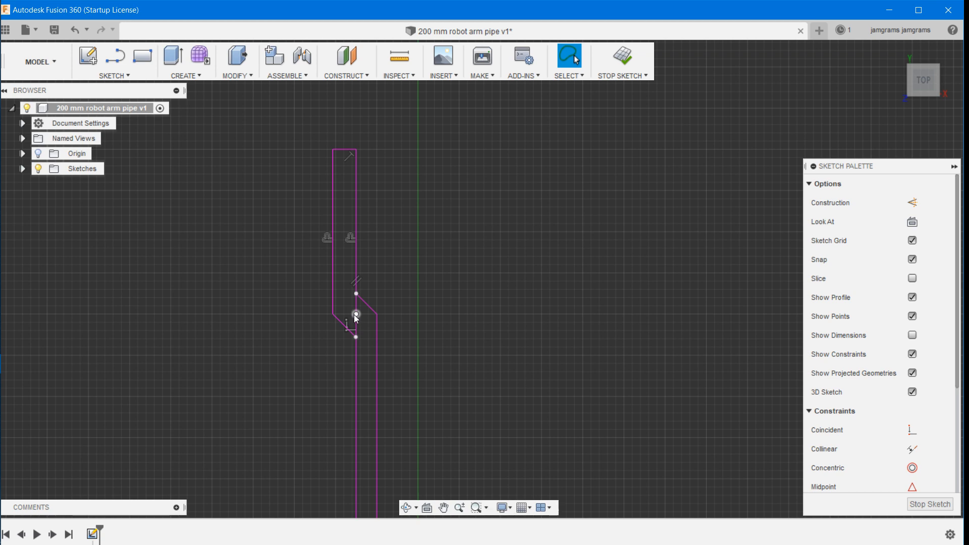
pyautogui.moveTo(355, 315)
pyautogui.mouseDown()
pyautogui.moveTo(352, 303)
pyautogui.moveTo(354, 311)
pyautogui.mouseUp()
pyautogui.hotkey('ctrl', 'z')
pyautogui.hotkey('ctrl', 'z')
pyautogui.hotkey('ctrl', 'z')
pyautogui.hotkey('ctrl', 'z')
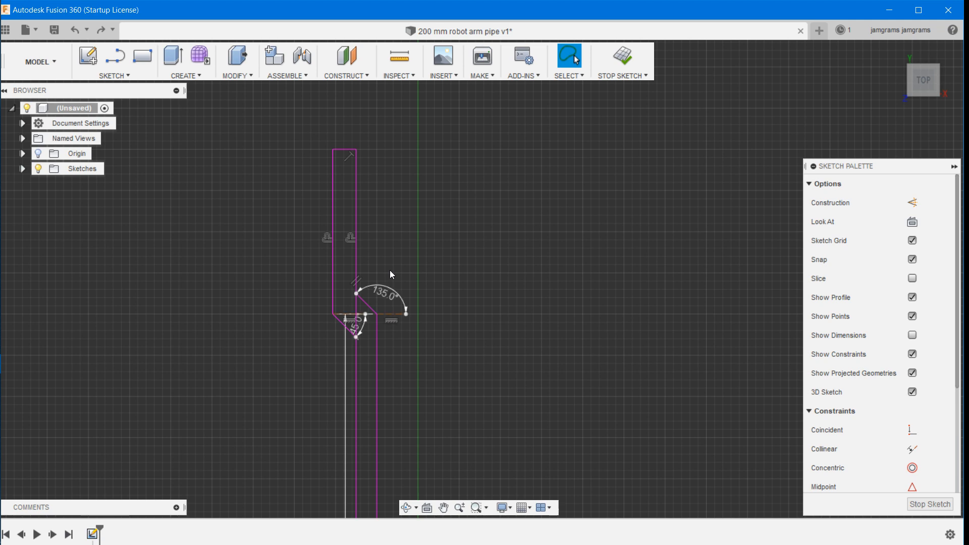
pyautogui.hotkey('ctrl', 'z')
pyautogui.hotkey('ctrl', 'z')
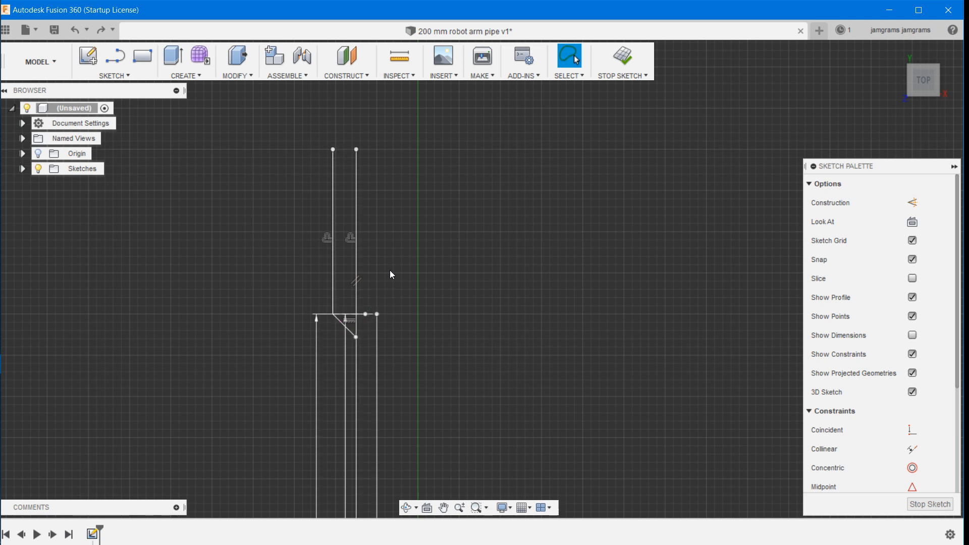
pyautogui.hotkey('ctrl', 'z')
pyautogui.hotkey('ctrl', 'z')
pyautogui.hotkey('ctrl', 'z')
pyautogui.hotkey('ctrl', 'z')
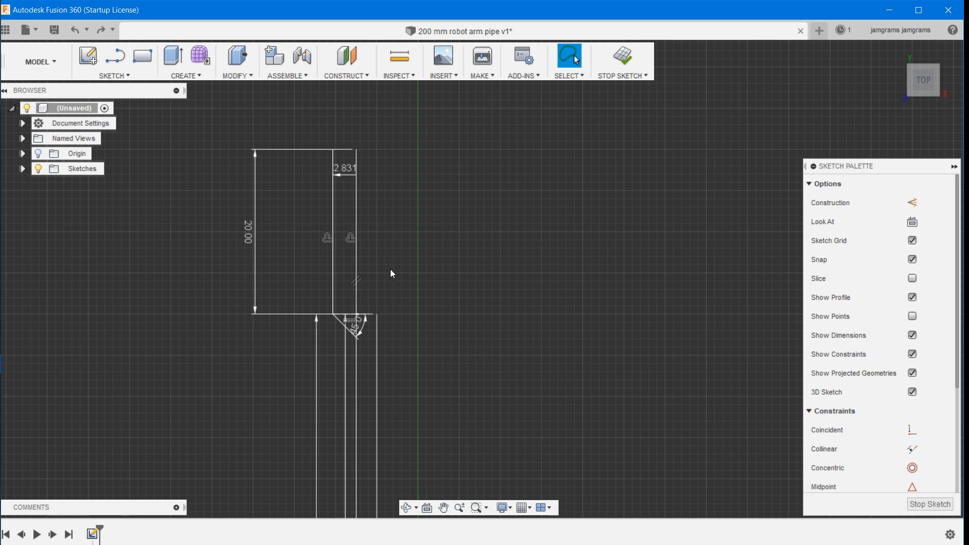
pyautogui.hotkey('ctrl', 'z')
pyautogui.hotkey('ctrl', 'z')
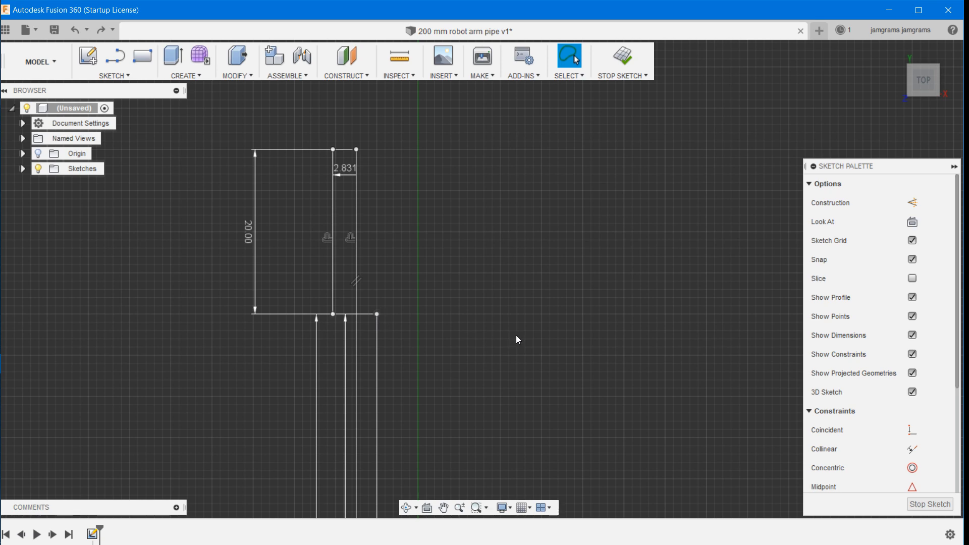
# Step: Hide the sketch dimensions around the junction of the upper and lower vertical lines
pyautogui.scroll(-1, 382, 359)
pyautogui.scroll(4, 382, 359)
pyautogui.scroll(2, 383, 356)
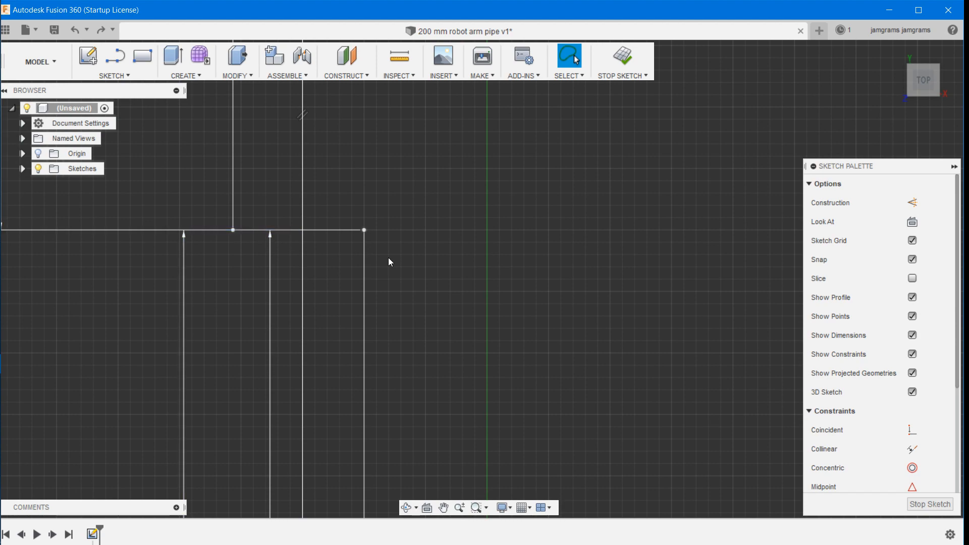
pyautogui.scroll(-2, 387, 259)
pyautogui.scroll(-2, 385, 257)
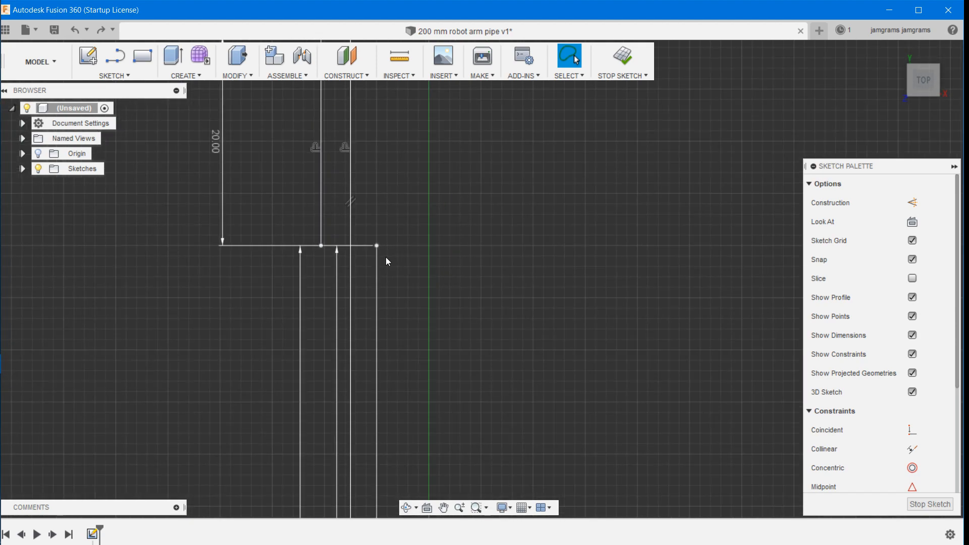
pyautogui.click(362, 247)
pyautogui.click(912, 335)
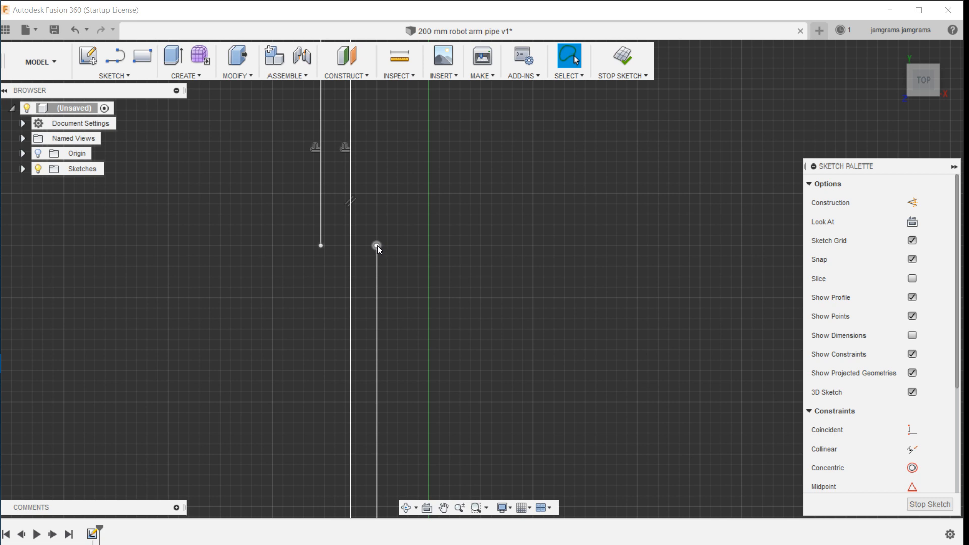
# Step: Draw a diagonal about 3.54 mm long at 135° from the right vertical line's upper end down to the middle vertical line
pyautogui.click(120, 60)
pyautogui.scroll(-2, 388, 266)
pyautogui.scroll(5, 387, 266)
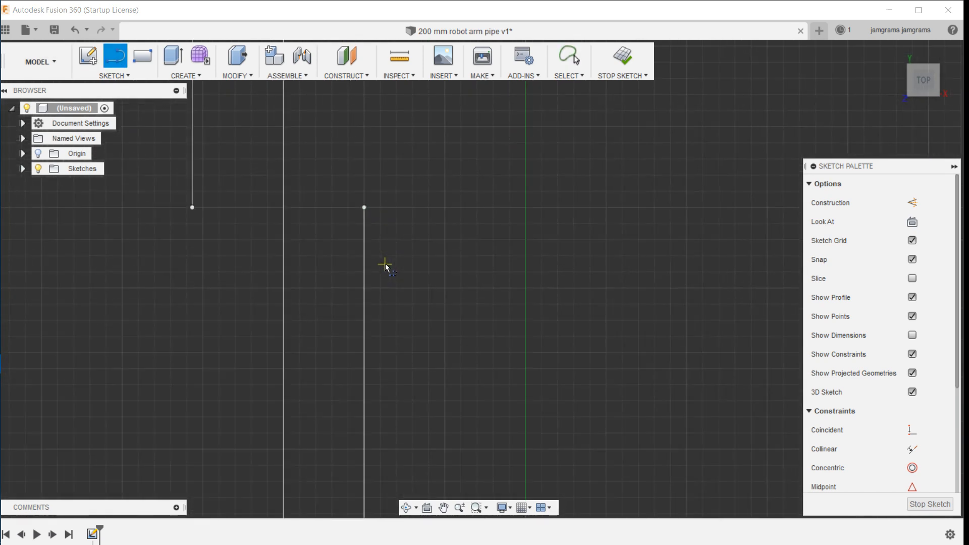
pyautogui.scroll(3, 387, 266)
pyautogui.scroll(-2, 356, 205)
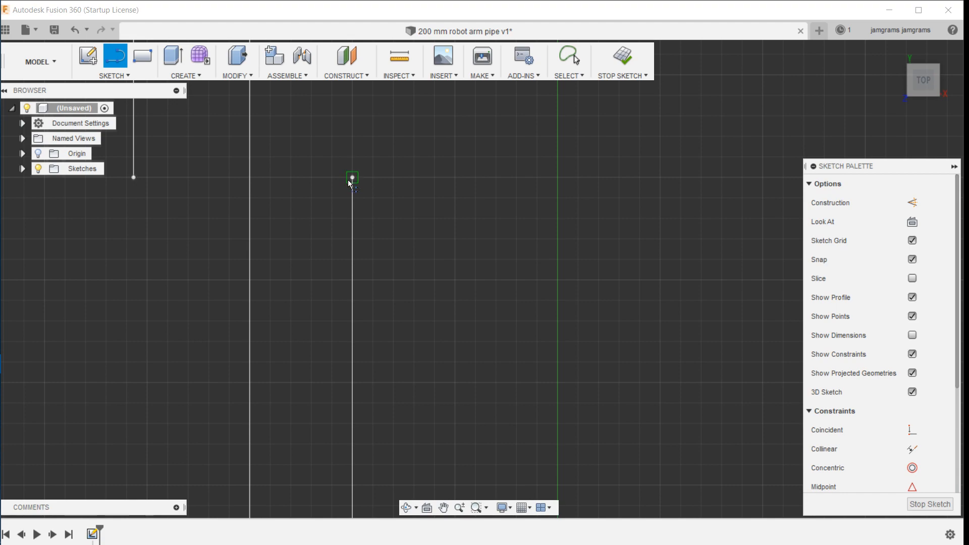
pyautogui.moveTo(353, 178); pyautogui.dragTo(263, 247)
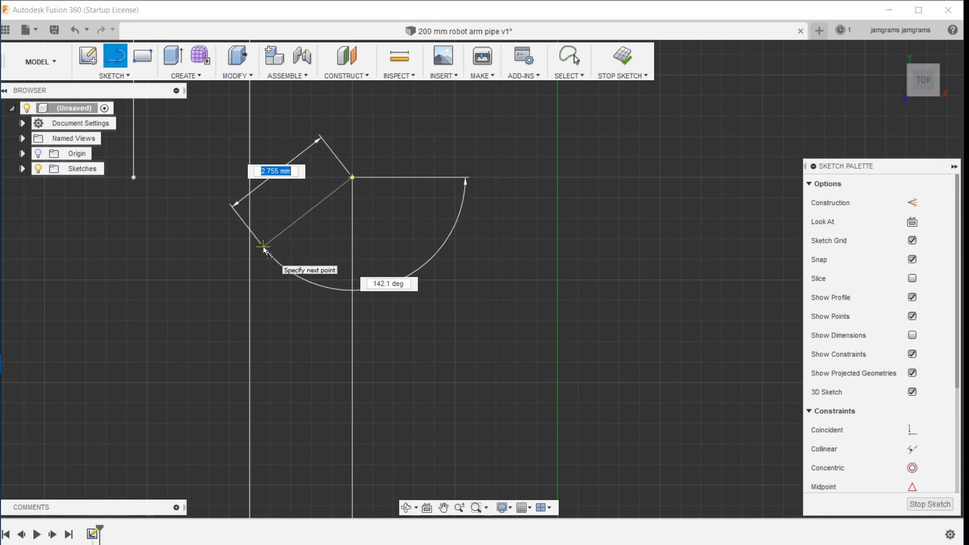
pyautogui.press('Tab')
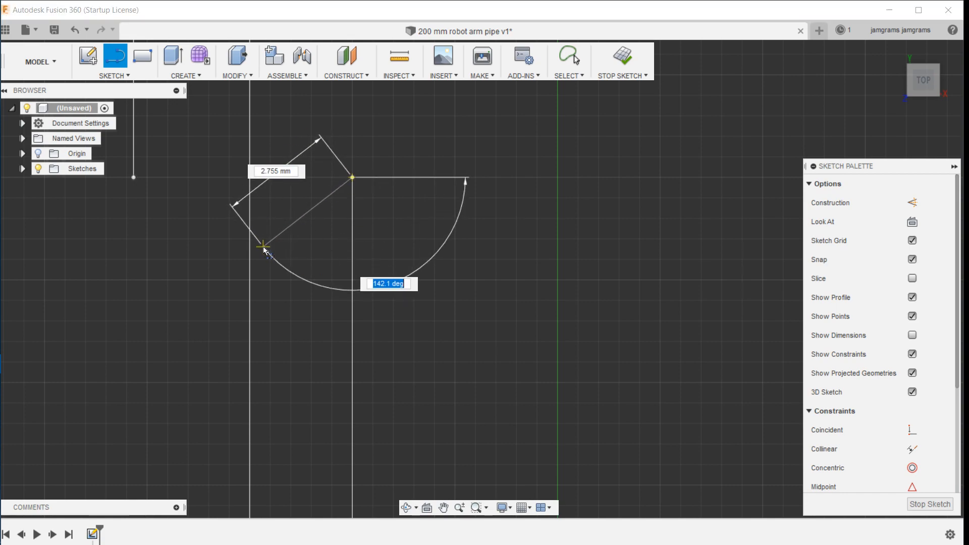
pyautogui.write('135')
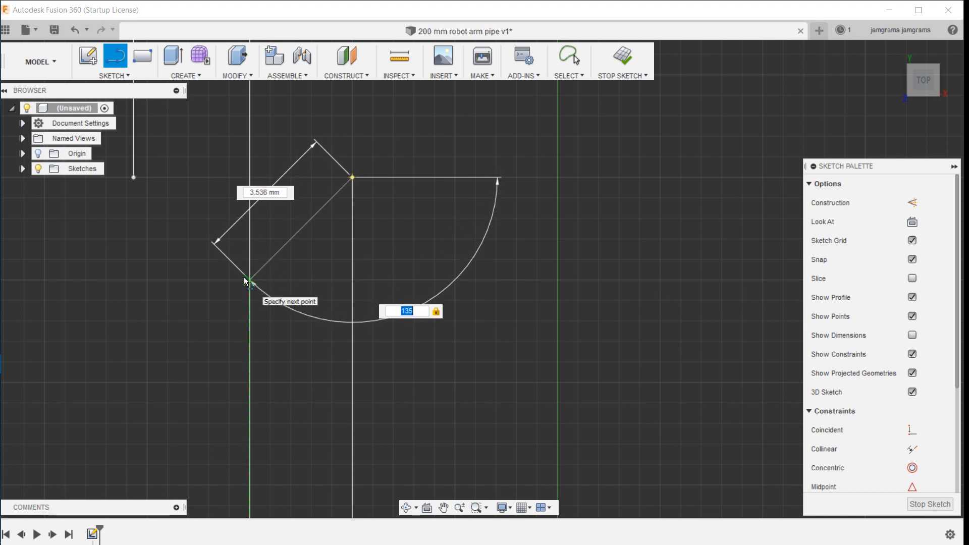
pyautogui.click(245, 278)
pyautogui.press('Escape')
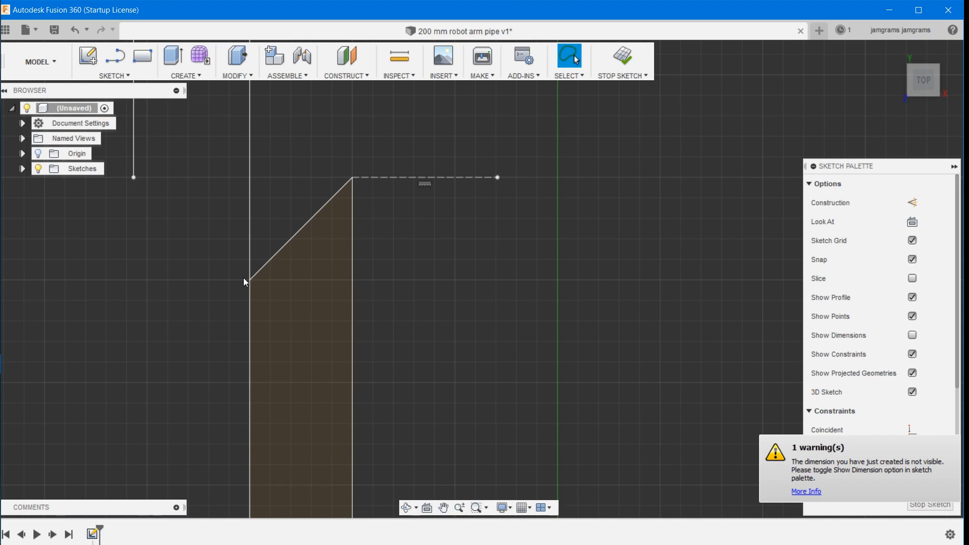
# Step: Draw a crossing diagonal from the middle vertical line, level with the right line's upper end, down to the right vertical line
pyautogui.scroll(3, 194, 308)
pyautogui.scroll(-4, 195, 308)
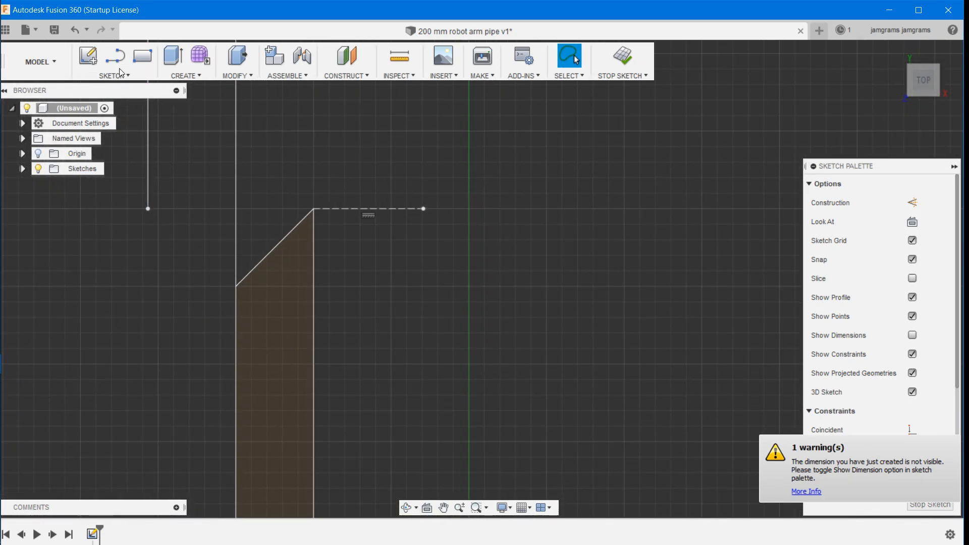
pyautogui.press('l')
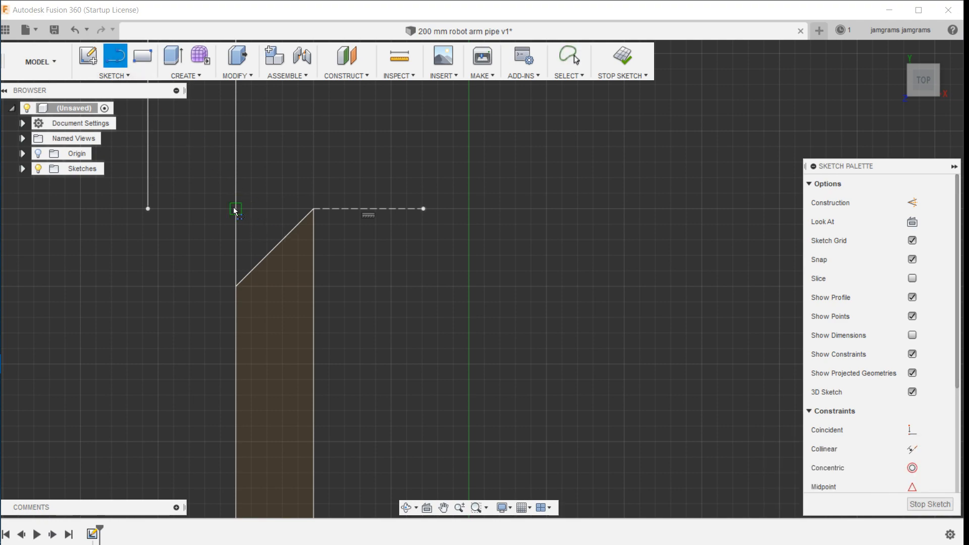
pyautogui.click(235, 209)
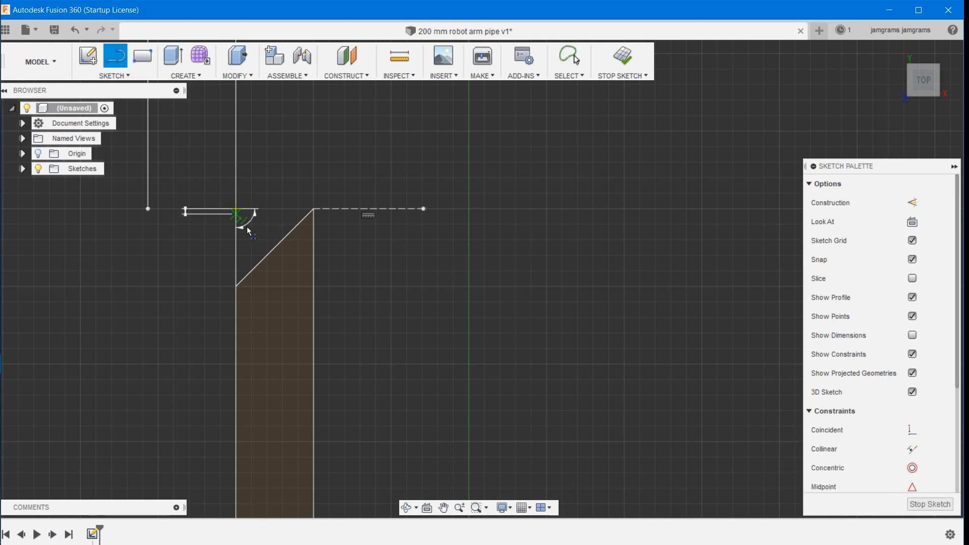
pyautogui.doubleClick(314, 287)
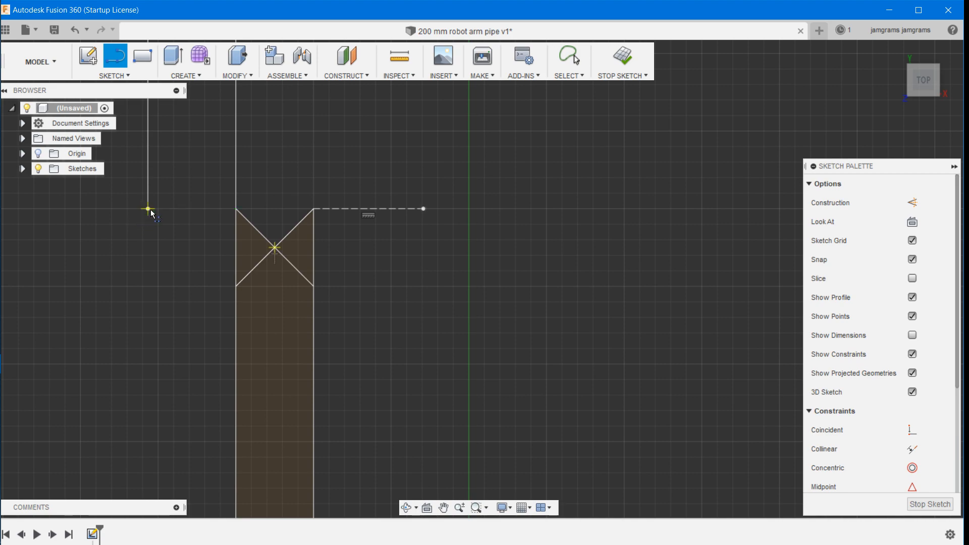
# Step: Connect the left line's lower end horizontally to the middle line, and draw the lower and left sides of a square beneath it
pyautogui.click(148, 209)
pyautogui.click(236, 208)
pyautogui.click(236, 286)
pyautogui.moveTo(157, 252); pyautogui.dragTo(157, 212)
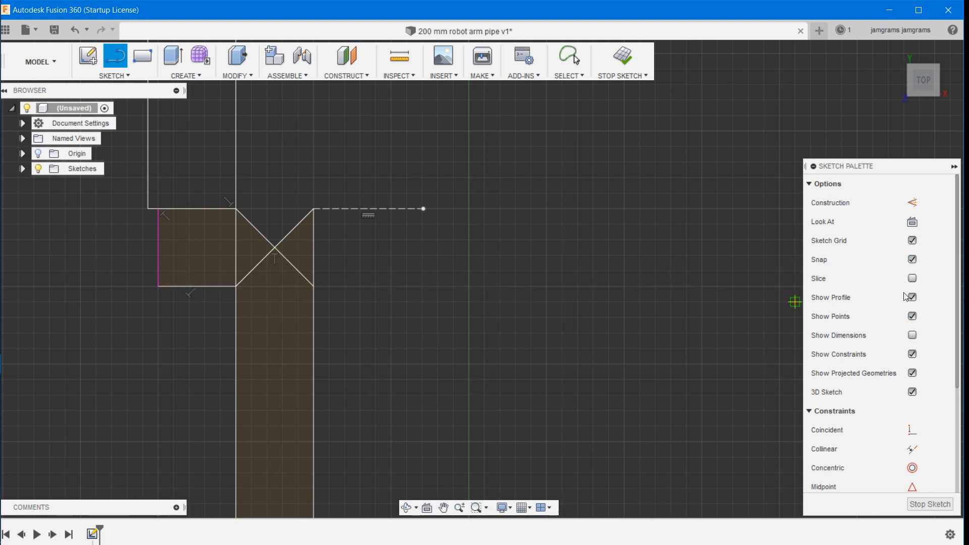
# Step: Show the sketch dimensions and examine the new square and crossed diagonals against them
pyautogui.click(913, 335)
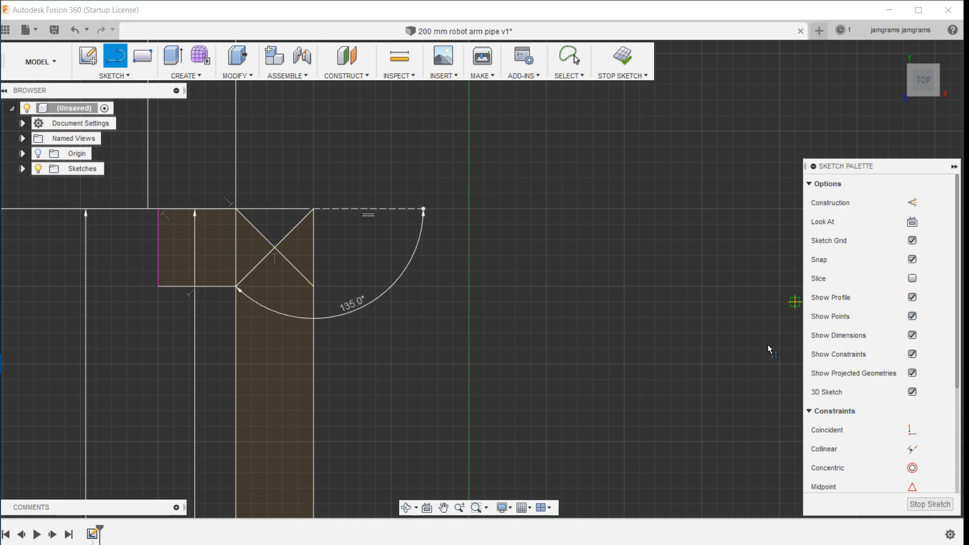
pyautogui.scroll(3, 534, 371)
pyautogui.scroll(-6, 535, 372)
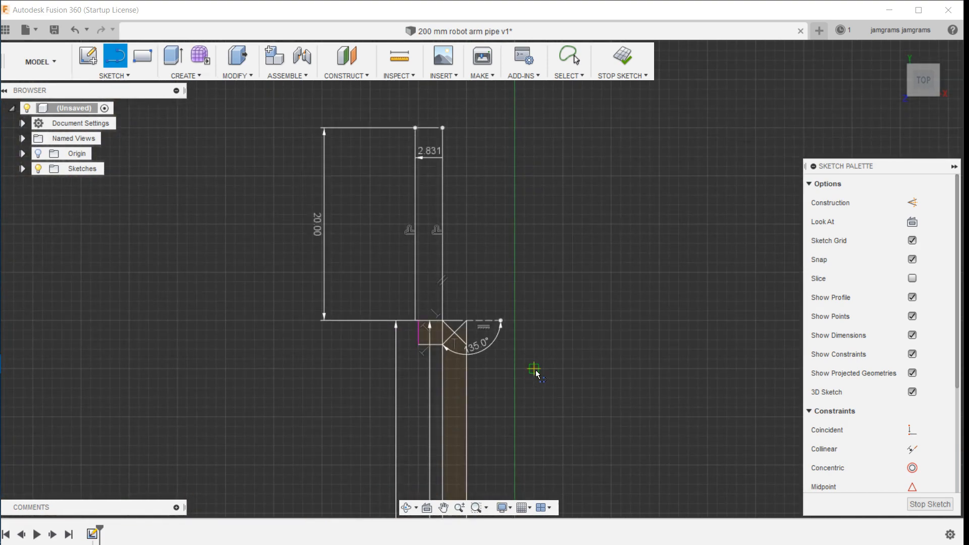
pyautogui.scroll(2, 534, 368)
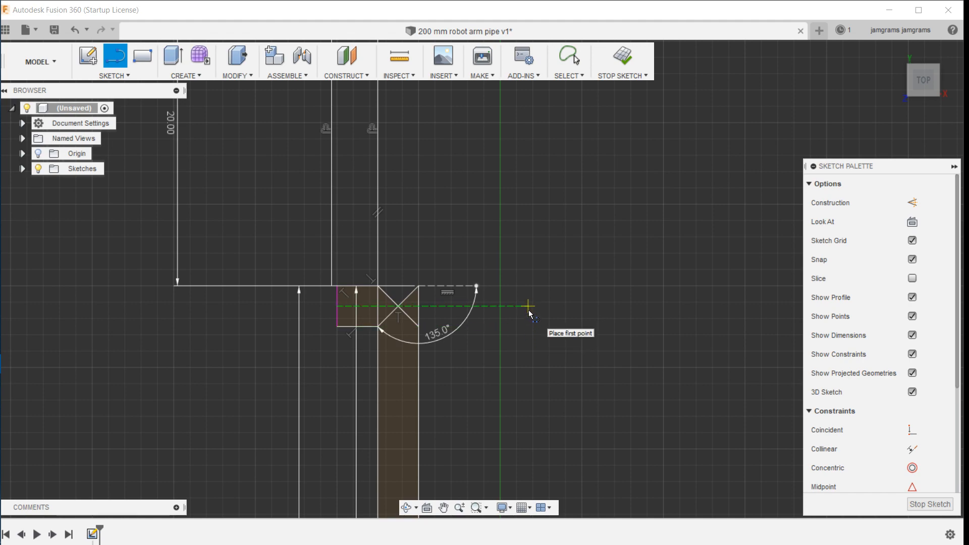
pyautogui.scroll(2, 529, 315)
pyautogui.scroll(1, 528, 315)
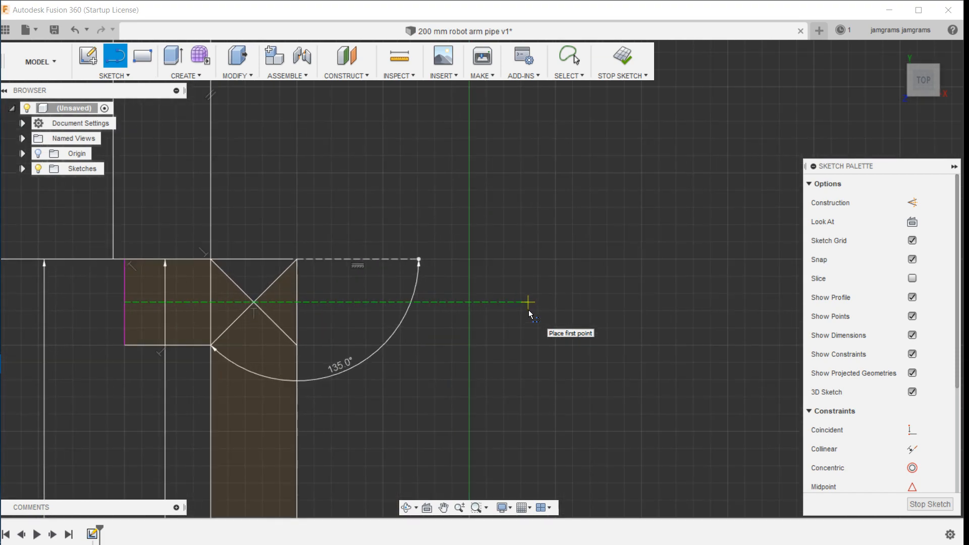
# Step: Draw two crossing diagonals between opposite corners of the square left of the middle vertical line
pyautogui.click(210, 259)
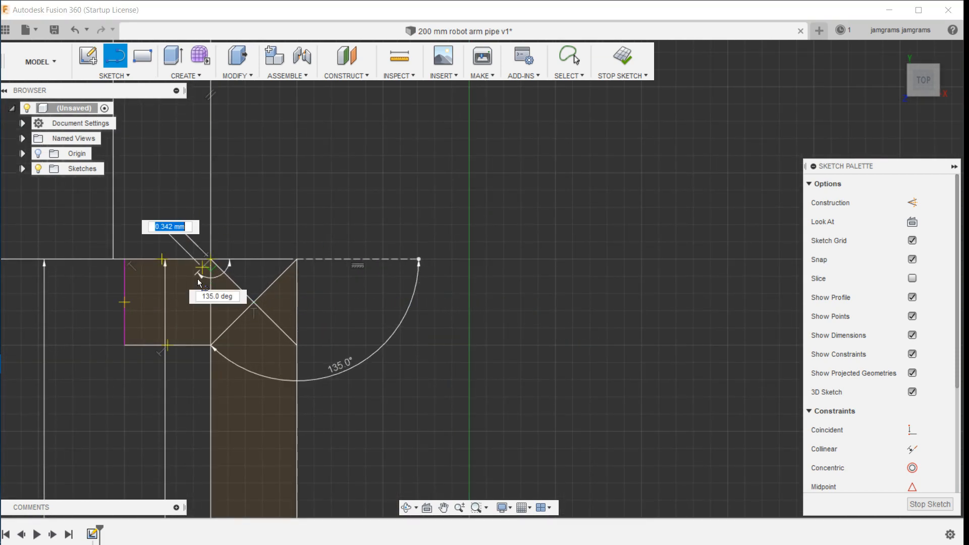
pyautogui.doubleClick(125, 345)
pyautogui.click(125, 260)
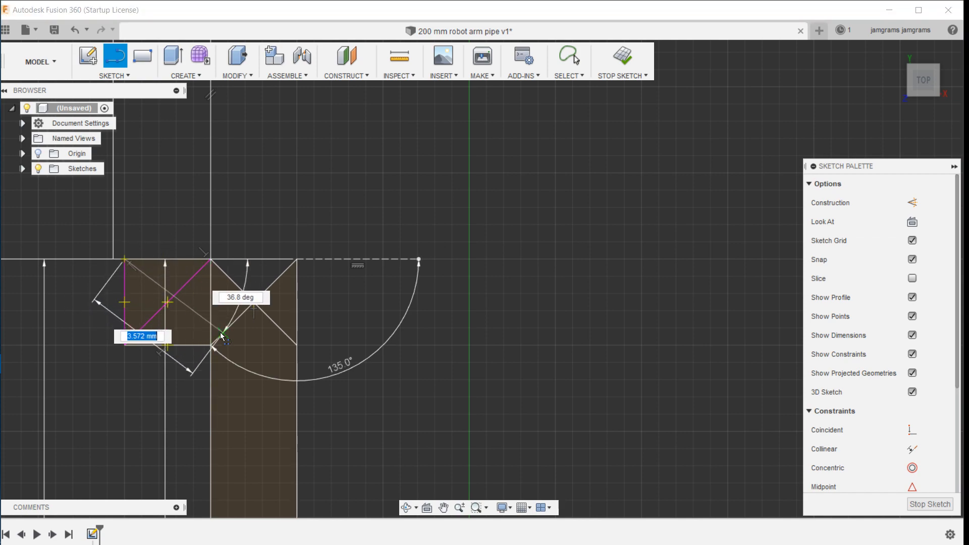
pyautogui.doubleClick(211, 345)
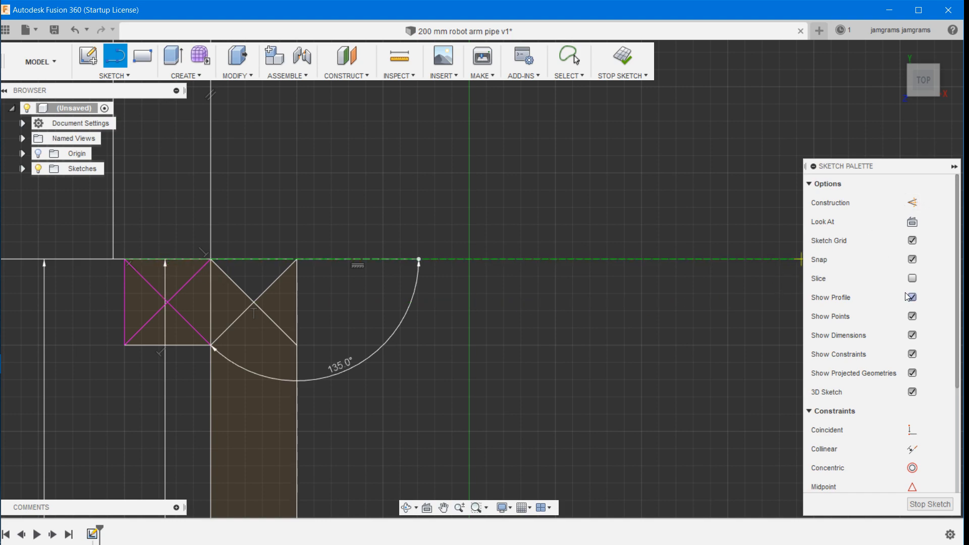
# Step: Hide the sketch dimensions and start another line in the sketch
pyautogui.click(913, 335)
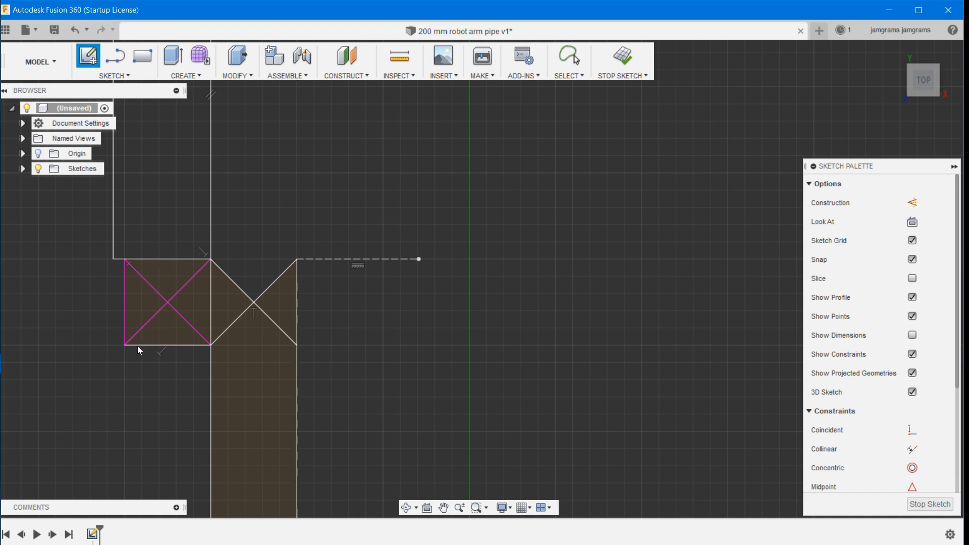
pyautogui.press('l')
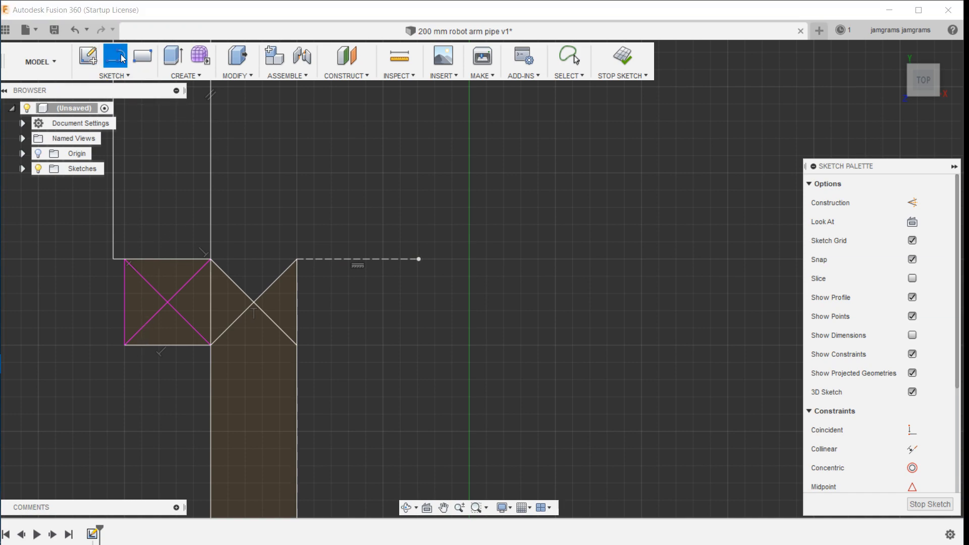
# Step: Delete the outer vertical edge, the rising diagonal and the lower edge of the small square outside the pipe wall
pyautogui.press('Escape')
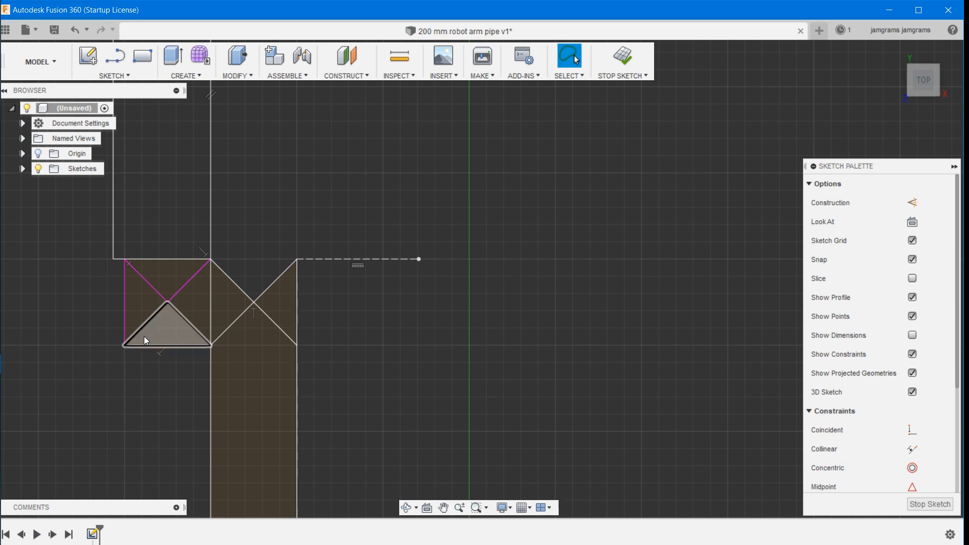
pyautogui.click(144, 336)
pyautogui.press('Escape')
pyautogui.click(124, 328)
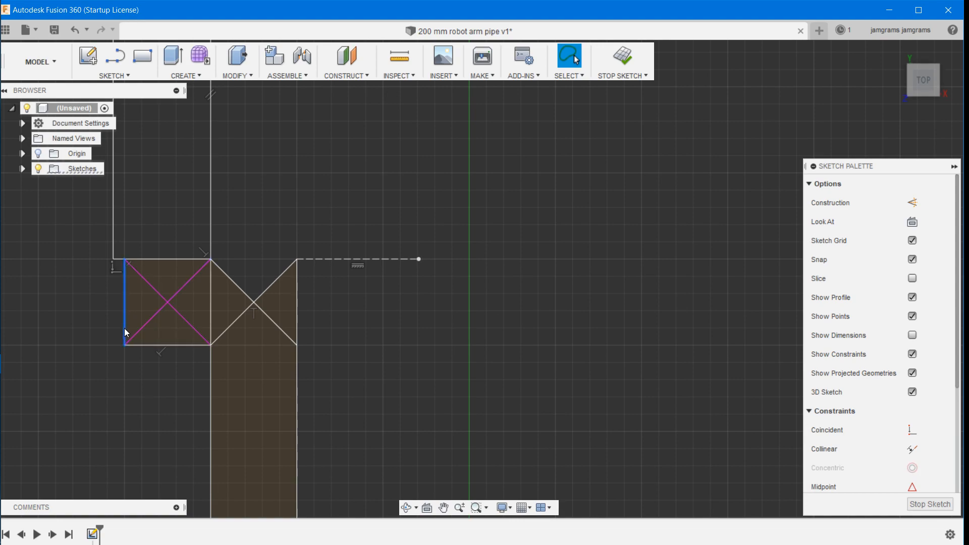
pyautogui.press('Delete')
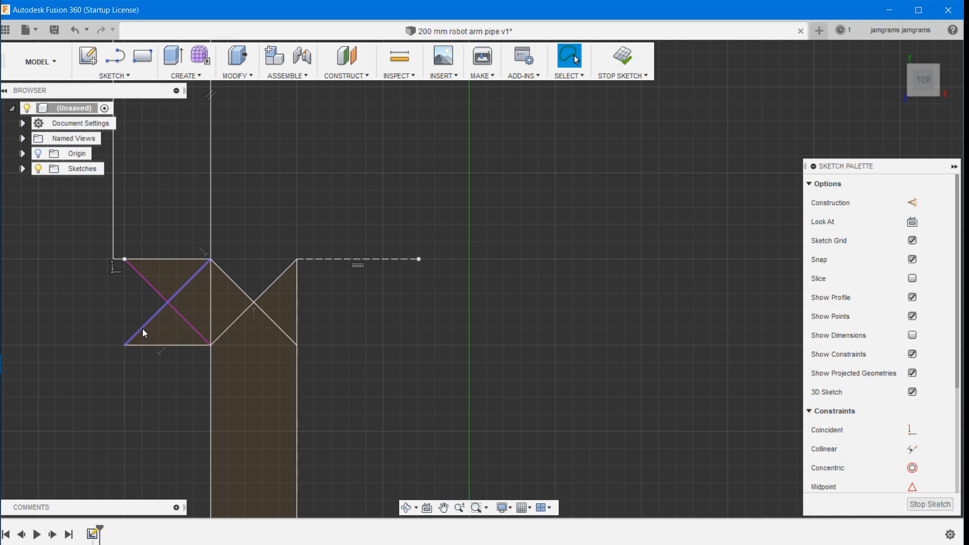
pyautogui.click(144, 328)
pyautogui.press('Delete')
pyautogui.click(144, 345)
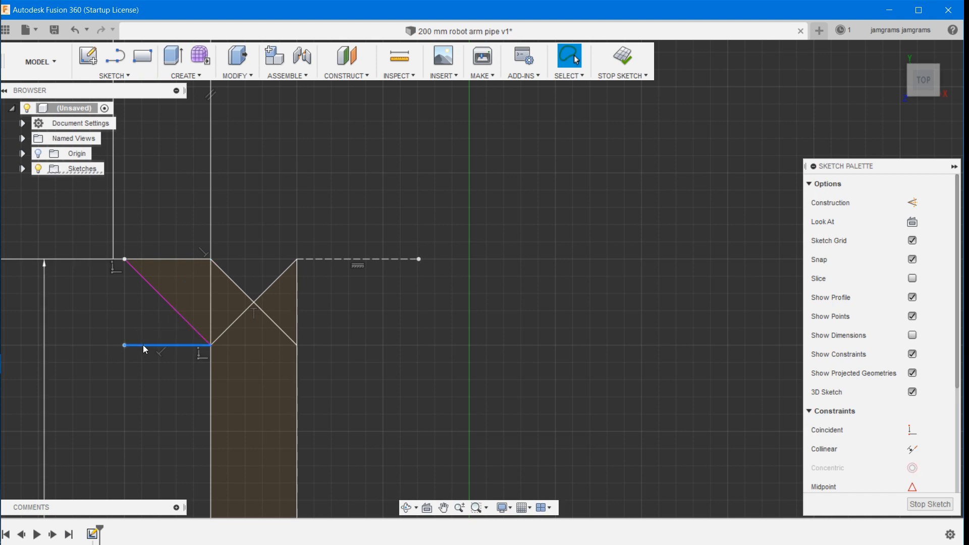
pyautogui.press('Delete')
# Step: Delete the rising diagonal inside the wall's upper end and try to delete the inner wall line's segment above the remaining diagonal
pyautogui.click(270, 286)
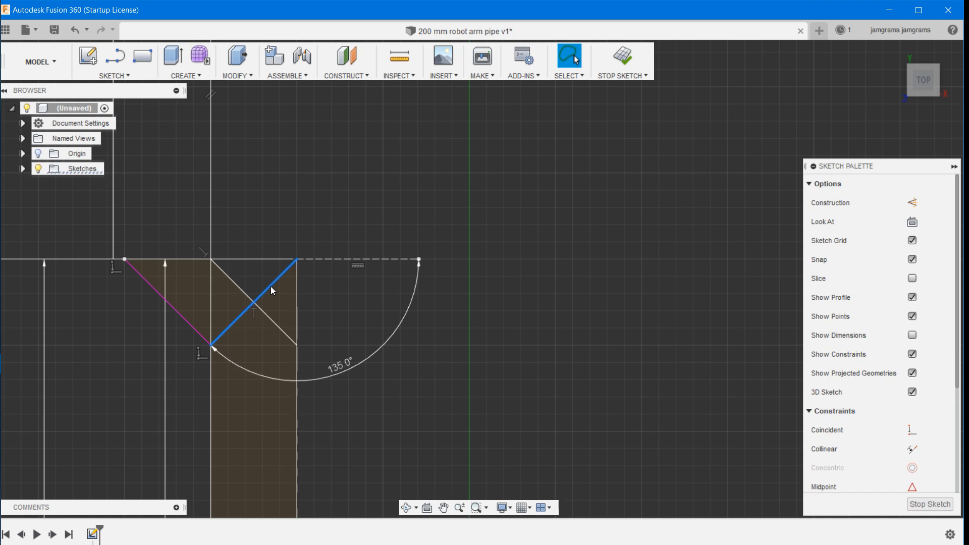
pyautogui.press('Delete')
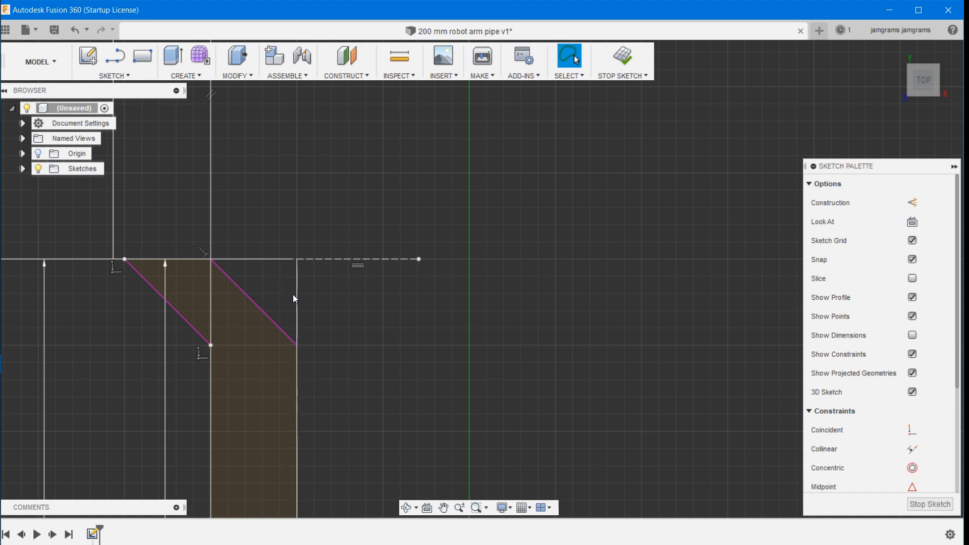
pyautogui.click(294, 296)
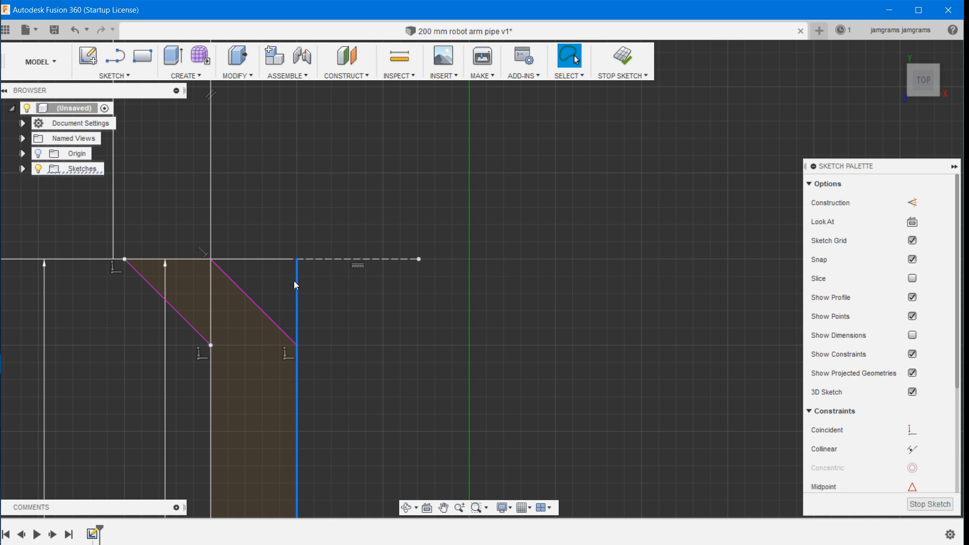
pyautogui.press('Delete')
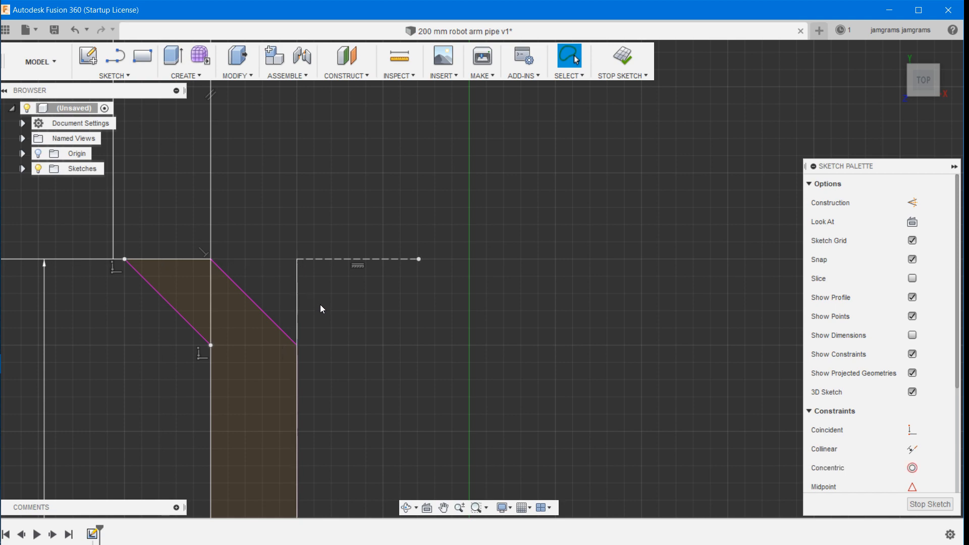
# Step: Draw a vertical line from the dashed construction line's inner end down to the lower end of the wall's diagonal
pyautogui.click(296, 262)
pyautogui.press('l')
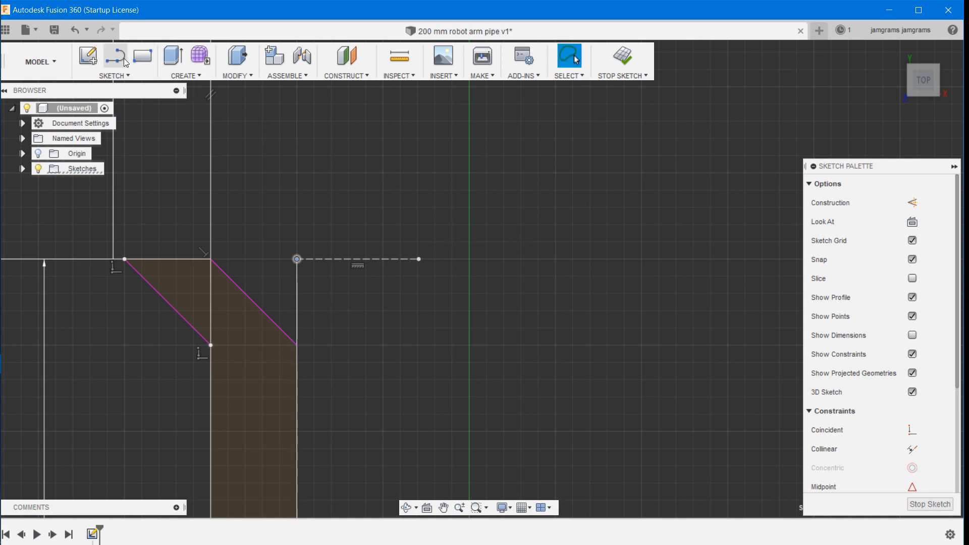
pyautogui.click(296, 259)
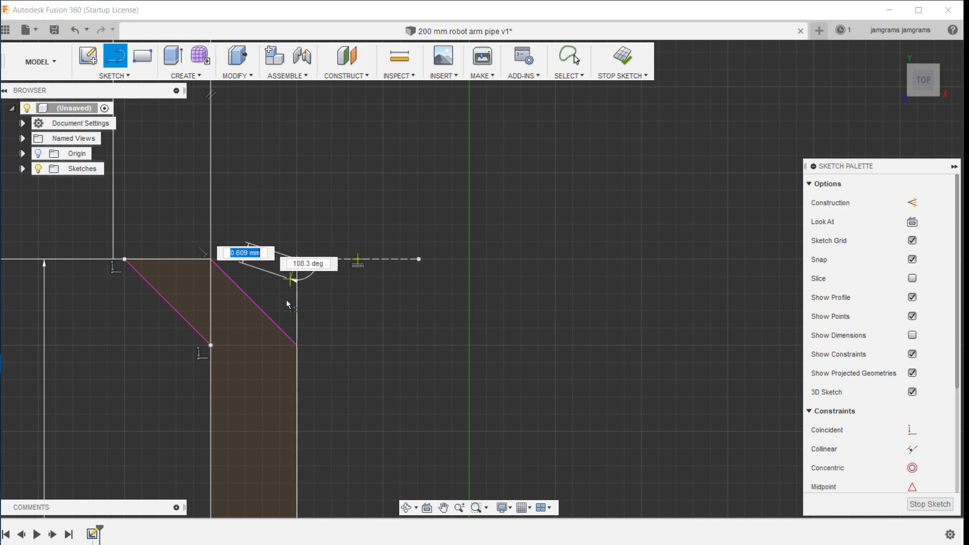
pyautogui.click(297, 346)
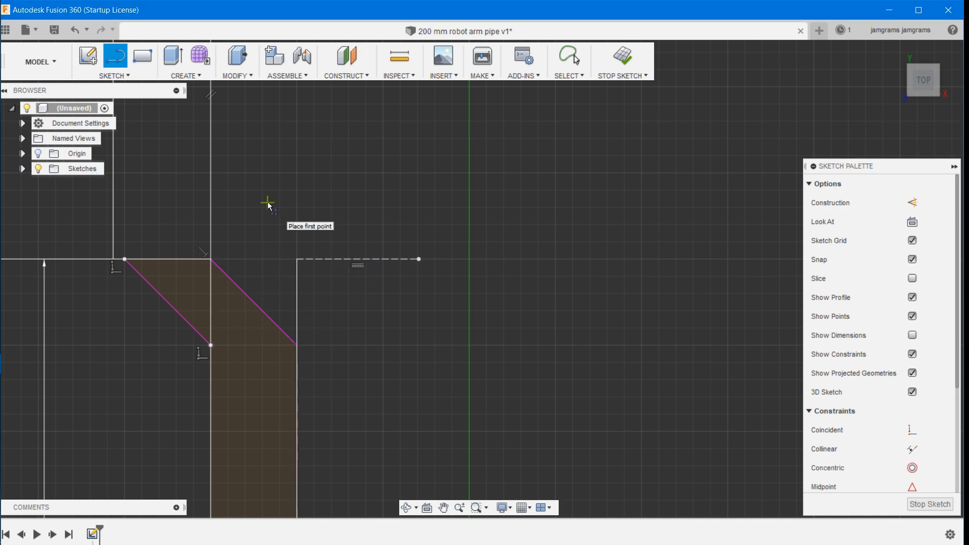
pyautogui.press('Escape')
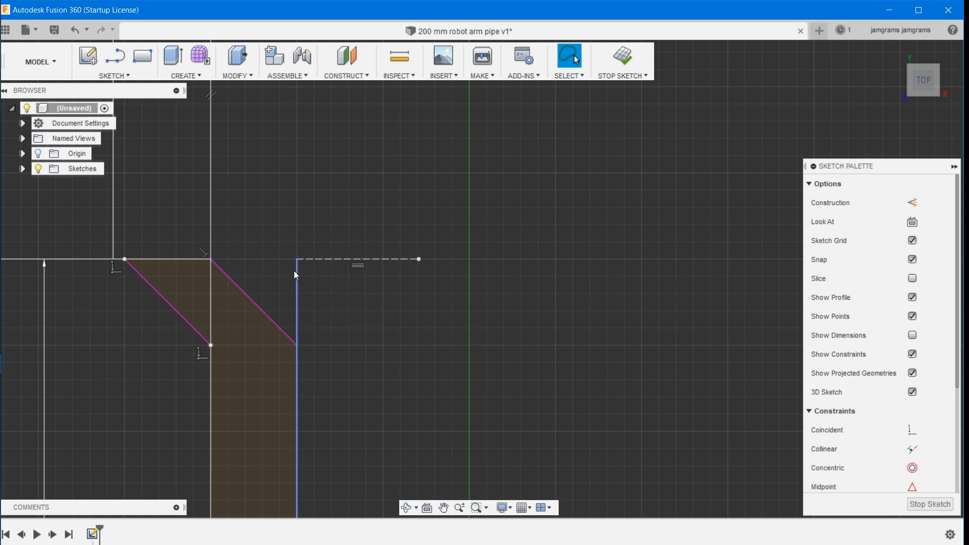
# Step: Delete the long inner wall line and the short vertical line below the construction line
pyautogui.click(297, 373)
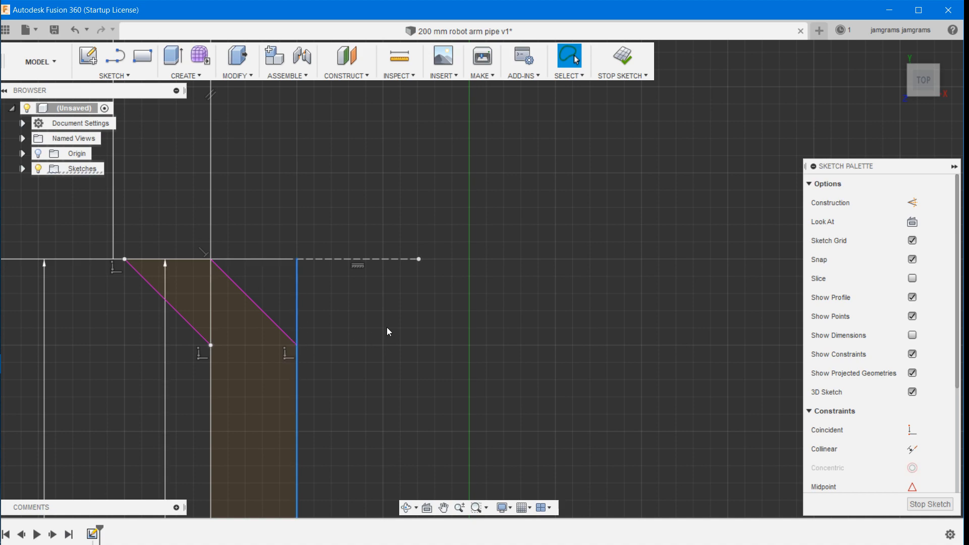
pyautogui.press('Delete')
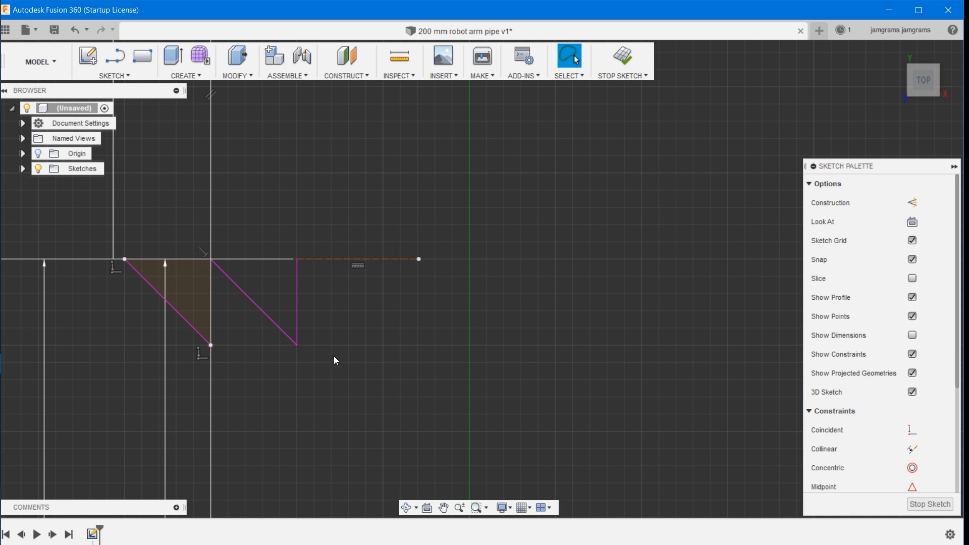
pyautogui.scroll(-5, 332, 359)
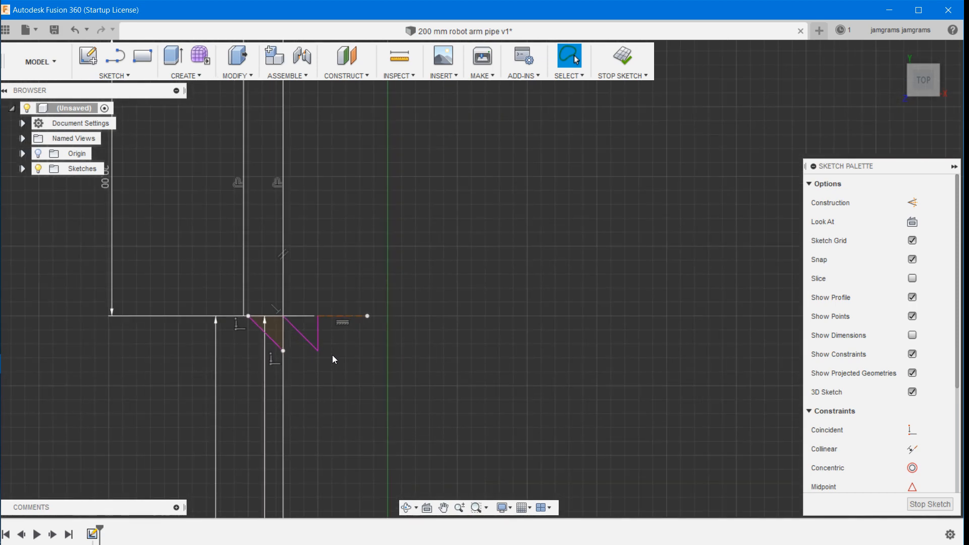
pyautogui.click(318, 328)
pyautogui.press('Delete')
# Step: Delete the horizontal line with its attached length dimension and the dashed construction line at the wall's upper end
pyautogui.click(295, 319)
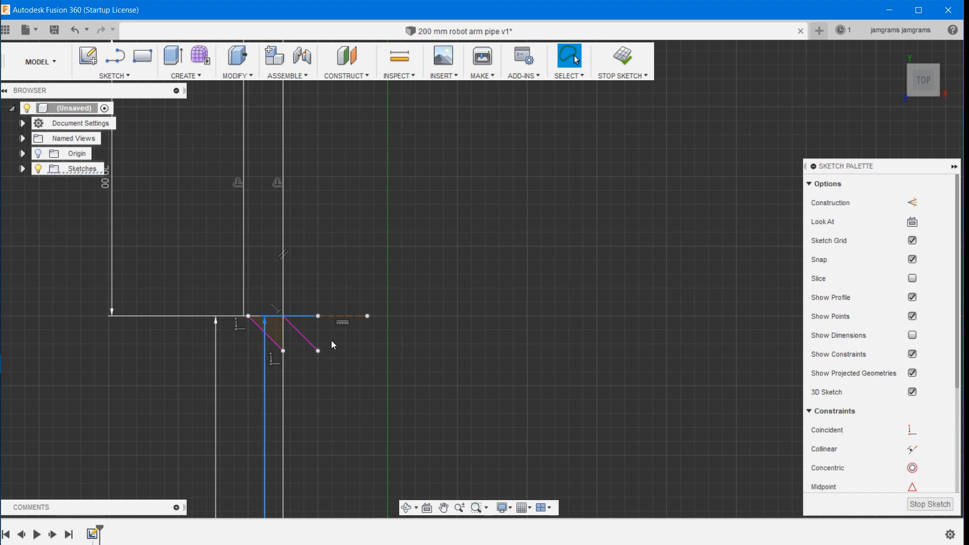
pyautogui.press('Delete')
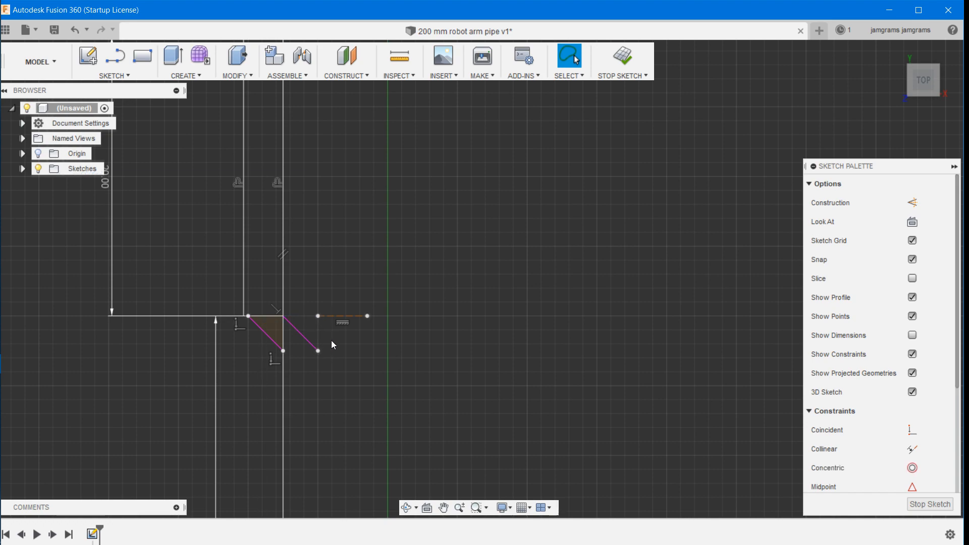
pyautogui.click(345, 317)
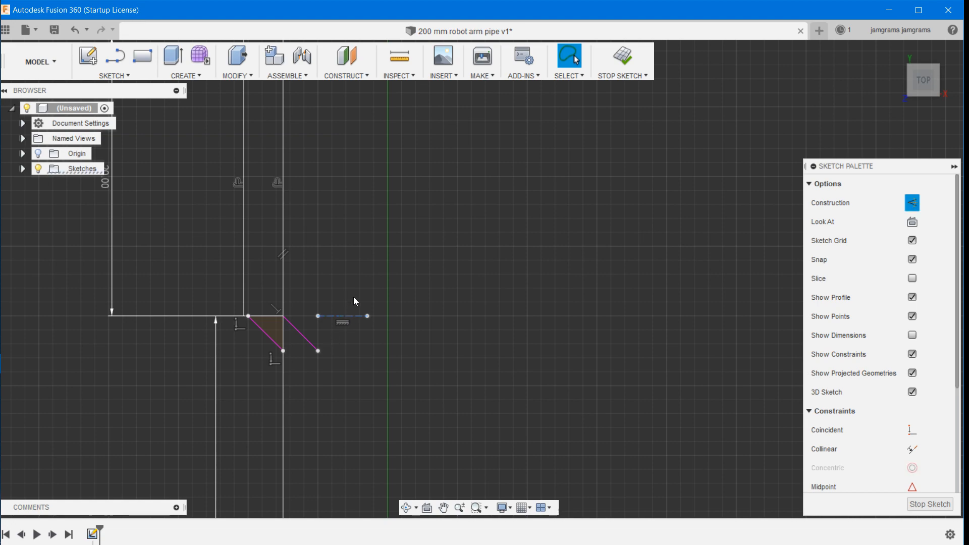
pyautogui.press('Delete')
# Step: Draw a 180 mm vertical line straight down from the lower end of the wall's inner diagonal
pyautogui.scroll(3, 322, 357)
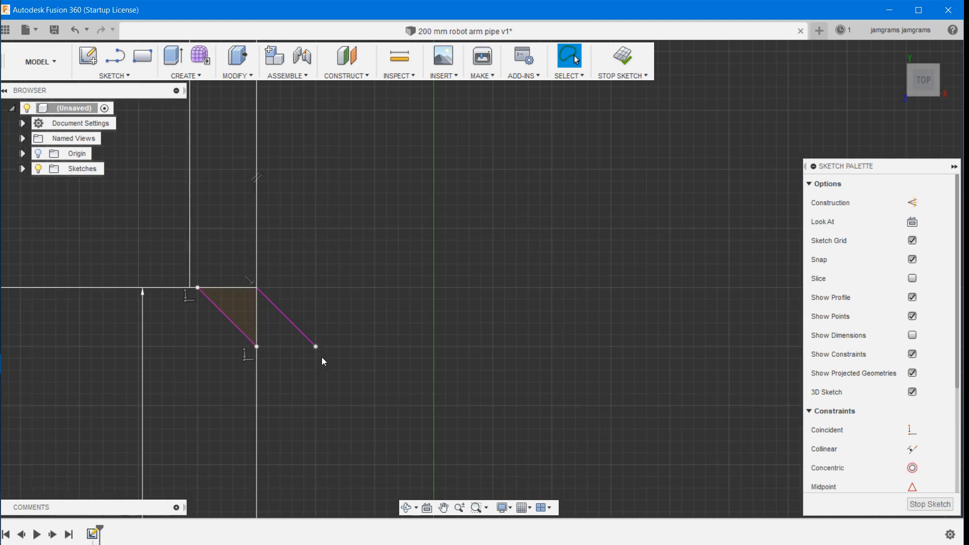
pyautogui.click(123, 51)
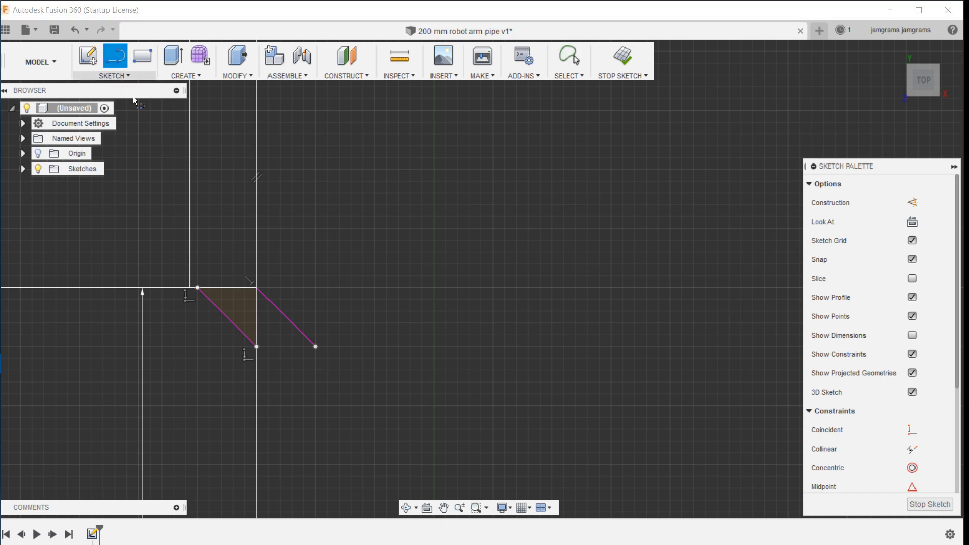
pyautogui.click(316, 347)
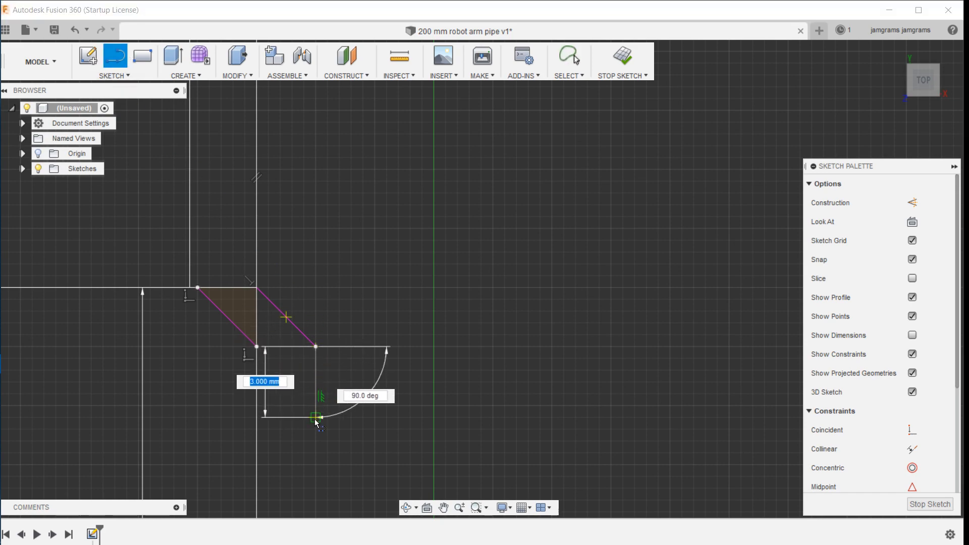
pyautogui.write('100')
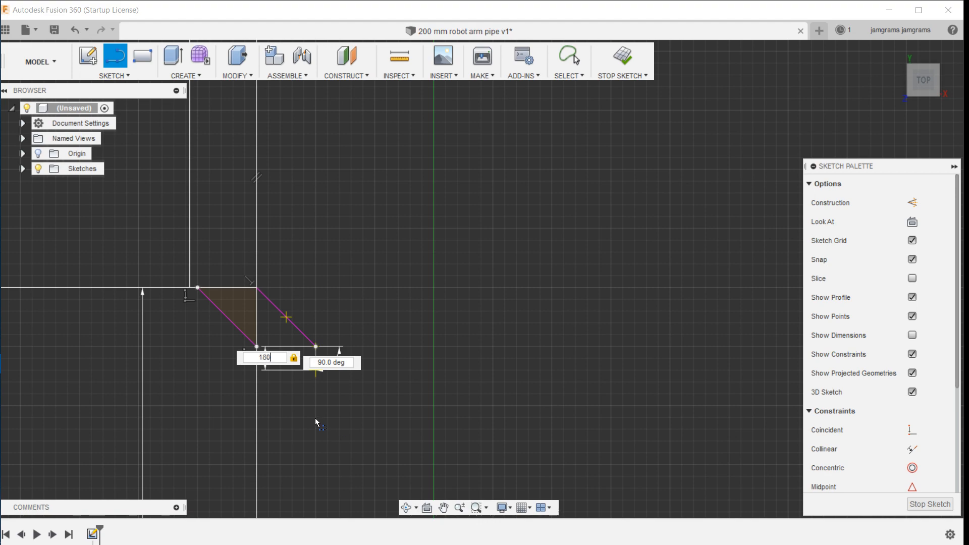
pyautogui.press('Return')
pyautogui.press('Escape')
# Step: Undo the recent line edits at the wall's upper end, including the 180 mm inner wall line
pyautogui.scroll(3, 416, 371)
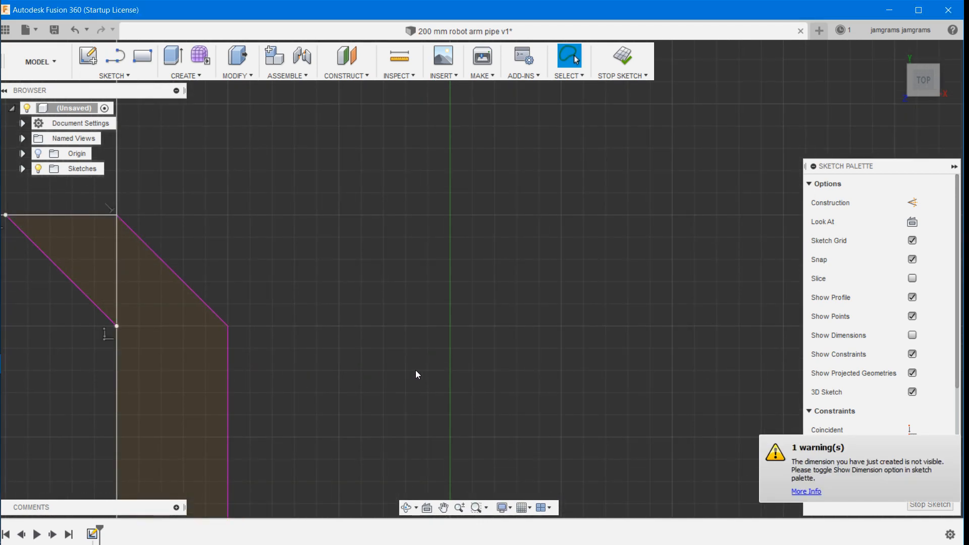
pyautogui.scroll(-6, 358, 381)
pyautogui.scroll(-4, 341, 450)
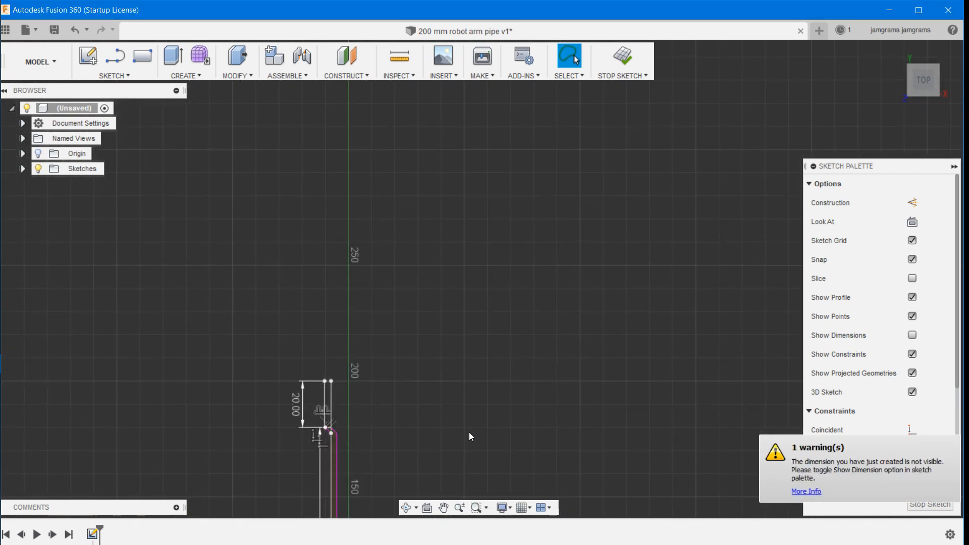
pyautogui.click(443, 508)
pyautogui.moveTo(418, 429); pyautogui.dragTo(445, 272)
pyautogui.moveTo(445, 272); pyautogui.dragTo(410, 126, button='middle')
pyautogui.scroll(-2, 441, 299)
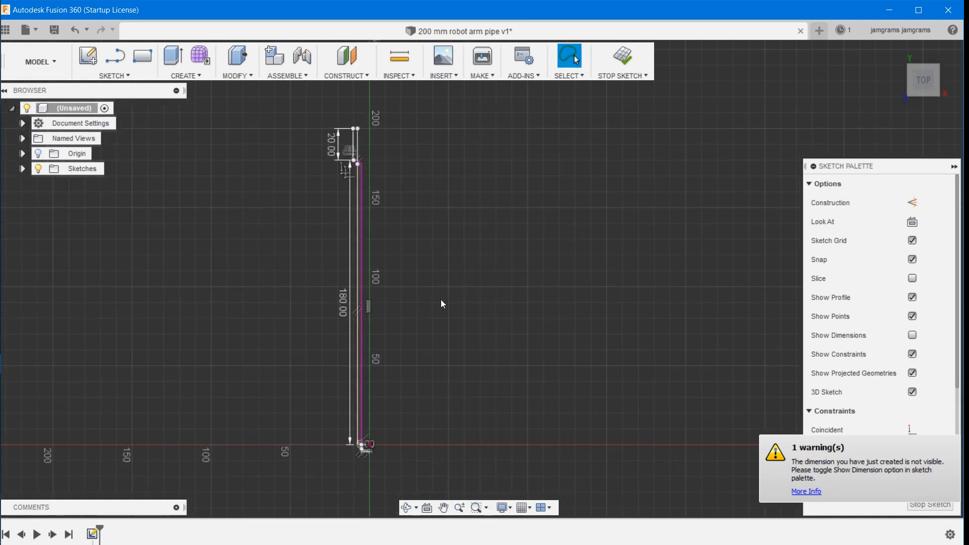
pyautogui.scroll(6, 392, 450)
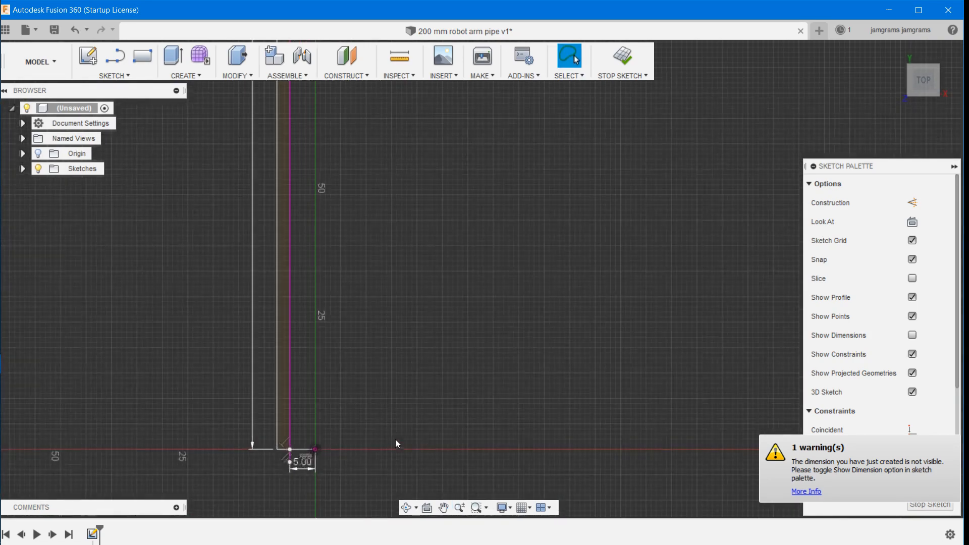
pyautogui.scroll(3, 390, 444)
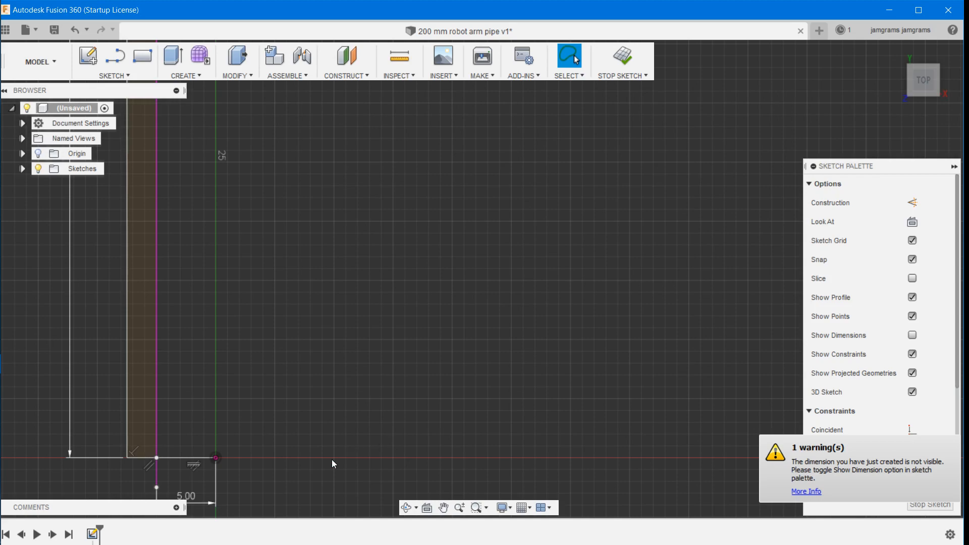
pyautogui.moveTo(300, 473); pyautogui.dragTo(408, 376, button='middle')
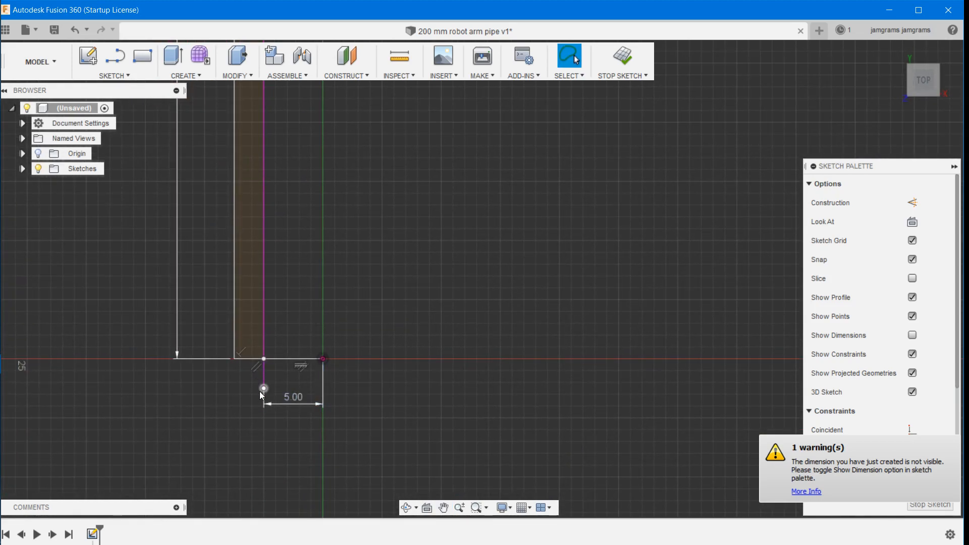
pyautogui.press('Escape')
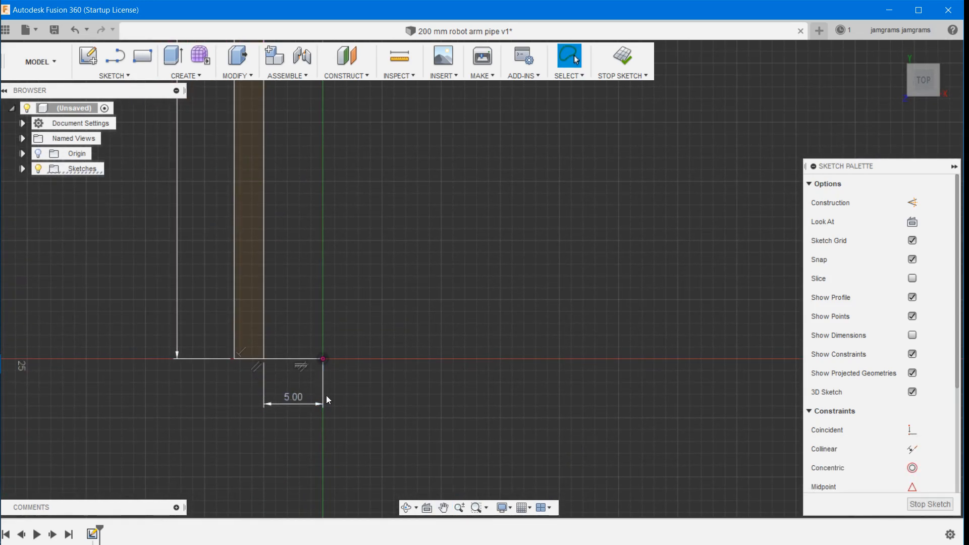
# Step: Examine the wall profile from its lower end near the origin up to the transition into the 20 mm section
pyautogui.scroll(2, 290, 316)
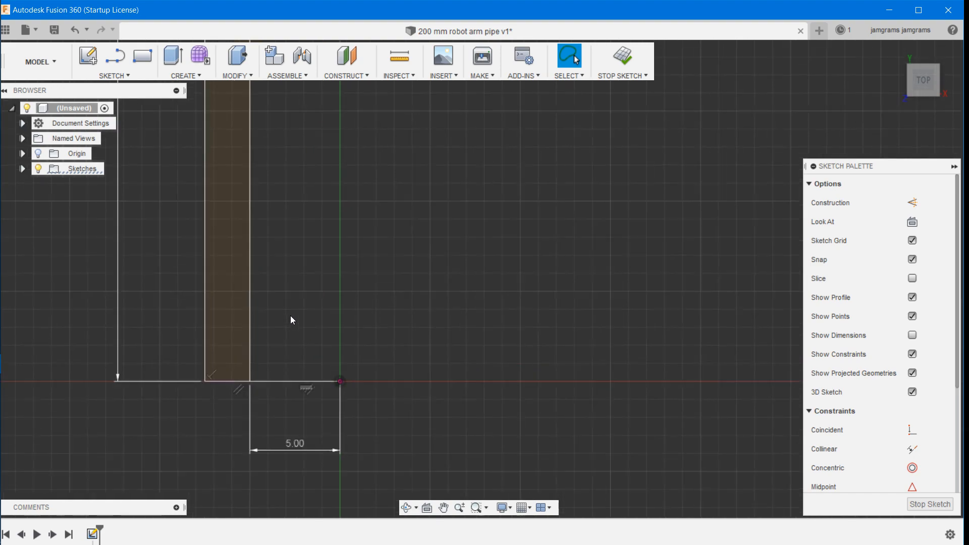
pyautogui.scroll(-5, 290, 317)
pyautogui.scroll(-6, 292, 316)
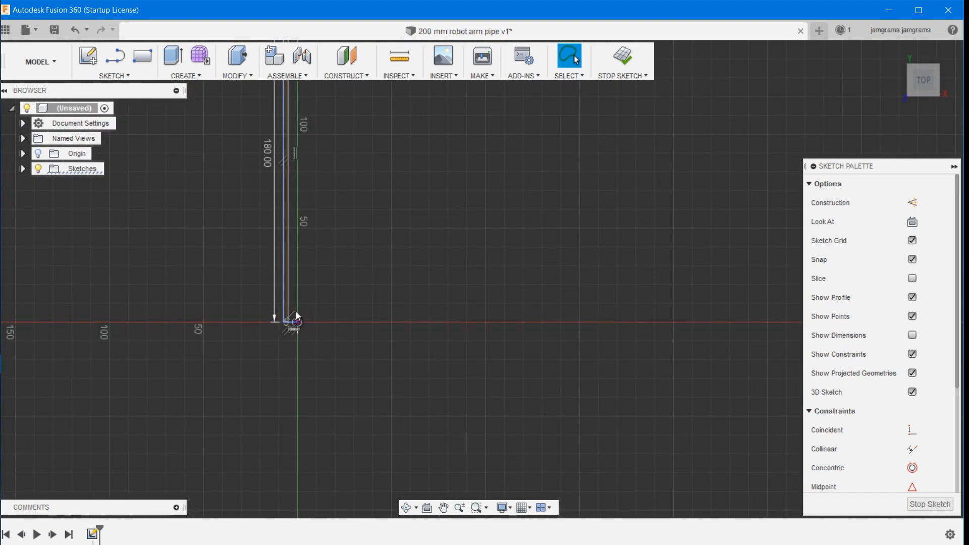
pyautogui.scroll(-4, 332, 250)
pyautogui.scroll(8, 333, 243)
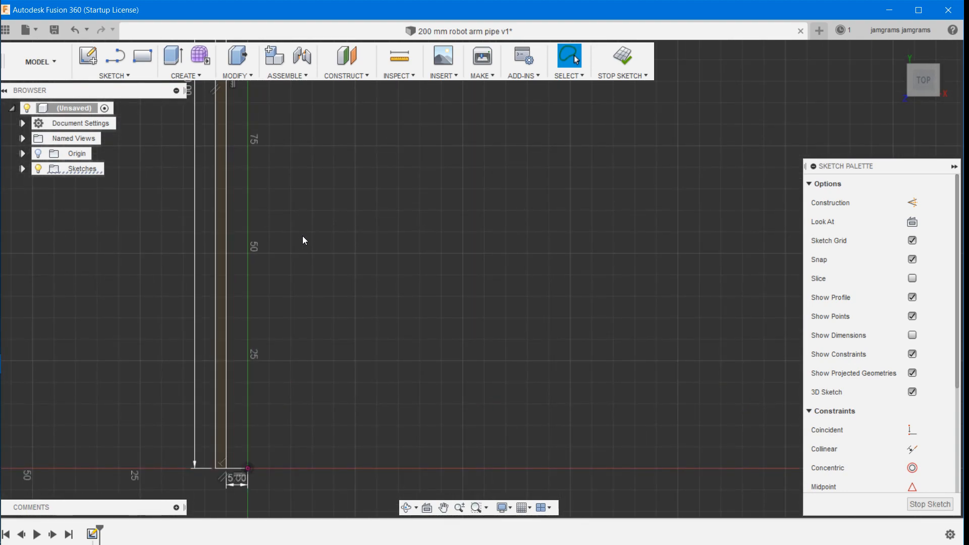
pyautogui.moveTo(271, 201)
pyautogui.mouseDown(button='middle')
pyautogui.moveTo(393, 488)
pyautogui.moveTo(337, 543)
pyautogui.mouseUp(button='middle')
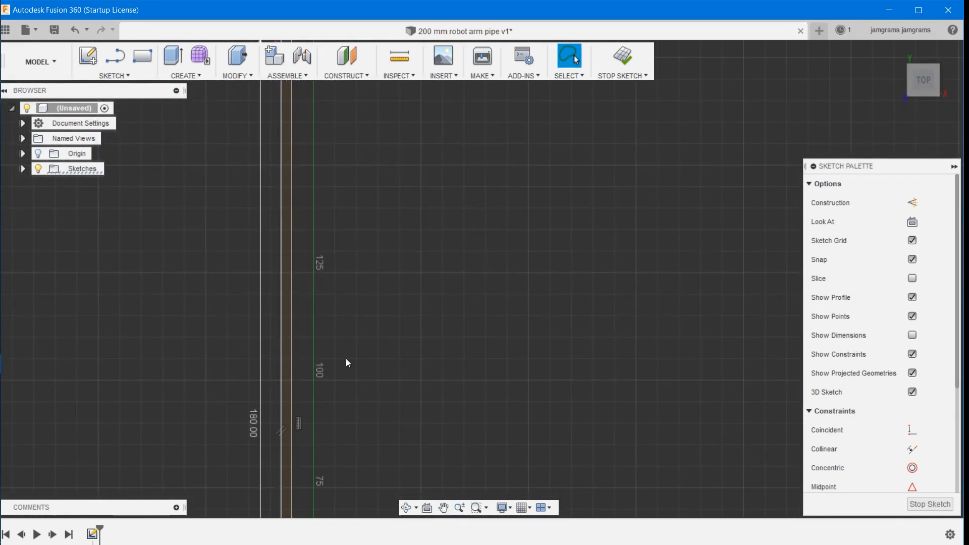
pyautogui.moveTo(369, 214); pyautogui.dragTo(357, 460, button='middle')
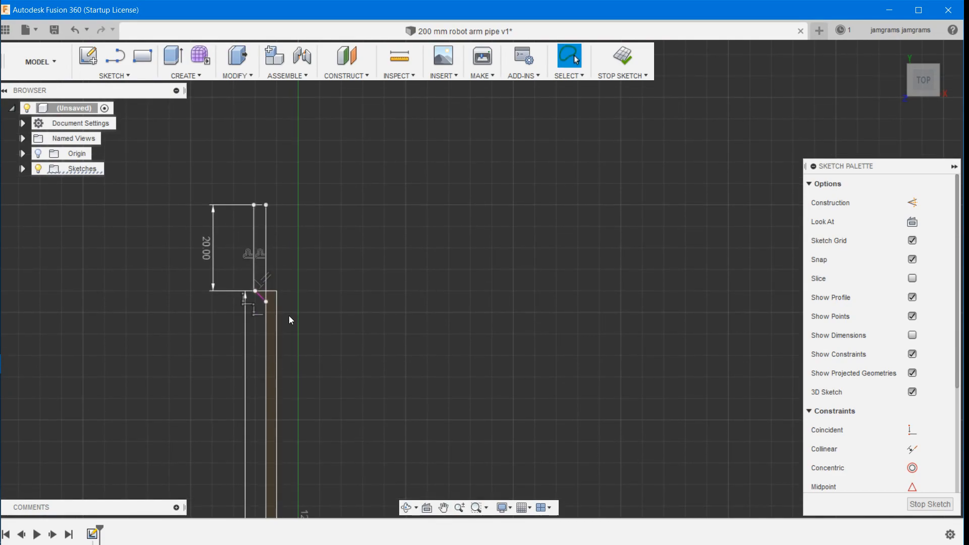
pyautogui.scroll(-3, 289, 316)
pyautogui.scroll(5, 289, 316)
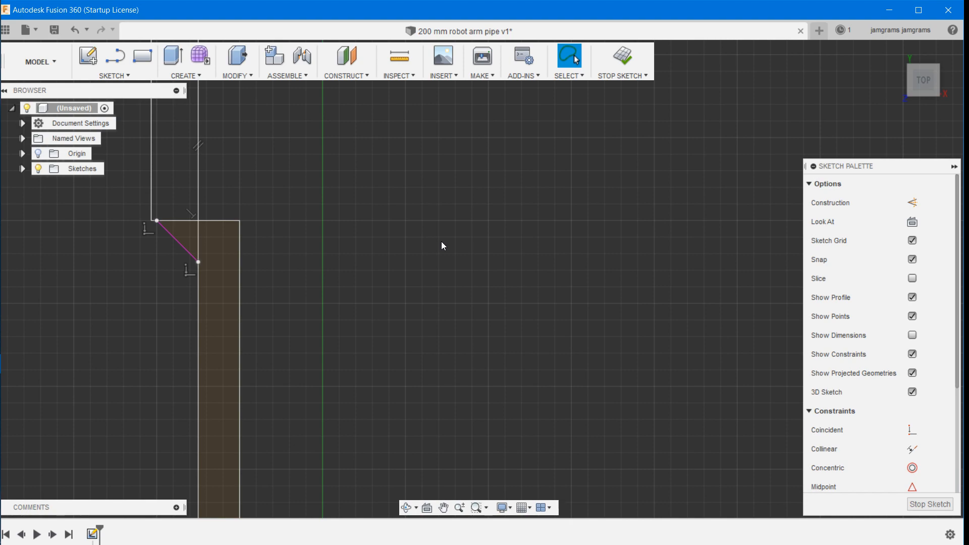
# Step: Undo the last edit at the angled transition and delete the long vertical outer wall line below the outer diagonal
pyautogui.hotkey('ctrl', 'z')
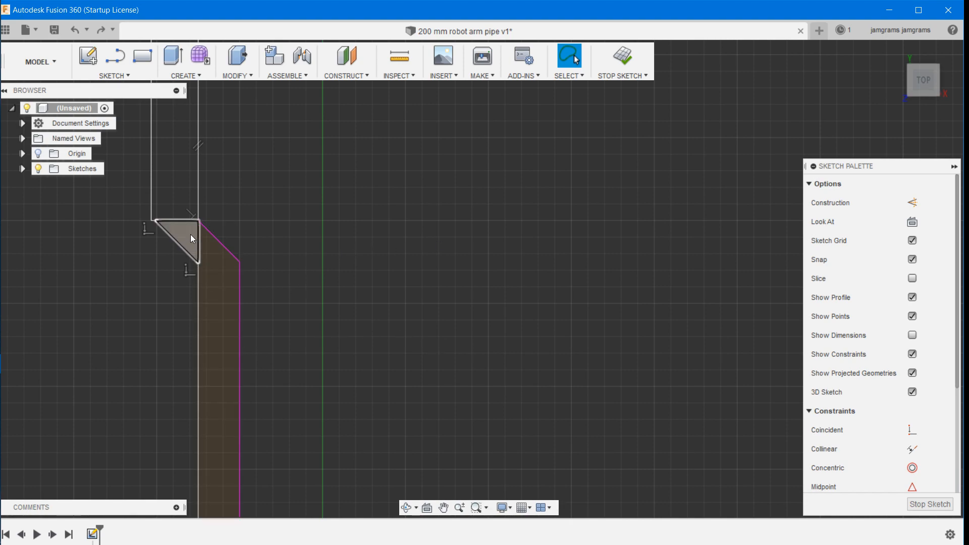
pyautogui.click(198, 290)
pyautogui.press('Delete')
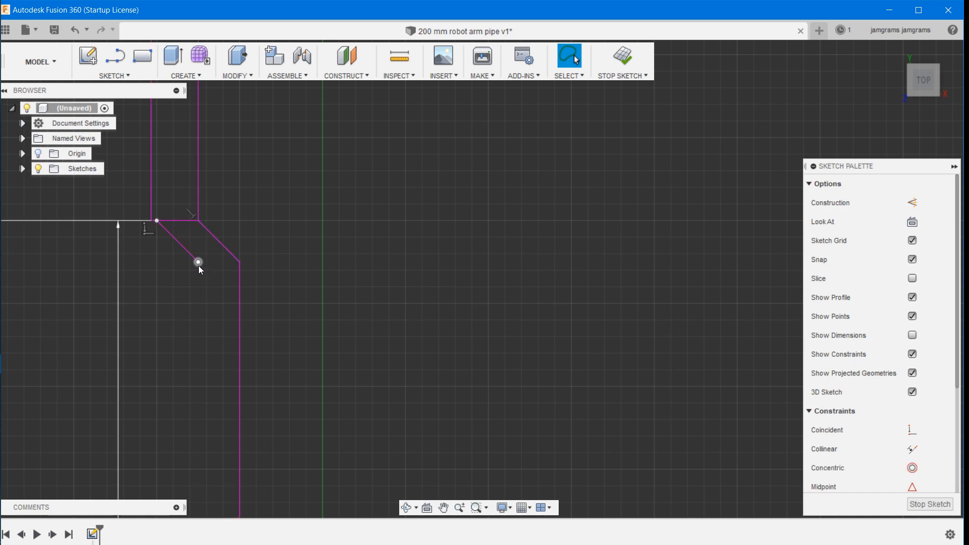
# Step: Draw a 180 mm vertical line straight down from the lower end of the wall's outer diagonal
pyautogui.press('l')
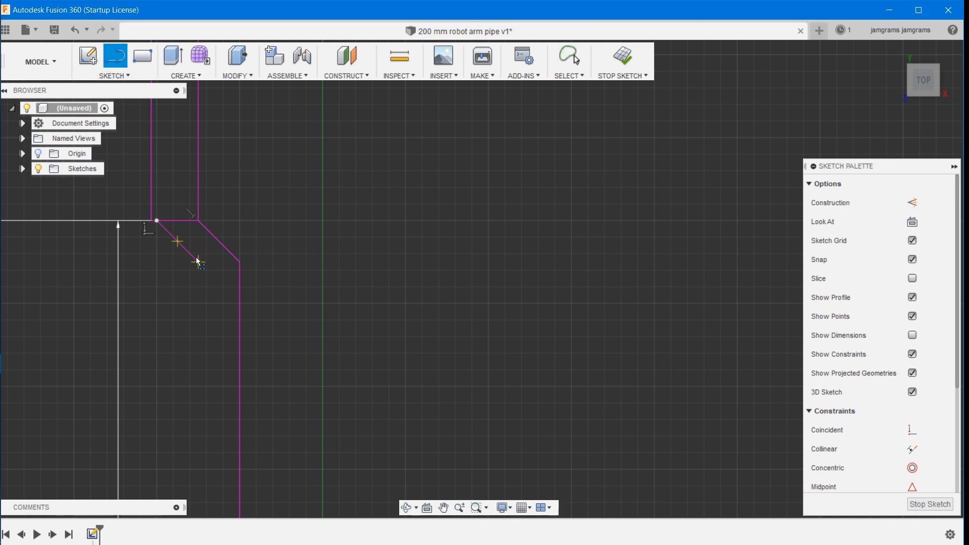
pyautogui.click(198, 262)
pyautogui.write('1')
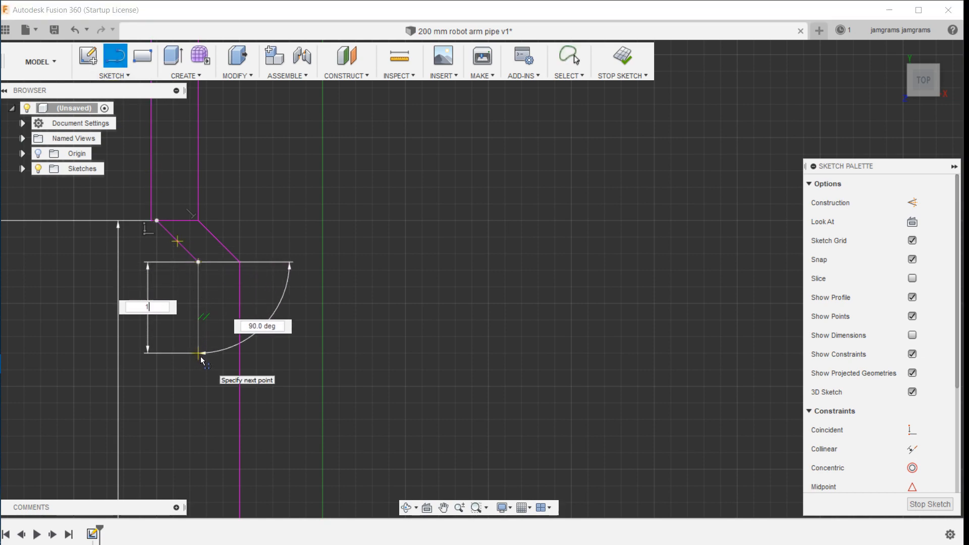
pyautogui.press('Tab')
pyautogui.write('180')
pyautogui.press('Return')
pyautogui.press('Escape')
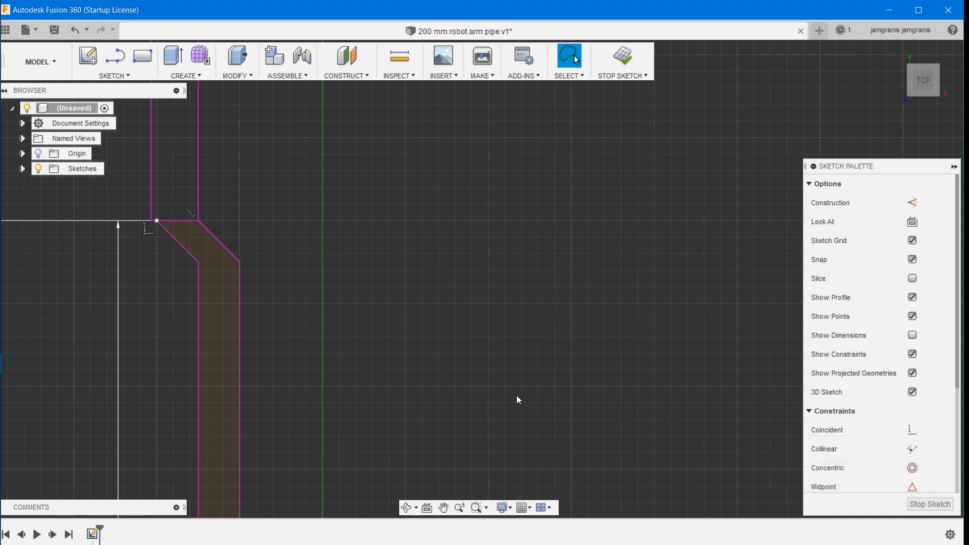
# Step: Examine the two long wall lines down to their lower ends beside the origin
pyautogui.scroll(-4, 517, 395)
pyautogui.moveTo(504, 404)
pyautogui.mouseDown(button='middle')
pyautogui.moveTo(509, 328)
pyautogui.moveTo(461, 186)
pyautogui.moveTo(463, 89)
pyautogui.mouseUp(button='middle')
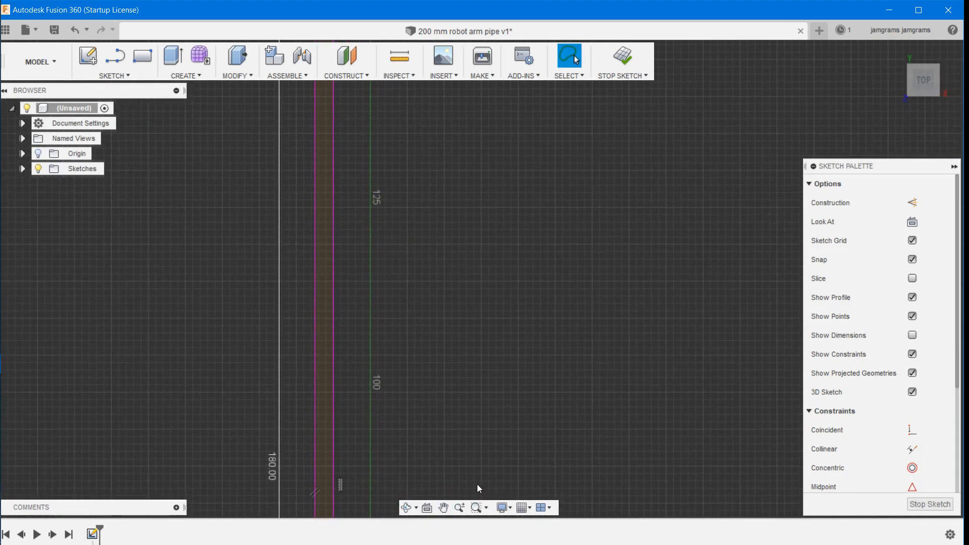
pyautogui.moveTo(468, 458); pyautogui.dragTo(428, 128, button='middle')
pyautogui.moveTo(411, 414); pyautogui.dragTo(398, 192, button='middle')
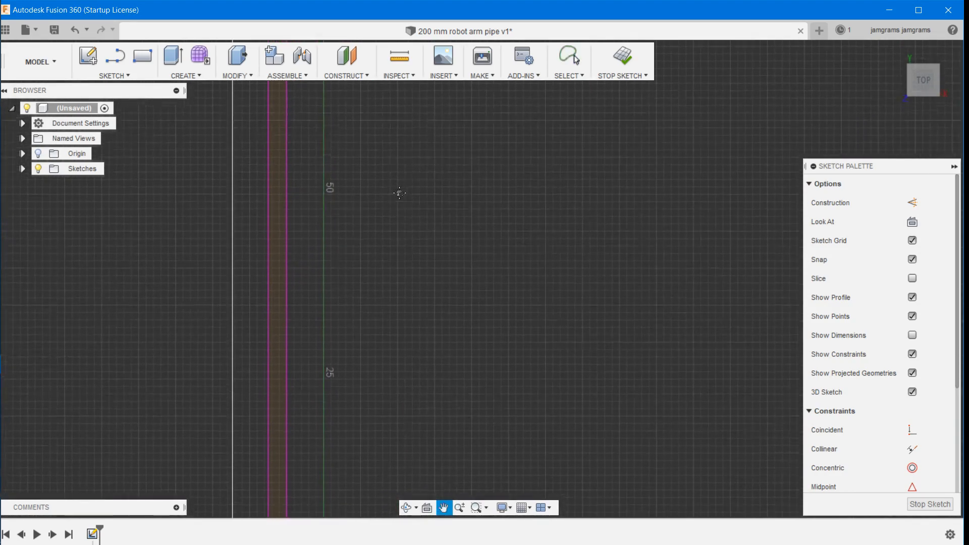
pyautogui.moveTo(389, 426)
pyautogui.mouseDown(button='middle')
pyautogui.moveTo(394, 154)
pyautogui.moveTo(393, 172)
pyautogui.mouseUp(button='middle')
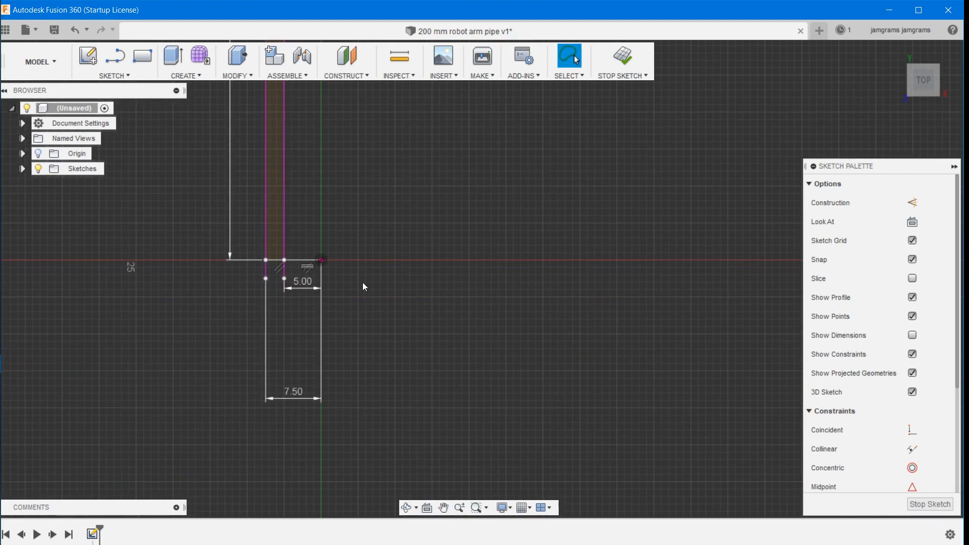
pyautogui.scroll(-2, 362, 283)
pyautogui.scroll(7, 363, 282)
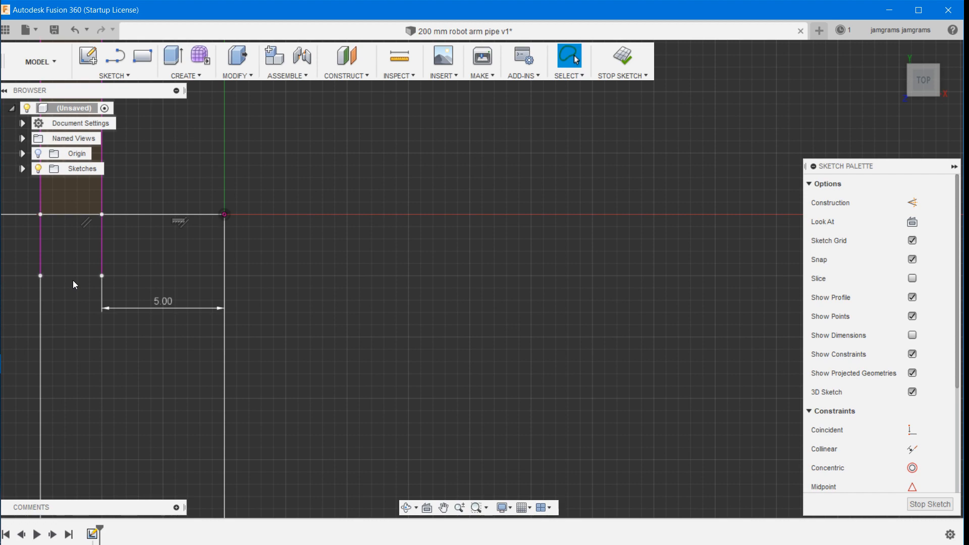
pyautogui.scroll(5, 182, 270)
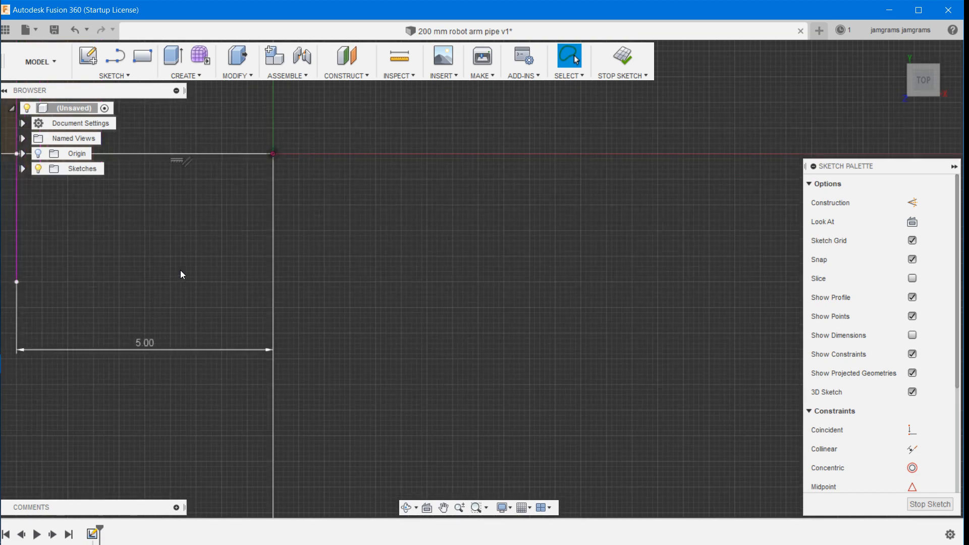
pyautogui.scroll(-15, 181, 270)
pyautogui.scroll(-3, 181, 271)
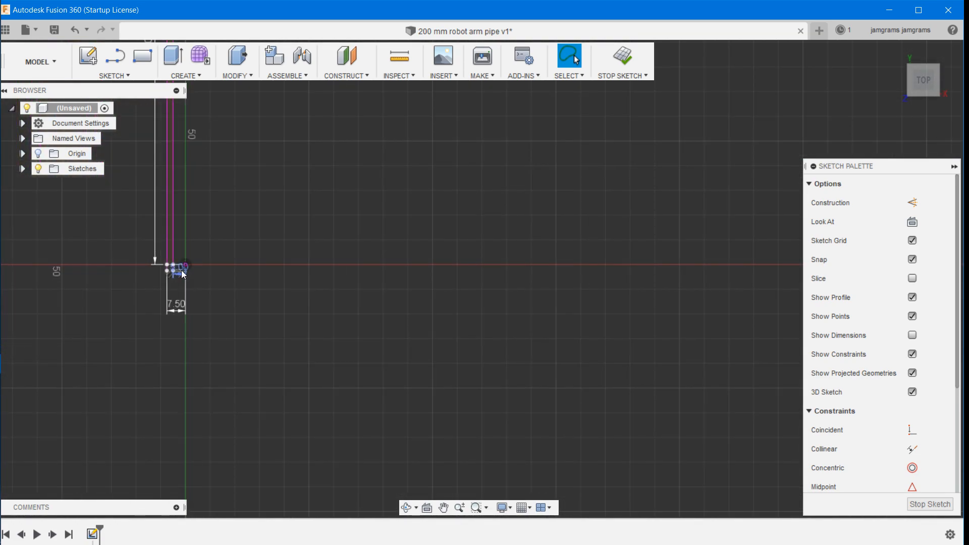
# Step: Undo the recent wall line edits, including both 180 mm lines and the deletion of the original outer line
pyautogui.hotkey('ctrl', 'z')
pyautogui.hotkey('ctrl', 'z')
pyautogui.hotkey('ctrl', 'z')
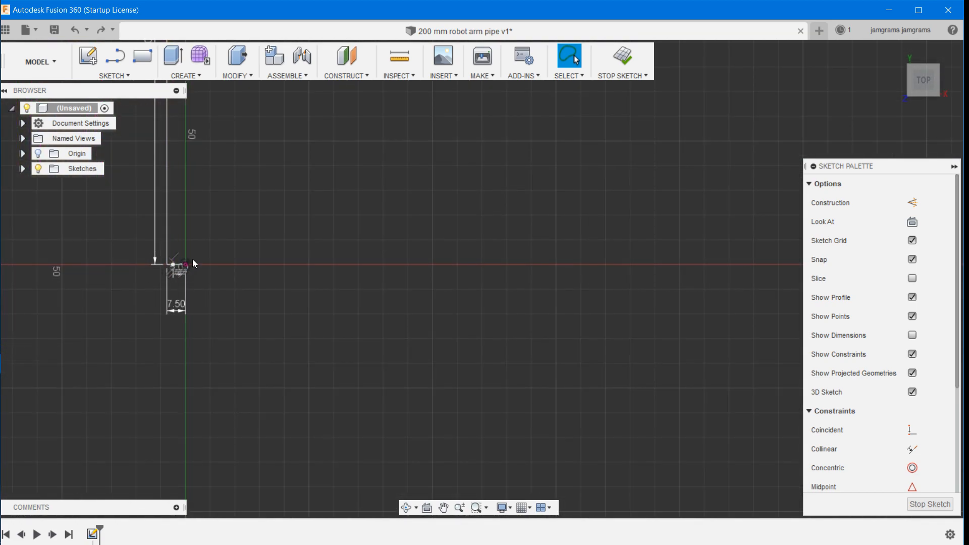
# Step: Delete the long vertical outer wall line and the short horizontal line across the wall at the angled transition
pyautogui.moveTo(182, 174)
pyautogui.mouseDown(button='middle')
pyautogui.moveTo(229, 318)
pyautogui.moveTo(269, 544)
pyautogui.mouseUp(button='middle')
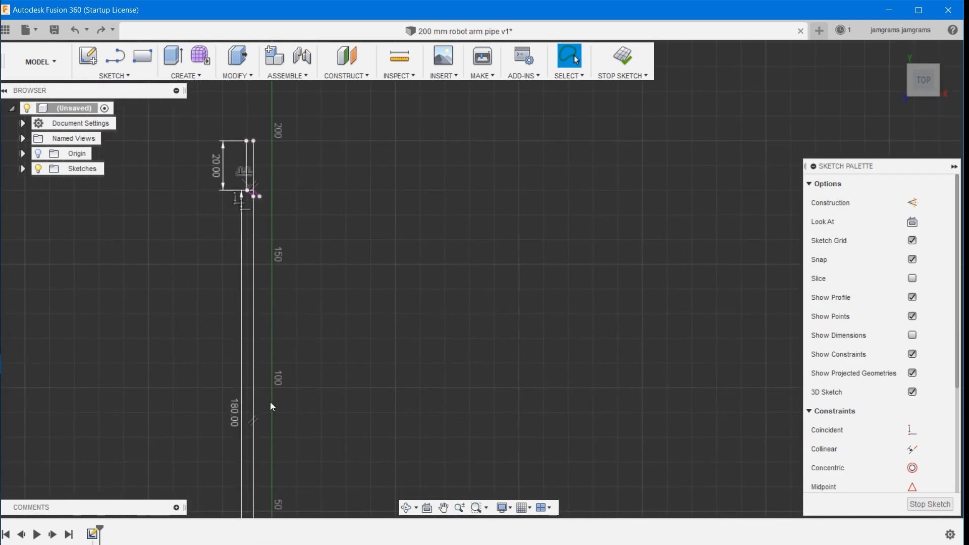
pyautogui.scroll(6, 256, 221)
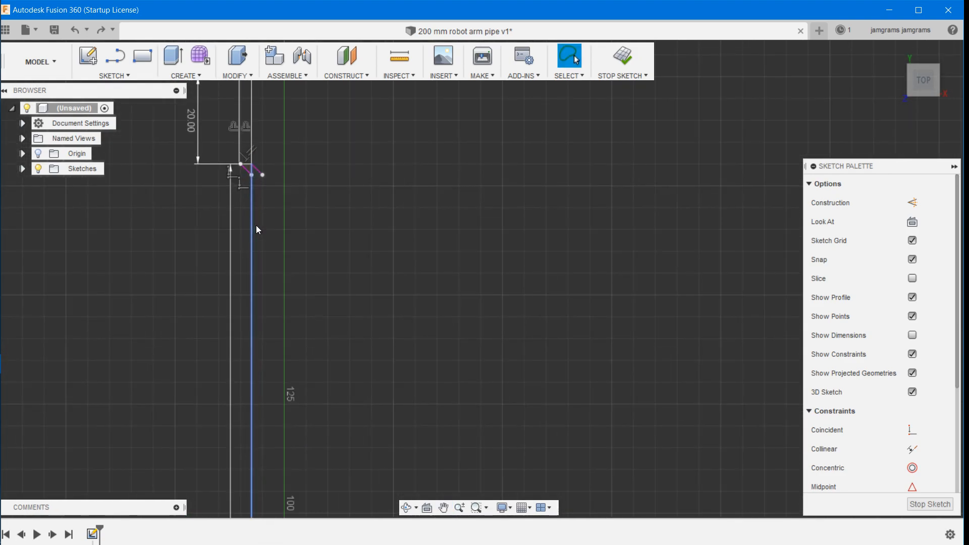
pyautogui.moveTo(266, 142); pyautogui.dragTo(249, 255, button='middle')
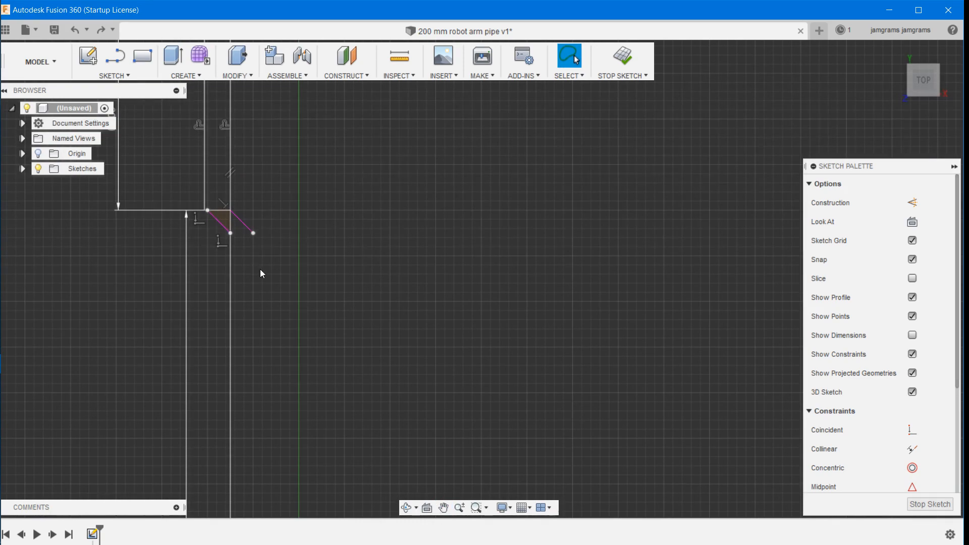
pyautogui.click(231, 268)
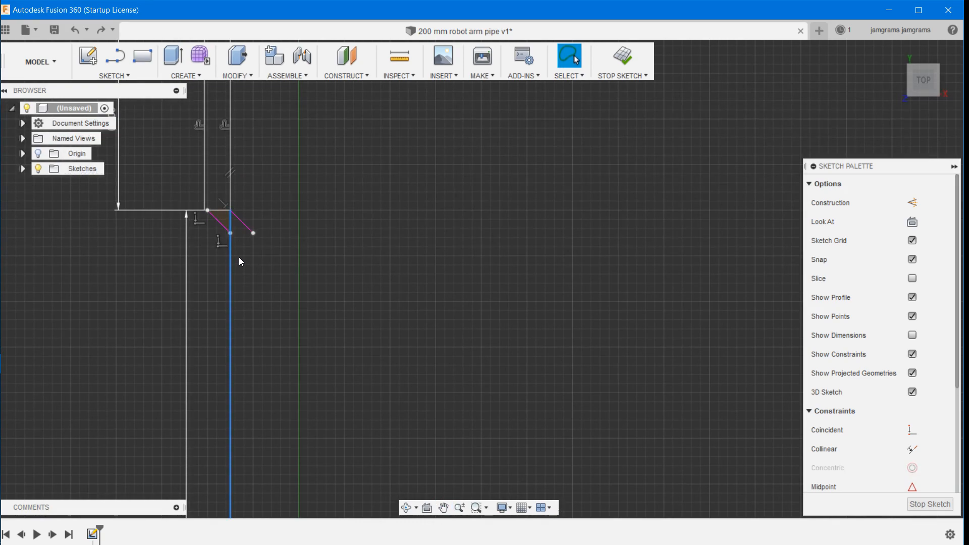
pyautogui.press('Delete')
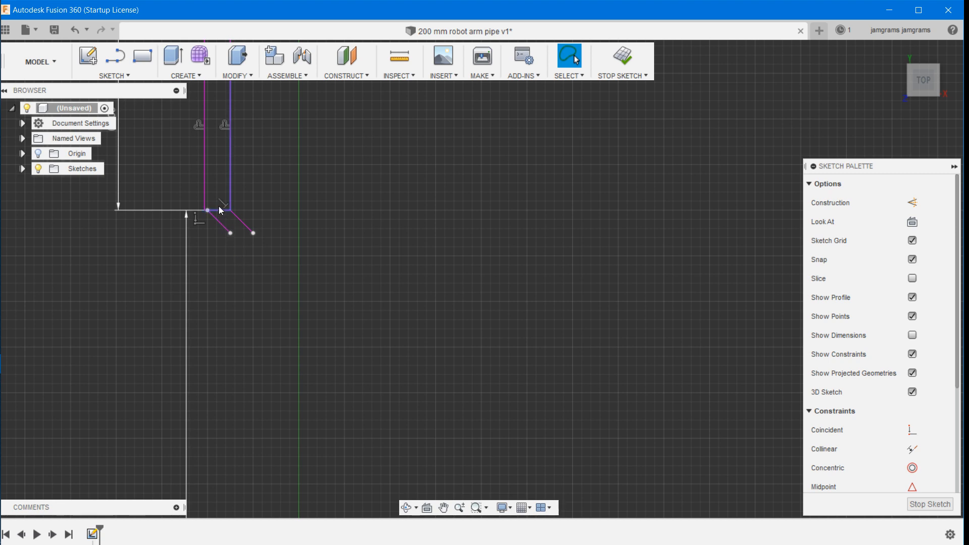
pyautogui.click(217, 210)
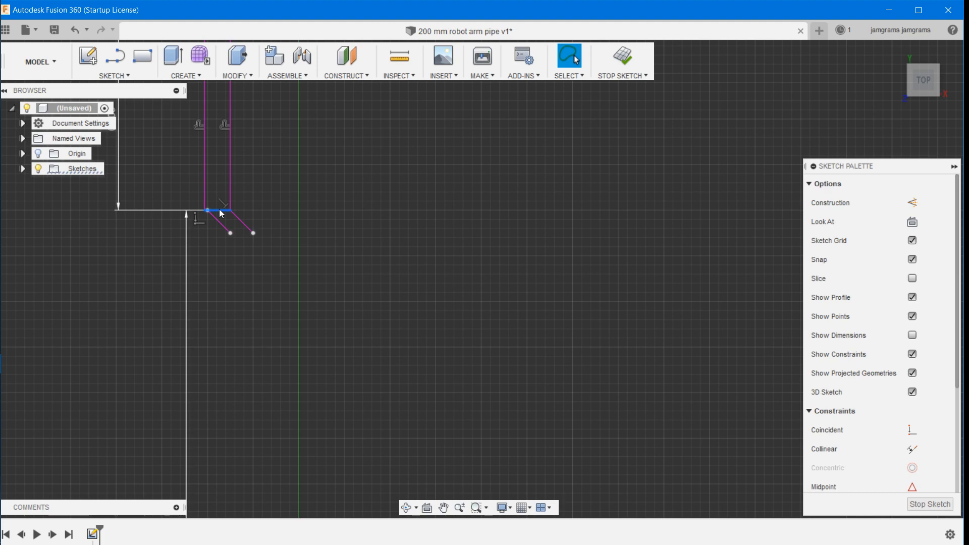
pyautogui.press('Delete')
# Step: Draw the outer wall line from the outer diagonal's lower end down to the baseline point 7.5 mm from the vertical axis
pyautogui.scroll(-3, 227, 236)
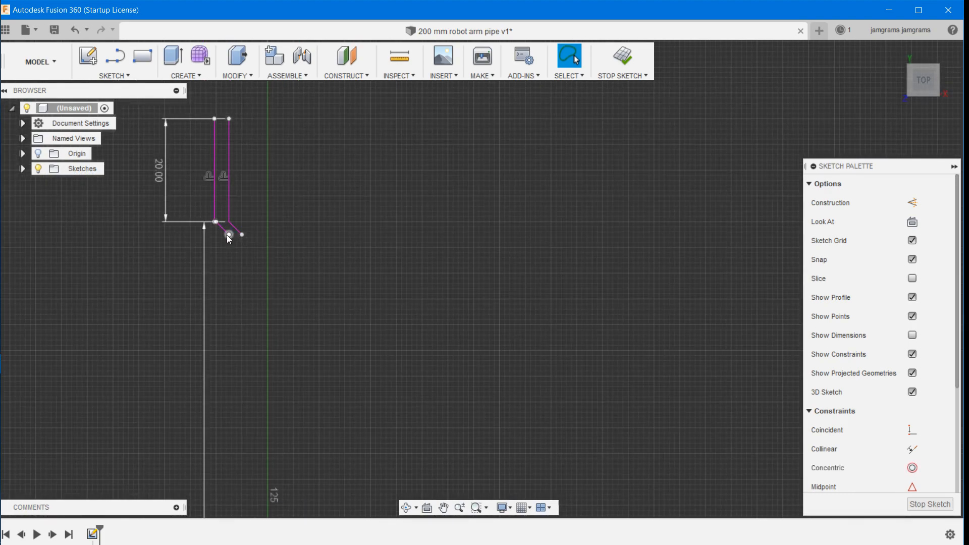
pyautogui.scroll(6, 226, 235)
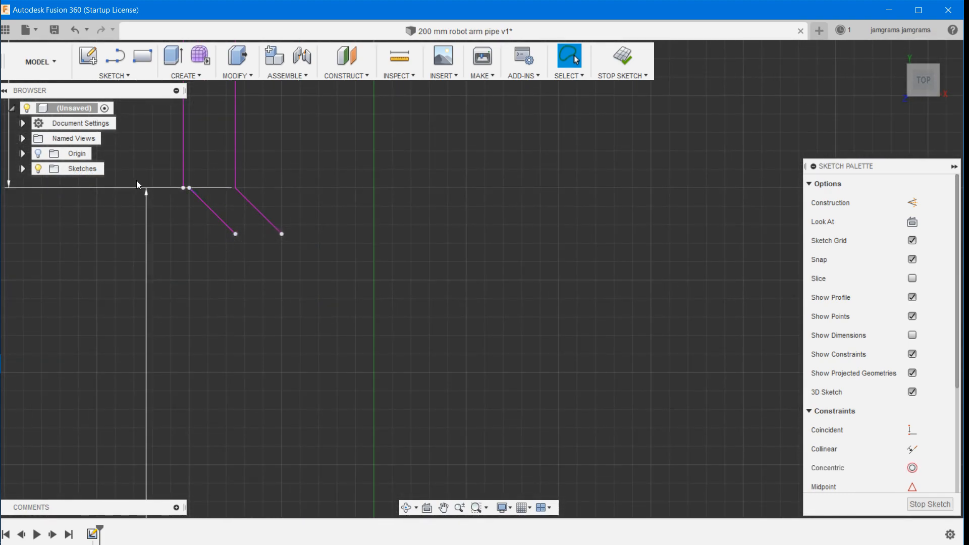
pyautogui.press('l')
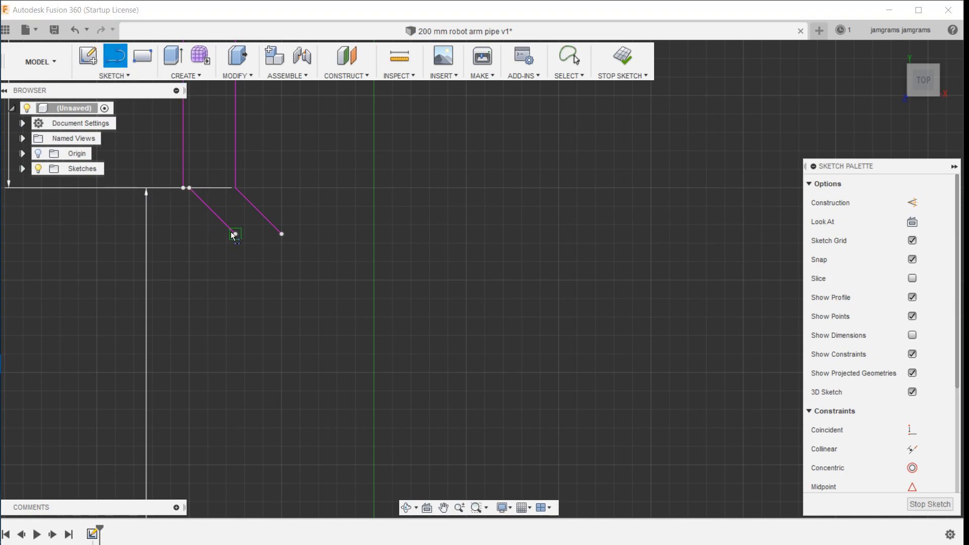
pyautogui.click(235, 235)
pyautogui.scroll(2, 259, 418)
pyautogui.scroll(-5, 256, 419)
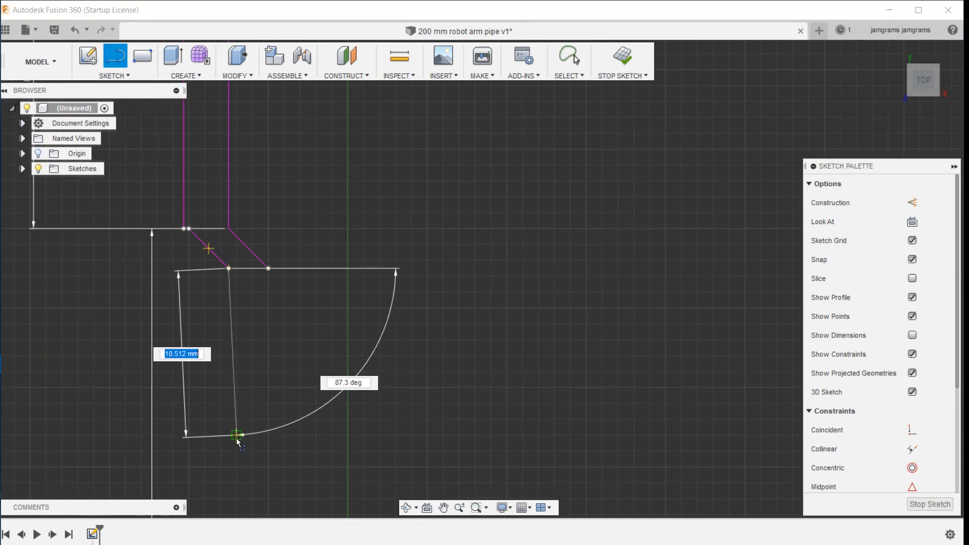
pyautogui.scroll(-2, 237, 442)
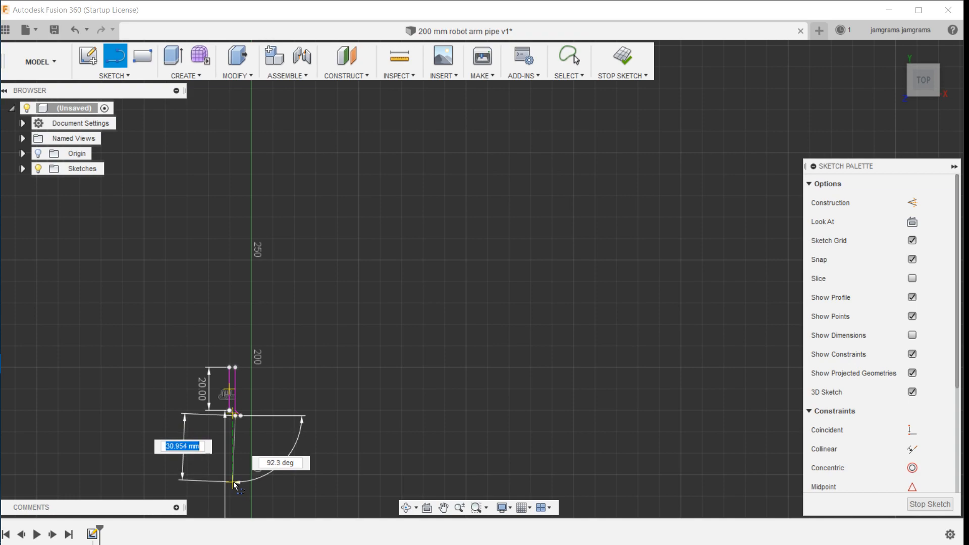
pyautogui.press('Escape')
pyautogui.moveTo(235, 441)
pyautogui.mouseDown(button='middle')
pyautogui.moveTo(241, 252)
pyautogui.moveTo(266, 113)
pyautogui.mouseUp(button='middle')
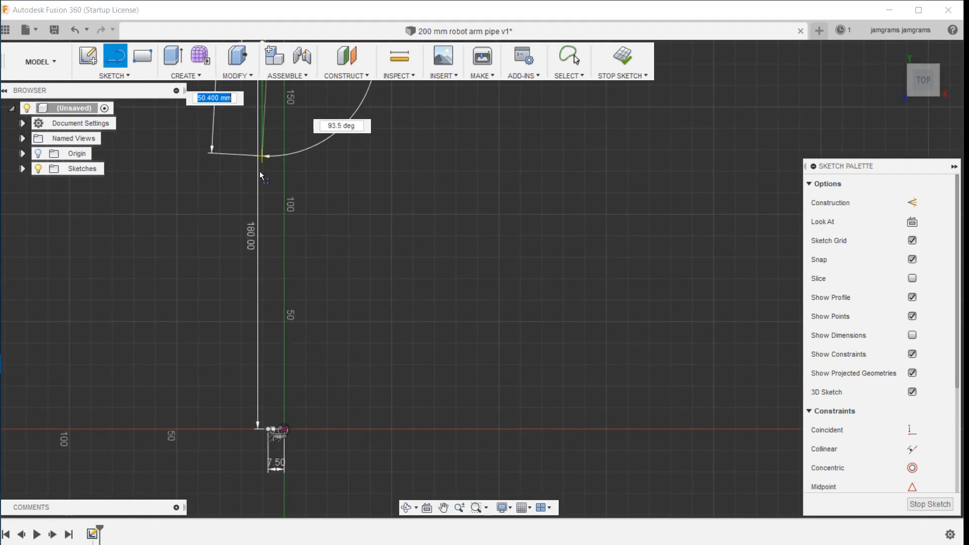
pyautogui.click(268, 430)
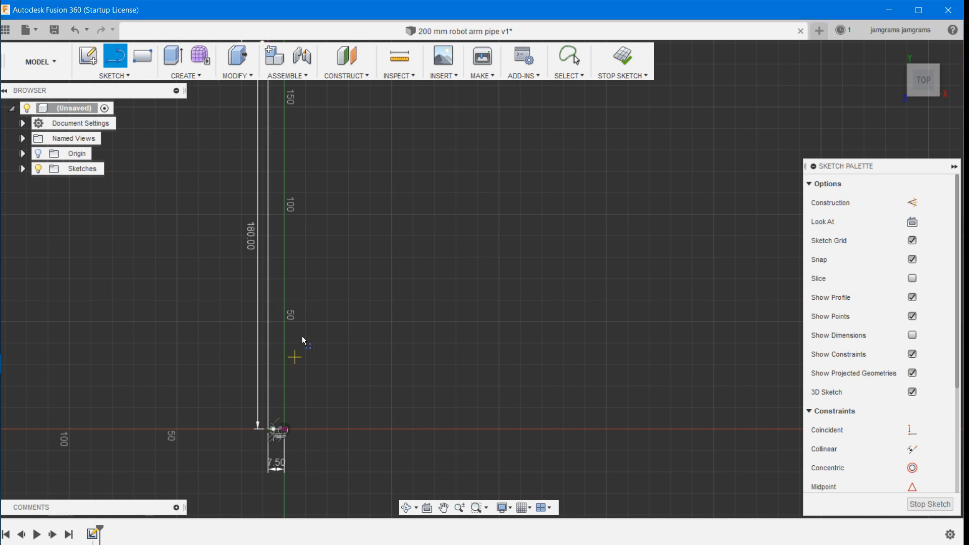
# Step: Draw a vertical inner wall line from the inner diagonal's lower end down to just past the horizontal baseline
pyautogui.scroll(-2, 302, 275)
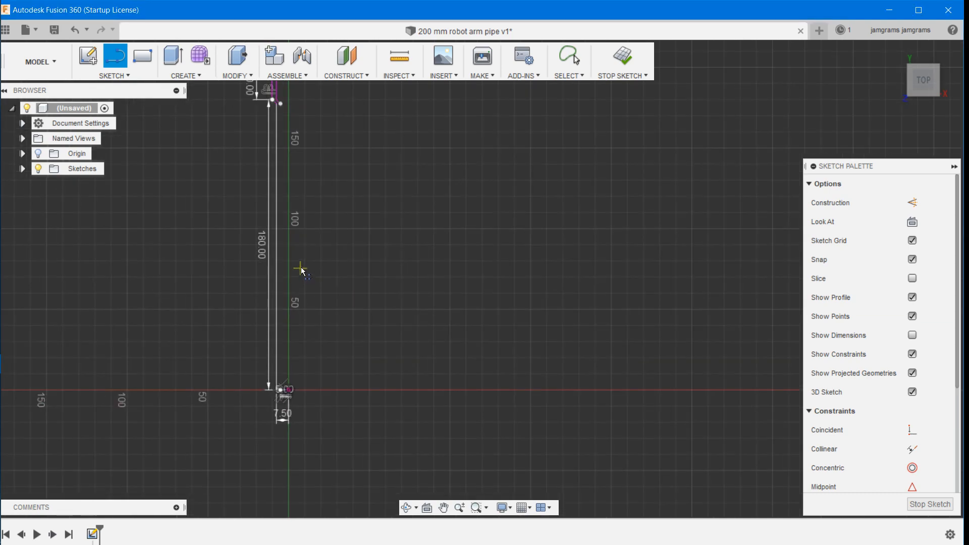
pyautogui.click(281, 104)
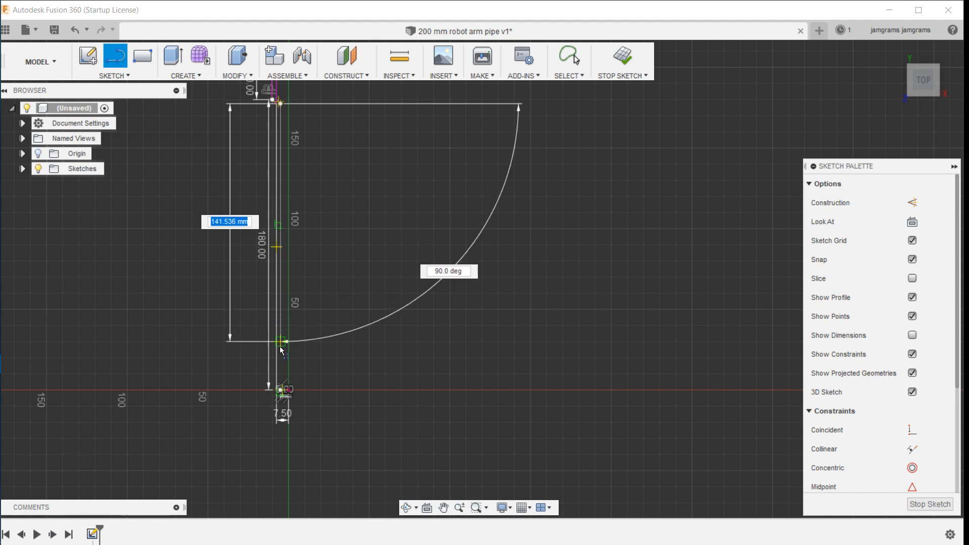
pyautogui.click(283, 400)
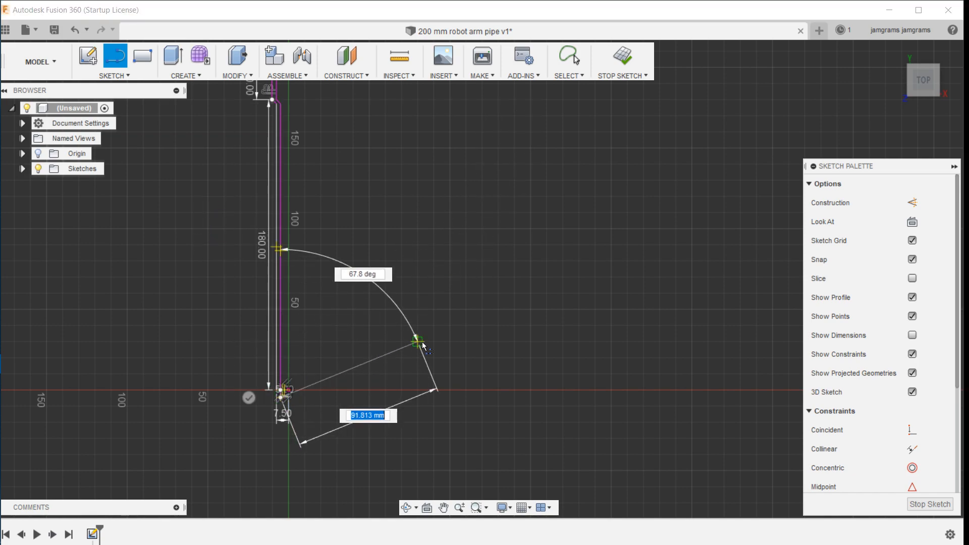
pyautogui.press('Escape')
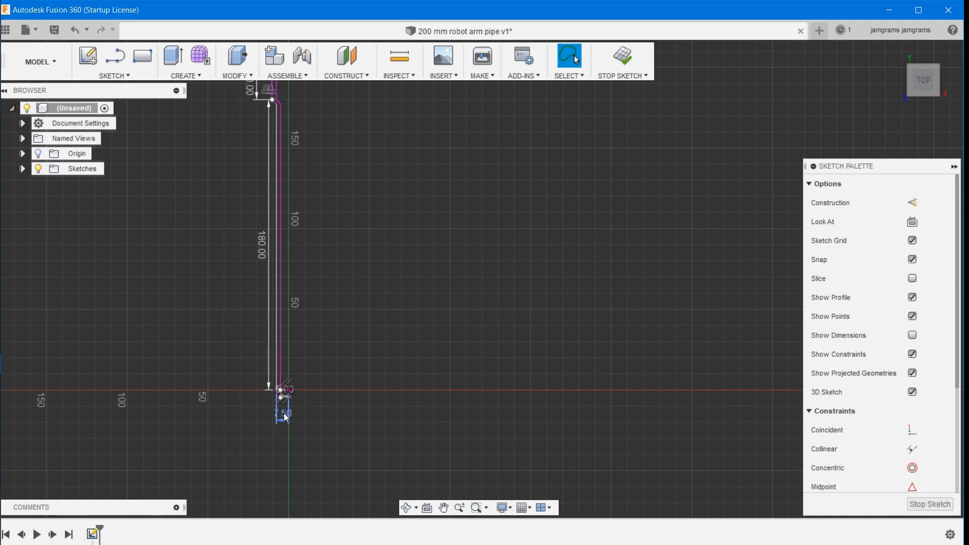
# Step: Move the inner wall line's lower endpoint up onto the baseline point 5 mm from the vertical axis
pyautogui.scroll(2, 283, 404)
pyautogui.scroll(3, 285, 417)
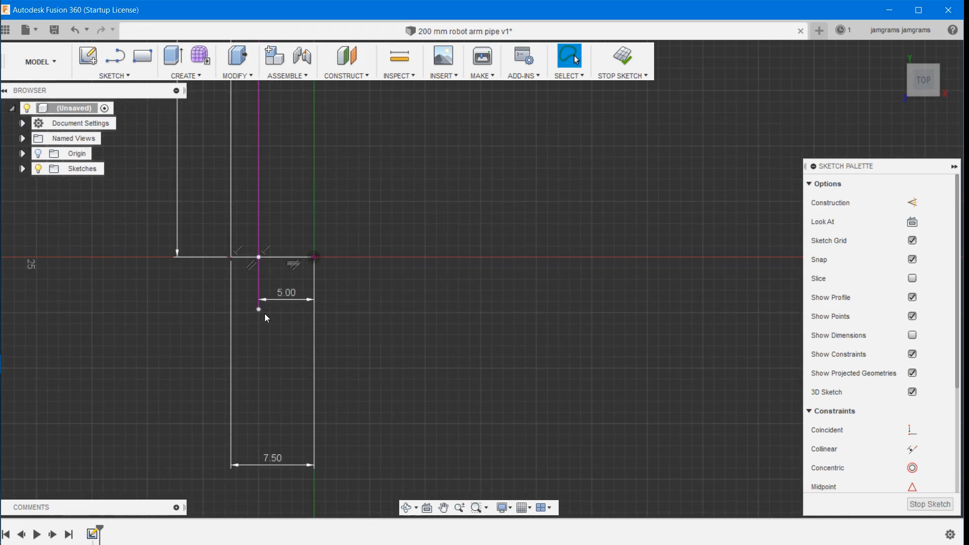
pyautogui.moveTo(257, 309); pyautogui.dragTo(234, 256)
pyautogui.scroll(2, 298, 271)
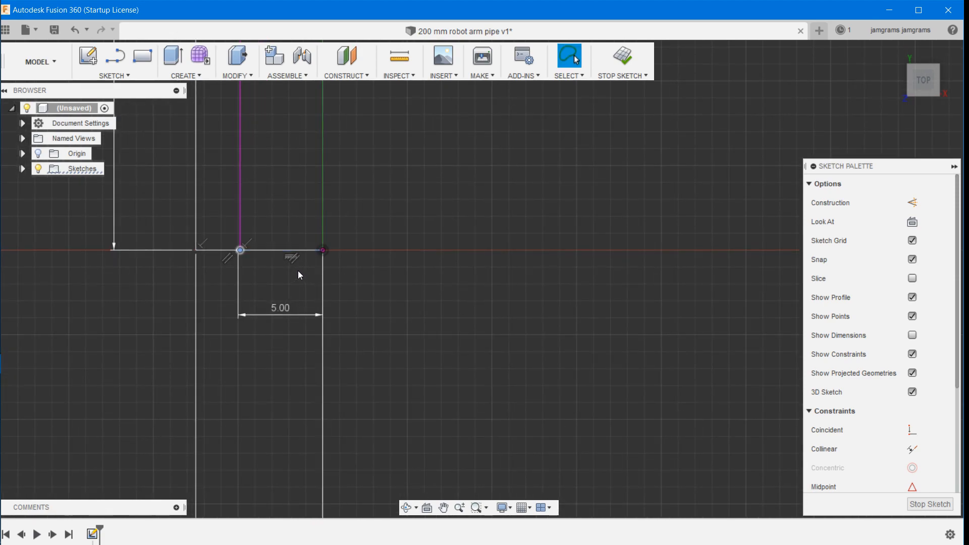
# Step: Examine the redrawn wall profile from the baseline up to the angled transition and the 20 mm section
pyautogui.scroll(-4, 298, 271)
pyautogui.moveTo(297, 271)
pyautogui.mouseDown(button='middle')
pyautogui.moveTo(335, 264)
pyautogui.moveTo(313, 415)
pyautogui.mouseUp(button='middle')
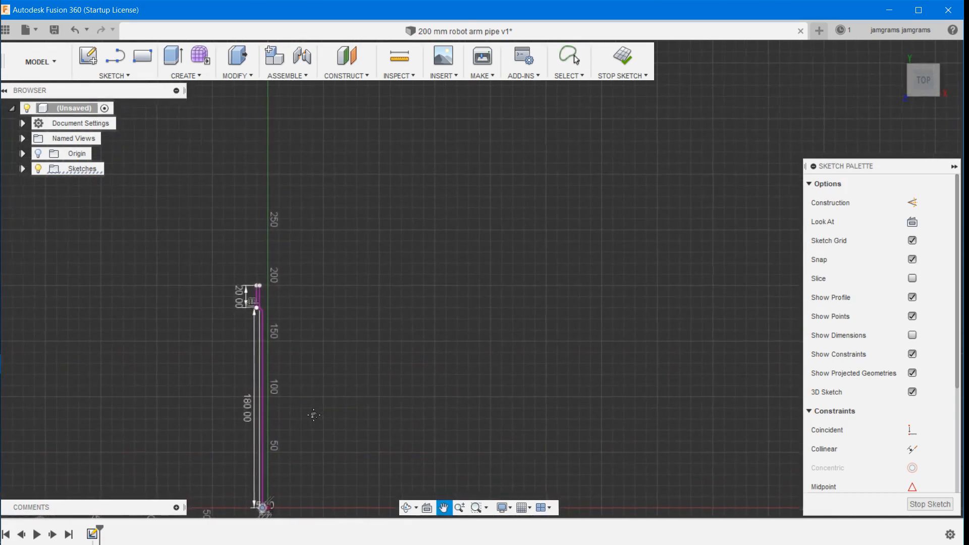
pyautogui.scroll(5, 231, 282)
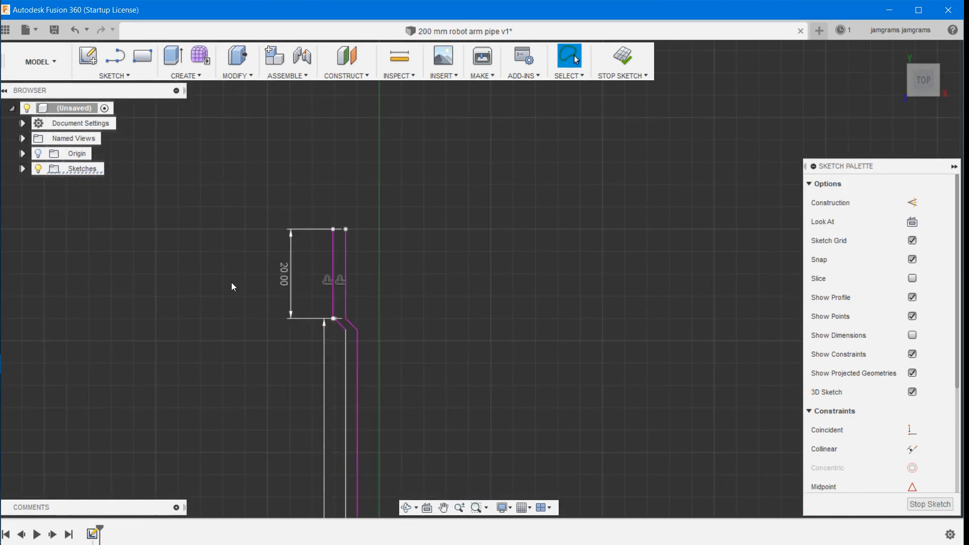
pyautogui.moveTo(426, 346); pyautogui.dragTo(389, 249, button='middle')
pyautogui.moveTo(390, 493)
pyautogui.mouseDown(button='middle')
pyautogui.moveTo(321, 322)
pyautogui.moveTo(353, 312)
pyautogui.moveTo(334, 283)
pyautogui.moveTo(330, 292)
pyautogui.mouseUp(button='middle')
pyautogui.scroll(2, 329, 292)
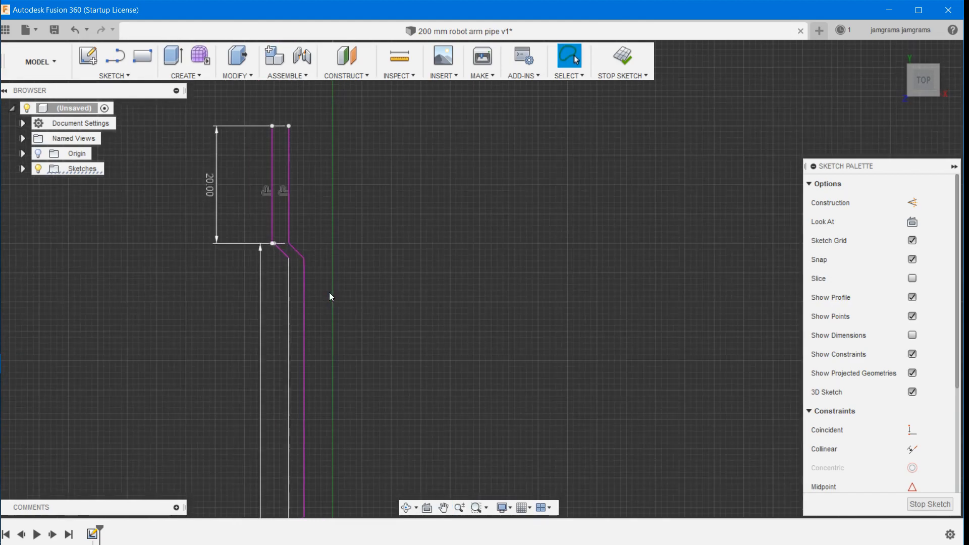
pyautogui.scroll(3, 330, 292)
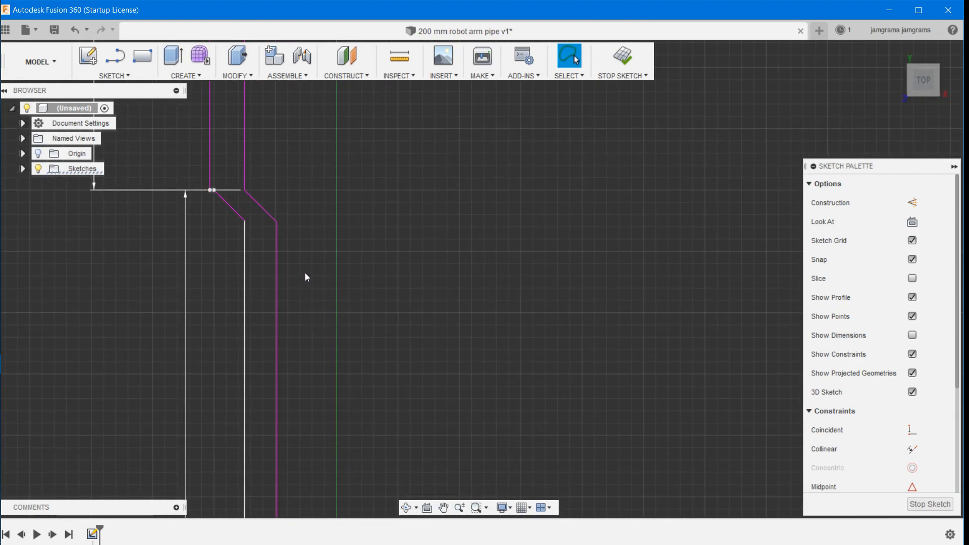
# Step: Delete the misaligned outer wall line of the 20 mm section above the angled transition
pyautogui.scroll(-2, 305, 277)
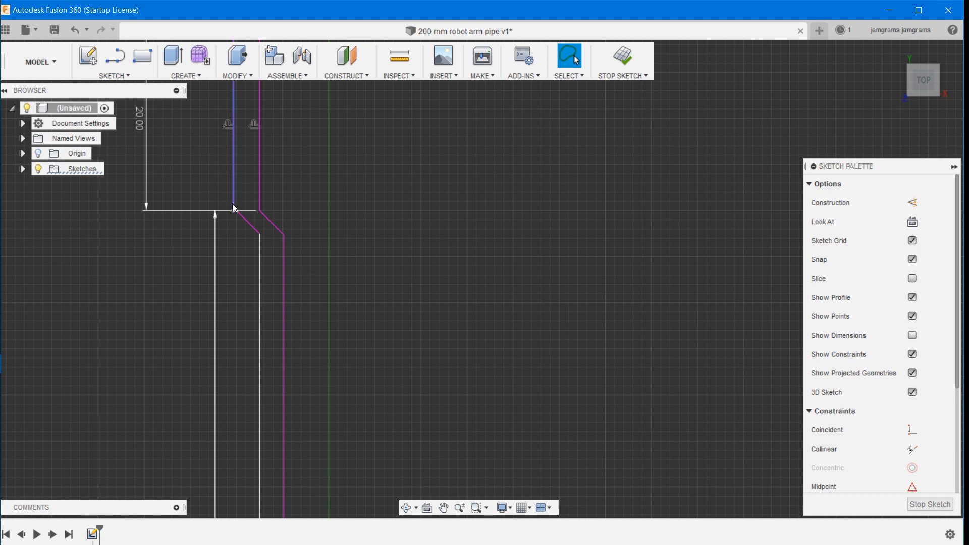
pyautogui.scroll(3, 239, 183)
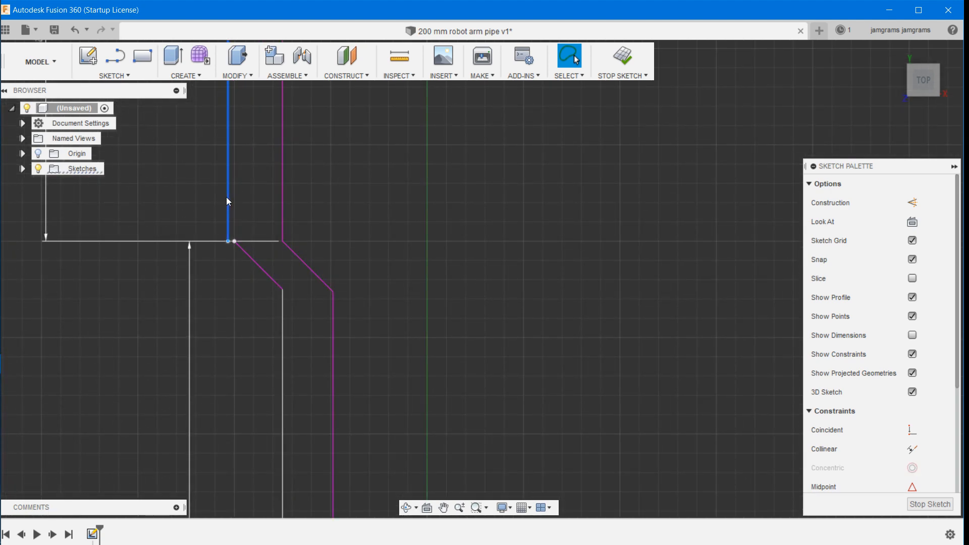
pyautogui.press('Delete')
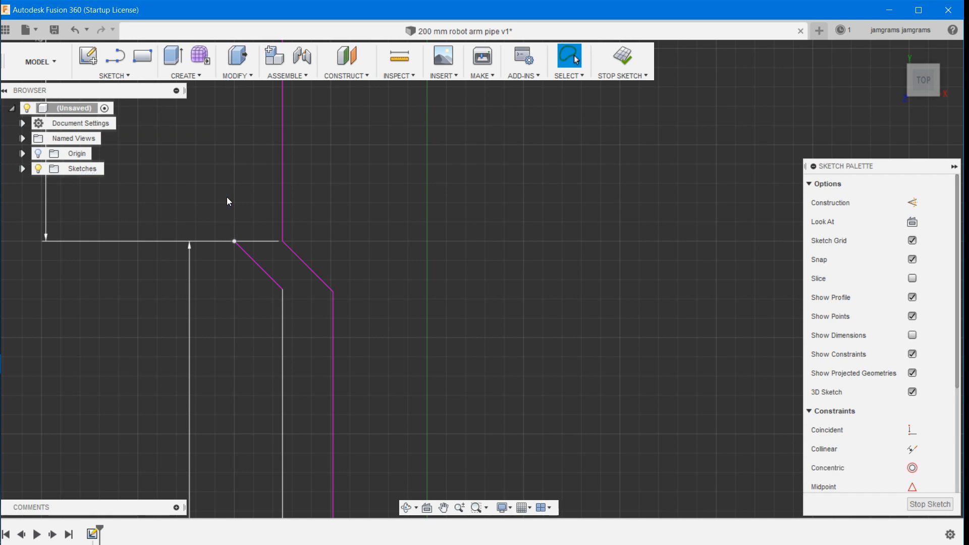
# Step: Redraw the 20 mm section's outer wall line vertically from the outer diagonal's upper end, and close it across to the inner wall's top endpoint
pyautogui.click(116, 56)
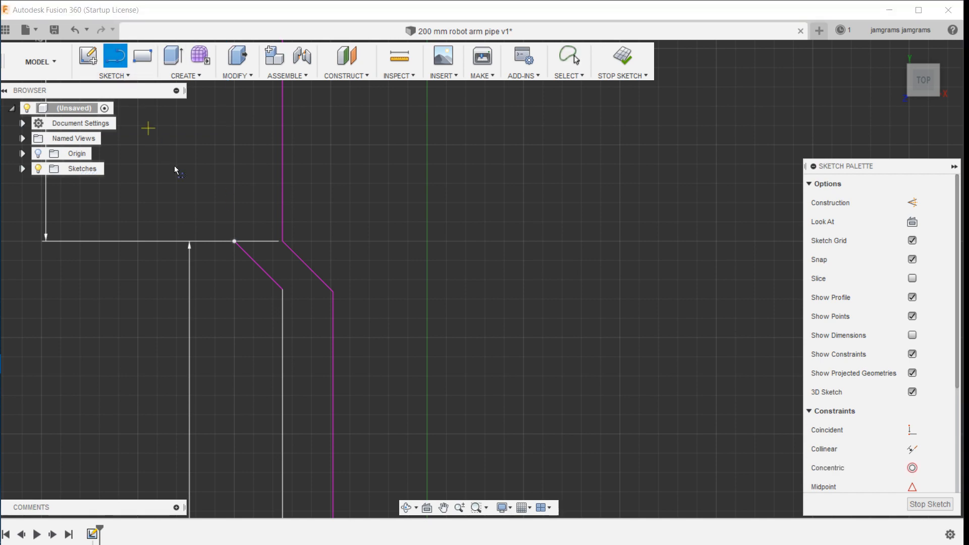
pyautogui.click(234, 243)
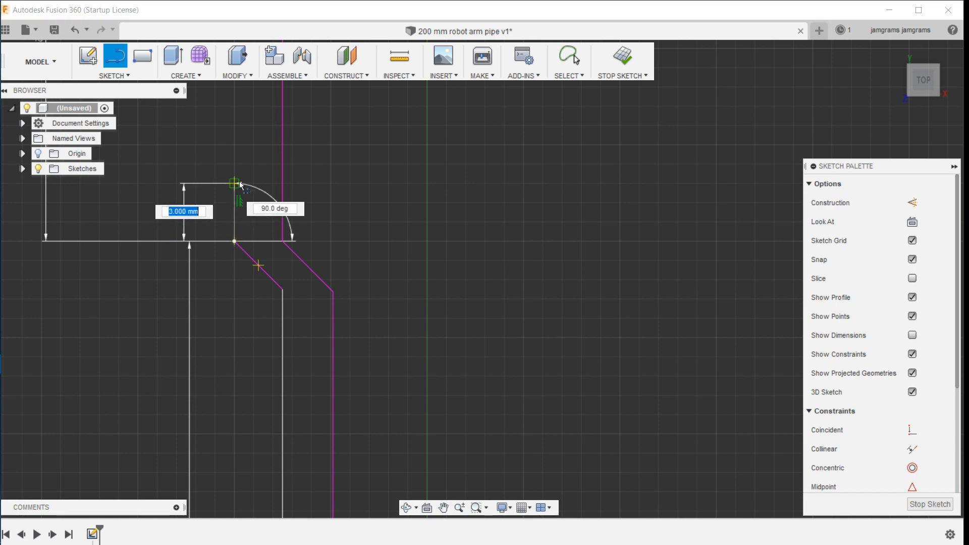
pyautogui.scroll(3, 239, 182)
pyautogui.scroll(-5, 240, 185)
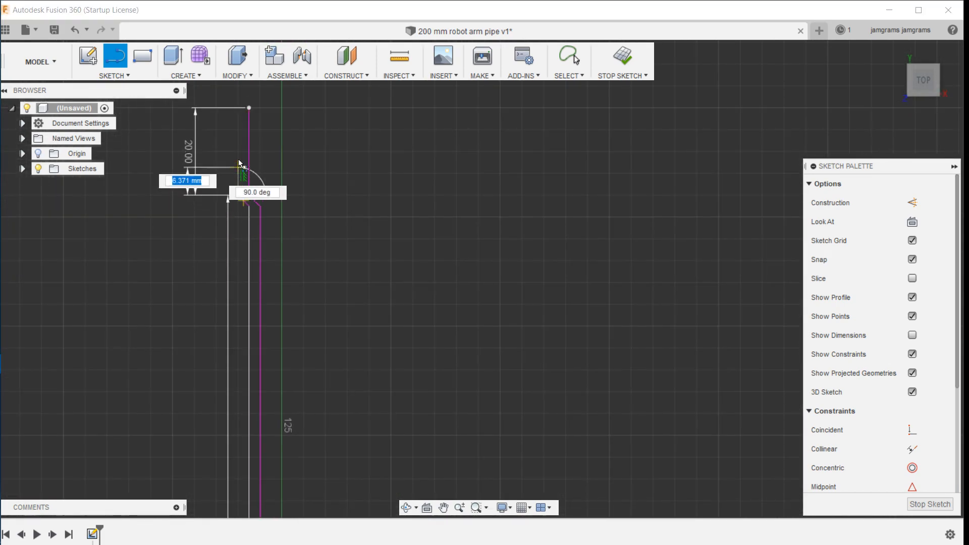
pyautogui.click(238, 108)
pyautogui.click(249, 108)
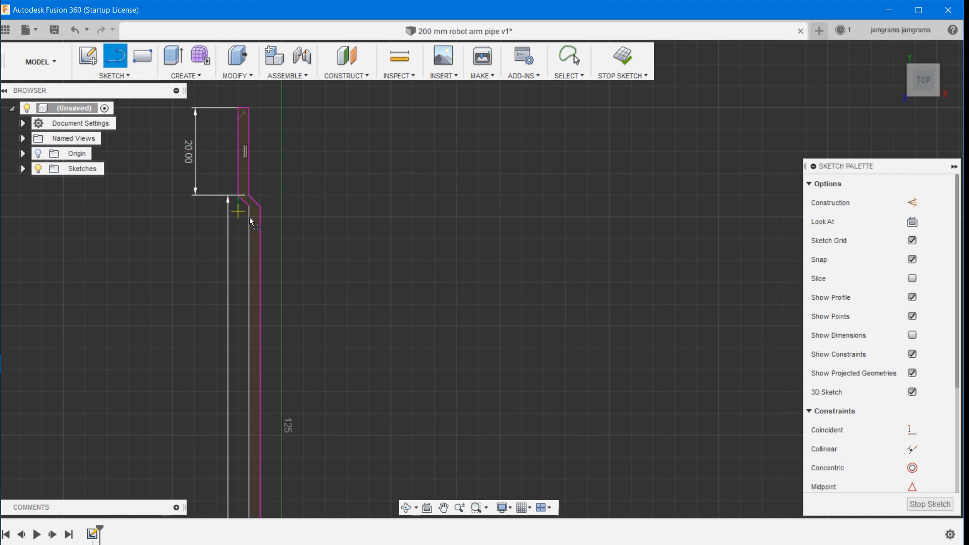
pyautogui.press('Escape')
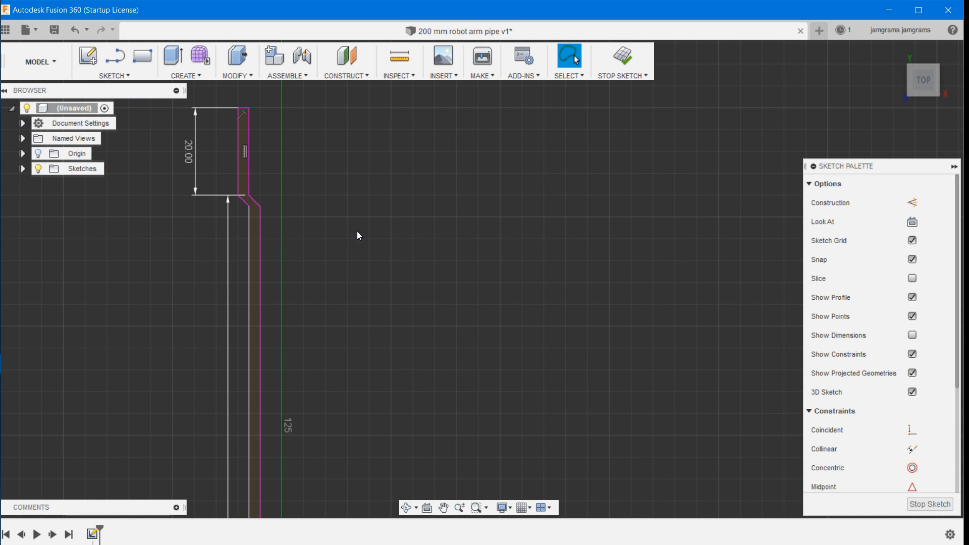
# Step: Start a Revolve of the closed wall profile with its extent type set to Full
pyautogui.click(195, 78)
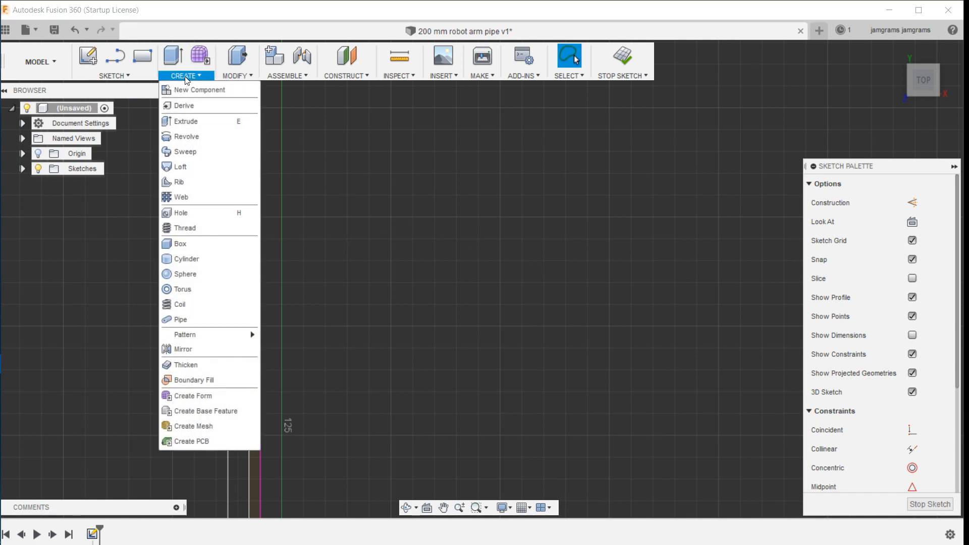
pyautogui.click(187, 134)
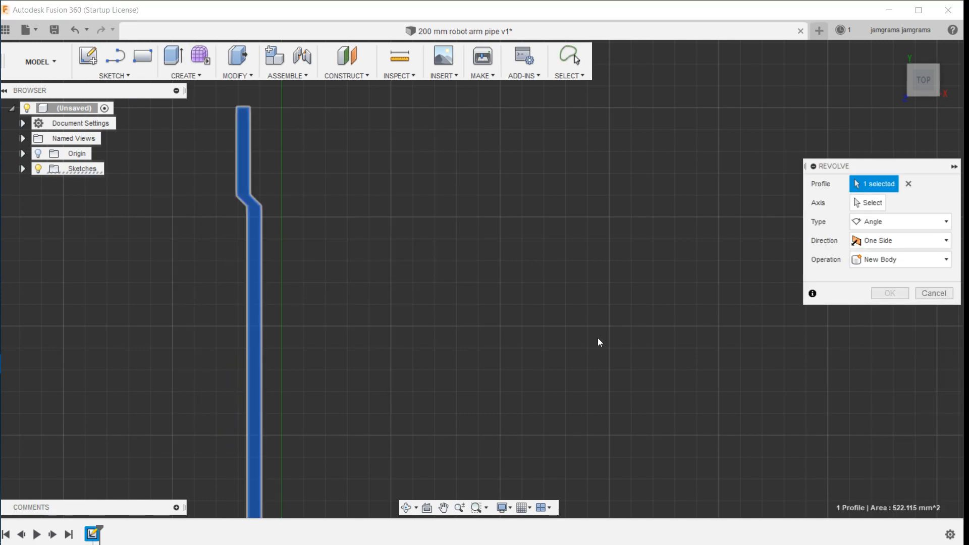
pyautogui.scroll(3, 361, 346)
pyautogui.scroll(-8, 361, 345)
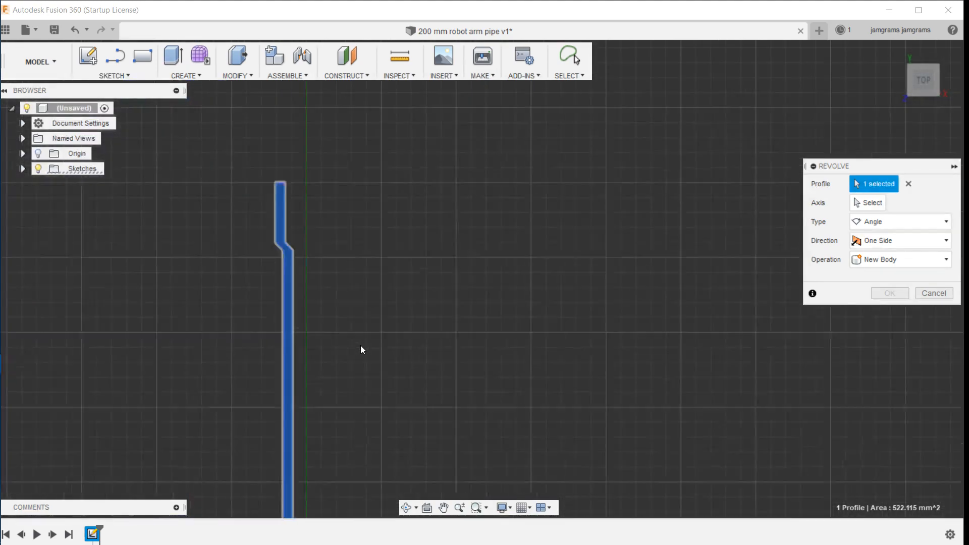
pyautogui.rightClick(372, 414)
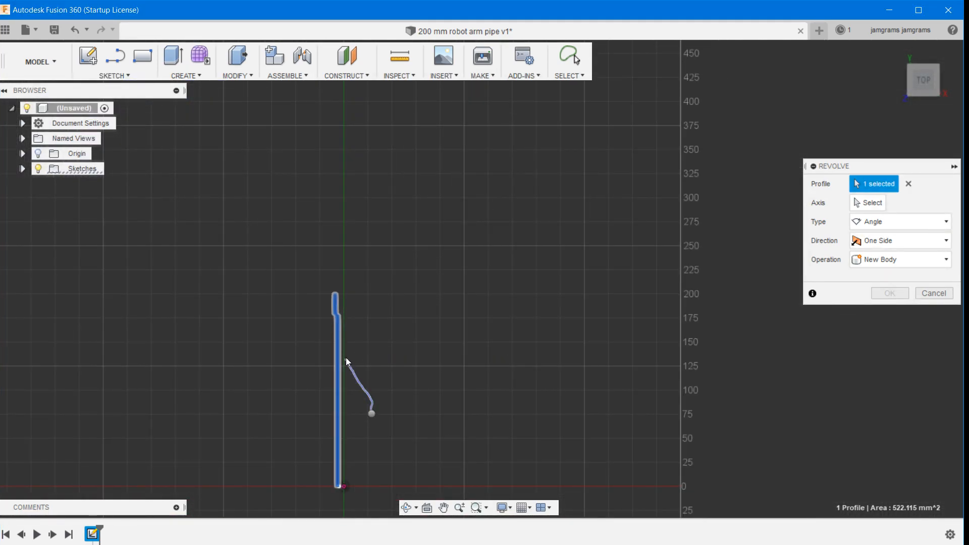
pyautogui.click(372, 413)
pyautogui.scroll(2, 373, 404)
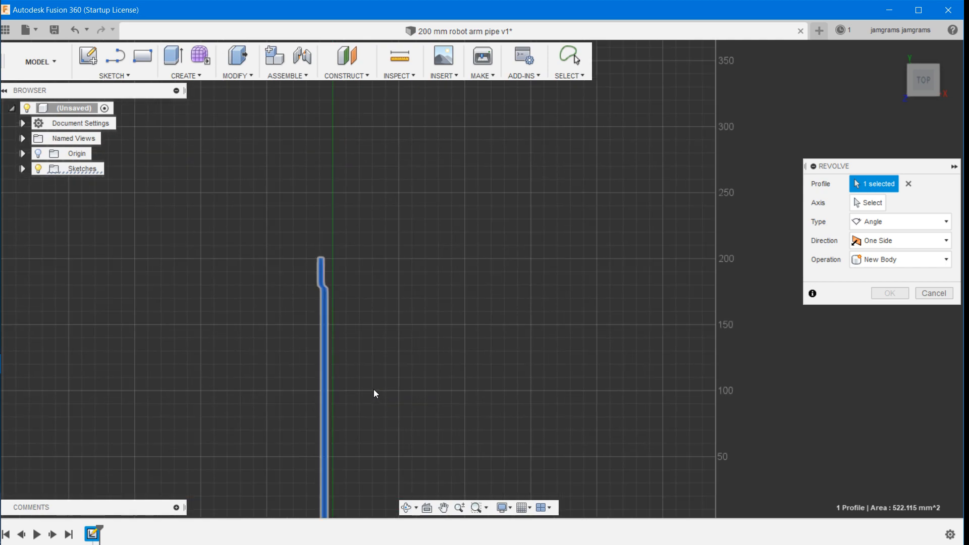
pyautogui.moveTo(369, 376); pyautogui.dragTo(329, 253, button='middle')
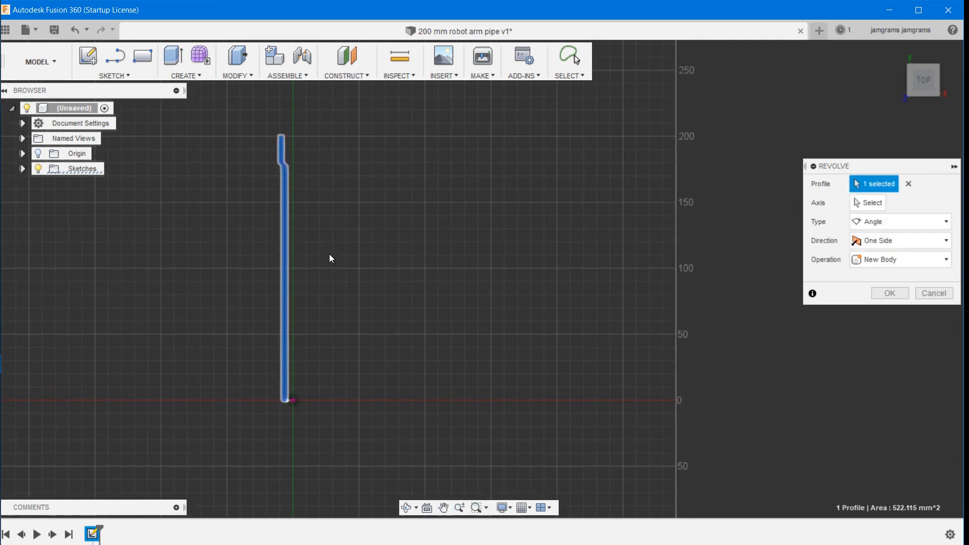
pyautogui.scroll(-2, 342, 242)
pyautogui.scroll(2, 342, 242)
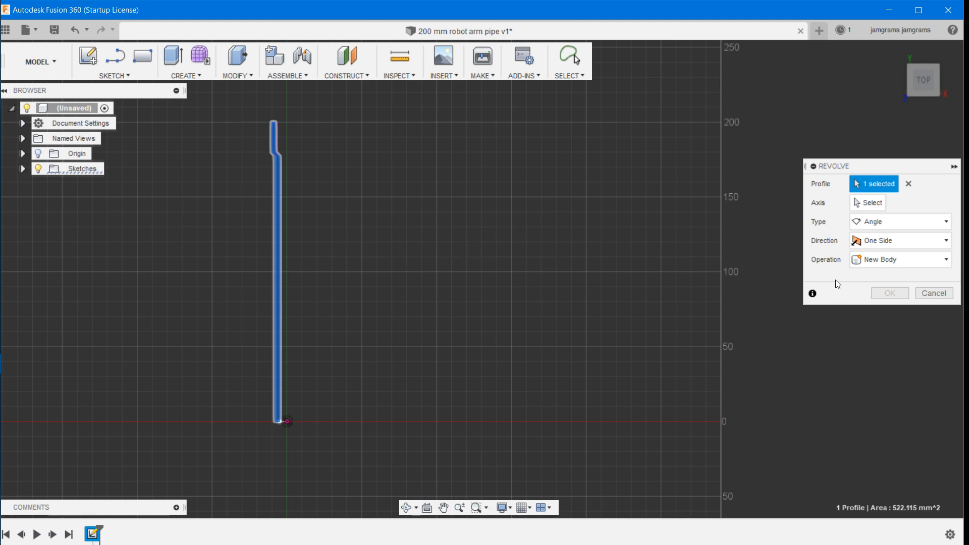
pyautogui.click(896, 240)
pyautogui.click(882, 258)
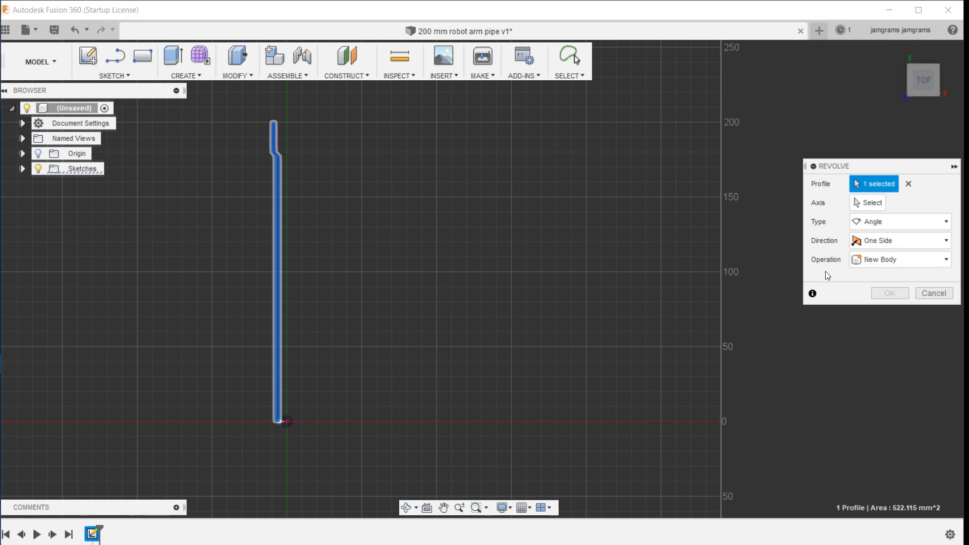
pyautogui.click(867, 224)
pyautogui.click(868, 270)
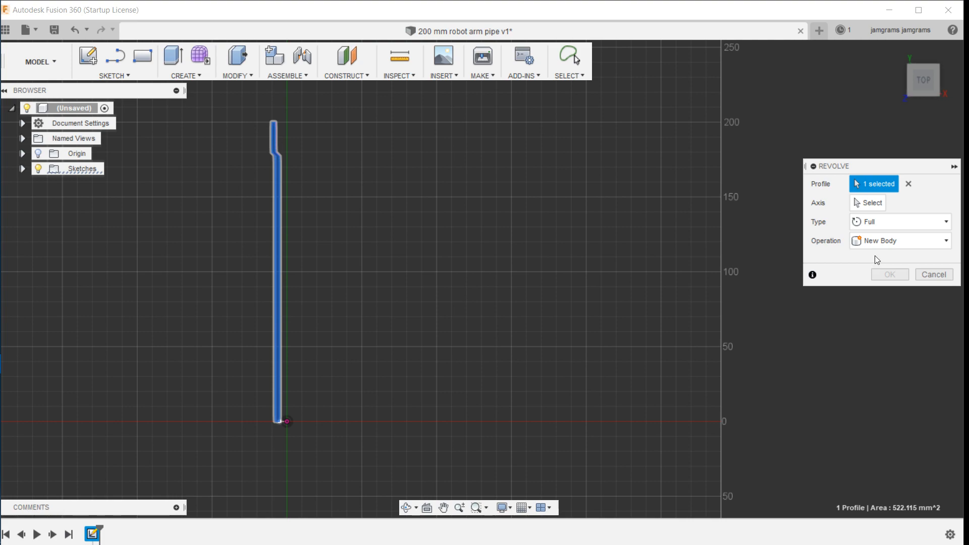
# Step: Use the Y axis as the revolve axis to form the pipe as a new body, and check the preview from an angle
pyautogui.click(878, 204)
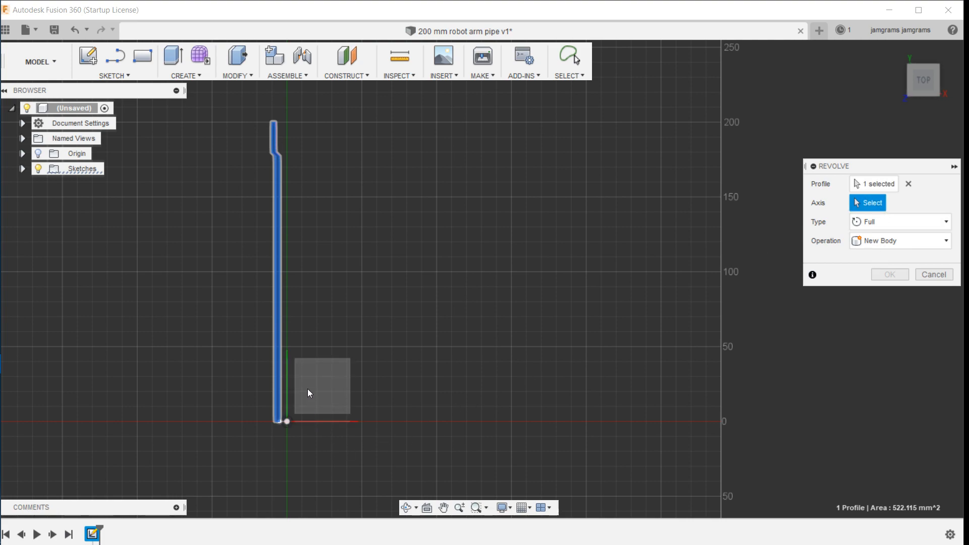
pyautogui.click(287, 386)
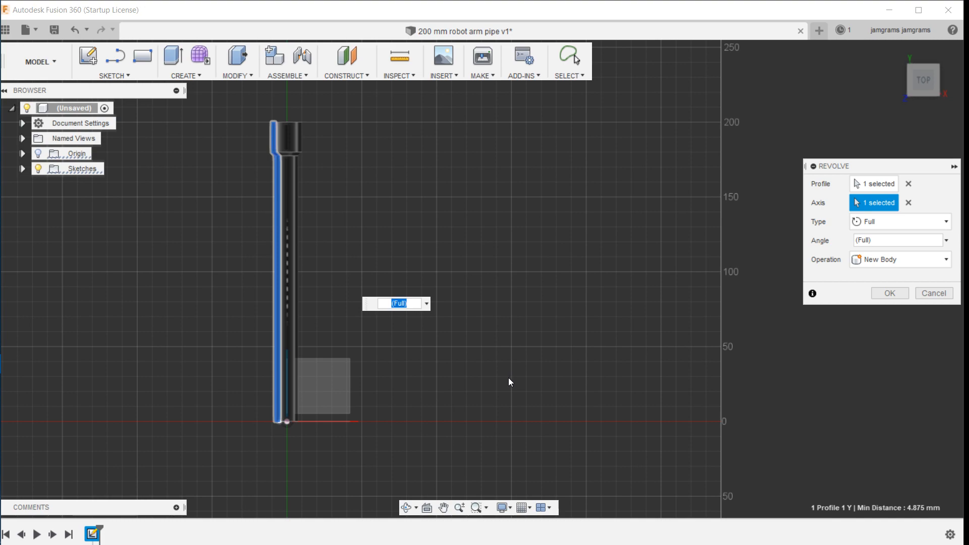
pyautogui.moveTo(407, 404); pyautogui.dragTo(465, 429, button='middle')
pyautogui.click(406, 507)
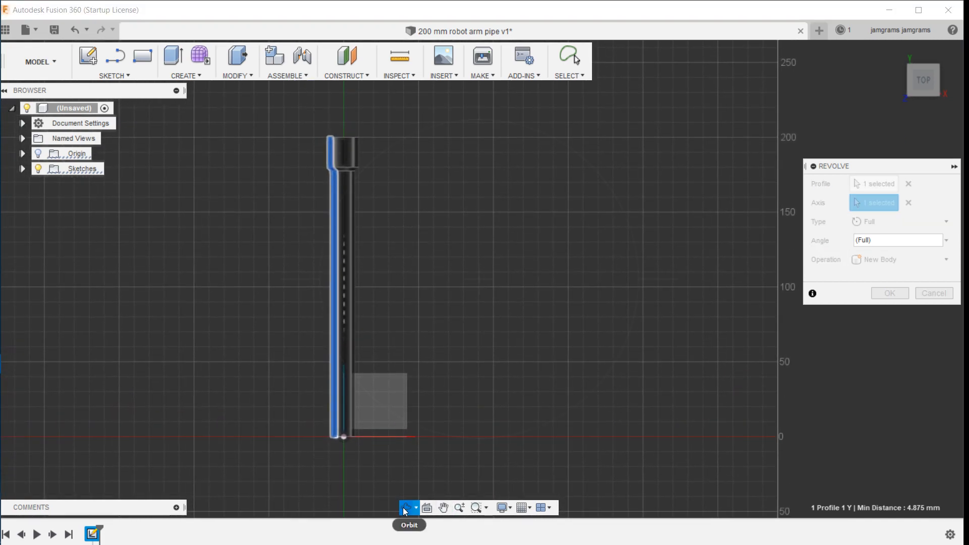
pyautogui.moveTo(275, 252); pyautogui.dragTo(574, 384)
pyautogui.scroll(-2, 484, 382)
pyautogui.scroll(5, 485, 381)
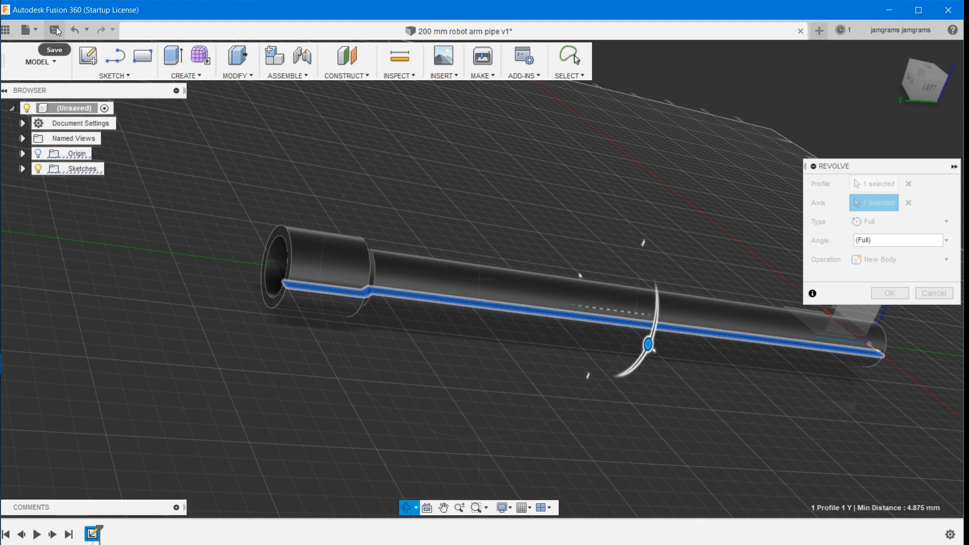
# Step: Save the design as a copy named "200 mm robot arm pipe revolved" in Demo Project
pyautogui.click(38, 32)
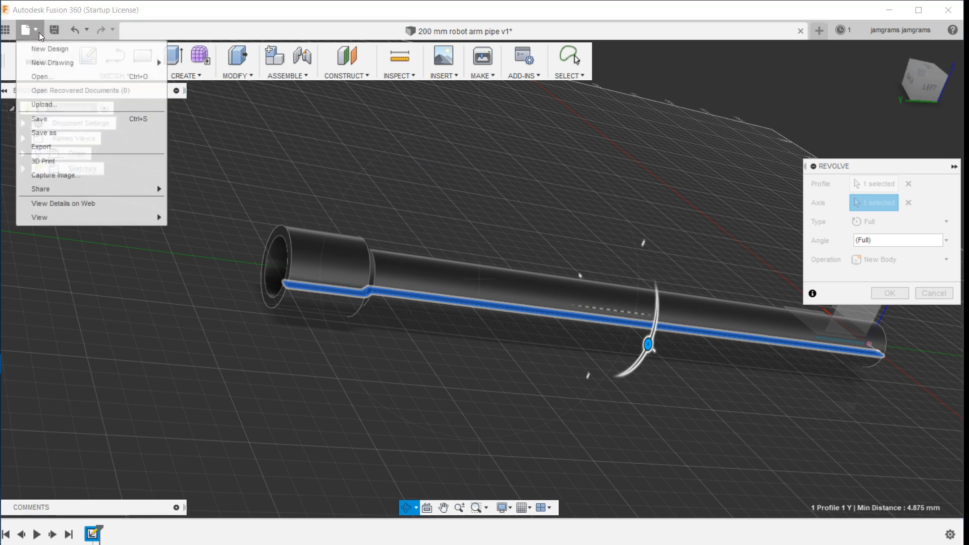
pyautogui.click(56, 130)
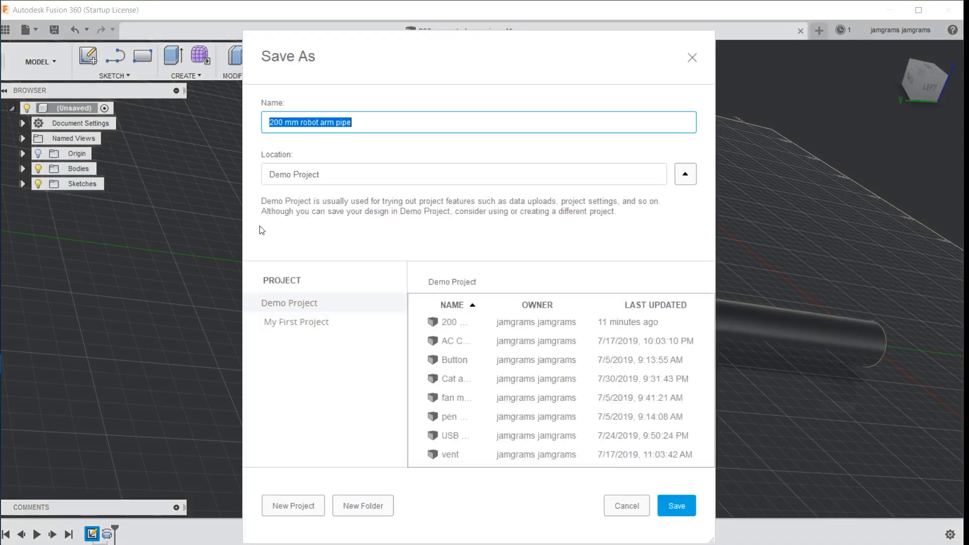
pyautogui.press('Right')
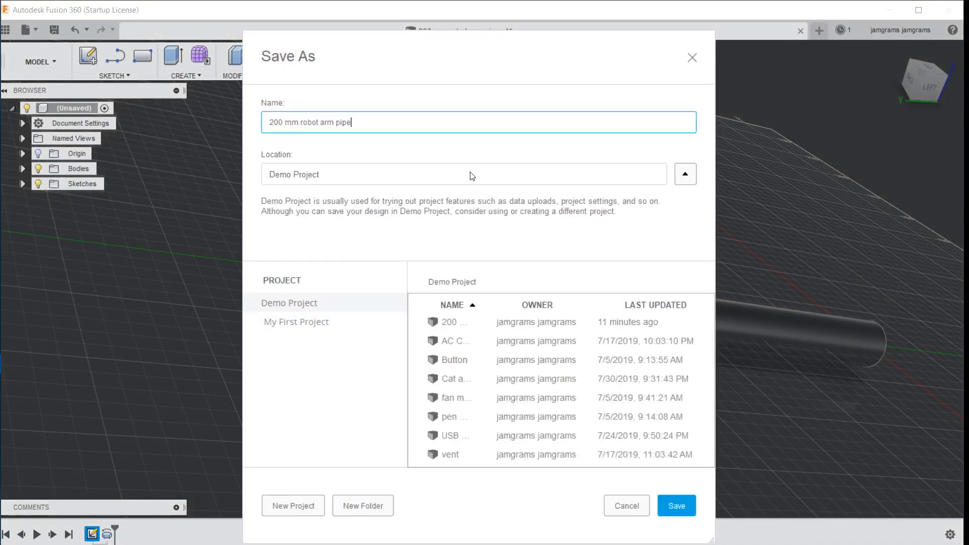
pyautogui.write('revolved')
pyautogui.click(675, 507)
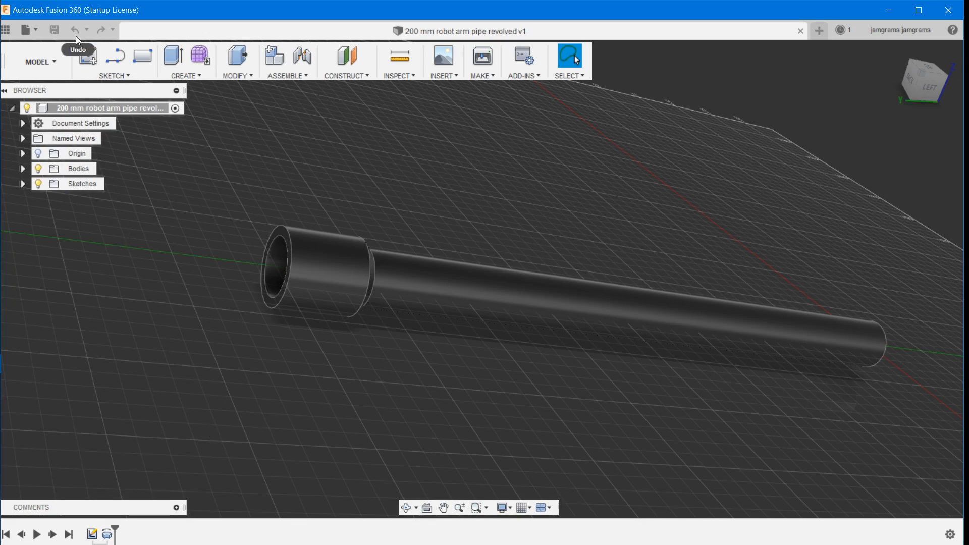
# Step: Roll the design history back to before the revolve and forward to its end again
pyautogui.click(22, 535)
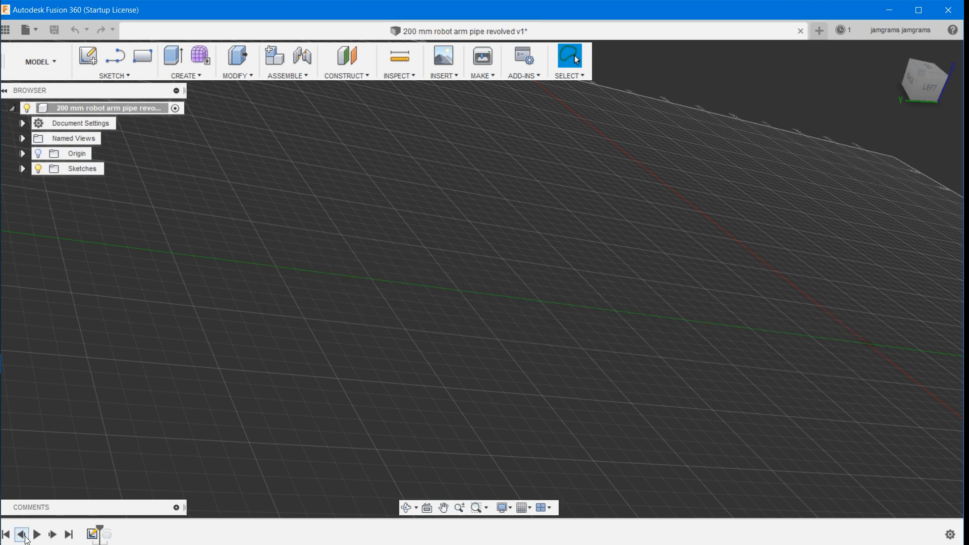
pyautogui.click(52, 535)
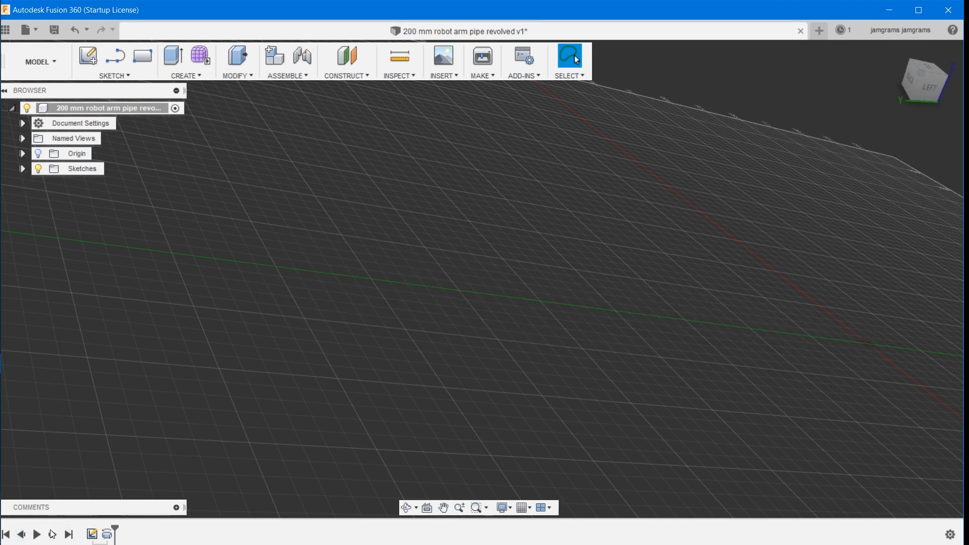
pyautogui.moveTo(346, 379); pyautogui.dragTo(272, 388, button='right')
pyautogui.hotkey('ctrl', 'y')
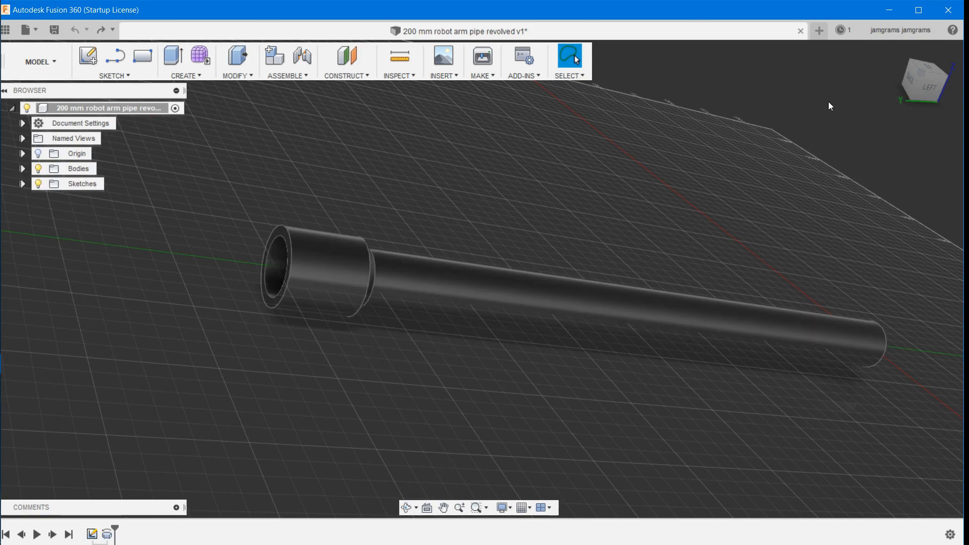
# Step: Examine the full length of the revolved pipe from the top view
pyautogui.click(928, 70)
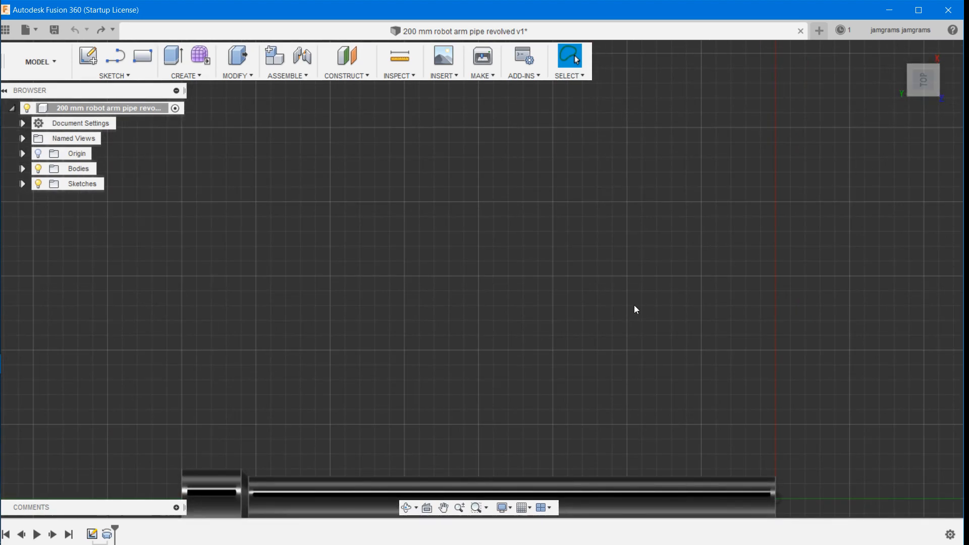
pyautogui.scroll(-3, 471, 415)
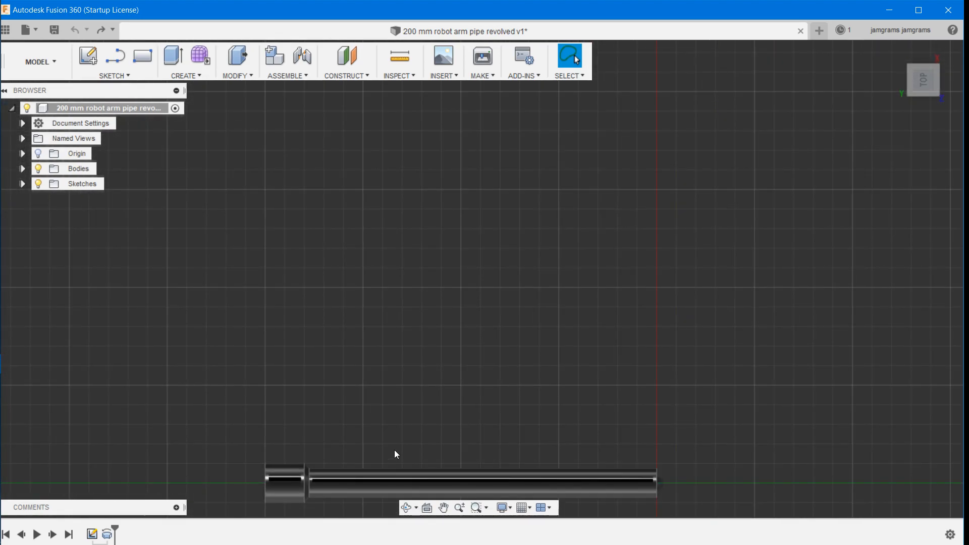
pyautogui.rightClick(399, 442)
pyautogui.click(395, 438)
pyautogui.moveTo(398, 360); pyautogui.dragTo(439, 139, button='middle')
pyautogui.scroll(-3, 446, 276)
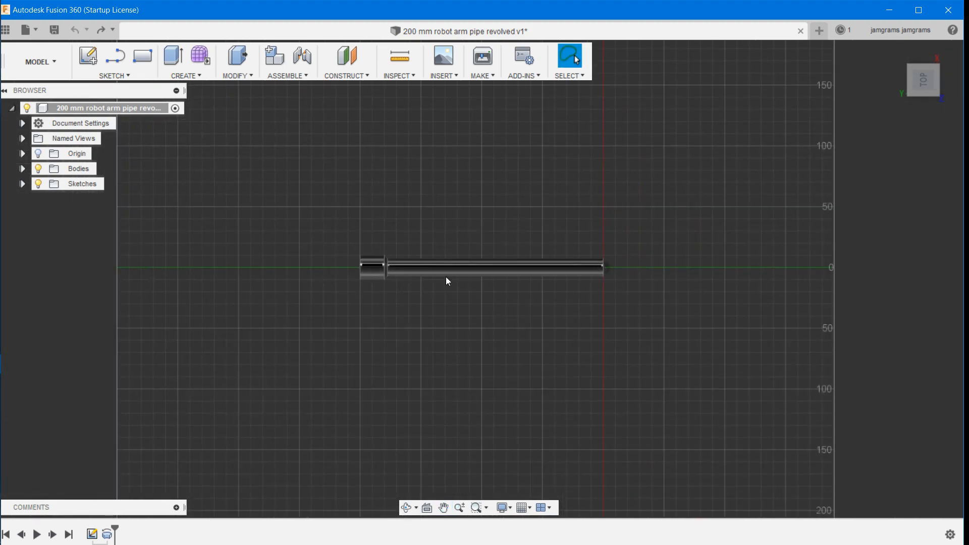
pyautogui.scroll(5, 445, 276)
pyautogui.scroll(2, 445, 276)
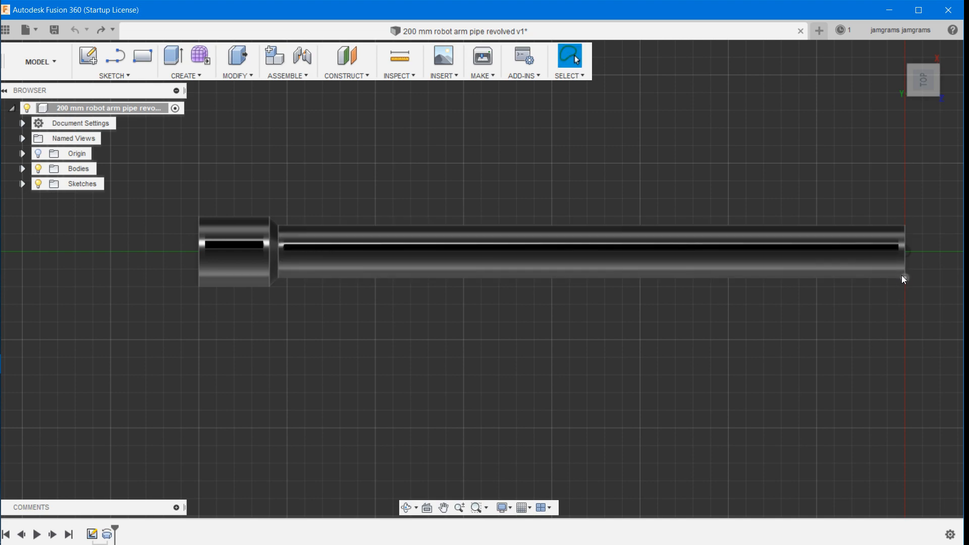
# Step: Inspect the outer face of the pipe's long section and highlight the wall profile sketch behind the revolve
pyautogui.click(689, 247)
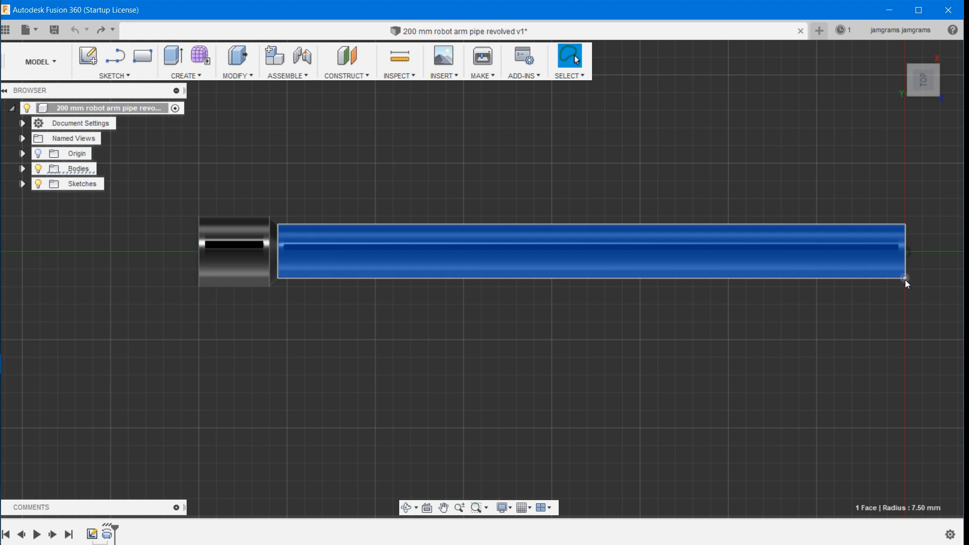
pyautogui.press('Escape')
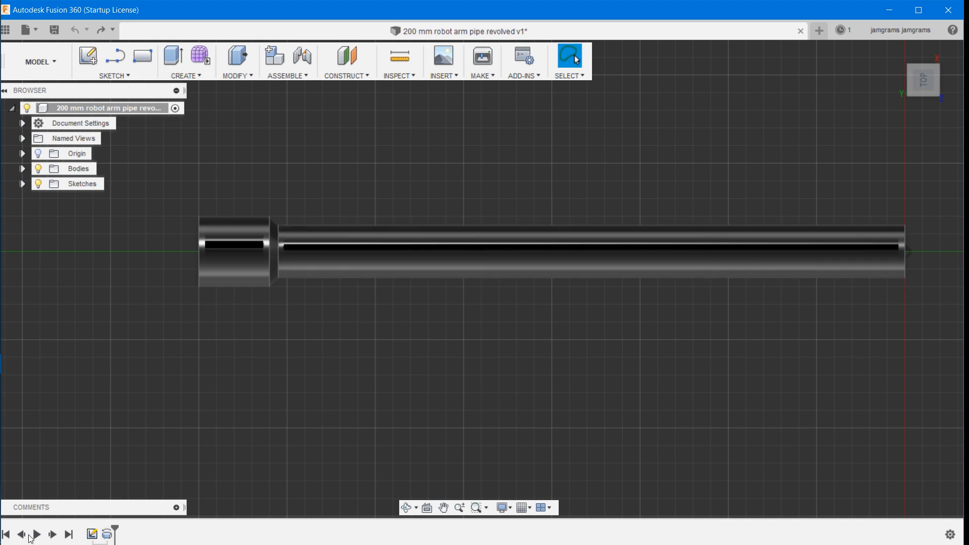
pyautogui.click(95, 535)
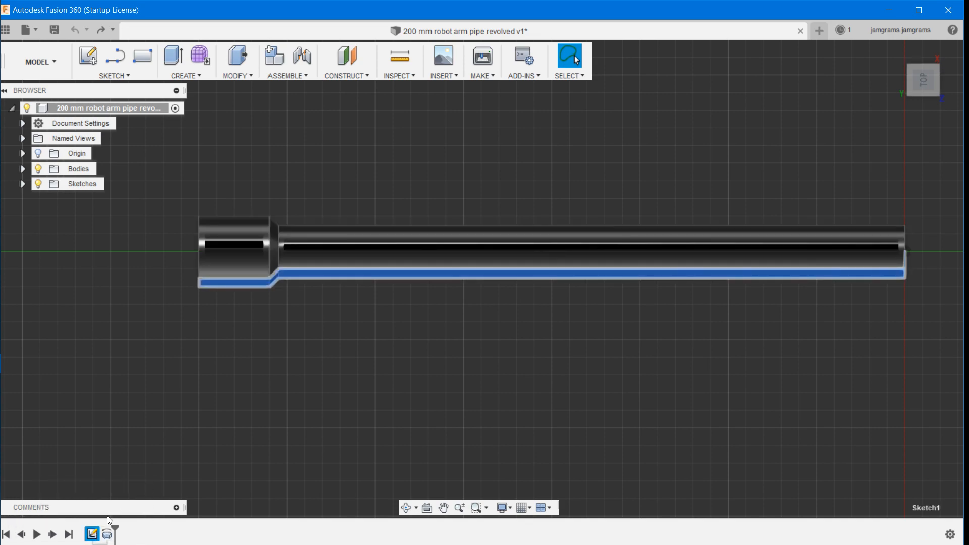
# Step: Examine the highlighted wall profile along the pipe and up close at its end on the origin
pyautogui.scroll(-3, 340, 325)
pyautogui.scroll(5, 339, 325)
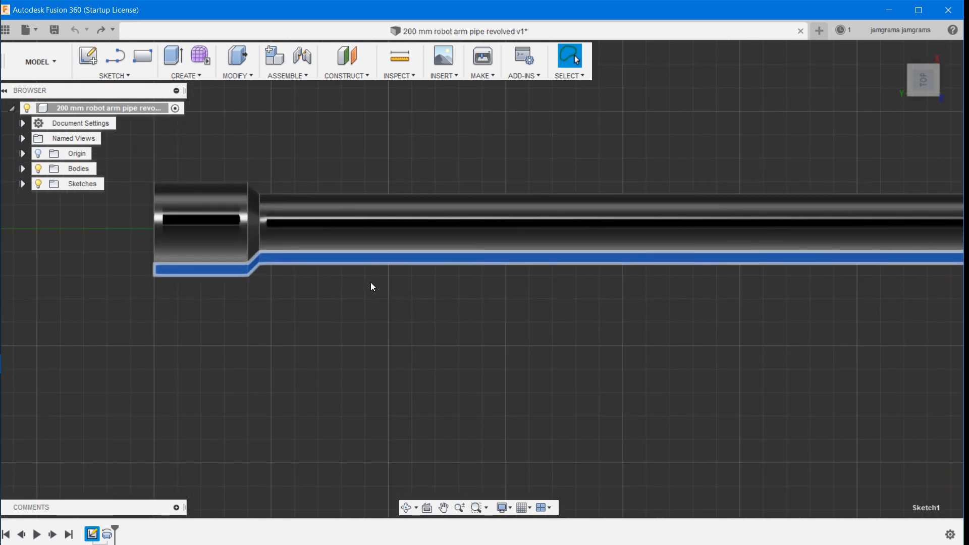
pyautogui.scroll(-3, 371, 283)
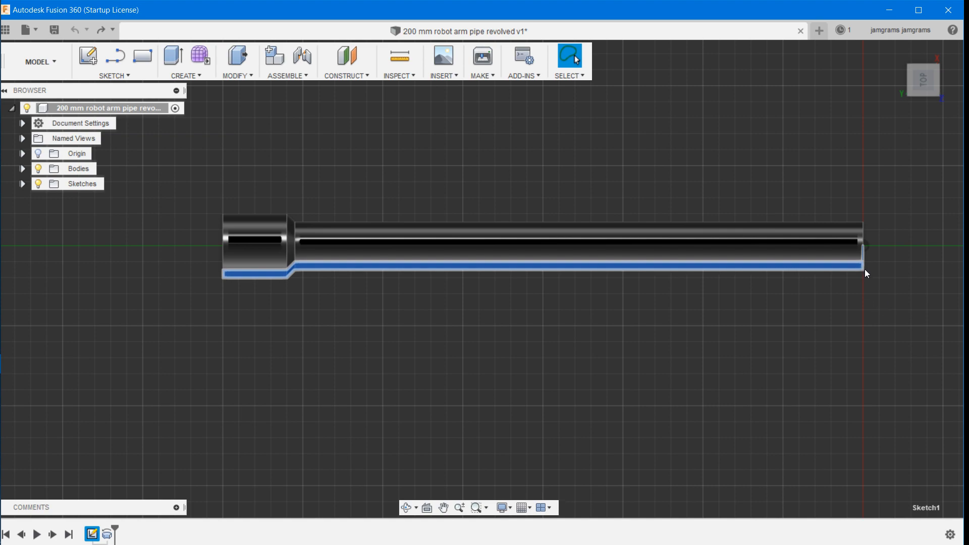
pyautogui.moveTo(862, 277); pyautogui.dragTo(493, 325, button='middle')
pyautogui.scroll(-2, 601, 316)
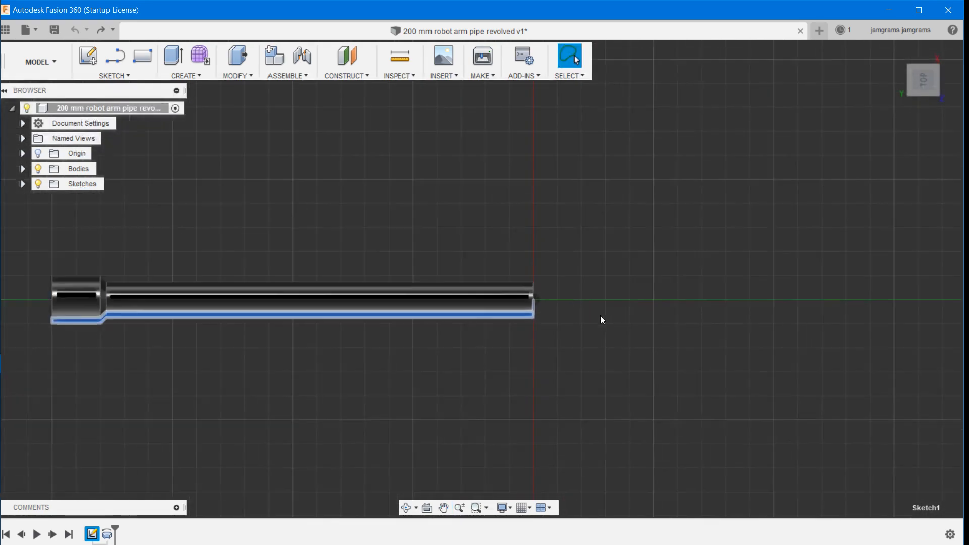
pyautogui.scroll(5, 592, 324)
pyautogui.moveTo(592, 323); pyautogui.dragTo(414, 345, button='middle')
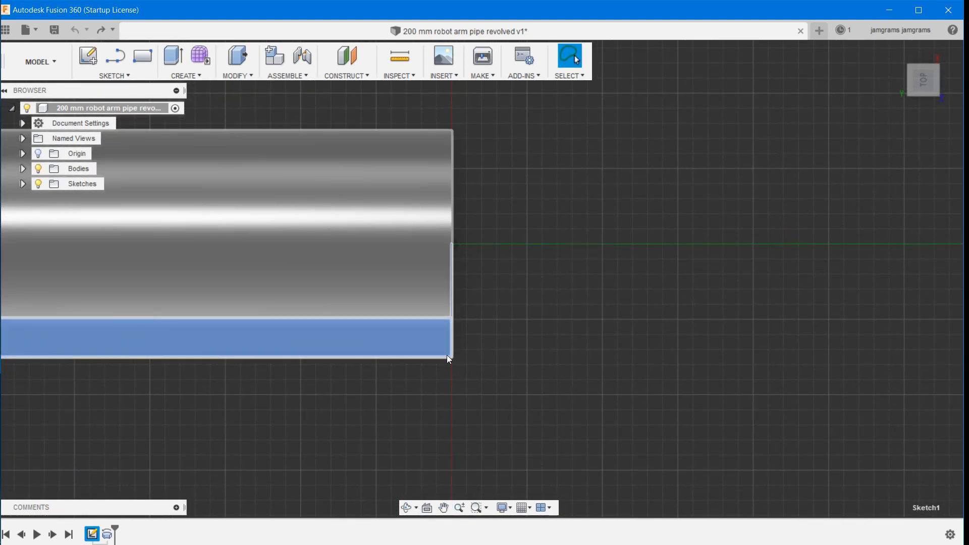
pyautogui.click(447, 354)
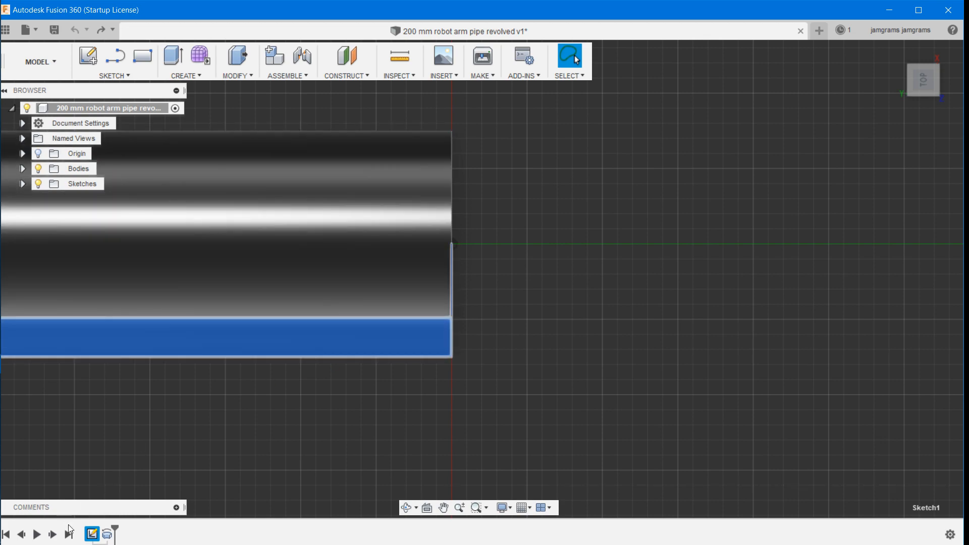
pyautogui.click(466, 344)
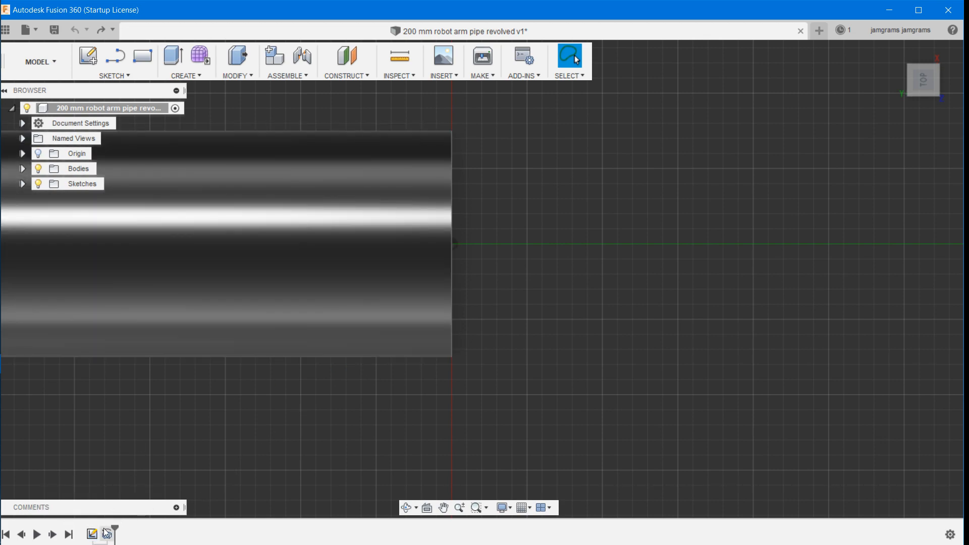
# Step: Make Sketch1 visible and hide Body1 so that only the wall profile shows
pyautogui.click(91, 535)
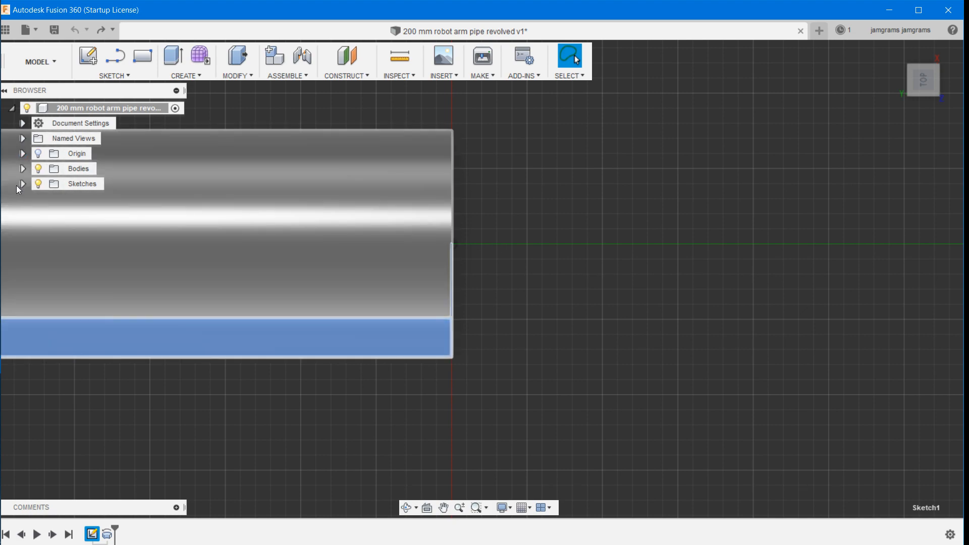
pyautogui.click(23, 183)
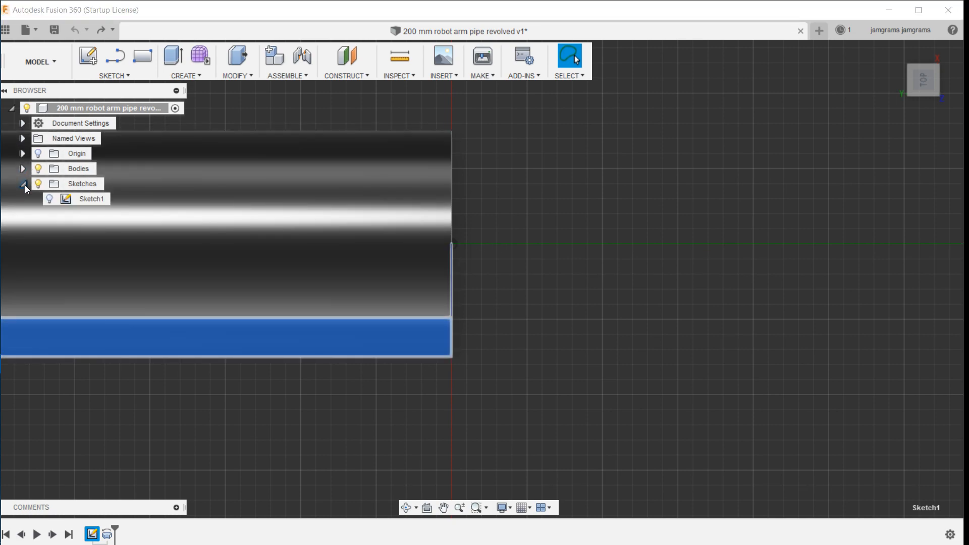
pyautogui.click(49, 201)
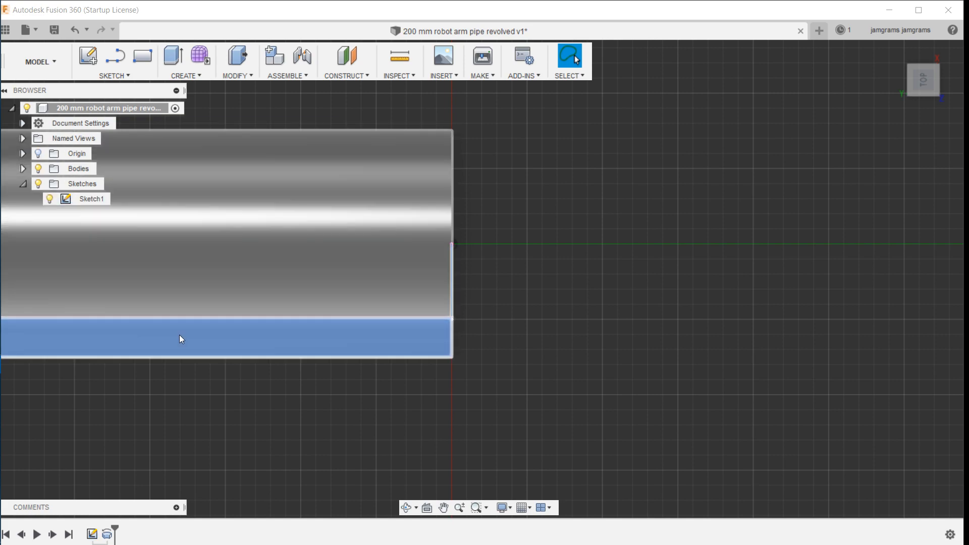
pyautogui.click(24, 169)
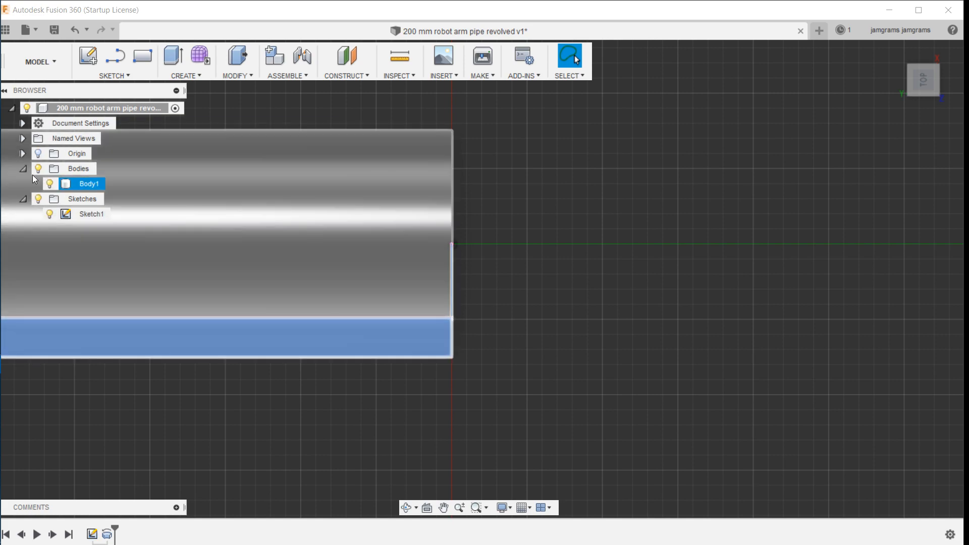
pyautogui.click(49, 183)
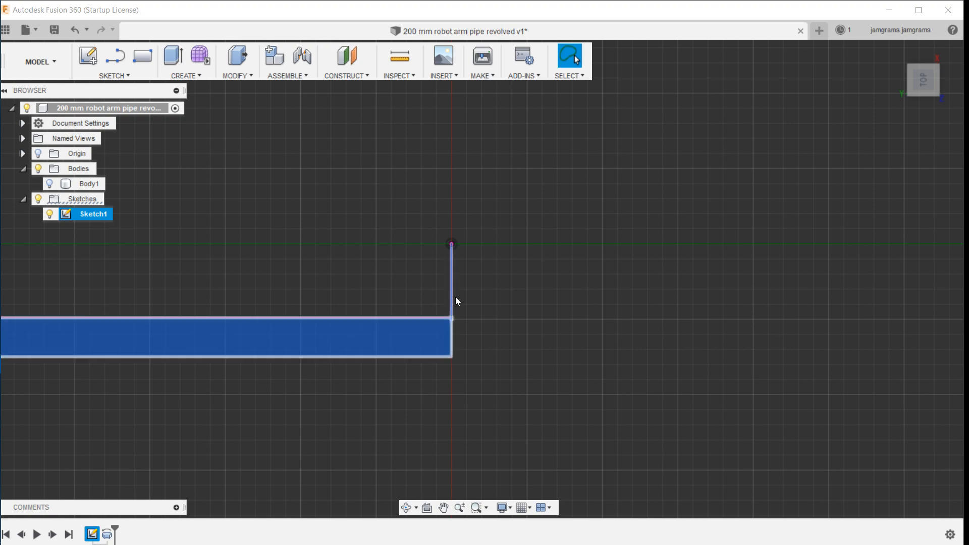
# Step: Start an Offset from the end line of the wall profile, opening its sketch for editing
pyautogui.moveTo(514, 321); pyautogui.dragTo(506, 321, button='right')
pyautogui.click(507, 322)
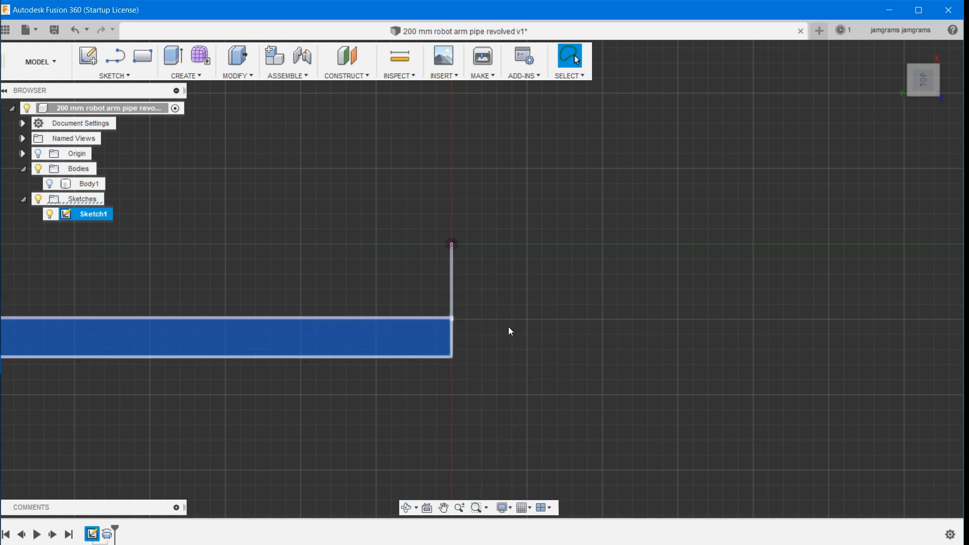
pyautogui.click(452, 347)
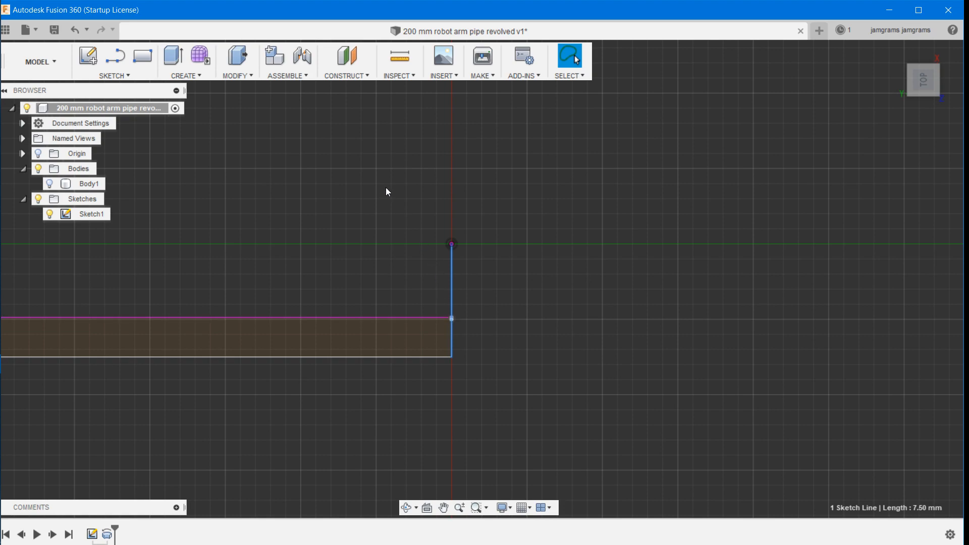
pyautogui.press('o')
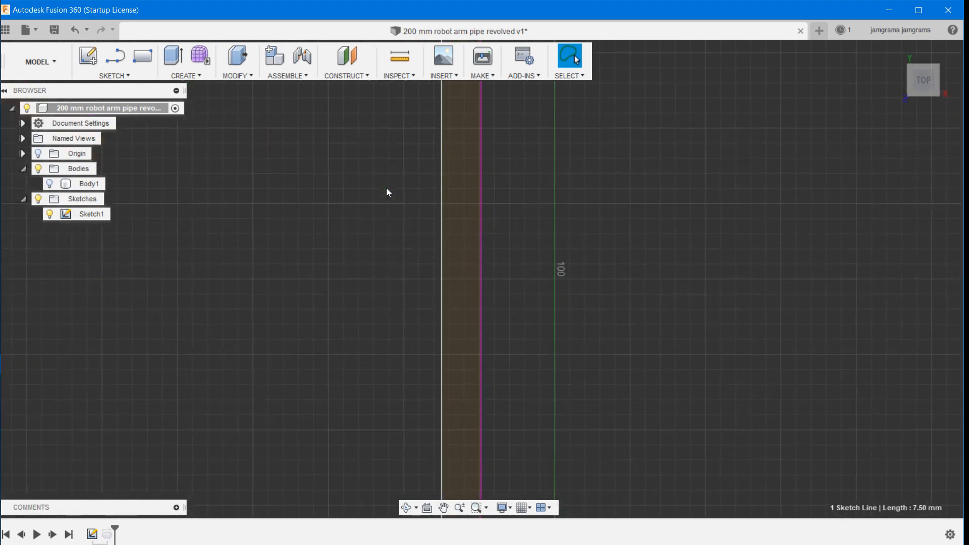
pyautogui.scroll(-8, 474, 337)
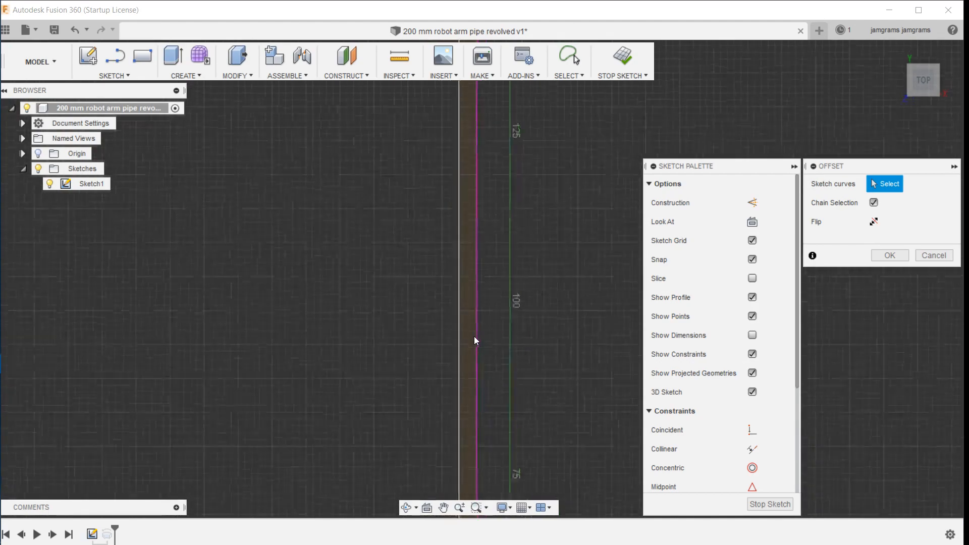
pyautogui.moveTo(448, 425); pyautogui.dragTo(406, 267, button='middle')
pyautogui.scroll(-4, 532, 395)
pyautogui.scroll(6, 532, 396)
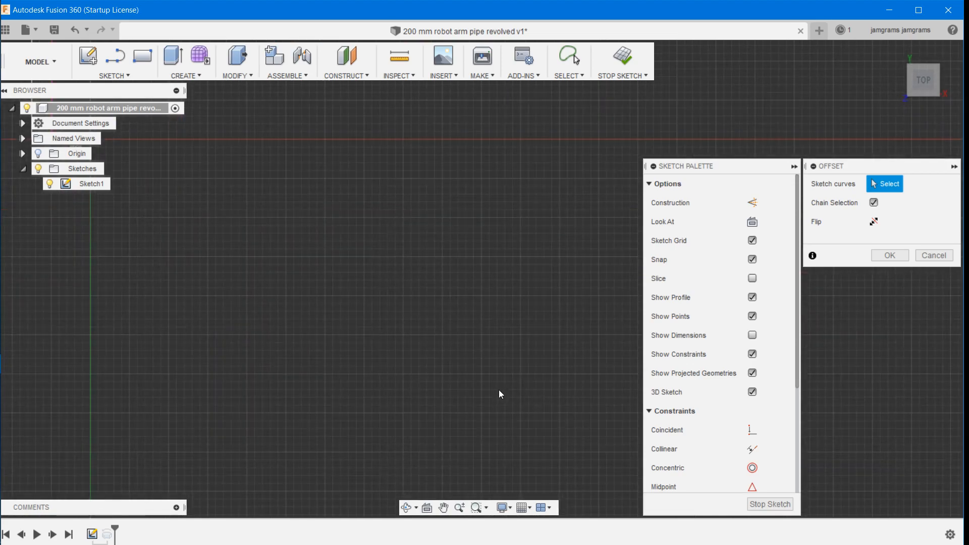
pyautogui.moveTo(192, 174); pyautogui.dragTo(354, 361, button='middle')
pyautogui.scroll(7, 196, 281)
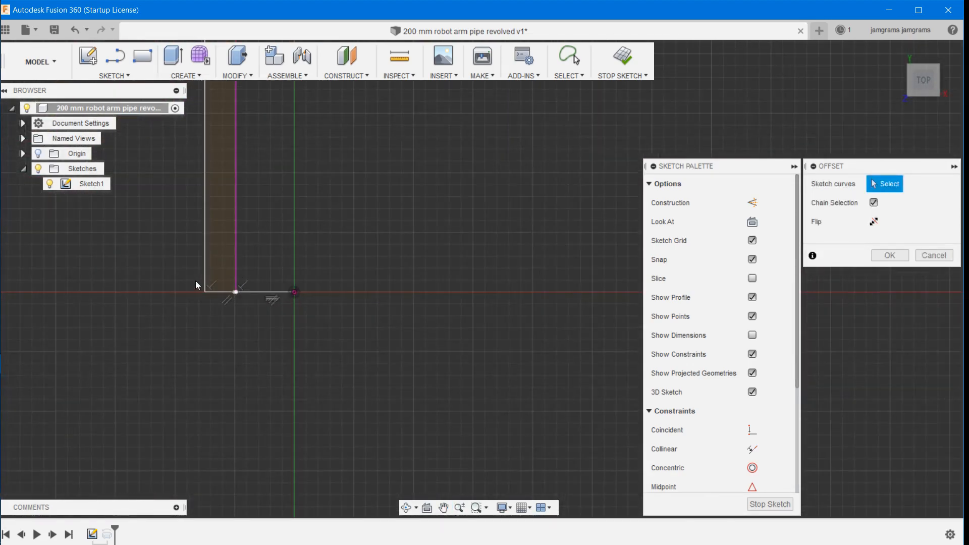
pyautogui.click(368, 306)
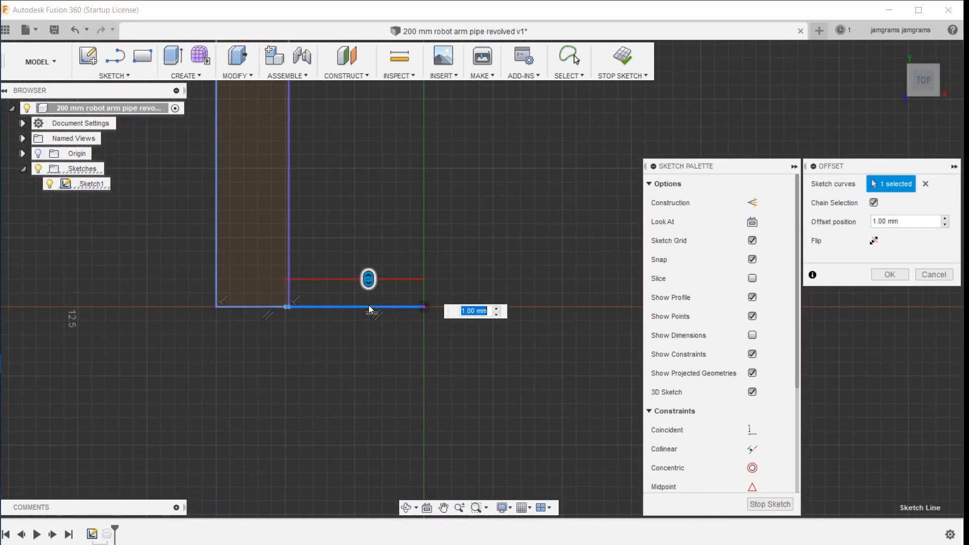
pyautogui.press('BackSpace')
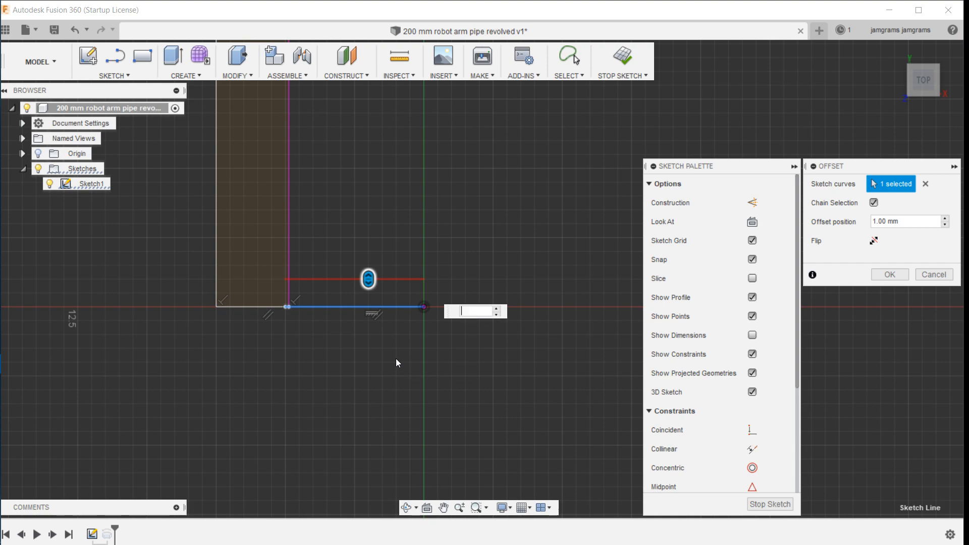
pyautogui.click(934, 274)
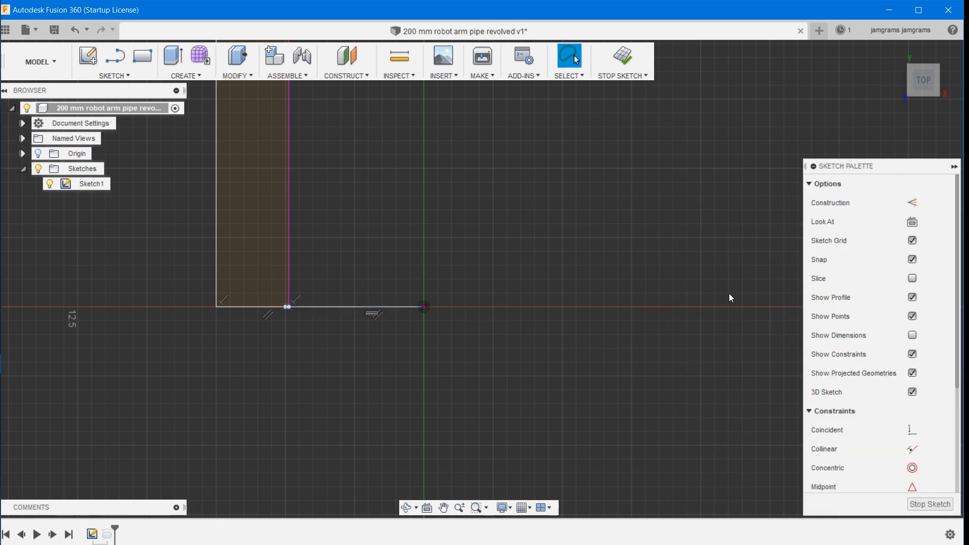
# Step: Delete the end line across the wall profile and the overlapping line from the inner wall to the origin
pyautogui.click(396, 307)
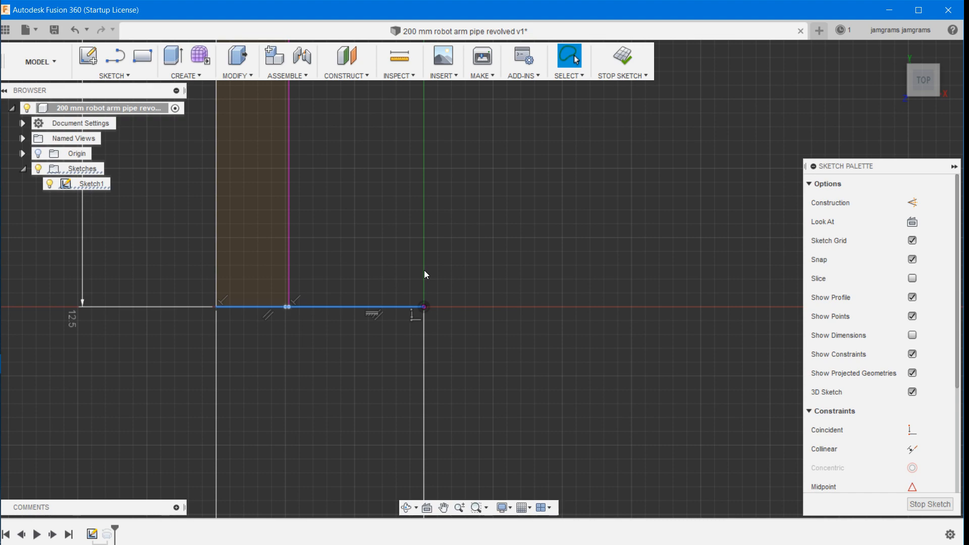
pyautogui.press('Delete')
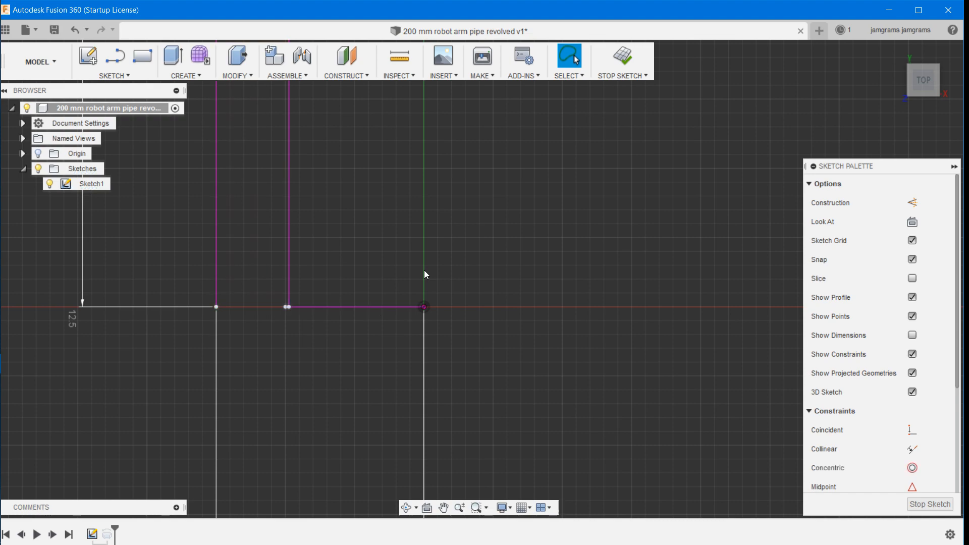
pyautogui.click(399, 307)
pyautogui.press('Delete')
pyautogui.click(913, 336)
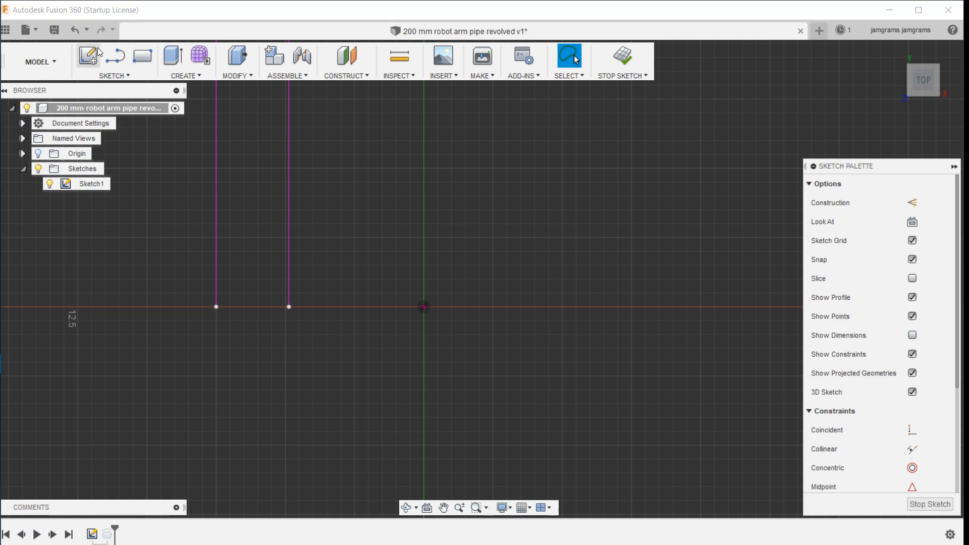
# Step: Draw a line between the lower endpoints of the outer and inner walls to close the profile
pyautogui.click(115, 61)
pyautogui.click(216, 307)
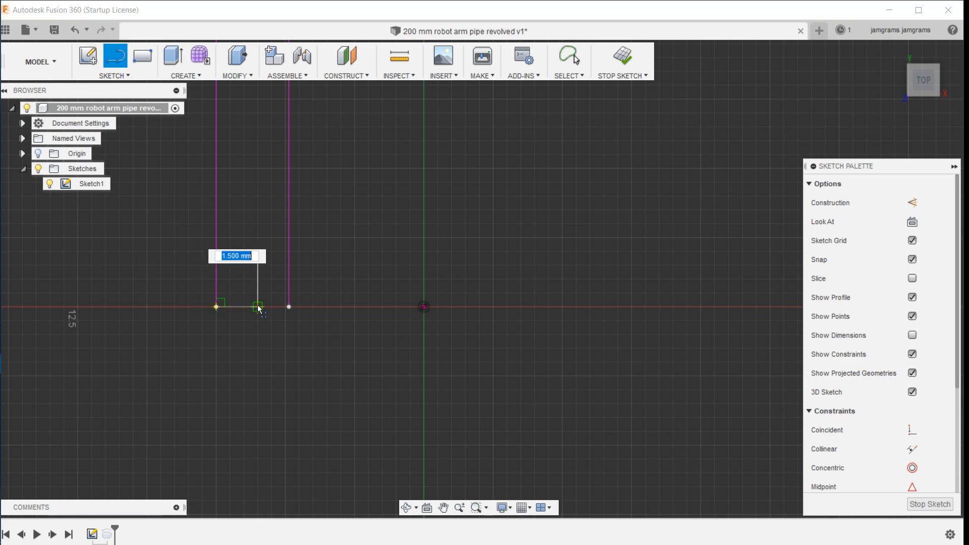
pyautogui.click(289, 306)
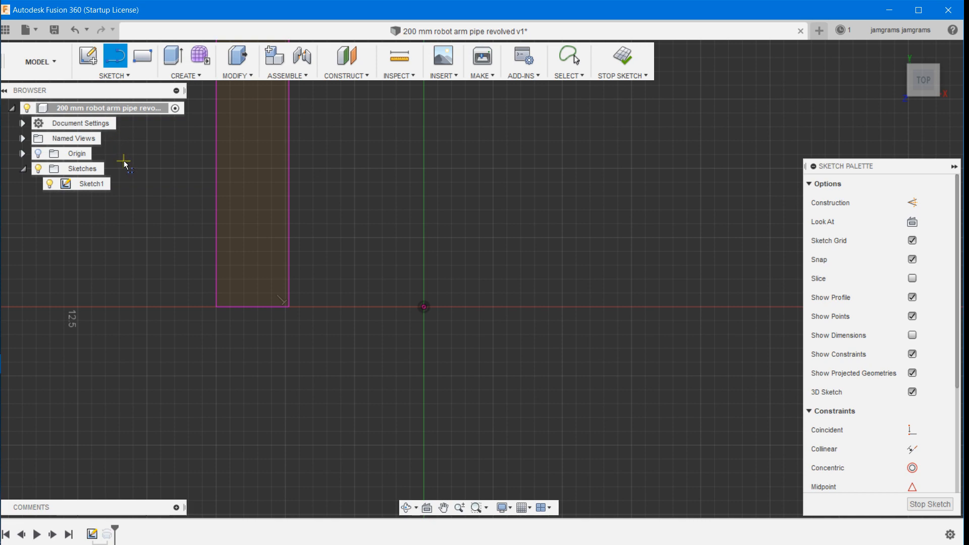
pyautogui.press('Escape')
pyautogui.scroll(2, 279, 310)
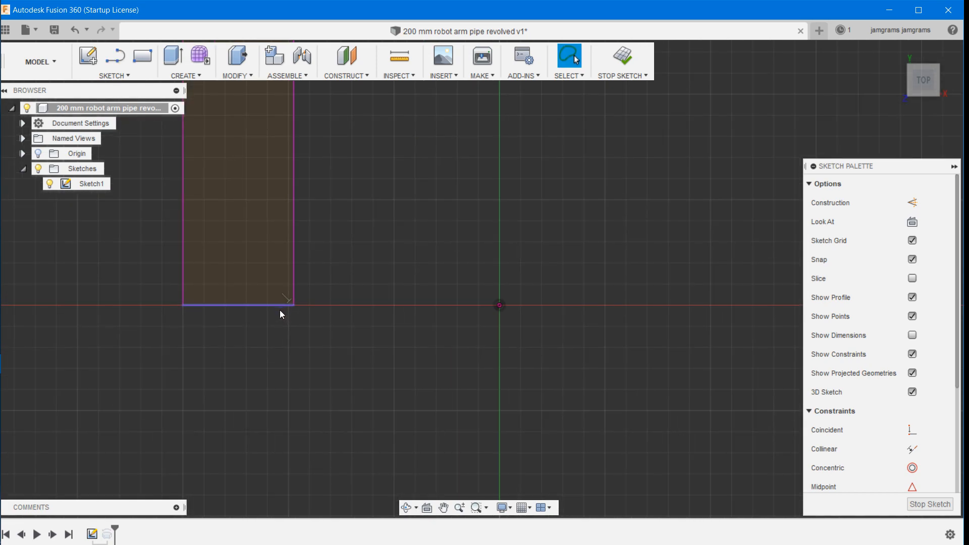
pyautogui.scroll(-5, 280, 310)
pyautogui.scroll(-5, 278, 308)
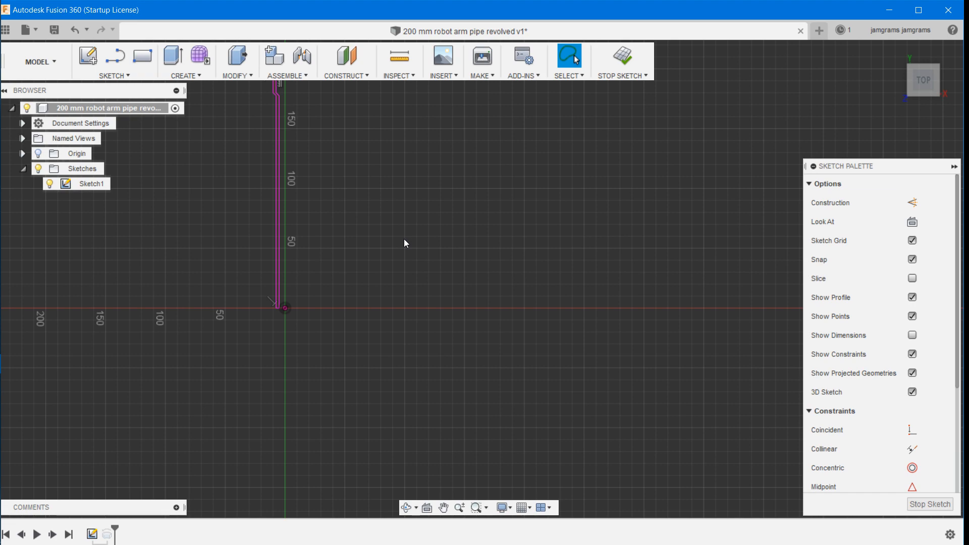
pyautogui.click(22, 154)
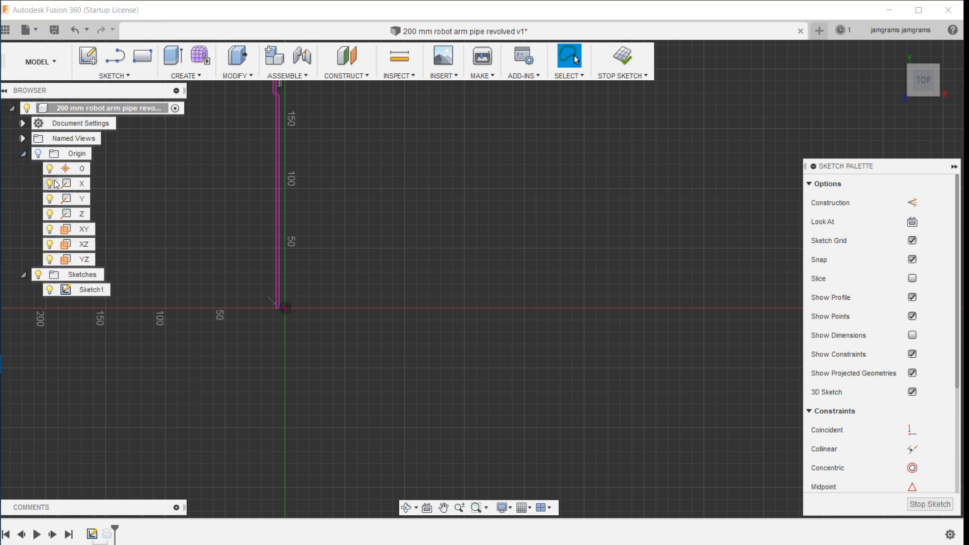
pyautogui.click(22, 154)
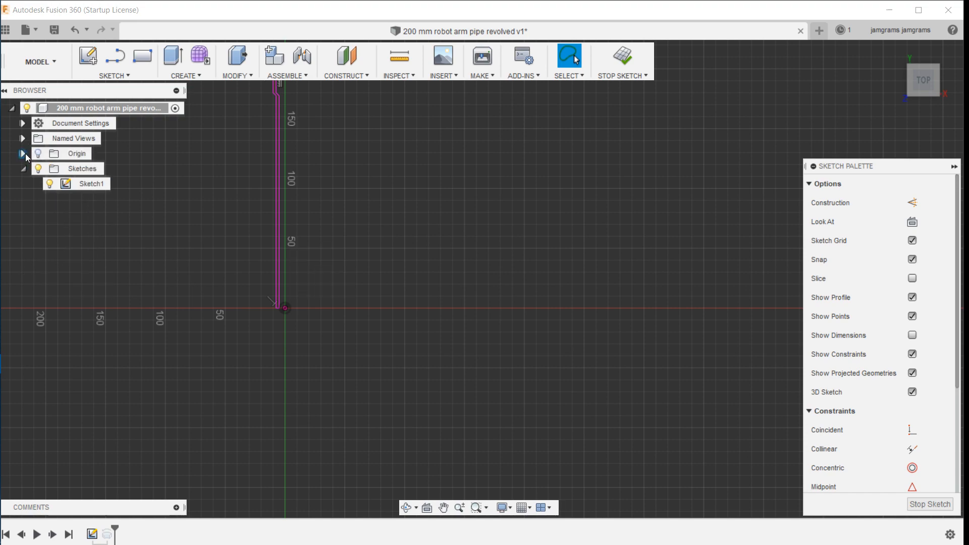
pyautogui.click(49, 186)
pyautogui.click(216, 306)
# Step: Revolve the closed wall profile a full 360 degrees about the Y axis as a new body
pyautogui.click(186, 75)
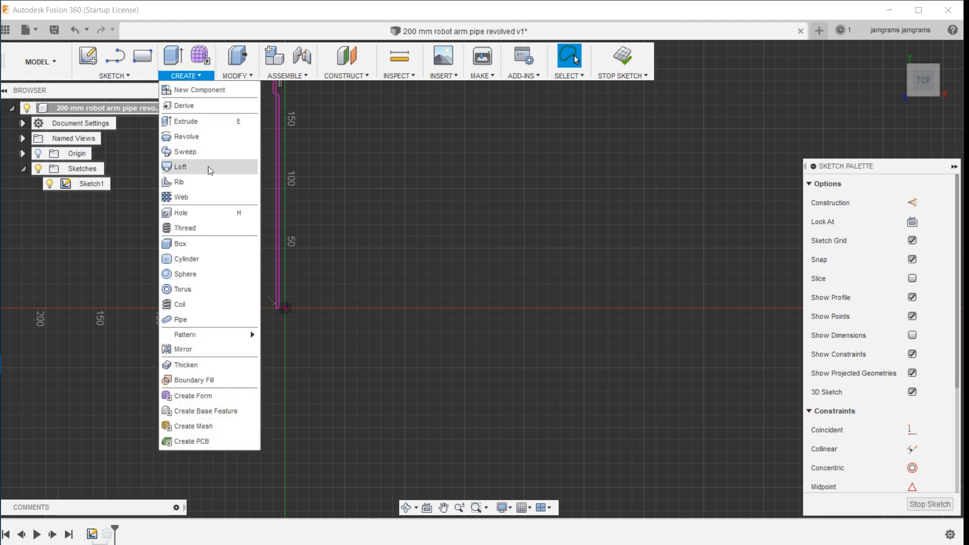
pyautogui.click(204, 137)
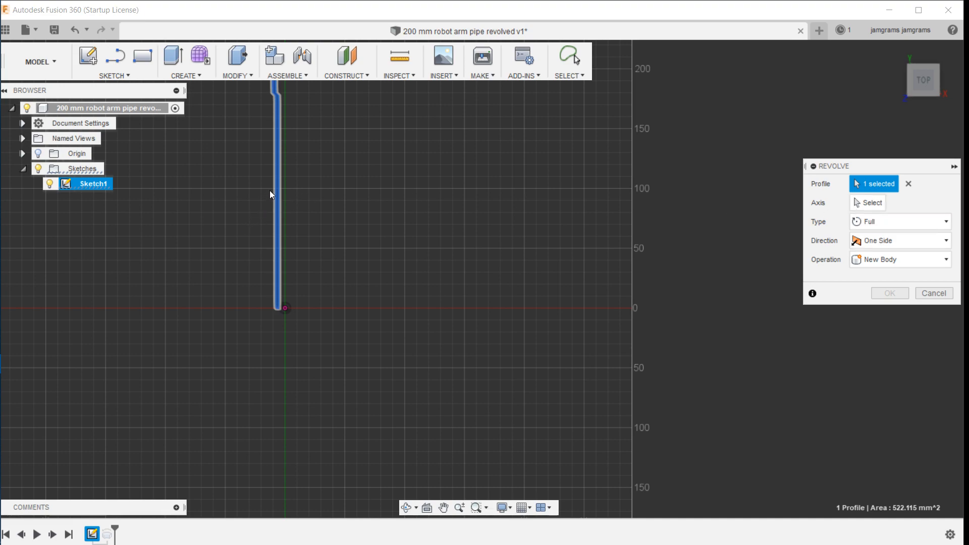
pyautogui.click(277, 180)
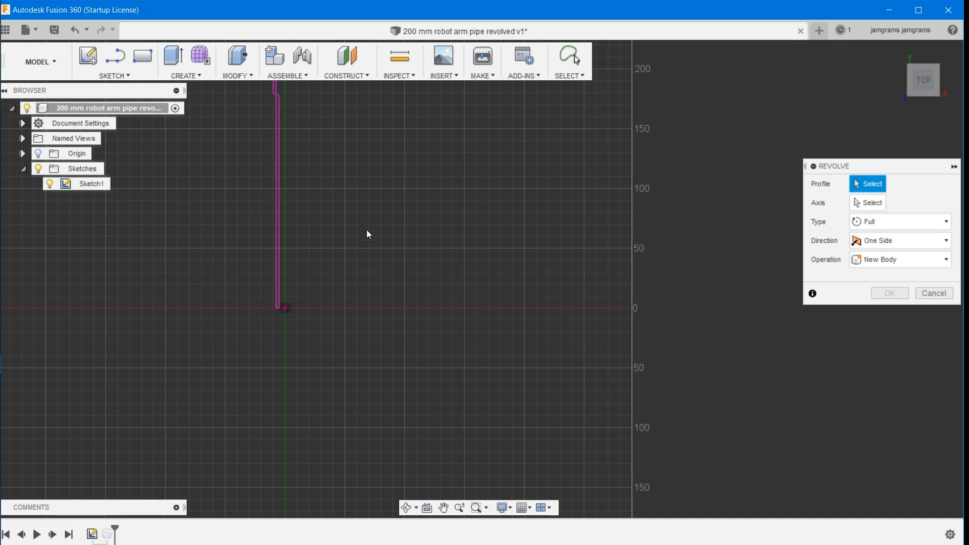
pyautogui.click(279, 189)
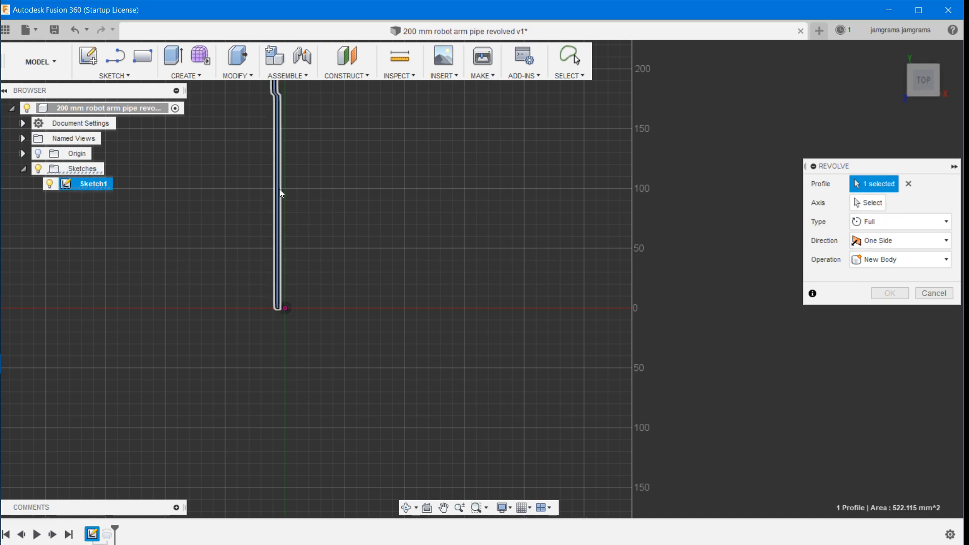
pyautogui.click(868, 202)
pyautogui.click(286, 271)
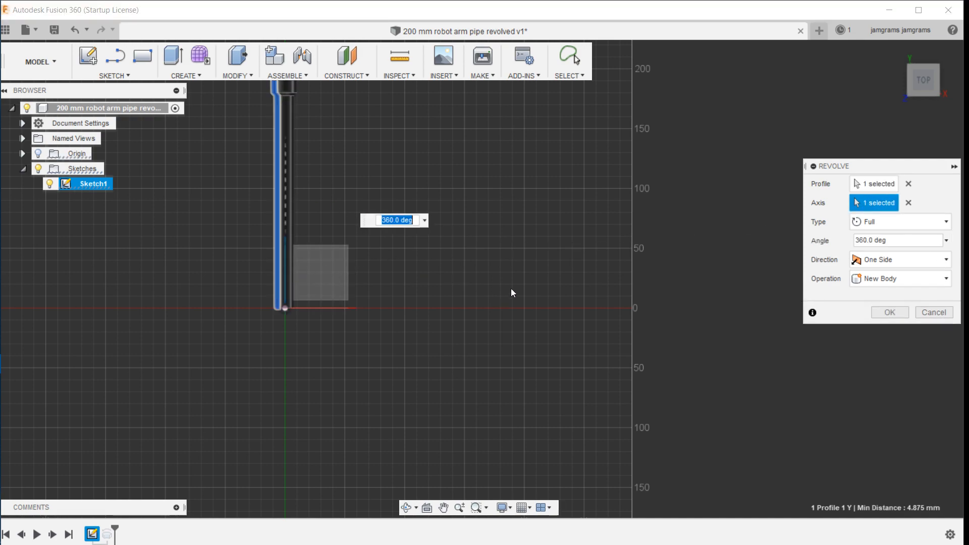
pyautogui.click(889, 312)
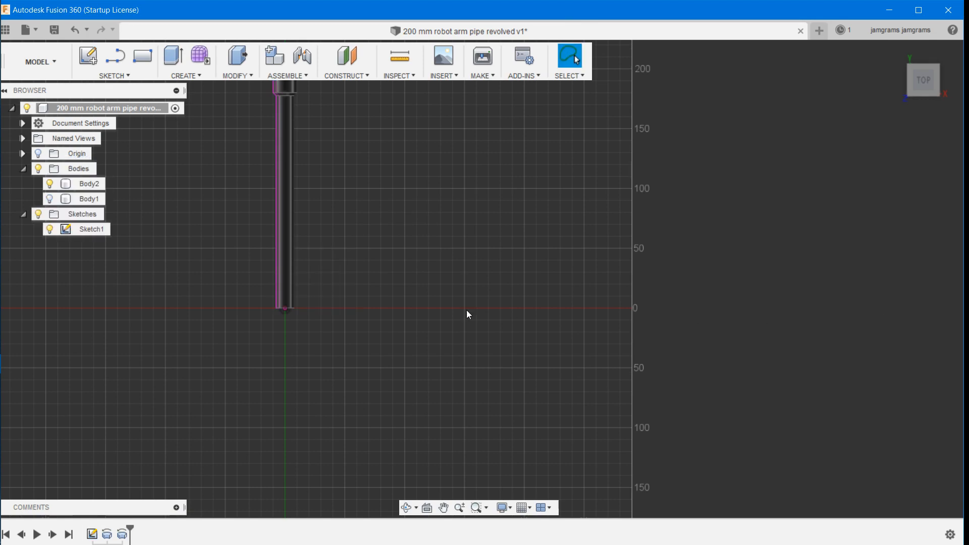
# Step: Export the revolved pipe body for 3D printing as 200 mm robot arm pipe revolved v1.stl in Downloads, without sending it to a print utility
pyautogui.click(479, 75)
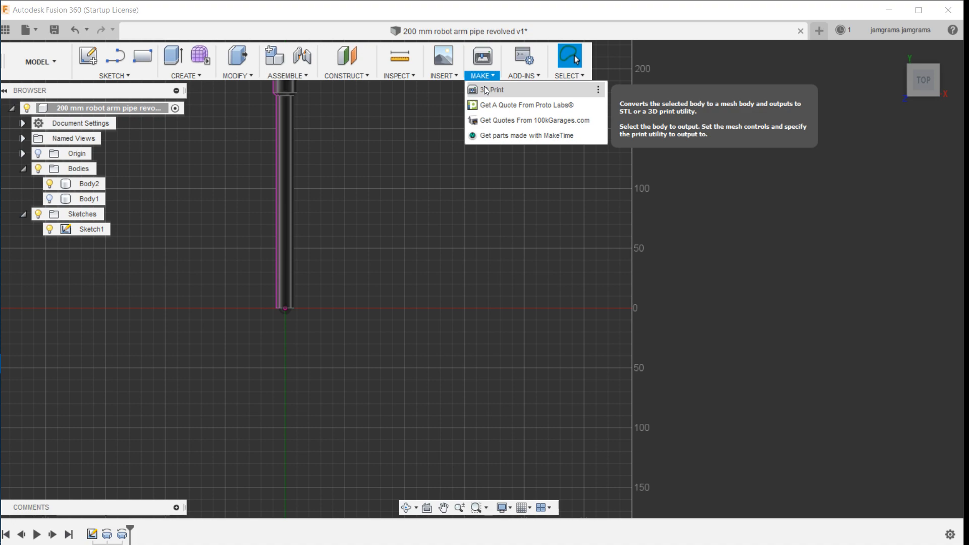
pyautogui.click(486, 90)
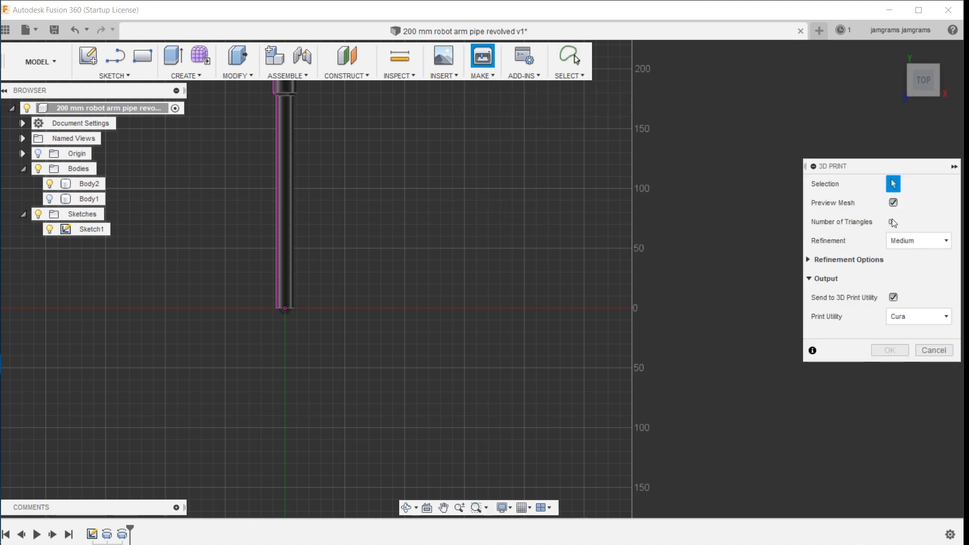
pyautogui.click(893, 298)
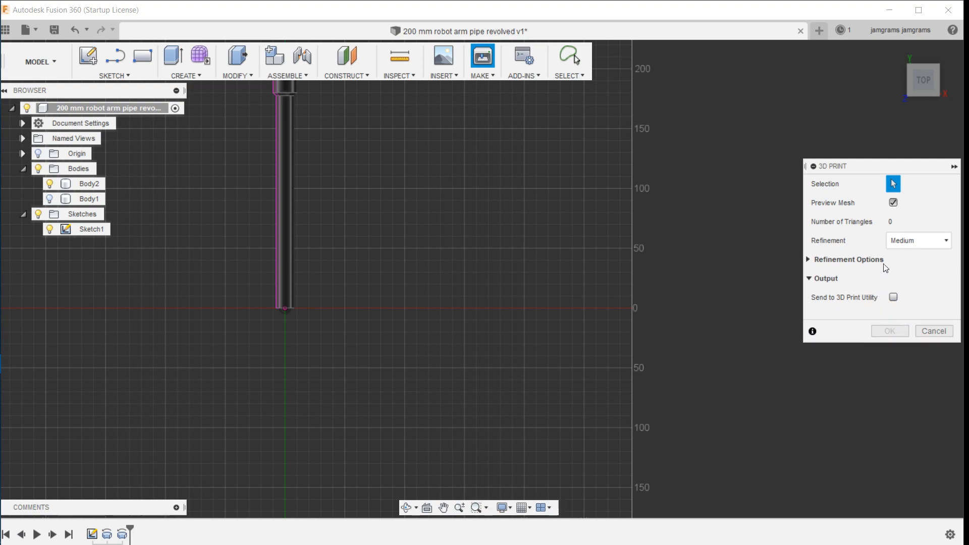
pyautogui.click(282, 197)
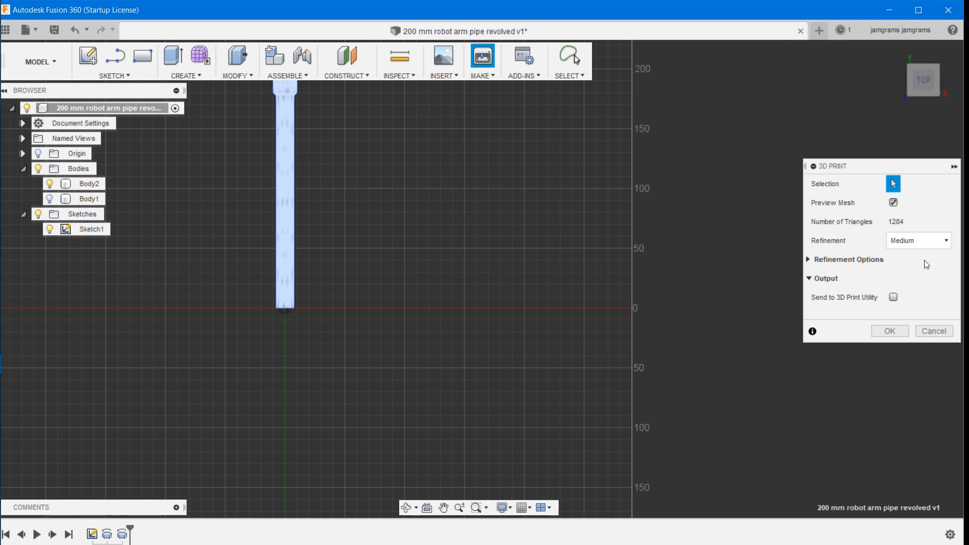
pyautogui.click(890, 331)
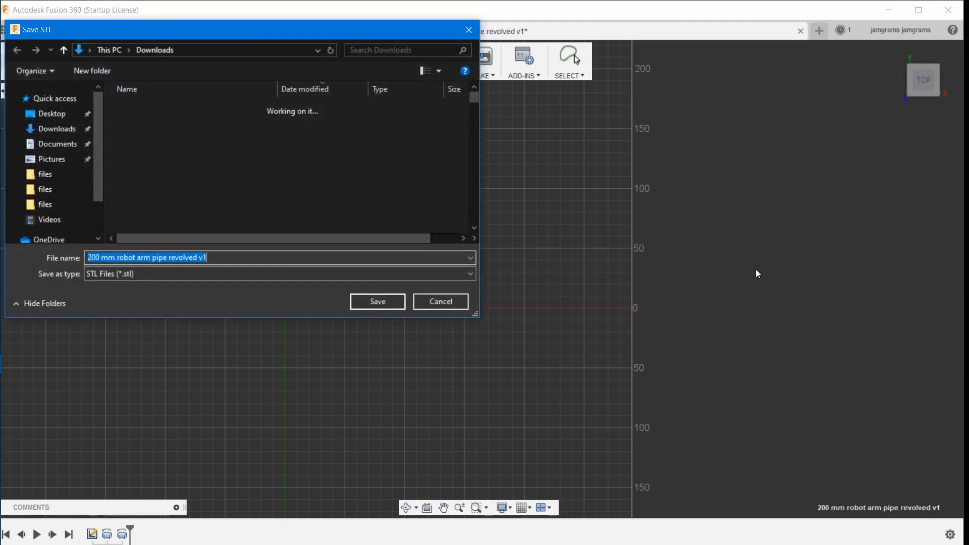
pyautogui.click(367, 301)
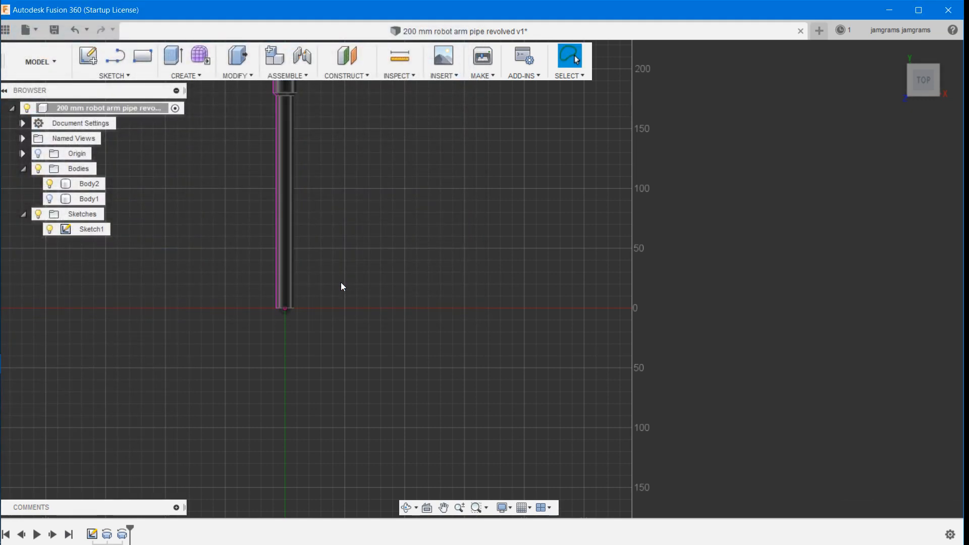
# Step: Delete both revolve features from the design history, keeping only the wall profile sketch
pyautogui.click(284, 290)
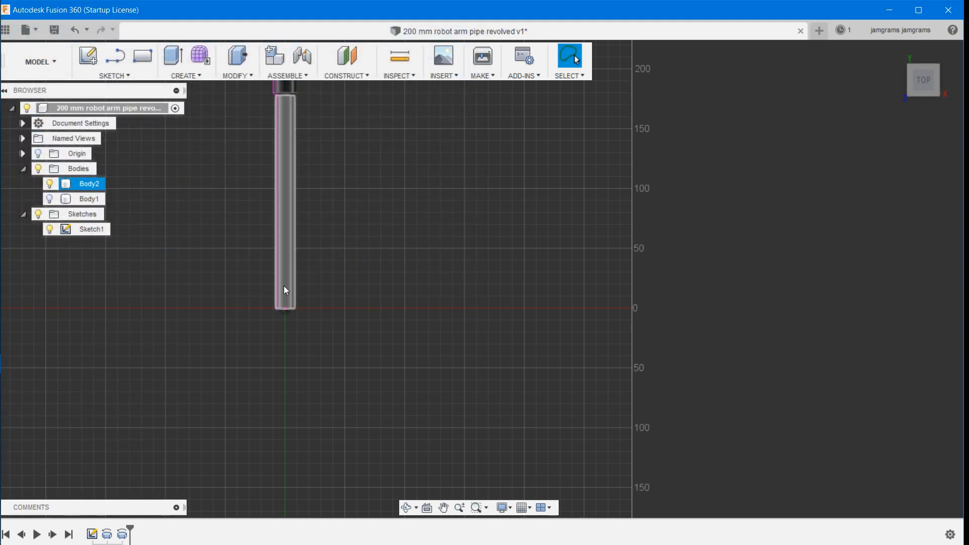
pyautogui.click(120, 202)
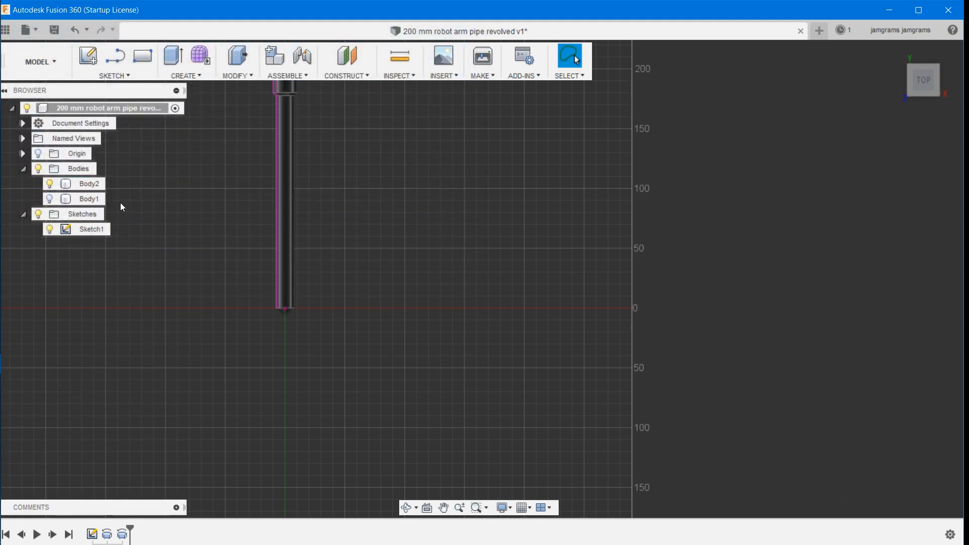
pyautogui.click(45, 202)
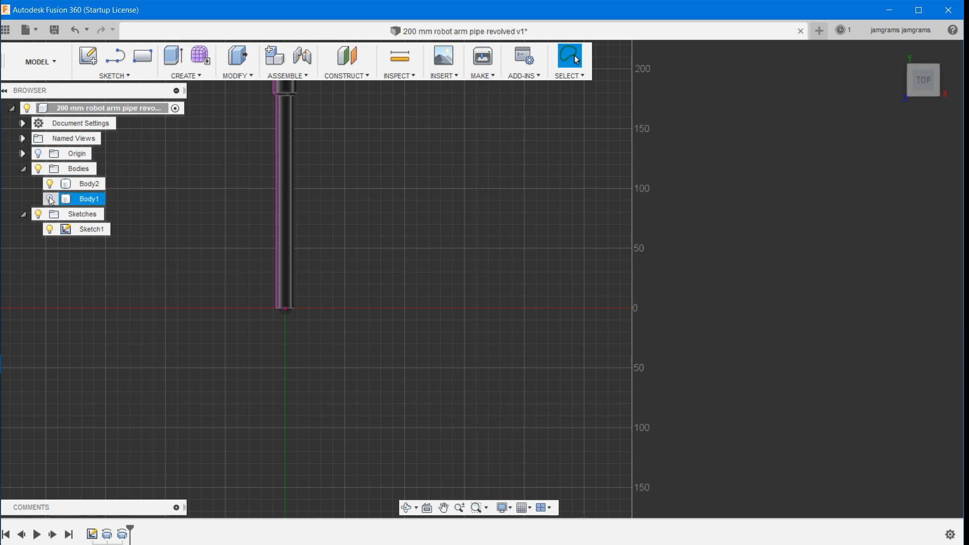
pyautogui.click(51, 200)
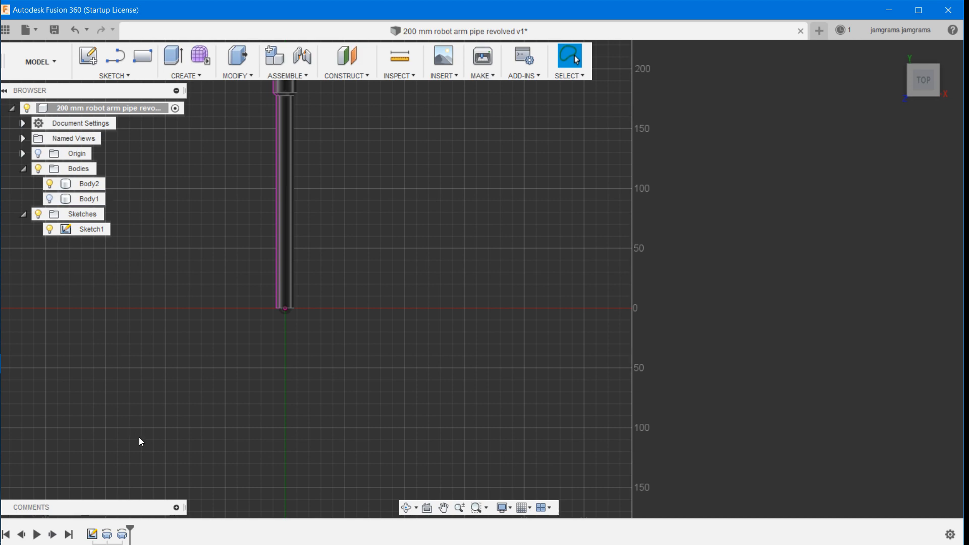
pyautogui.click(122, 534)
pyautogui.press('Delete')
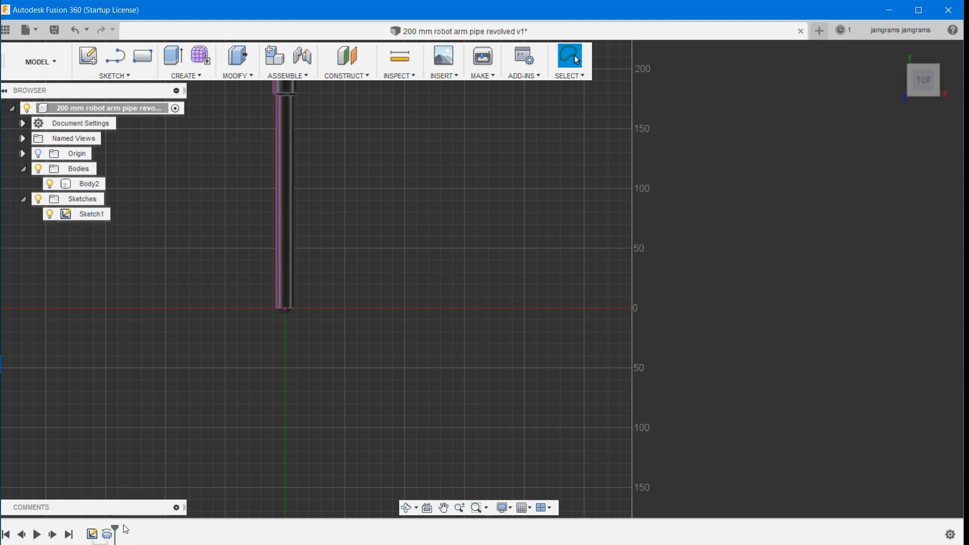
pyautogui.click(276, 309)
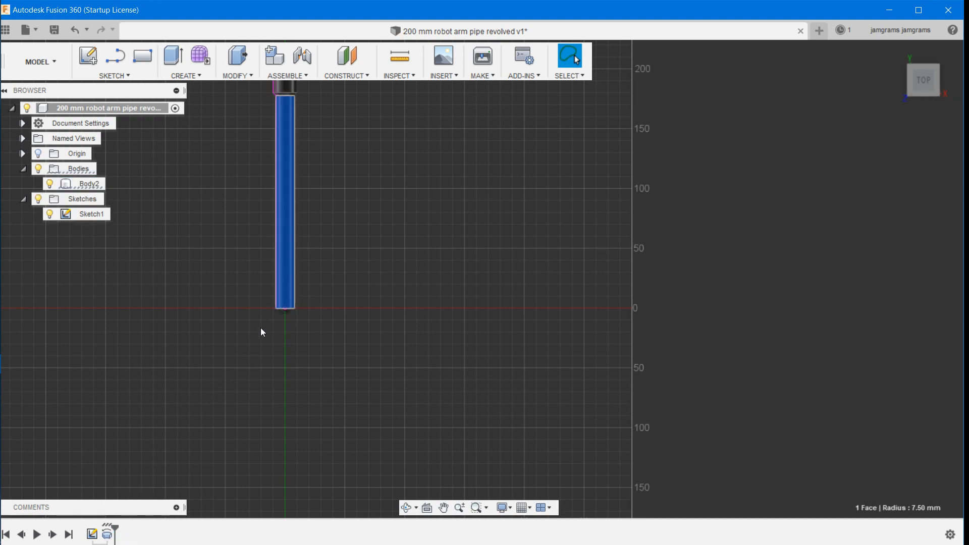
pyautogui.click(107, 534)
pyautogui.press('Delete')
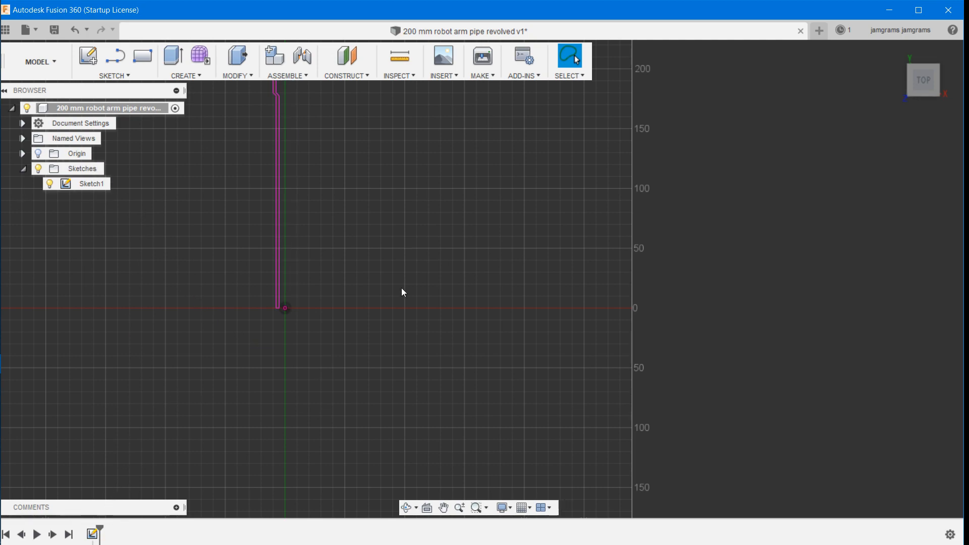
# Step: Open the wall profile sketch for editing by starting an Offset from its lower end line, and cancel the chained offset
pyautogui.scroll(3, 331, 296)
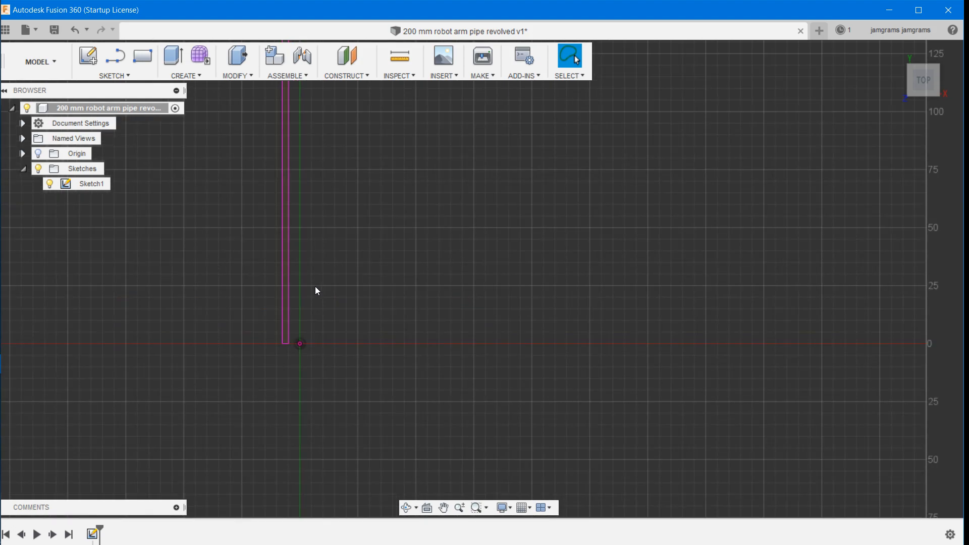
pyautogui.scroll(4, 313, 313)
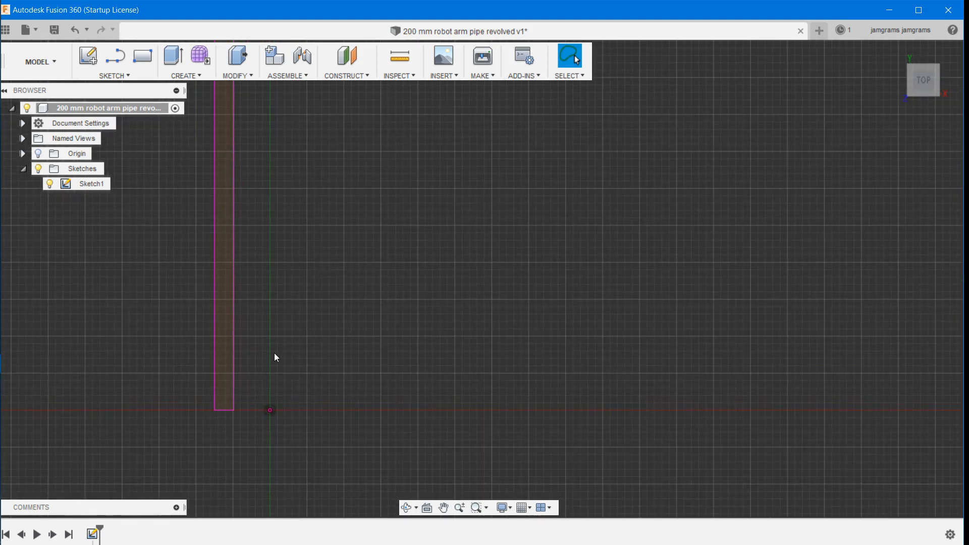
pyautogui.click(227, 409)
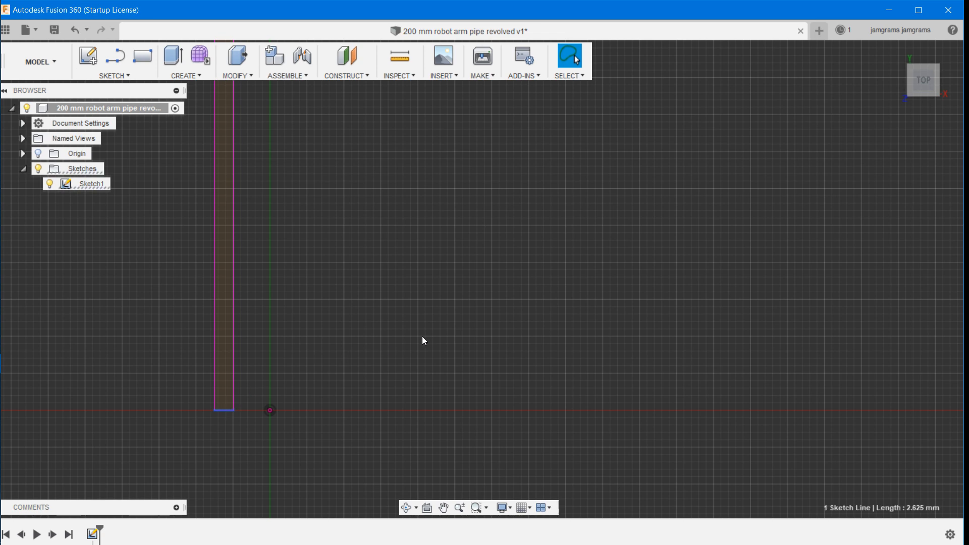
pyautogui.press('o')
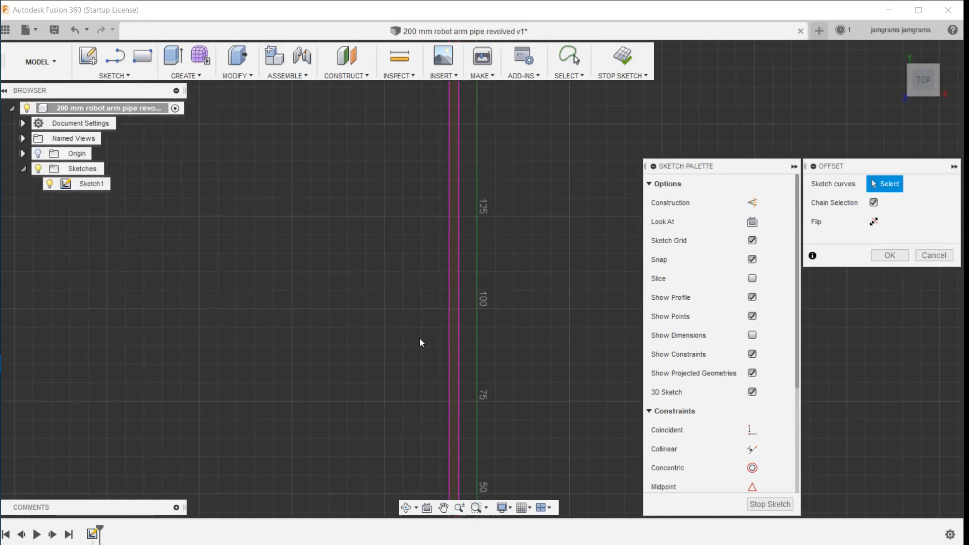
pyautogui.scroll(4, 422, 394)
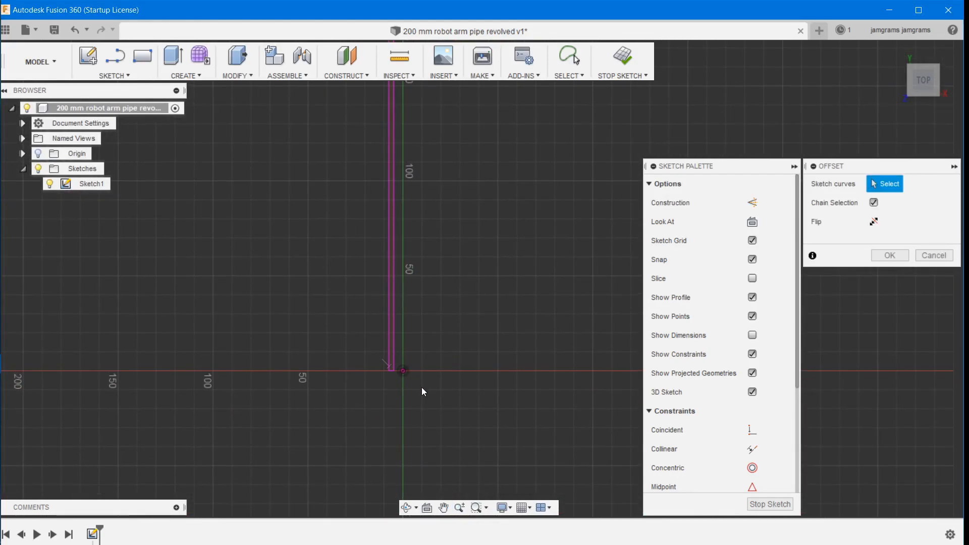
pyautogui.scroll(4, 423, 403)
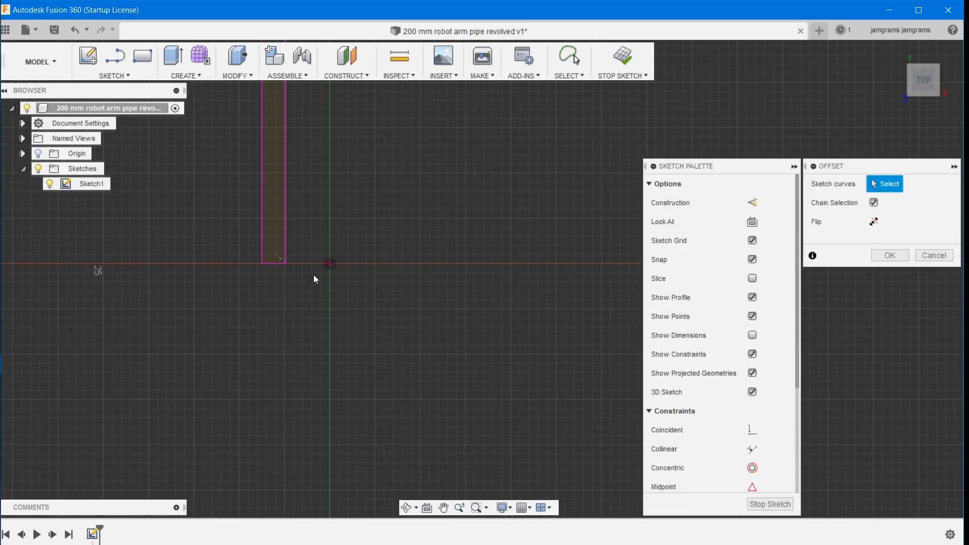
pyautogui.click(265, 263)
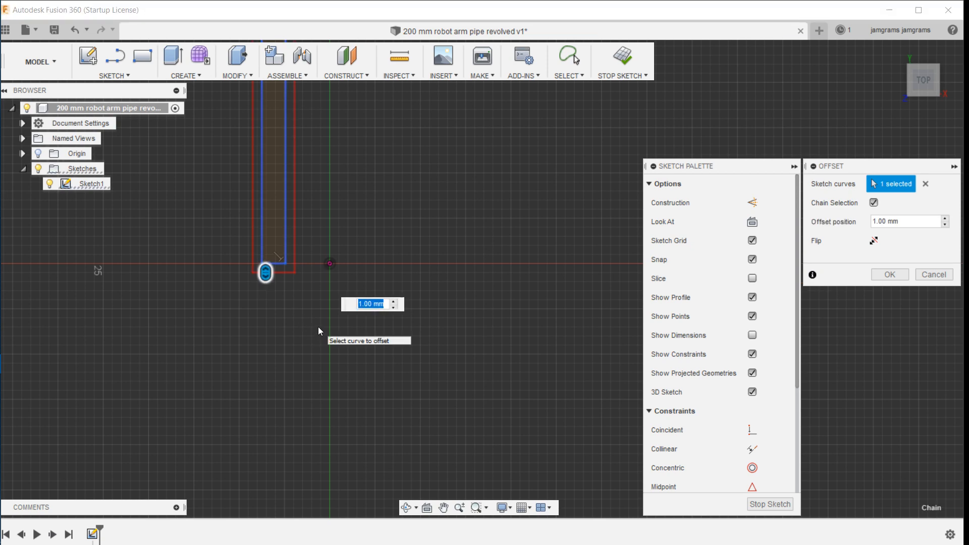
pyautogui.press('Escape')
# Step: Offset only the profile's lower end line by -22 mm, up into the wall profile, with chain selection off
pyautogui.click(269, 263)
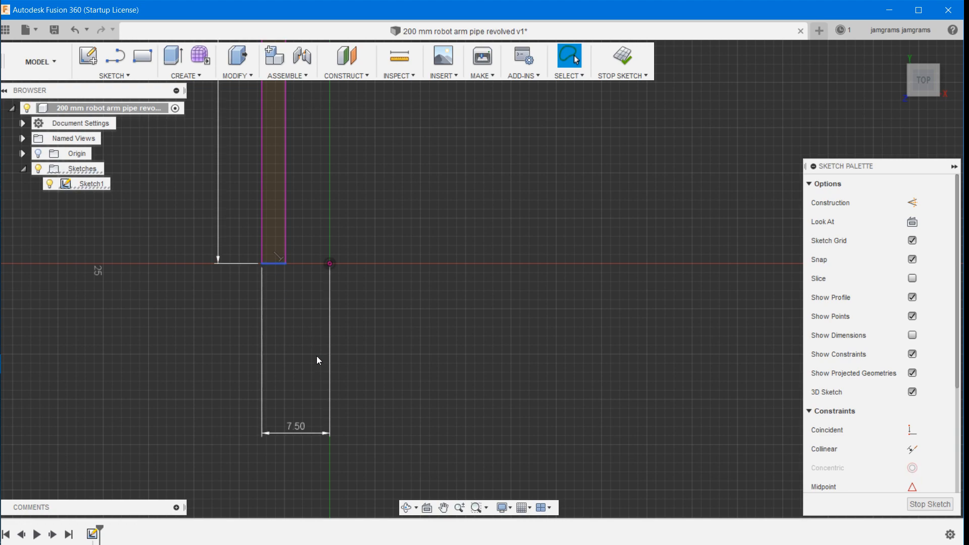
pyautogui.press('o')
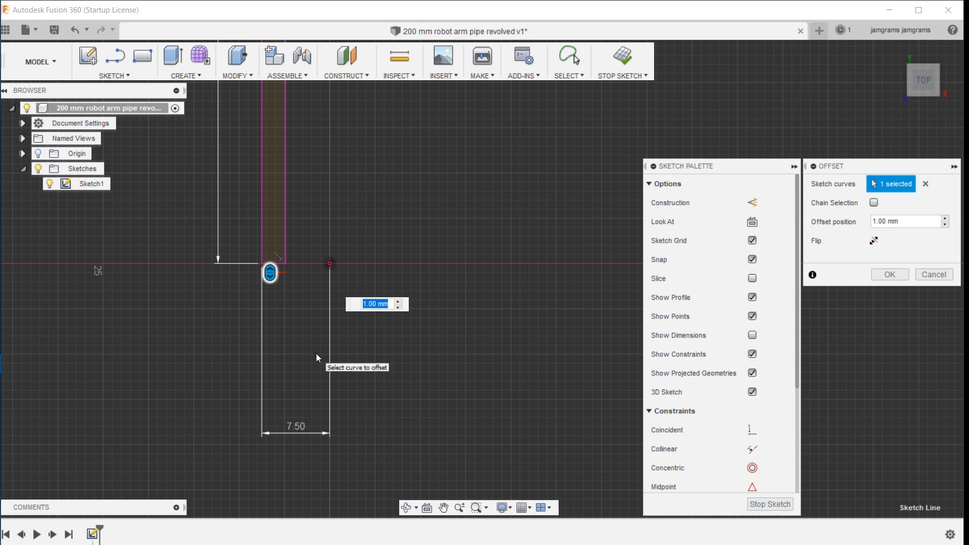
pyautogui.write('22')
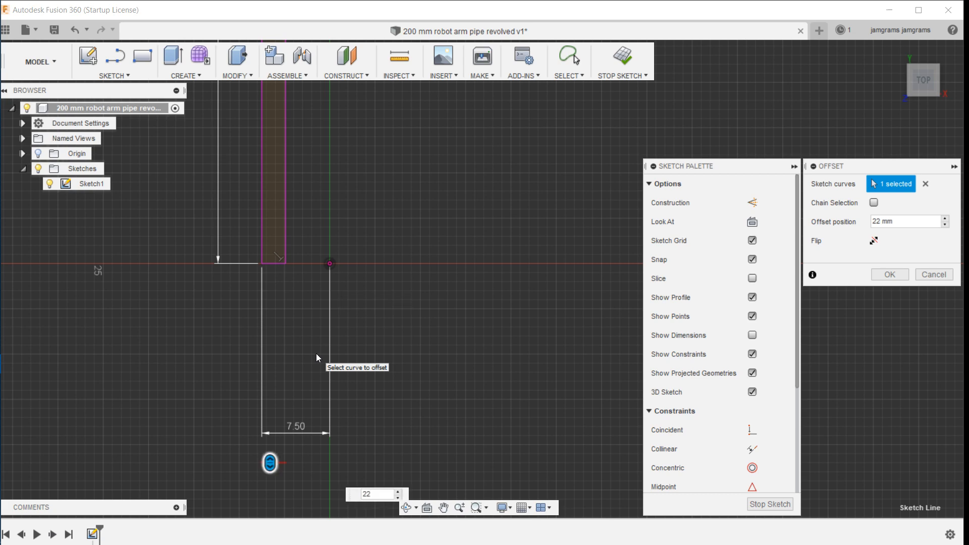
pyautogui.press('BackSpace')
pyautogui.press('BackSpace')
pyautogui.write('-22')
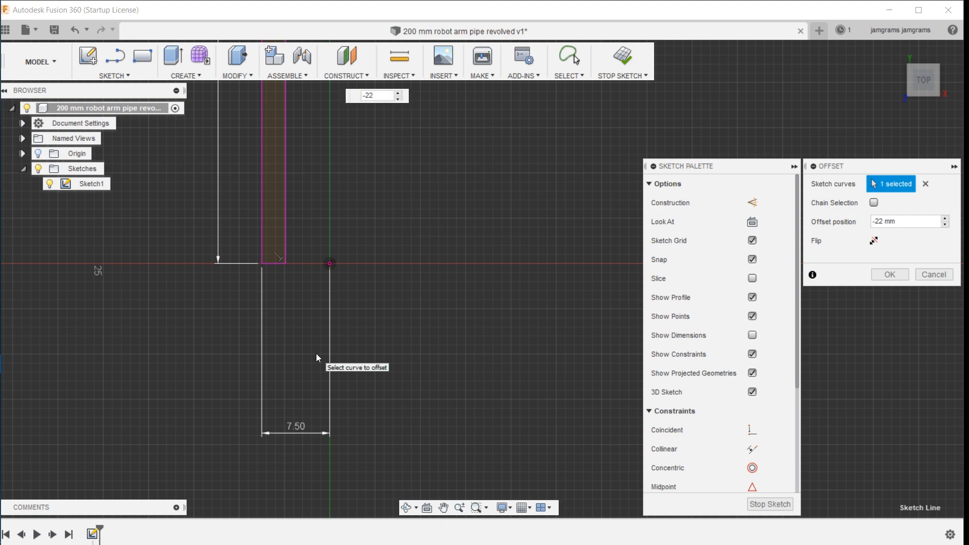
pyautogui.scroll(3, 326, 301)
pyautogui.scroll(-5, 326, 301)
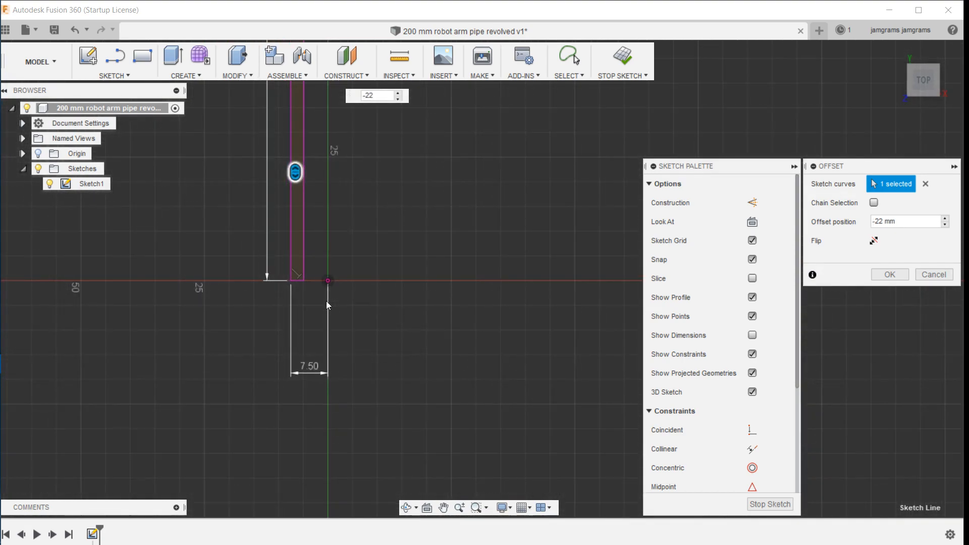
pyautogui.press('Return')
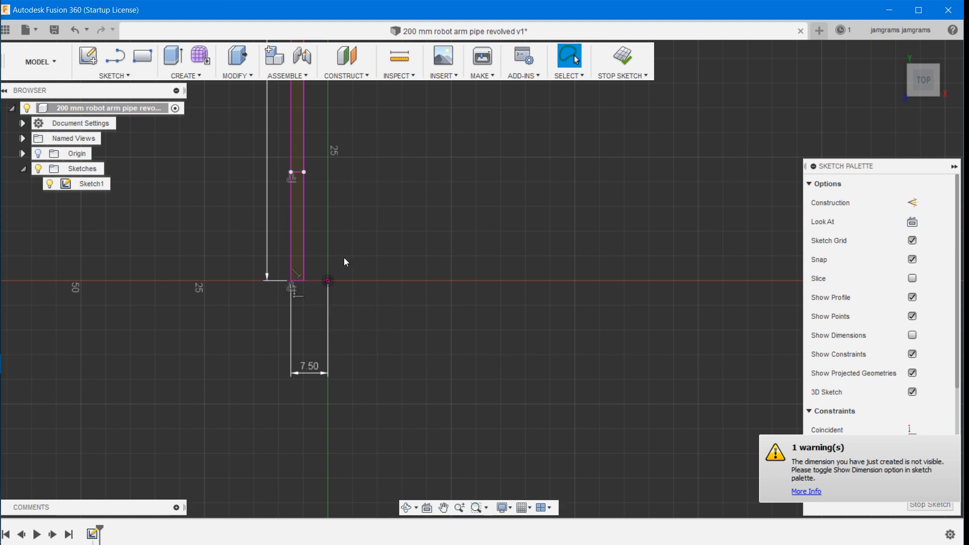
# Step: Delete the two long vertical wall lines and the original end line on the X axis
pyautogui.click(303, 251)
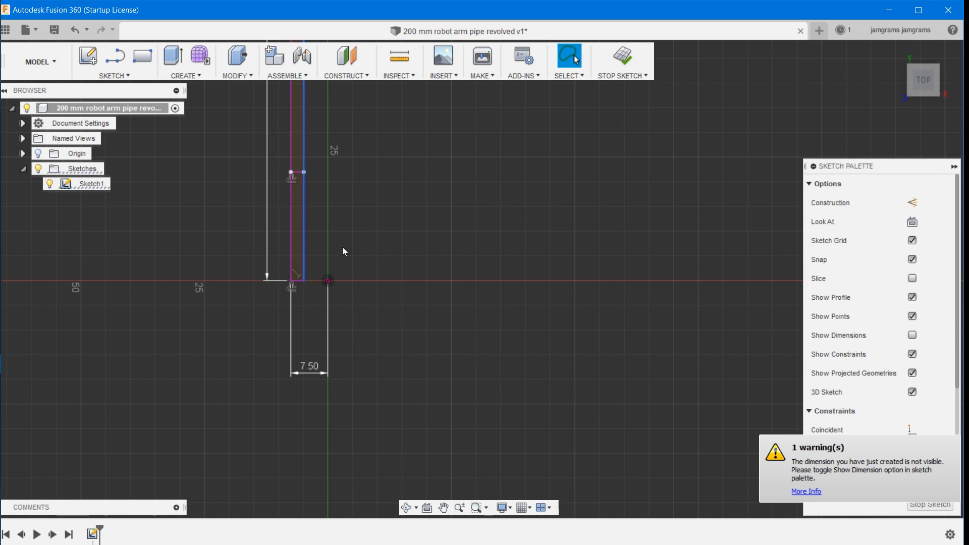
pyautogui.press('Delete')
pyautogui.click(286, 251)
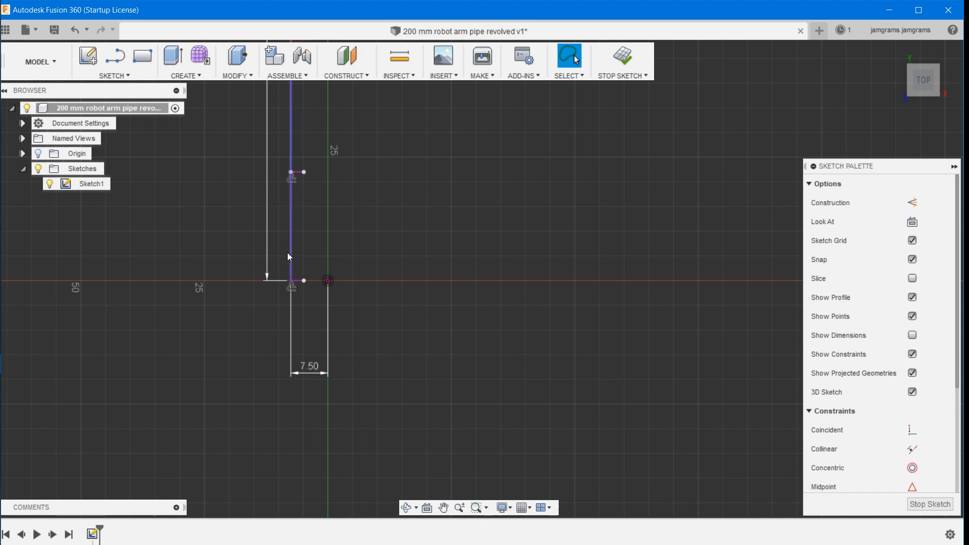
pyautogui.press('Delete')
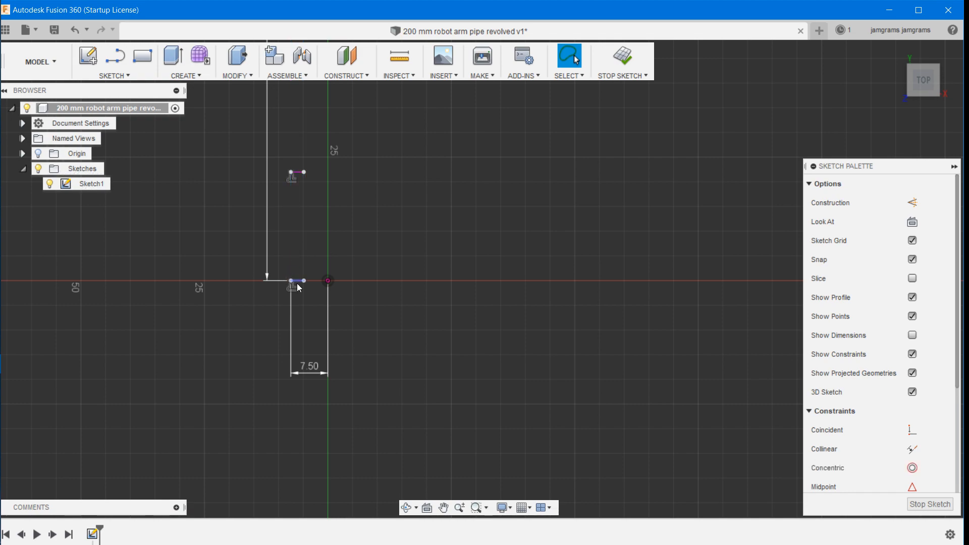
pyautogui.doubleClick(297, 284)
pyautogui.press('Delete')
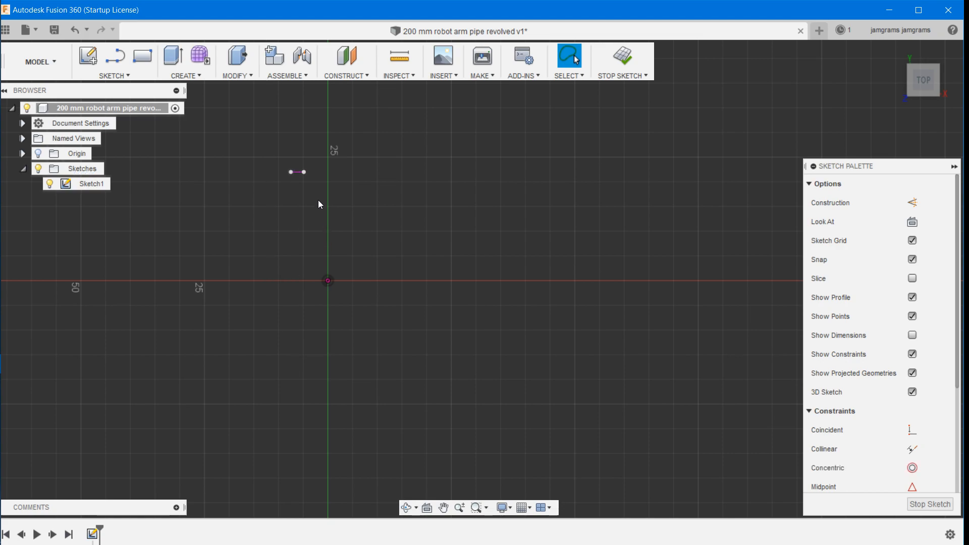
# Step: Draw a new outer wall line from the lower outer endpoint of the wider end section to the outer endpoint of the offset line
pyautogui.moveTo(318, 204); pyautogui.dragTo(296, 433, button='middle')
pyautogui.scroll(3, 303, 393)
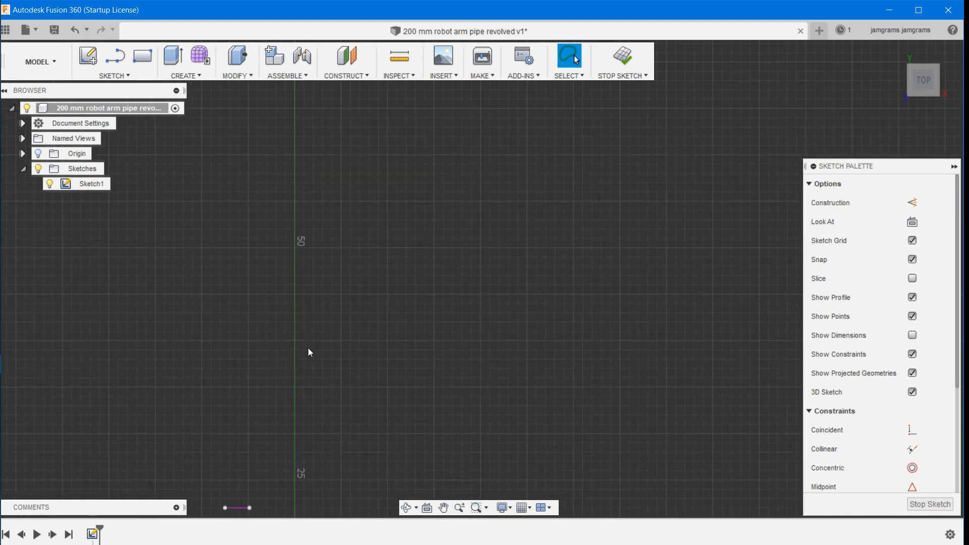
pyautogui.scroll(-3, 309, 349)
pyautogui.moveTo(293, 220)
pyautogui.mouseDown(button='middle')
pyautogui.moveTo(288, 456)
pyautogui.moveTo(254, 372)
pyautogui.moveTo(257, 417)
pyautogui.mouseUp(button='middle')
pyautogui.scroll(-3, 270, 374)
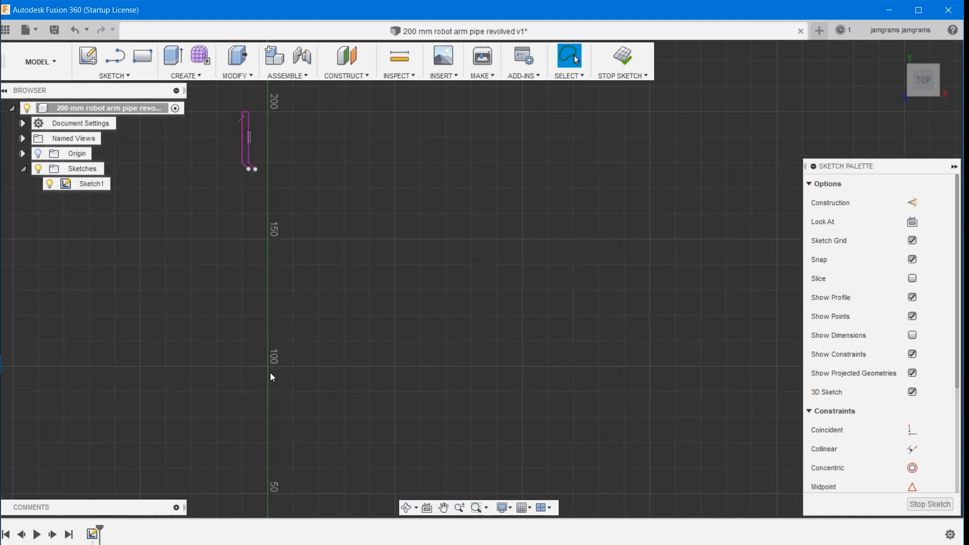
pyautogui.click(124, 57)
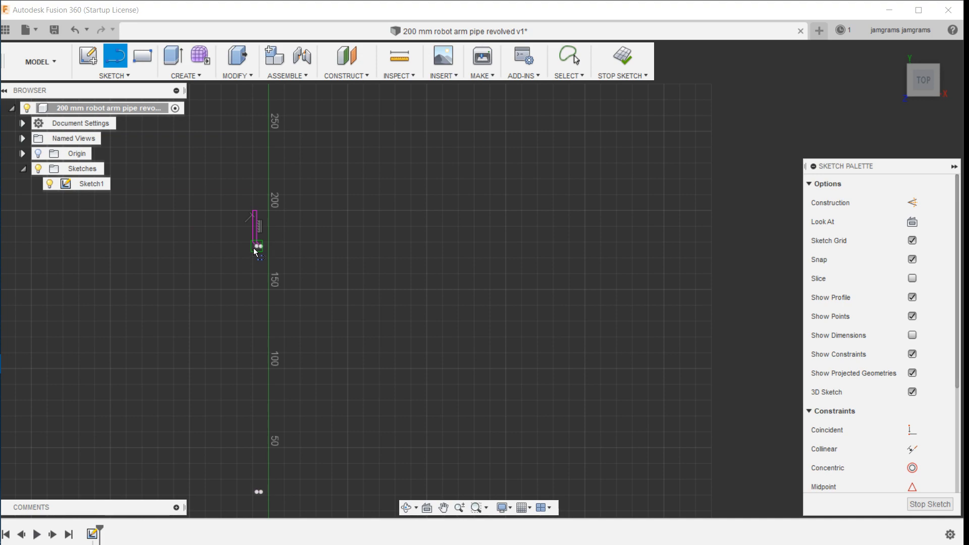
pyautogui.click(255, 247)
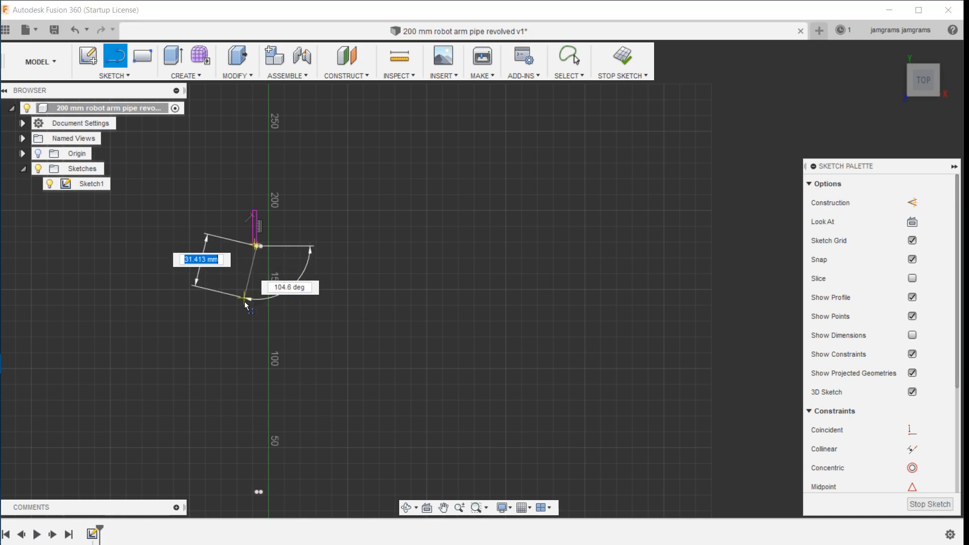
pyautogui.doubleClick(255, 492)
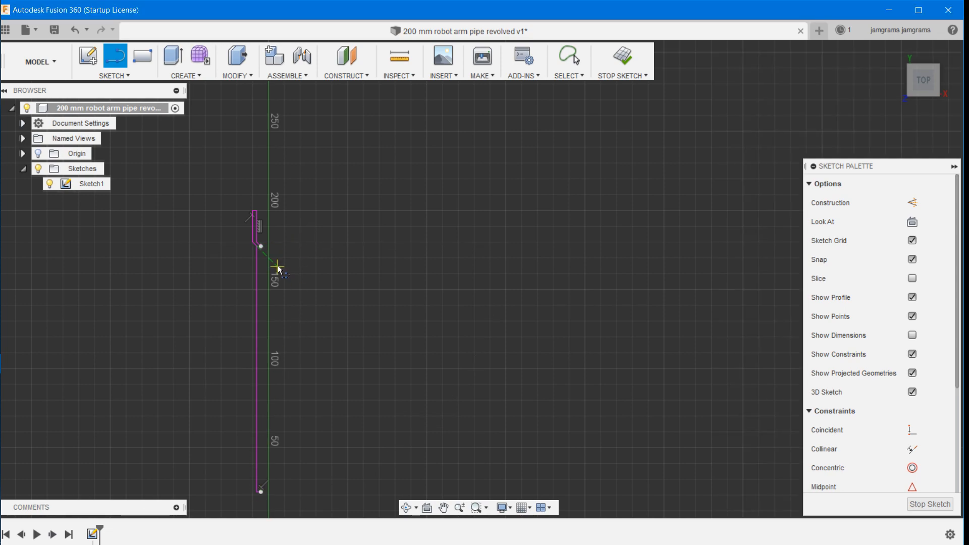
pyautogui.moveTo(262, 248); pyautogui.dragTo(260, 491)
pyautogui.click(260, 490)
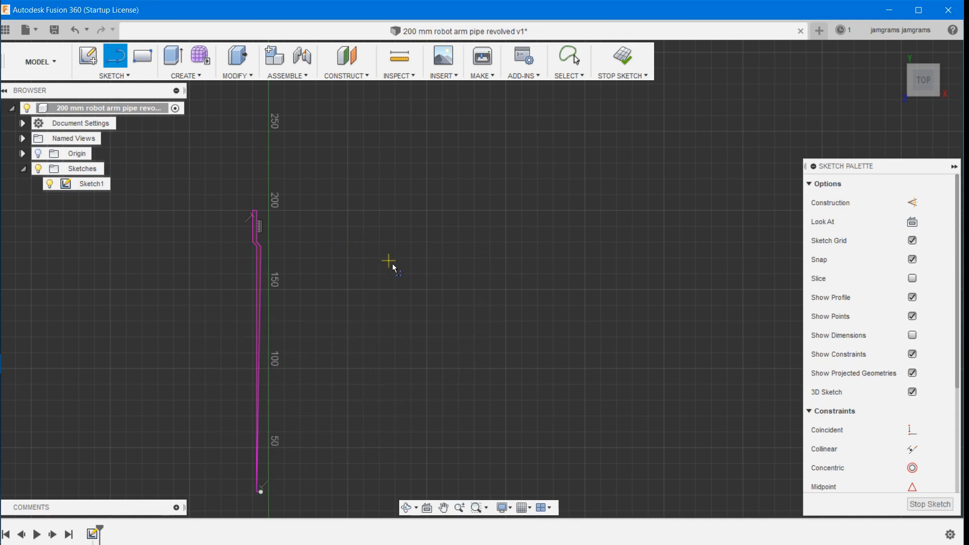
pyautogui.scroll(-1, 298, 362)
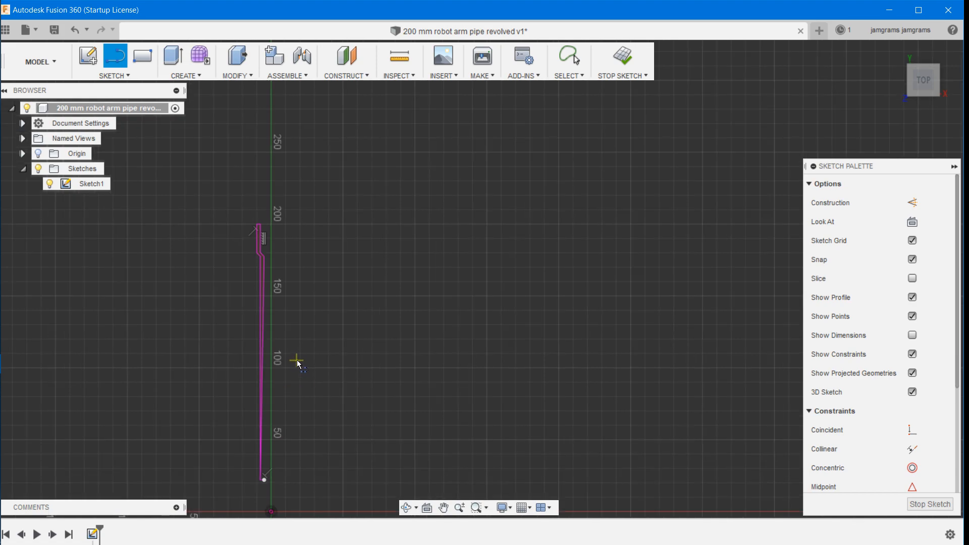
pyautogui.press('Escape')
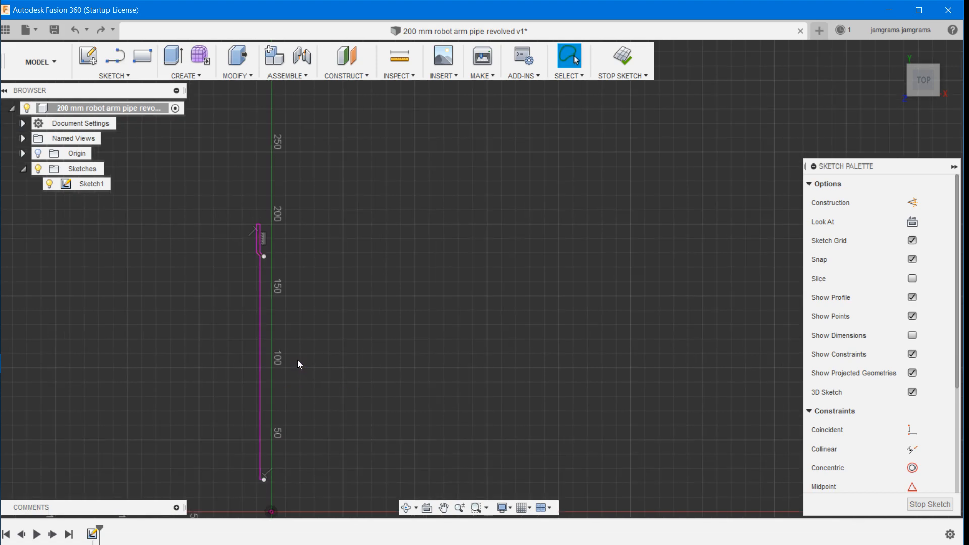
# Step: Draw the inner wall line from the lower inner endpoint of the wider end section to the inner endpoint of the offset line
pyautogui.scroll(3, 271, 290)
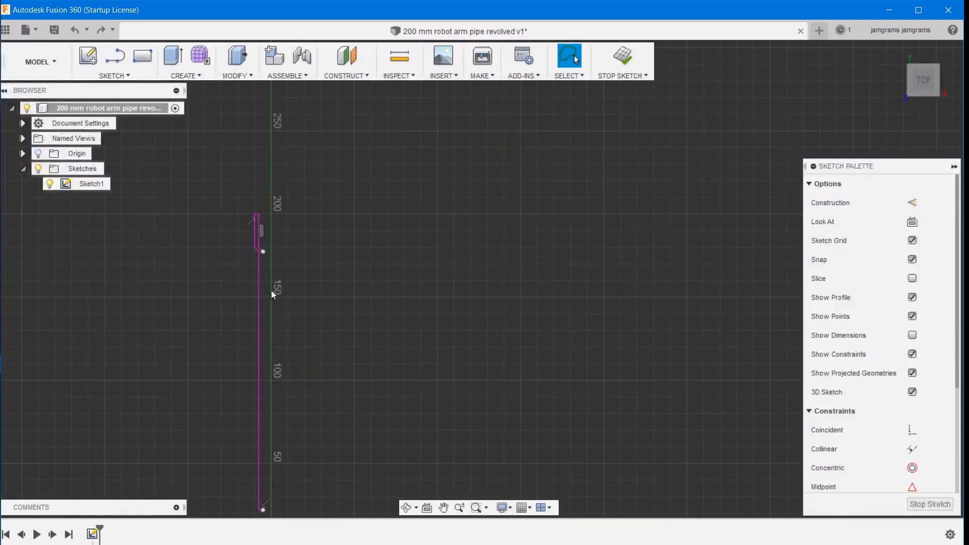
pyautogui.scroll(2, 271, 291)
pyautogui.click(115, 56)
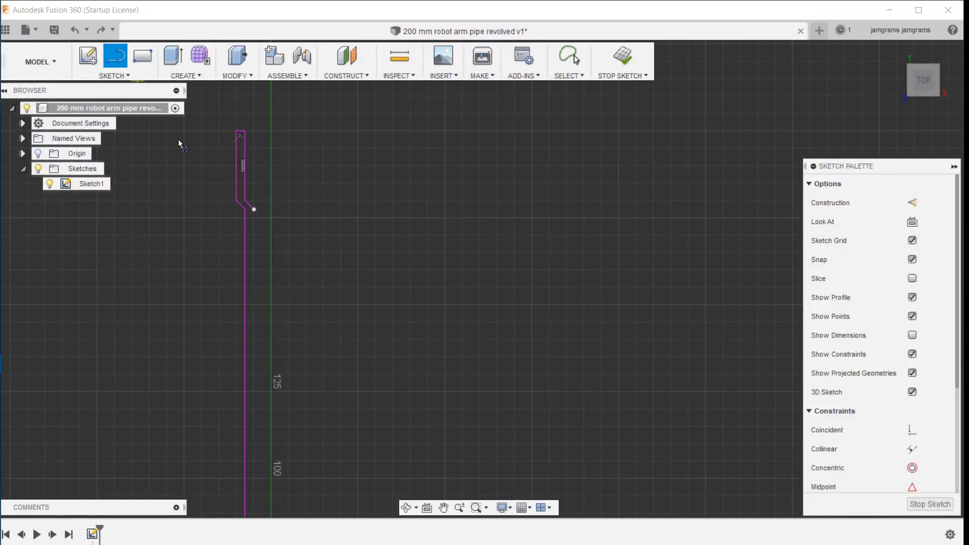
pyautogui.moveTo(253, 209)
pyautogui.mouseDown()
pyautogui.moveTo(241, 275)
pyautogui.moveTo(276, 429)
pyautogui.mouseUp()
pyautogui.scroll(4, 277, 429)
pyautogui.scroll(-5, 273, 445)
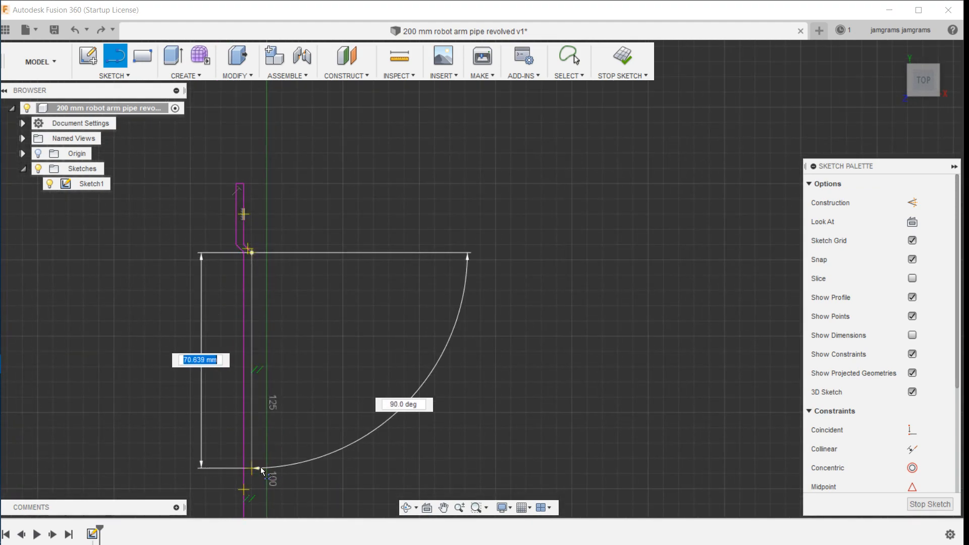
pyautogui.moveTo(261, 465)
pyautogui.mouseDown(button='middle')
pyautogui.moveTo(313, 283)
pyautogui.moveTo(330, 172)
pyautogui.mouseUp(button='middle')
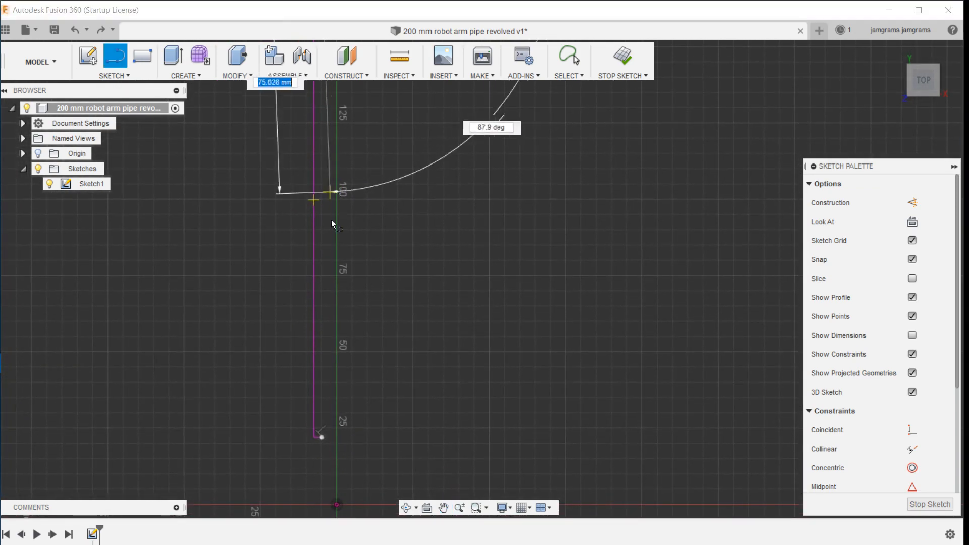
pyautogui.click(323, 437)
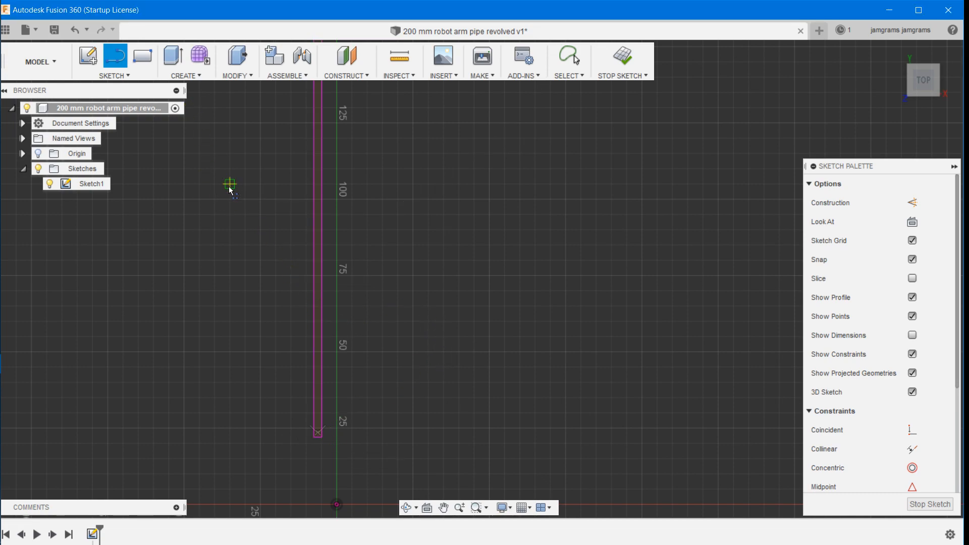
pyautogui.press('Escape')
pyautogui.scroll(3, 400, 325)
pyautogui.scroll(-5, 400, 327)
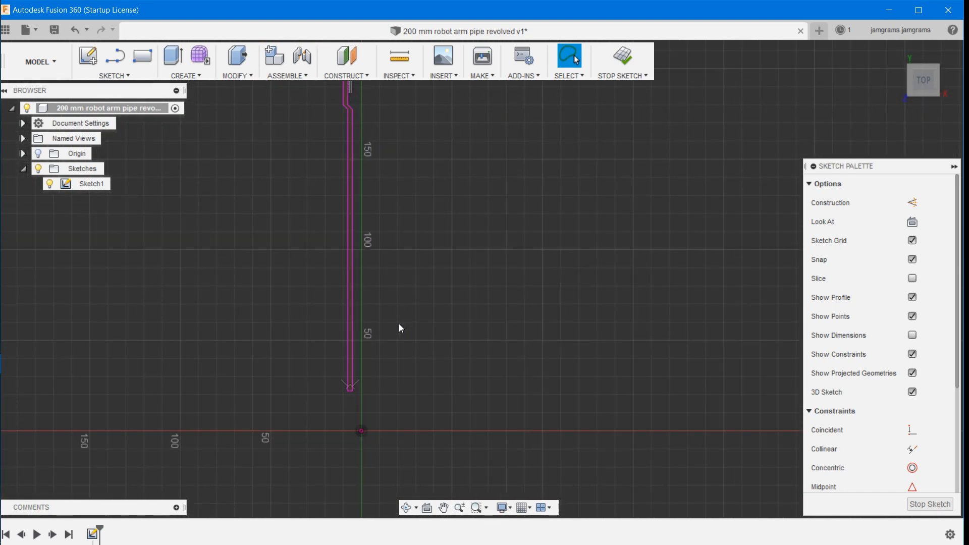
pyautogui.scroll(1, 399, 324)
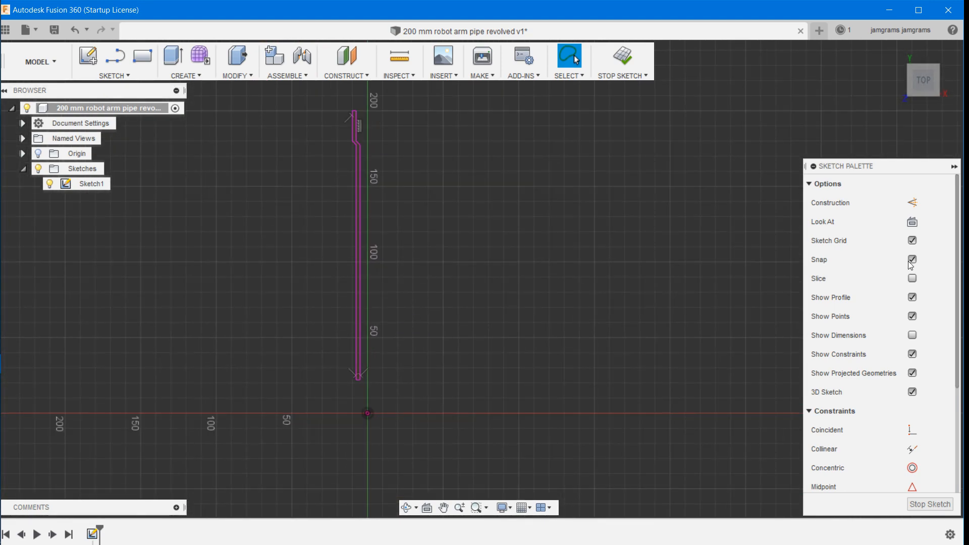
# Step: Check the profile sketch's dimensions by switching their display on and off again
pyautogui.click(912, 336)
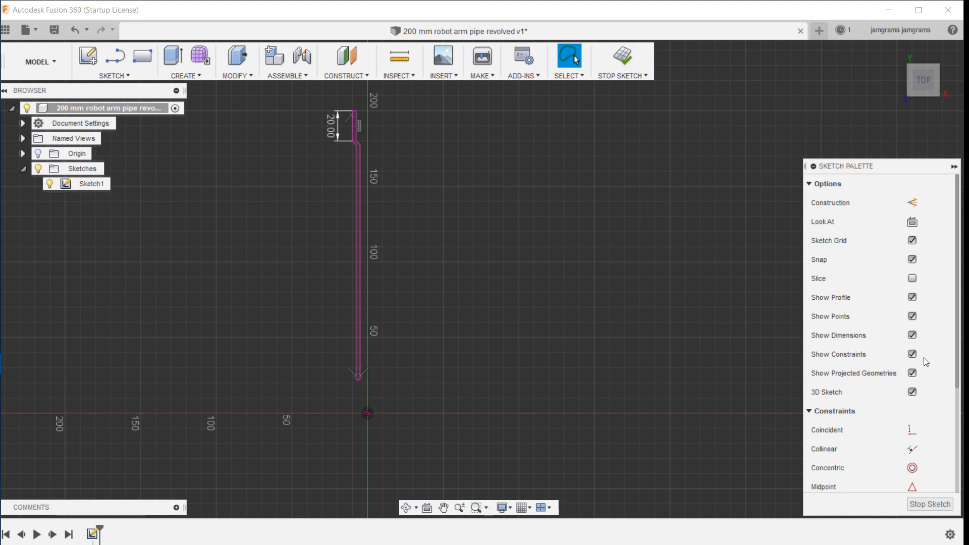
pyautogui.click(913, 335)
pyautogui.click(913, 336)
pyautogui.click(912, 336)
# Step: Revolve the shortened wall profile 360 degrees around the Y axis as a new body
pyautogui.click(194, 74)
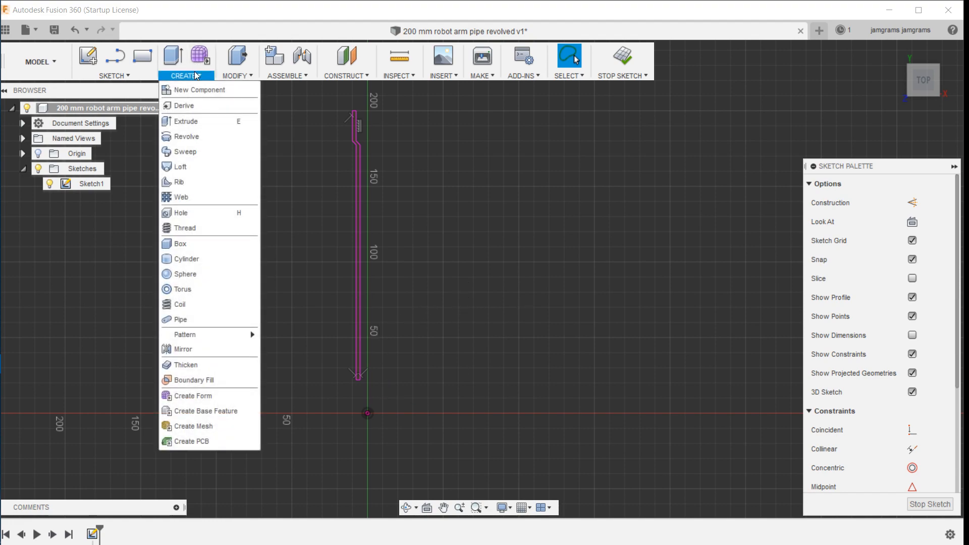
pyautogui.click(199, 146)
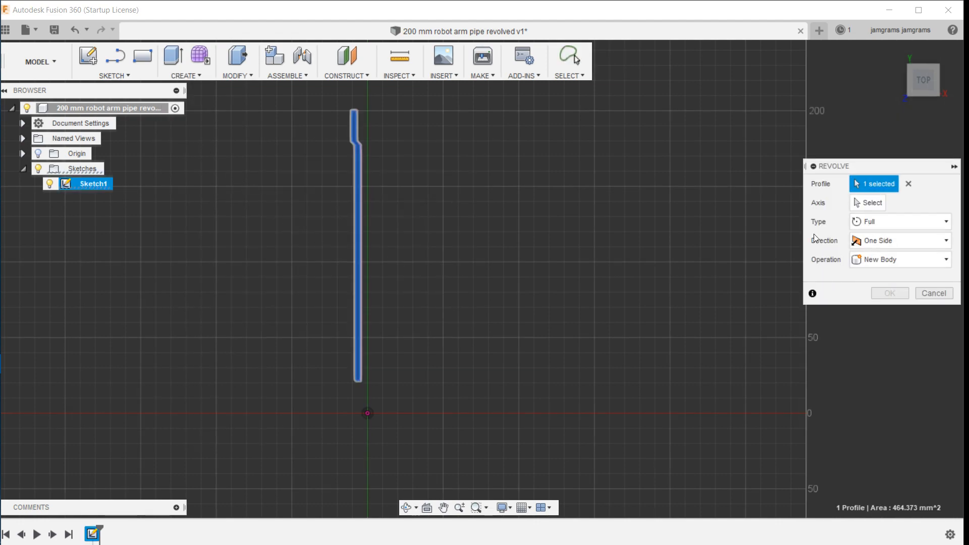
pyautogui.click(862, 203)
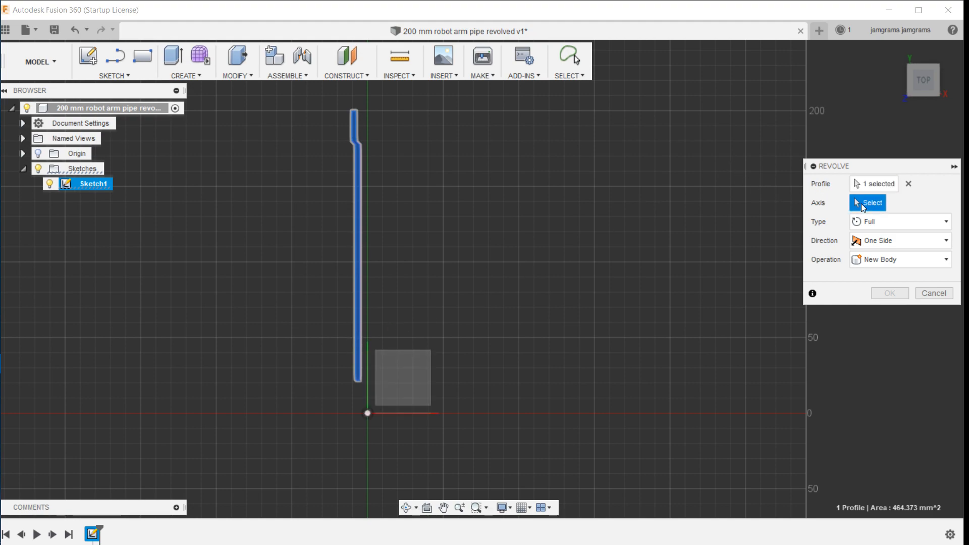
pyautogui.click(368, 367)
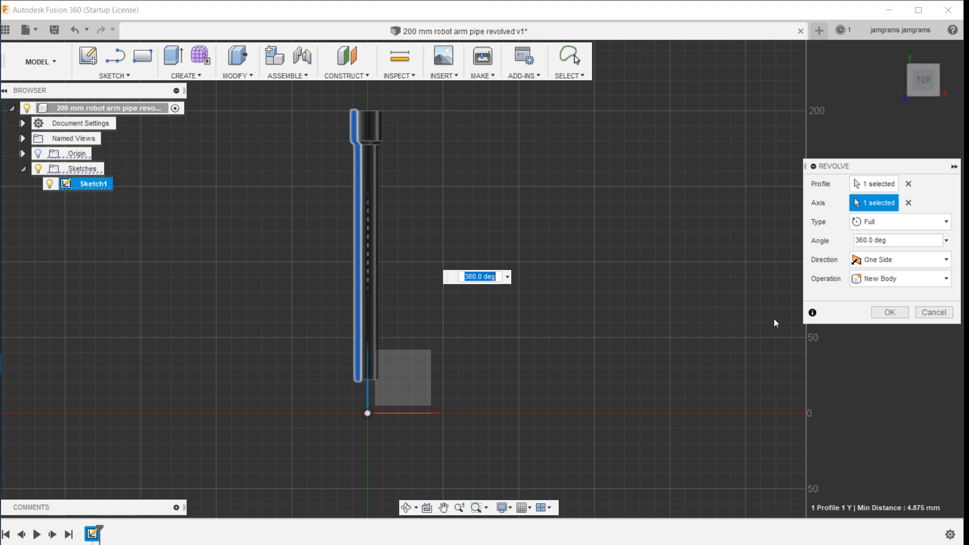
pyautogui.click(876, 312)
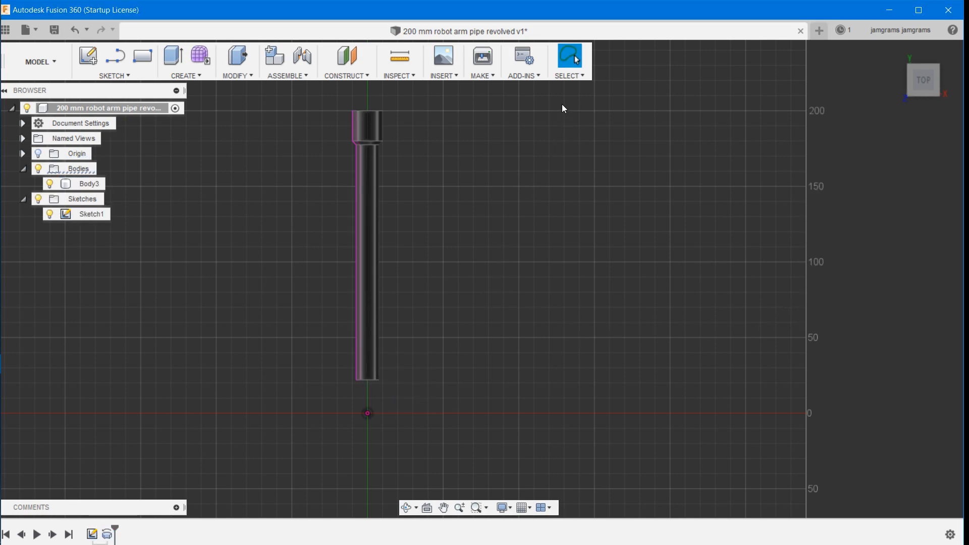
# Step: Start an STL export of the shortened pipe with 3D Print, using medium refinement and no print utility
pyautogui.click(478, 73)
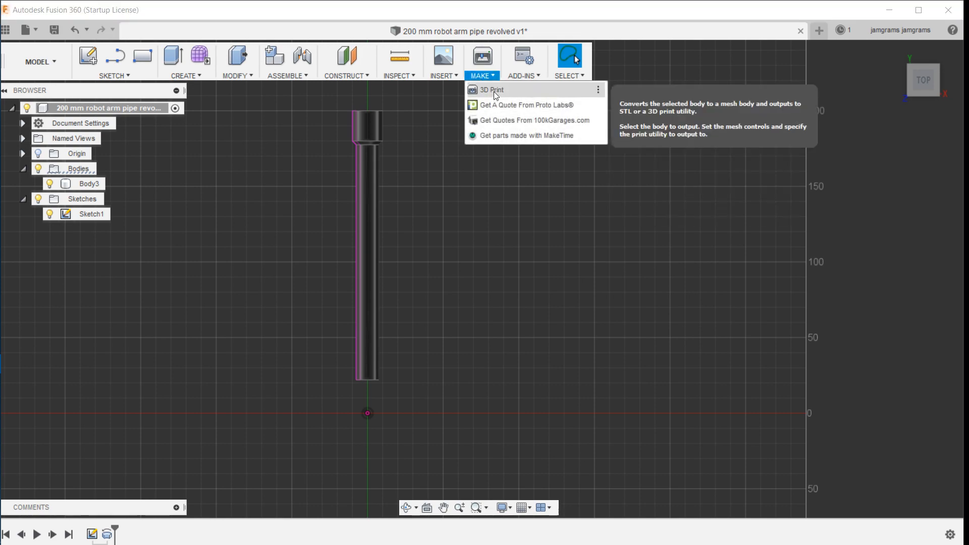
pyautogui.click(492, 90)
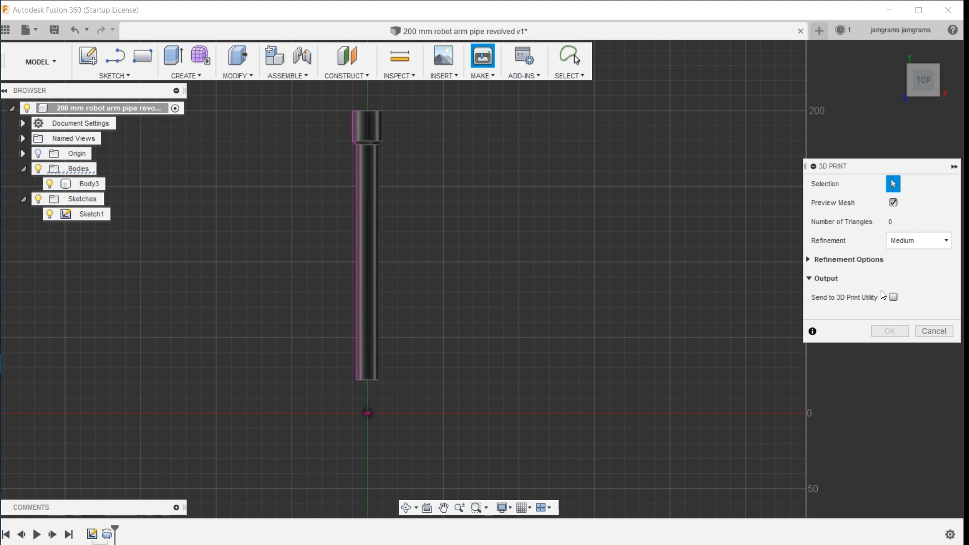
pyautogui.click(362, 217)
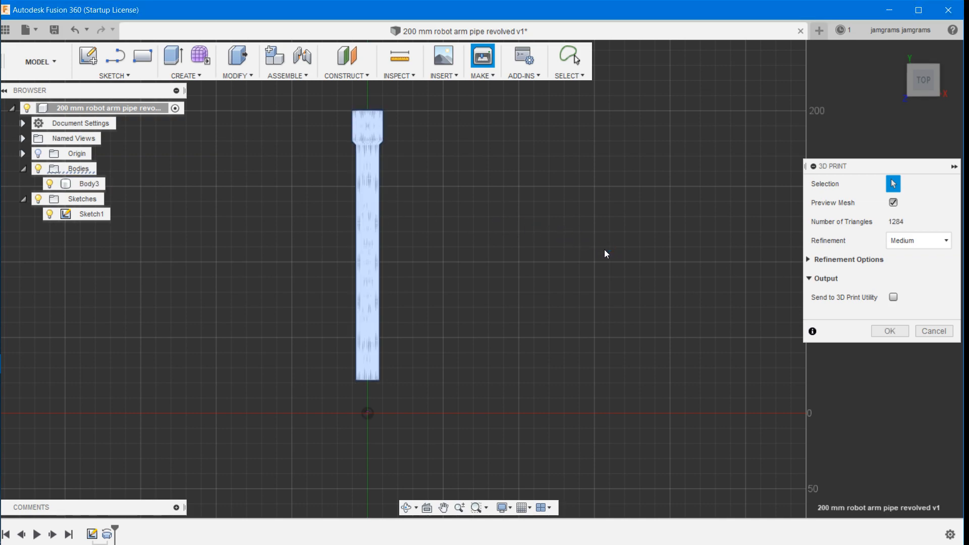
pyautogui.click(890, 331)
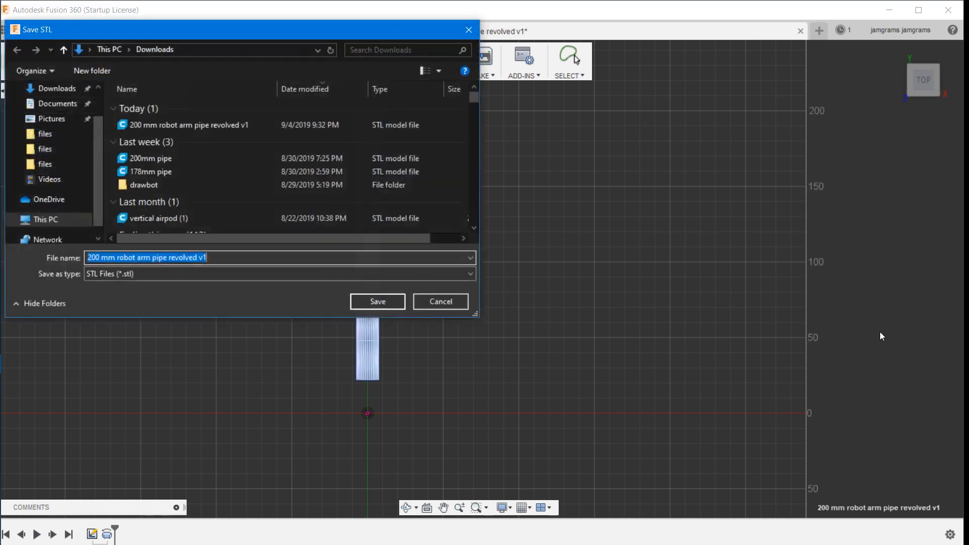
# Step: Save the STL file in Downloads as "178 mm robot arm pipe revolved v2"
pyautogui.click(415, 301)
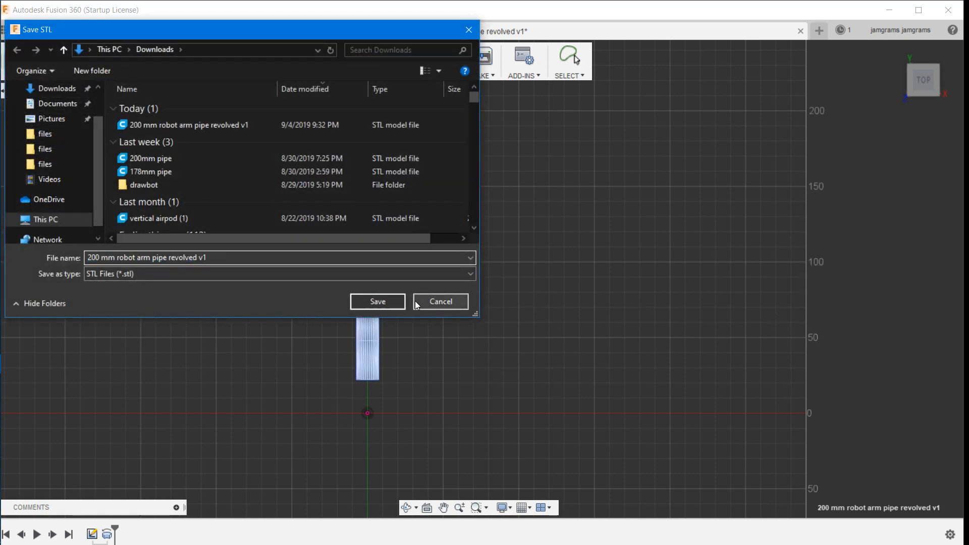
pyautogui.press('BackSpace')
pyautogui.write('2')
pyautogui.click(100, 257)
pyautogui.press('BackSpace')
pyautogui.press('BackSpace')
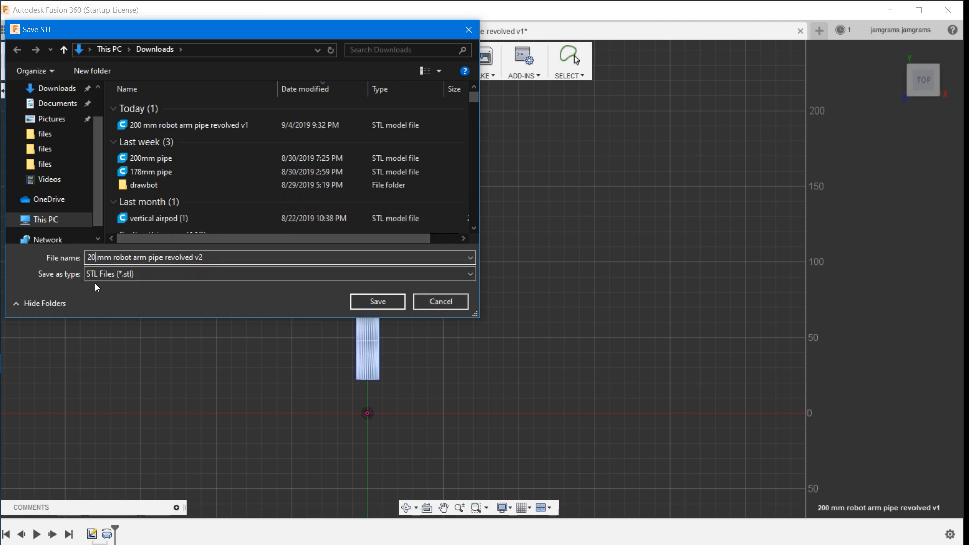
pyautogui.press('BackSpace')
pyautogui.write('178')
pyautogui.press('End')
pyautogui.click(364, 299)
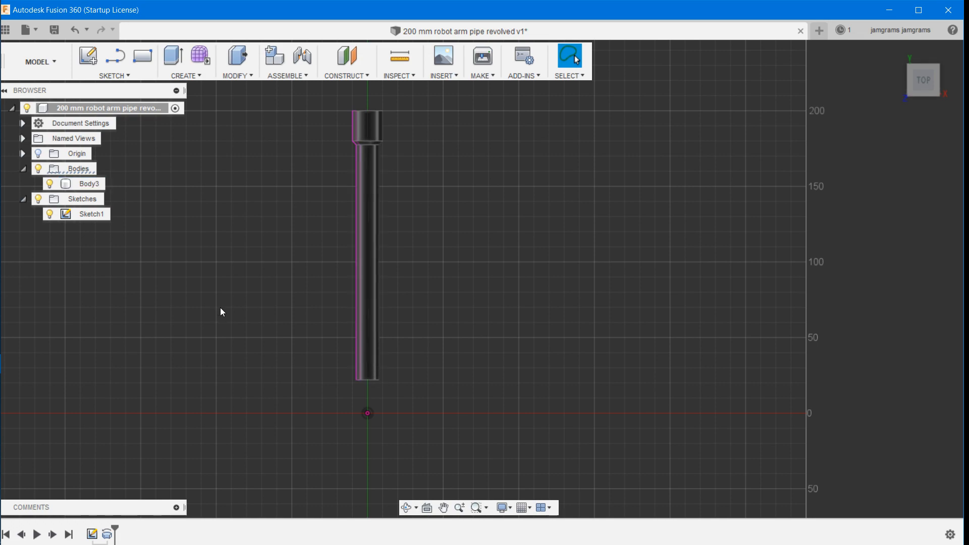
# Step: Undo the revolve and the wall profile edits back to the original full-length profile
pyautogui.hotkey('ctrl', 'z')
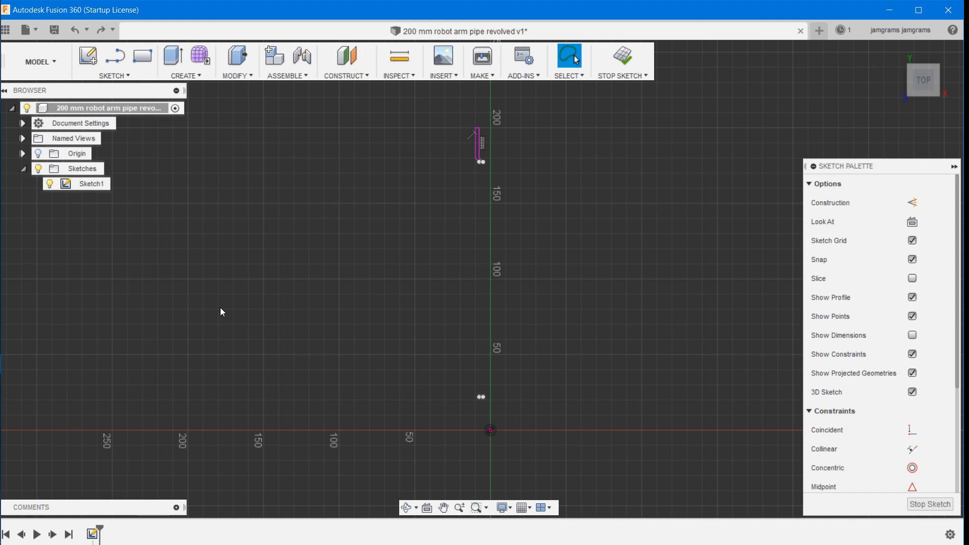
pyautogui.hotkey('ctrl', 'z')
pyautogui.hotkey('ctrl', 'z')
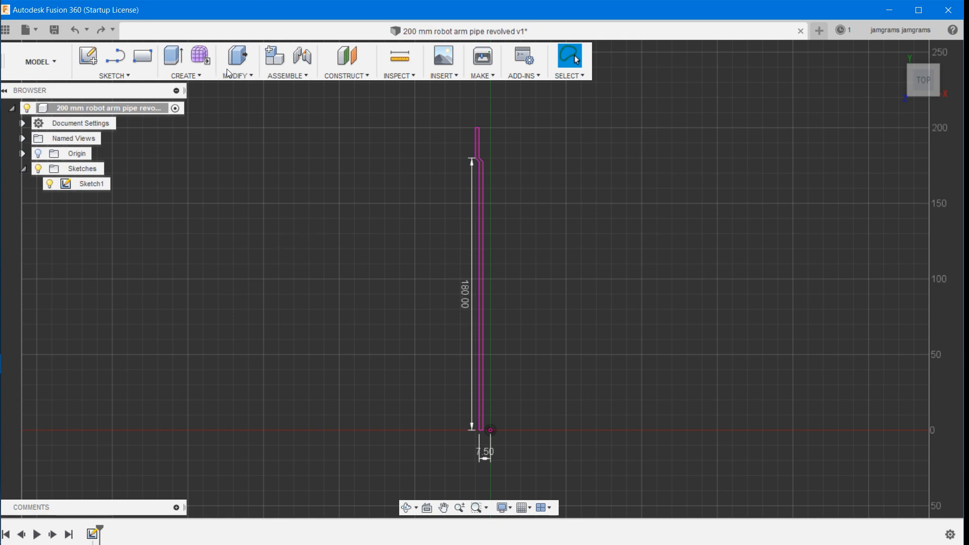
# Step: Revolve the restored full-length wall profile 360 degrees around the Y axis as a new body
pyautogui.click(199, 73)
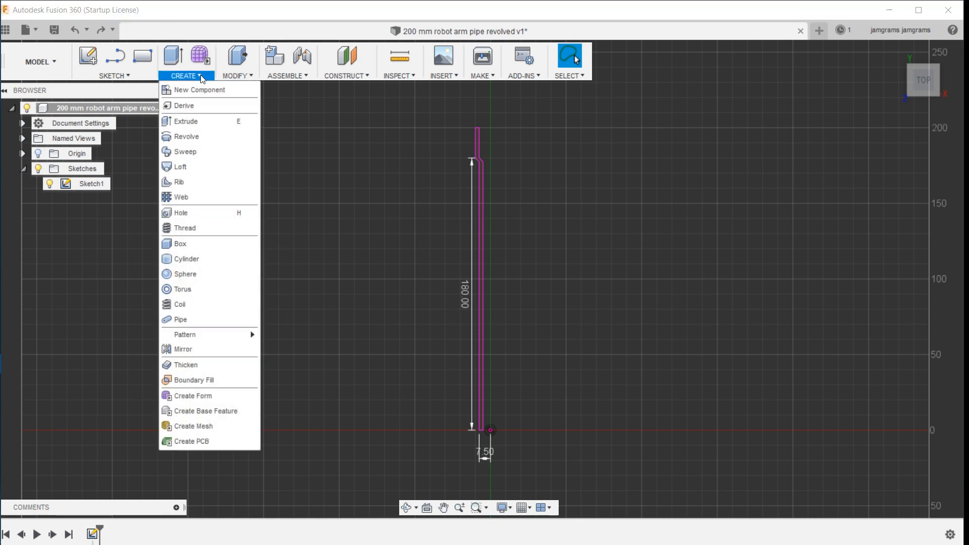
pyautogui.click(196, 137)
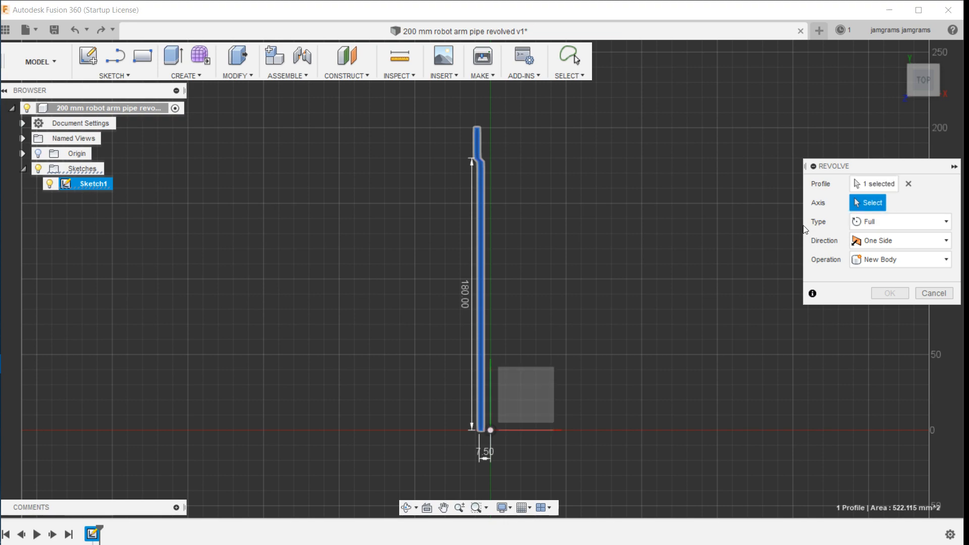
pyautogui.click(492, 379)
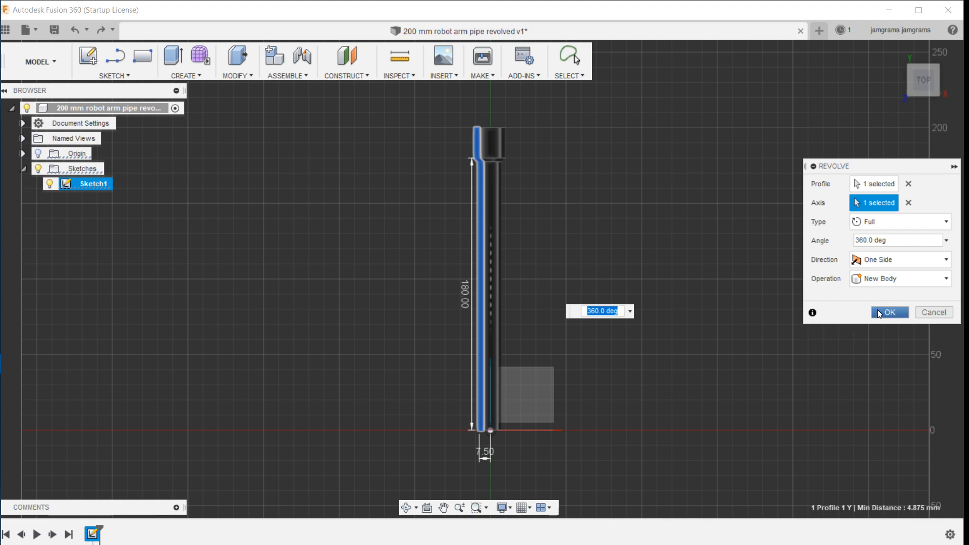
pyautogui.click(878, 311)
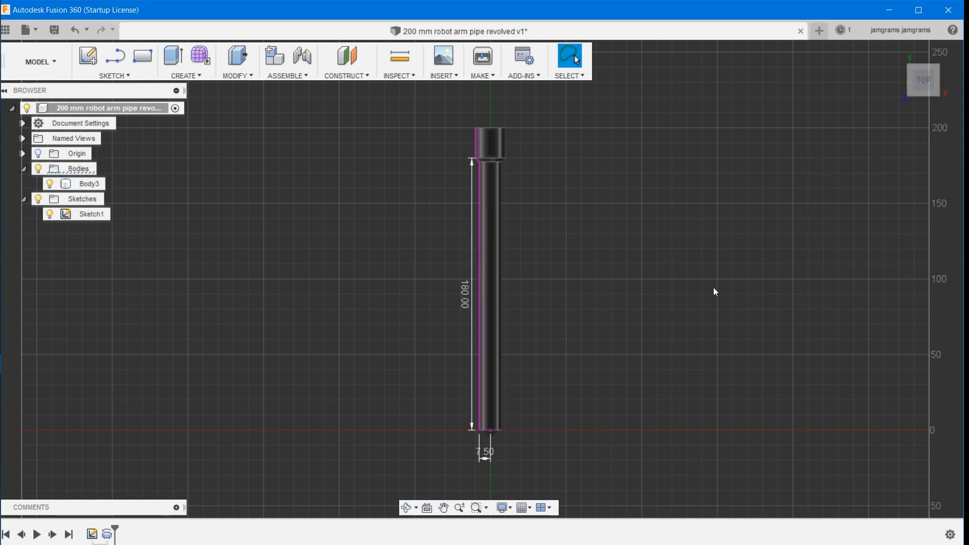
# Step: Export the full-length pipe body with 3D Print as an STL file named "200 mm safe print maybe" in Downloads
pyautogui.click(477, 73)
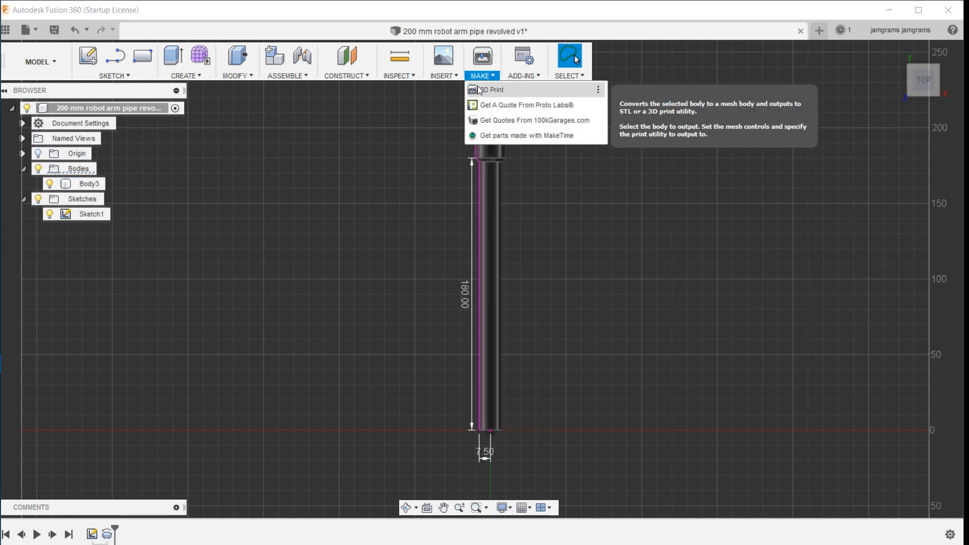
pyautogui.click(478, 88)
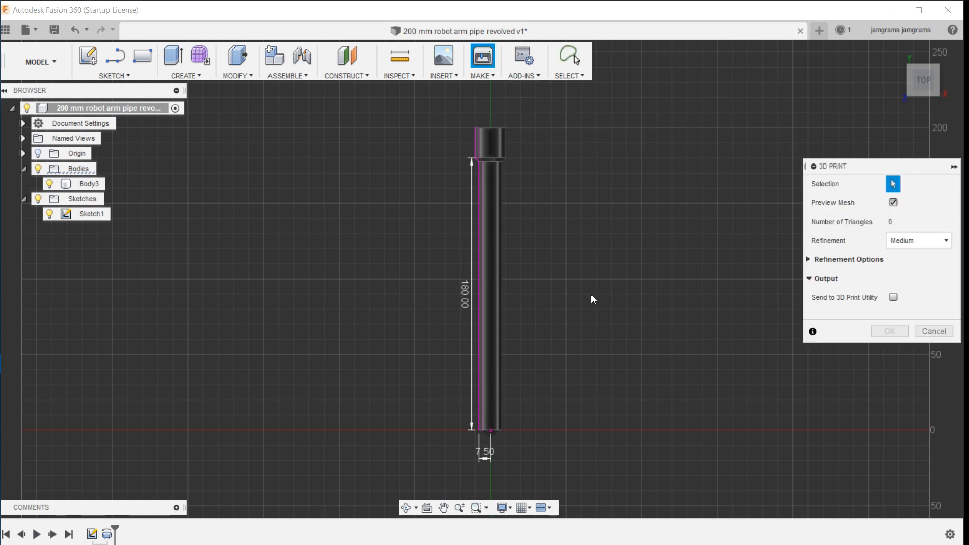
pyautogui.click(500, 288)
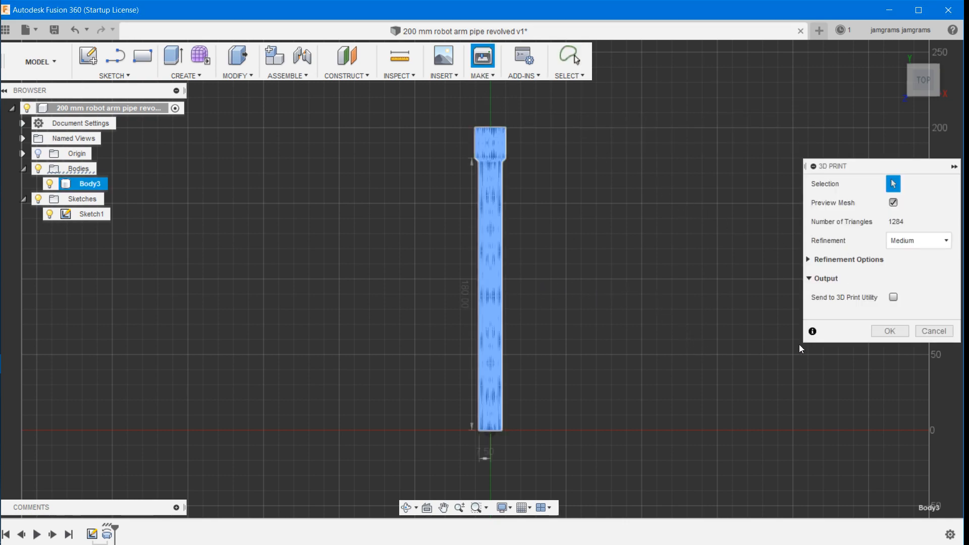
pyautogui.click(888, 331)
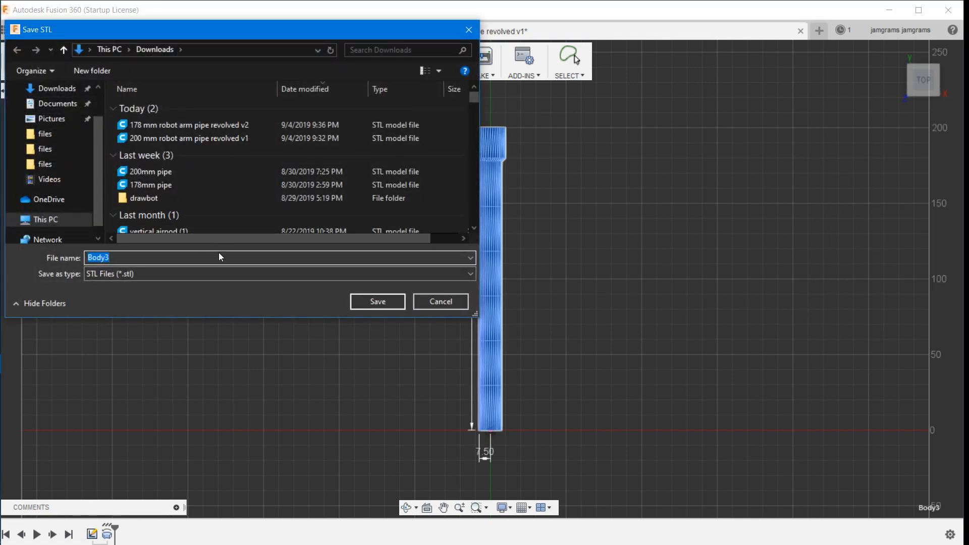
pyautogui.press('BackSpace')
pyautogui.write('200 mm ')
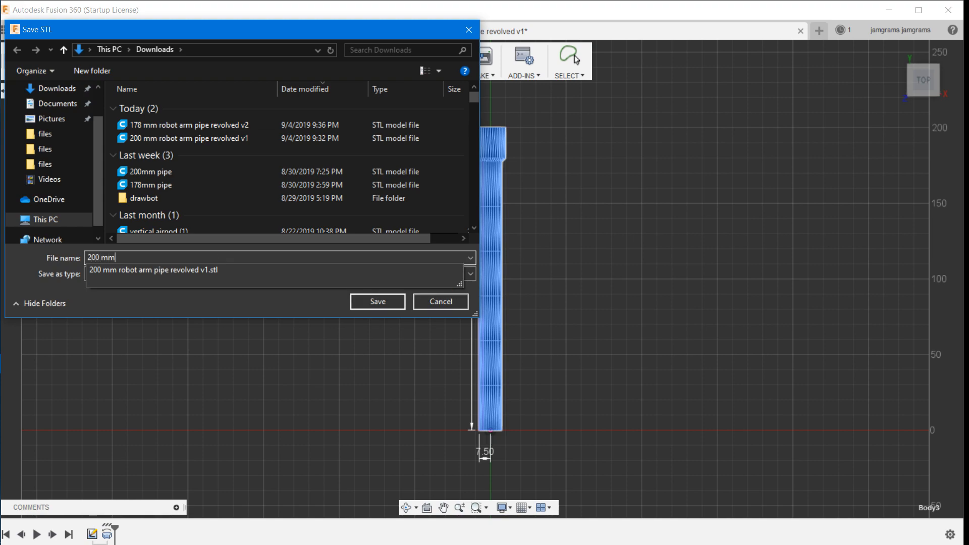
pyautogui.write('sa')
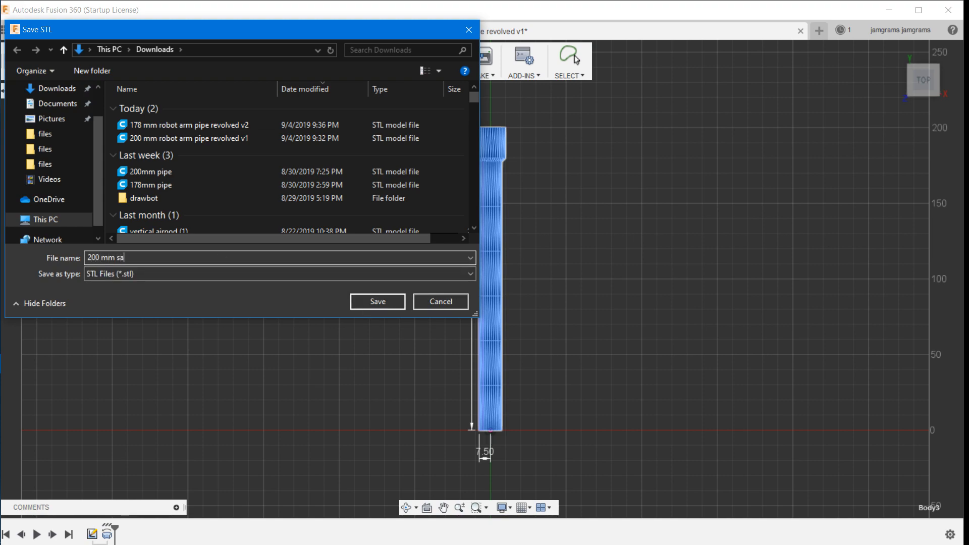
pyautogui.write('fe print maybe')
pyautogui.click(402, 302)
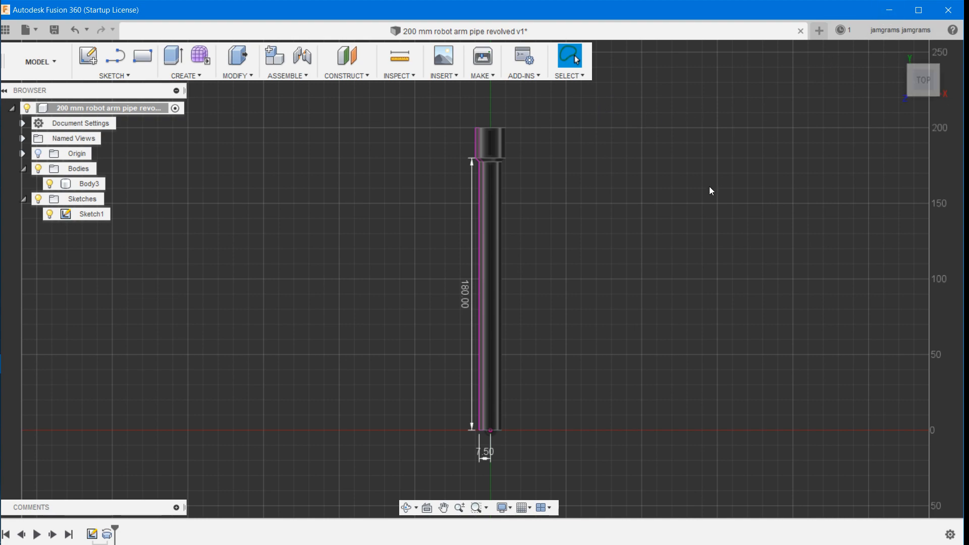
# Step: Orbit around the revolved pipe to inspect it from its wider open end
pyautogui.click(406, 508)
pyautogui.moveTo(425, 429); pyautogui.dragTo(488, 223)
pyautogui.keyDown('shift'); pyautogui.moveTo(488, 224); pyautogui.dragTo(255, 259, button='middle'); pyautogui.keyUp('shift')
pyautogui.moveTo(255, 259); pyautogui.dragTo(255, 286)
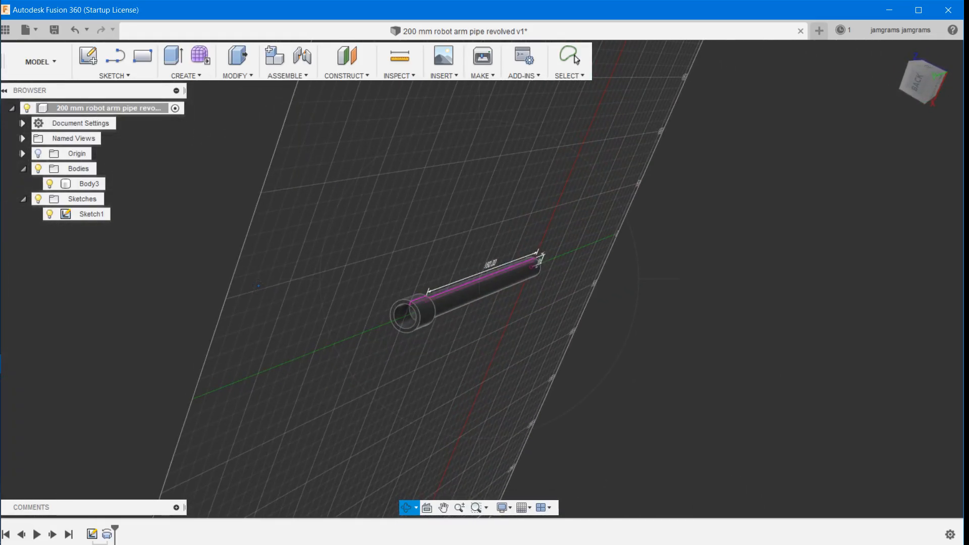